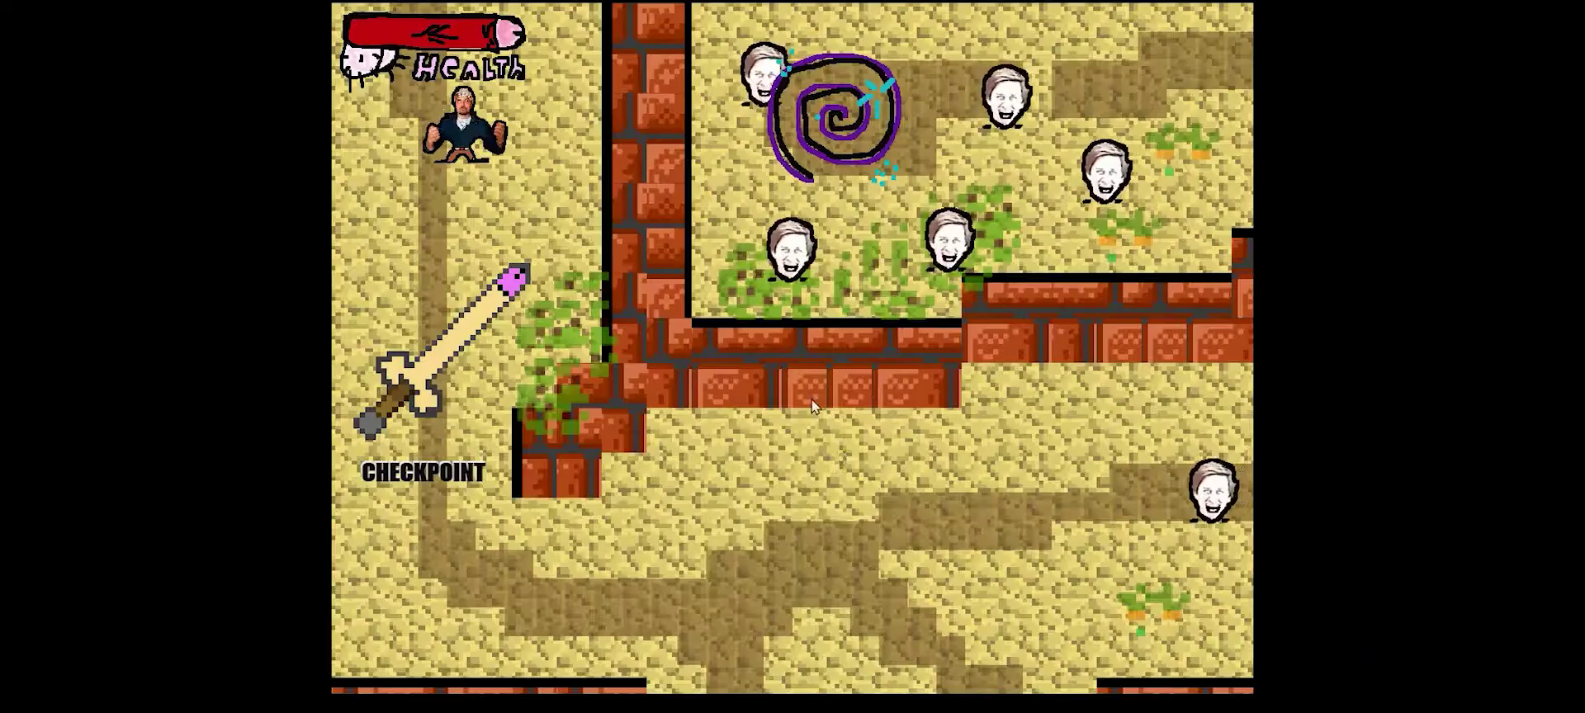
key(s)
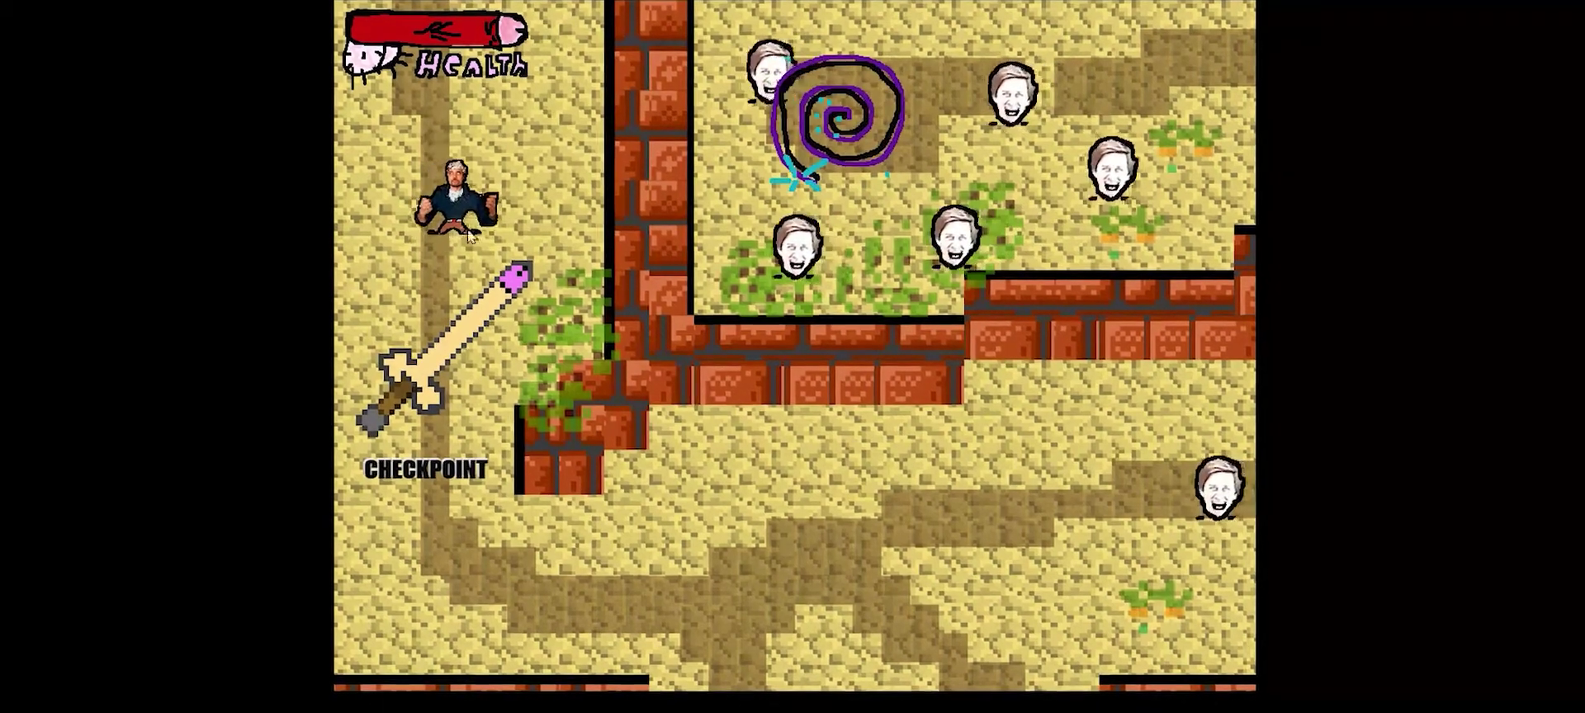
key(w)
key(d)
key(s)
key(a)
key(d)
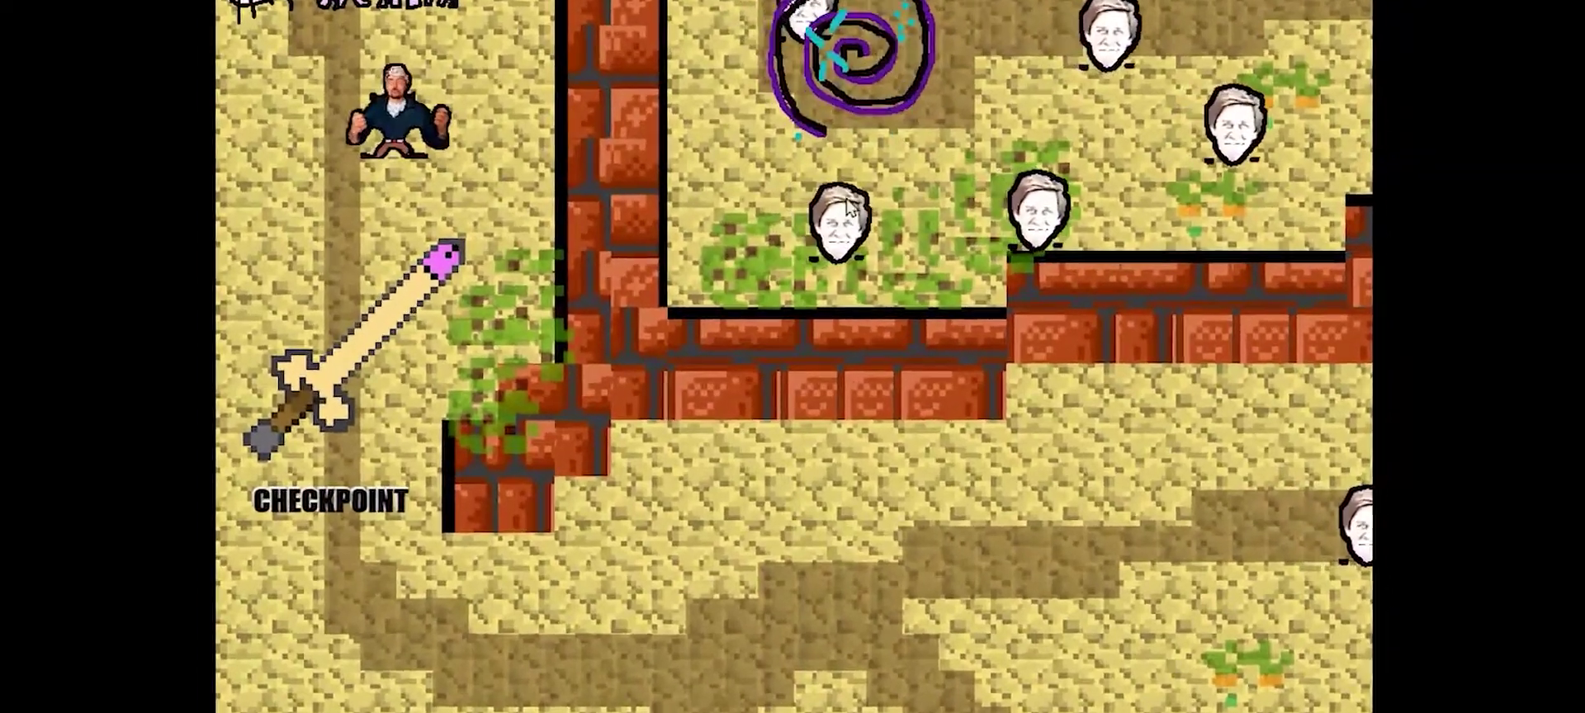
key(d)
key(s)
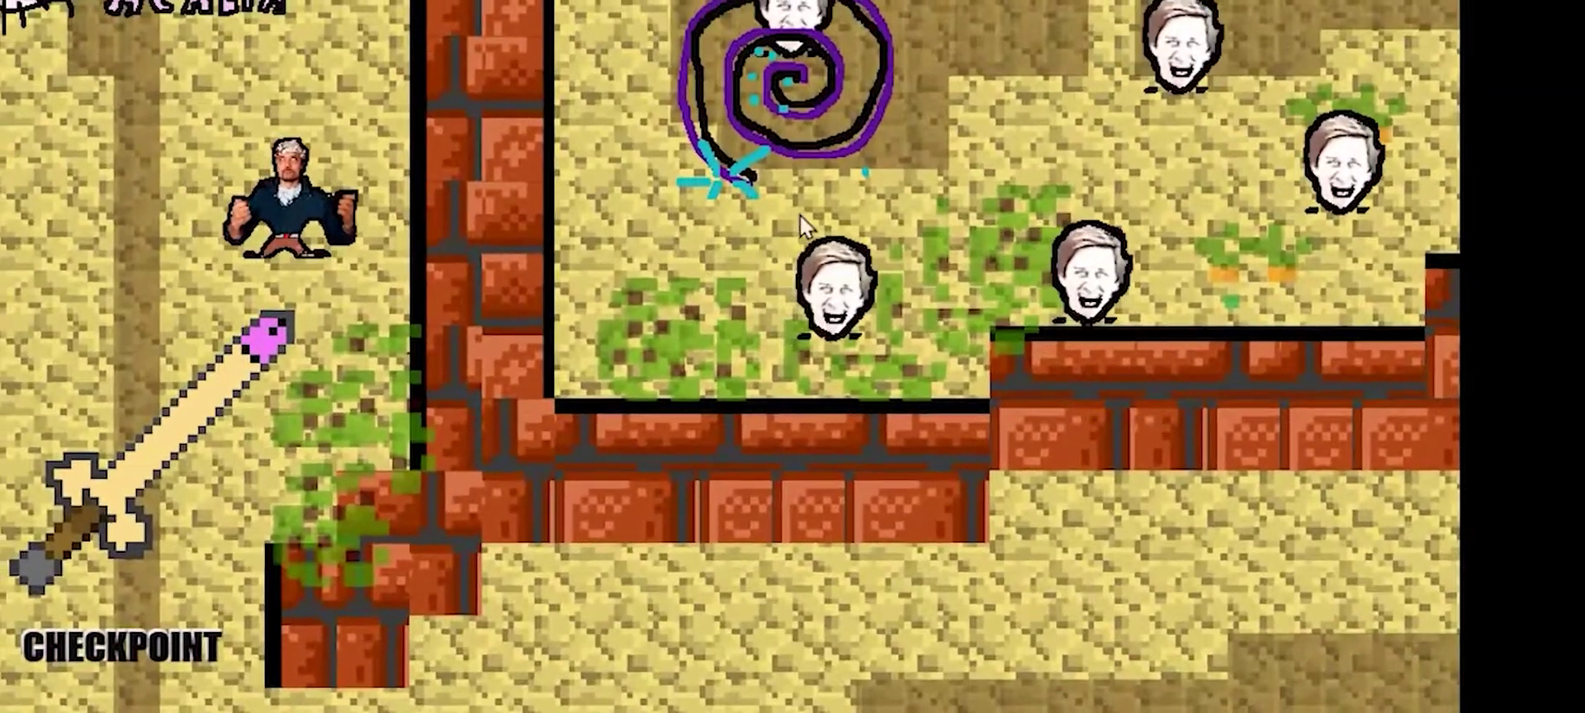
key(w)
key(s)
key(a)
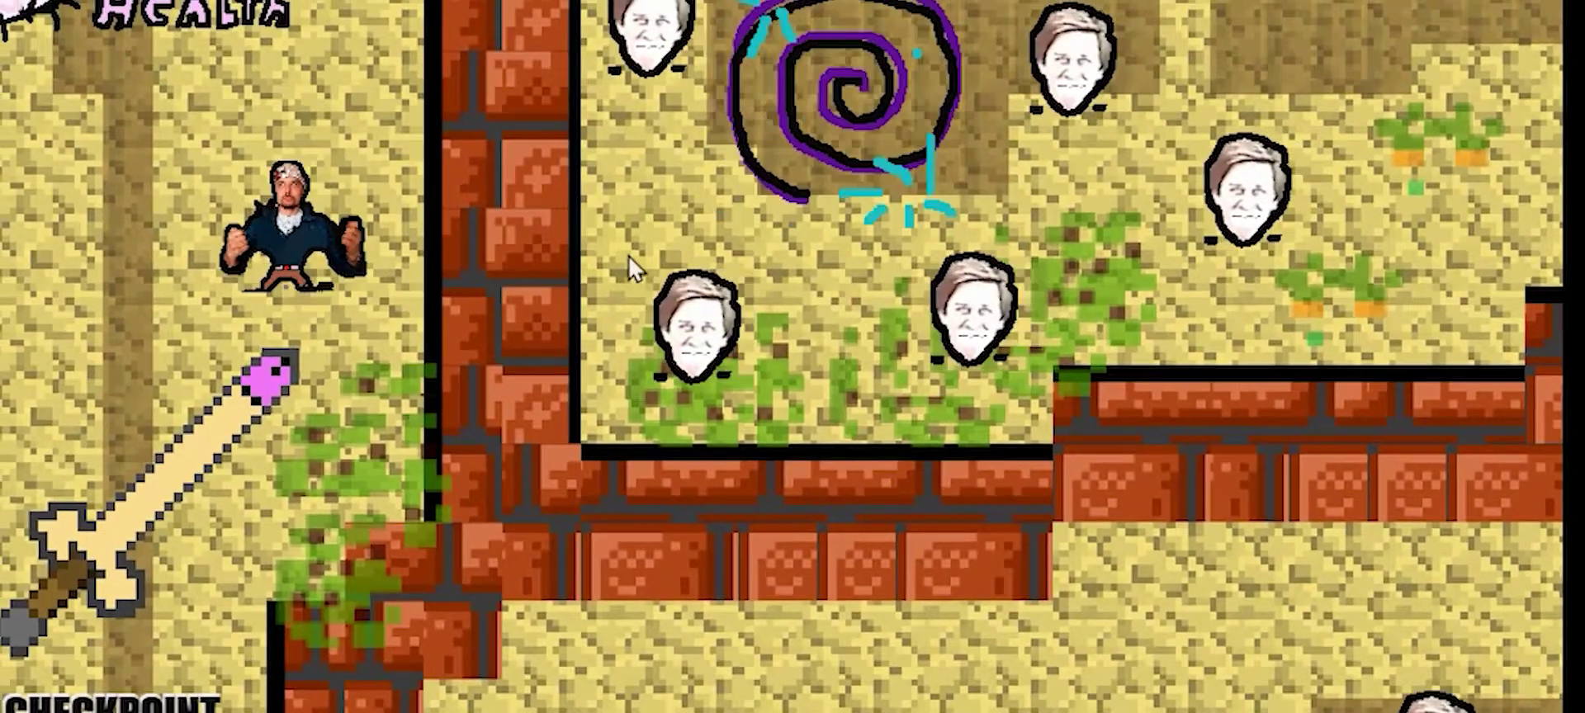
key(a)
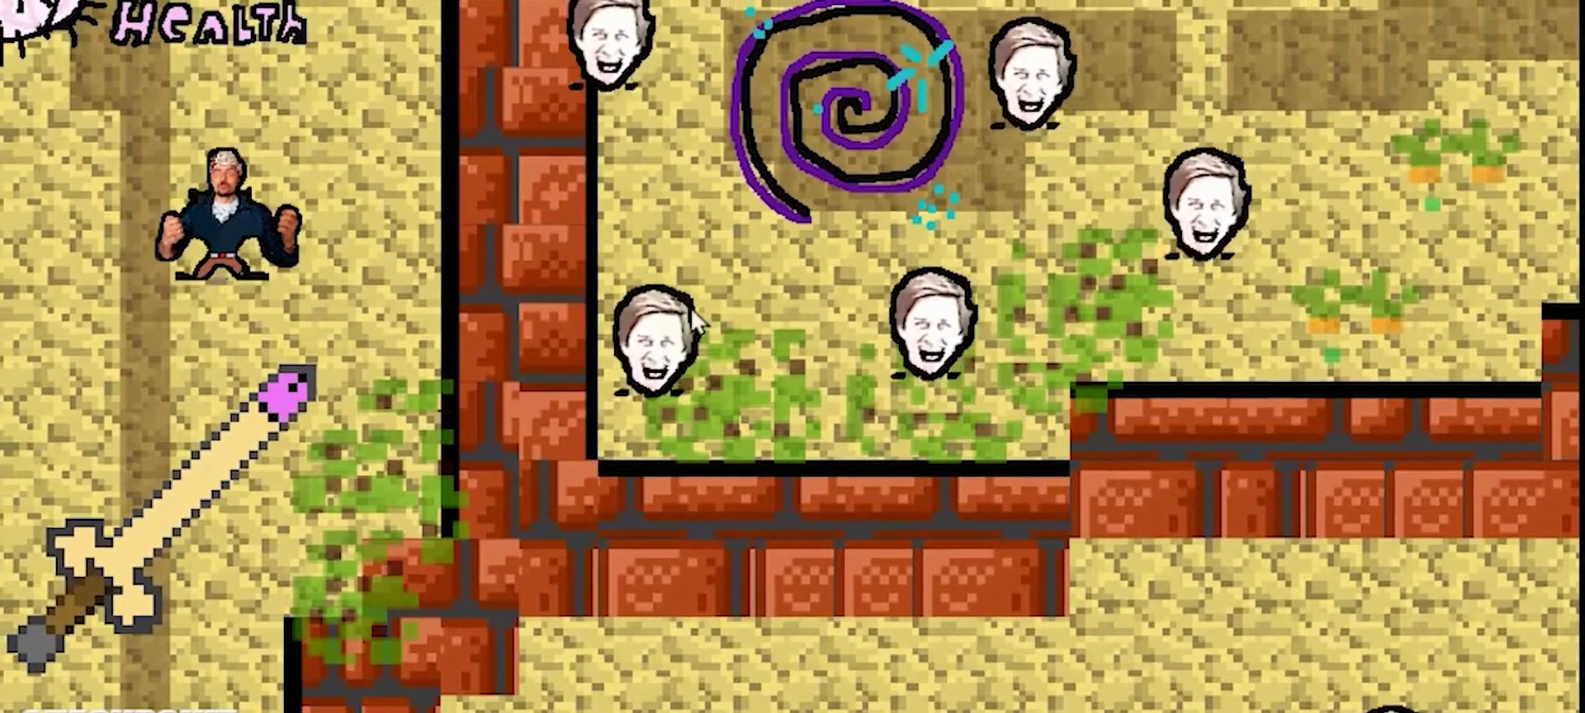
key(s)
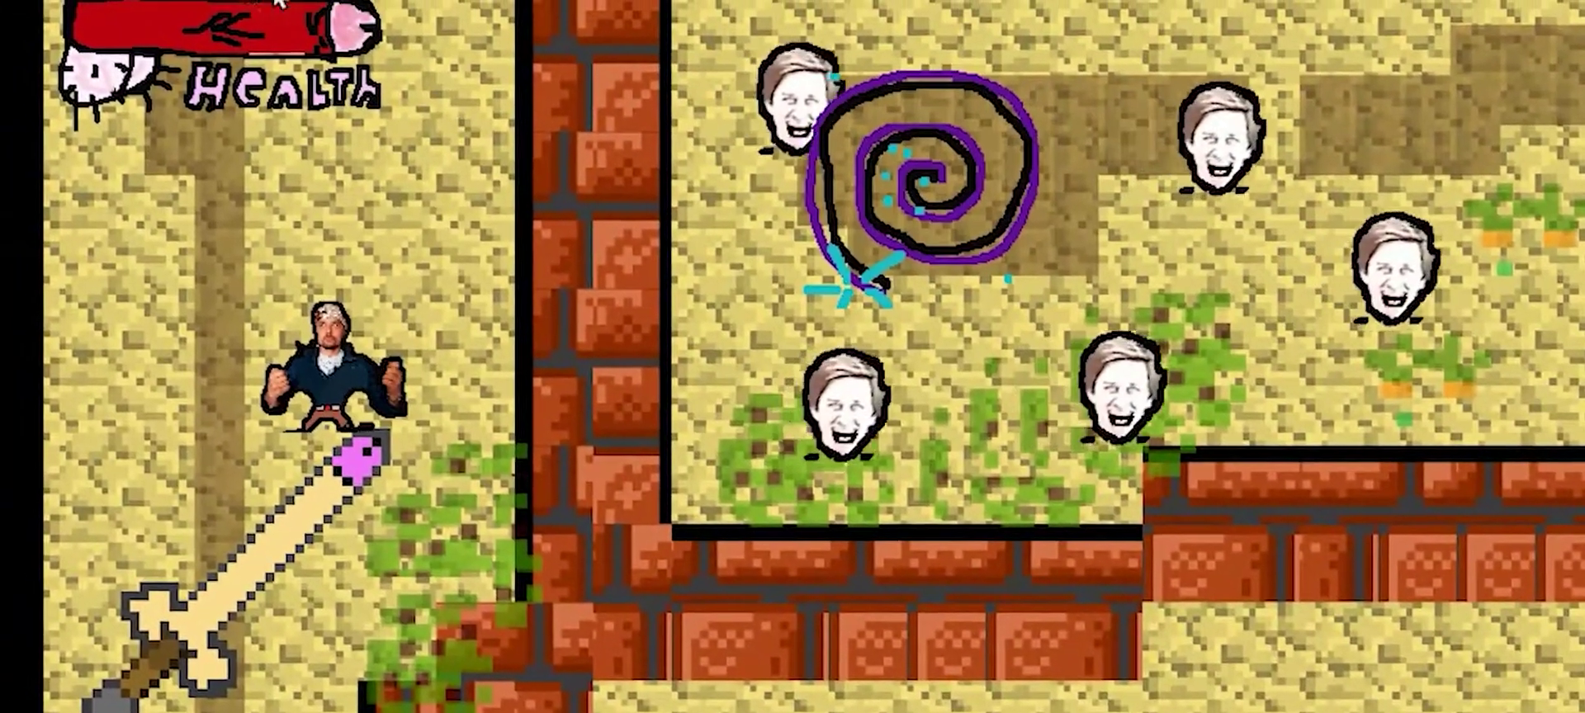
key(w)
key(s)
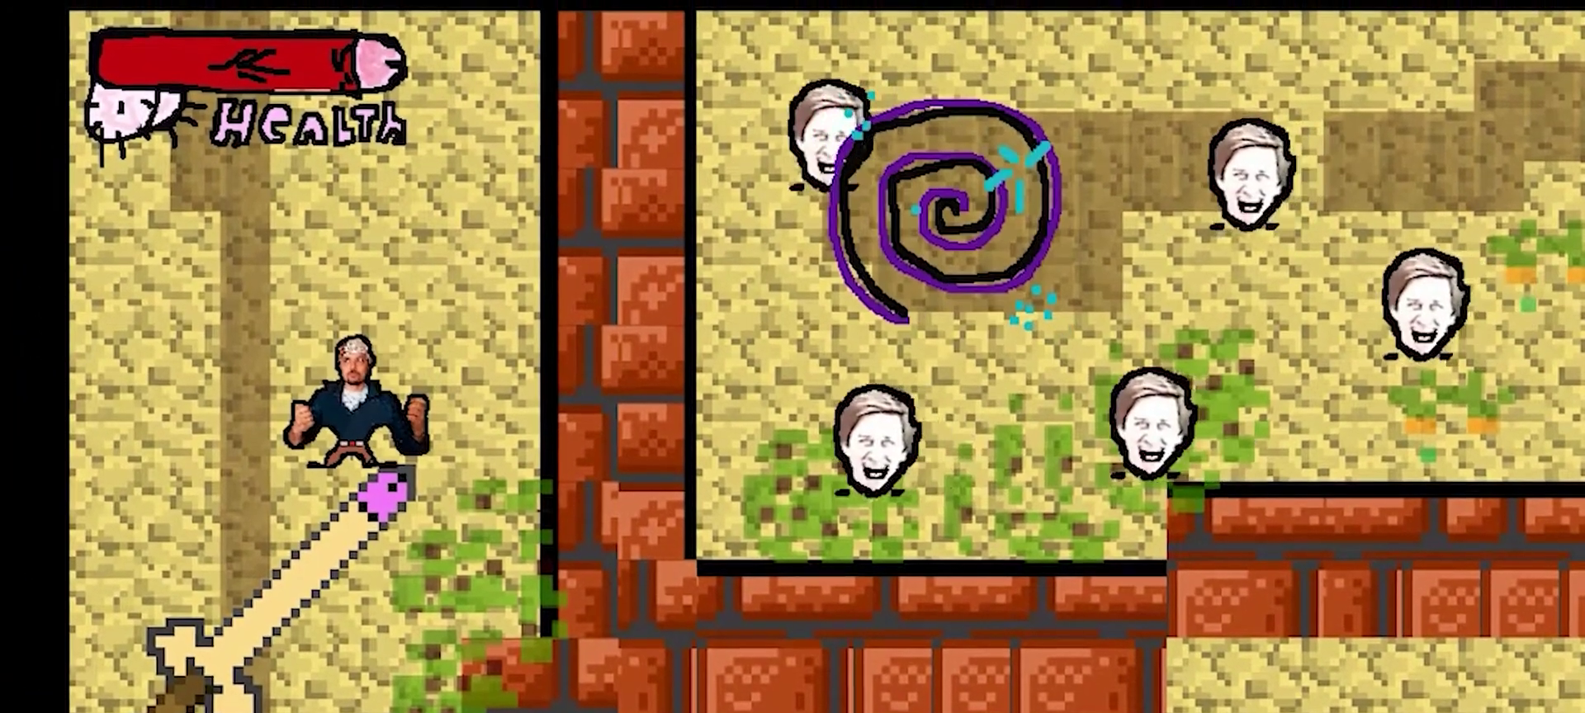
key(a)
key(w)
key(w)
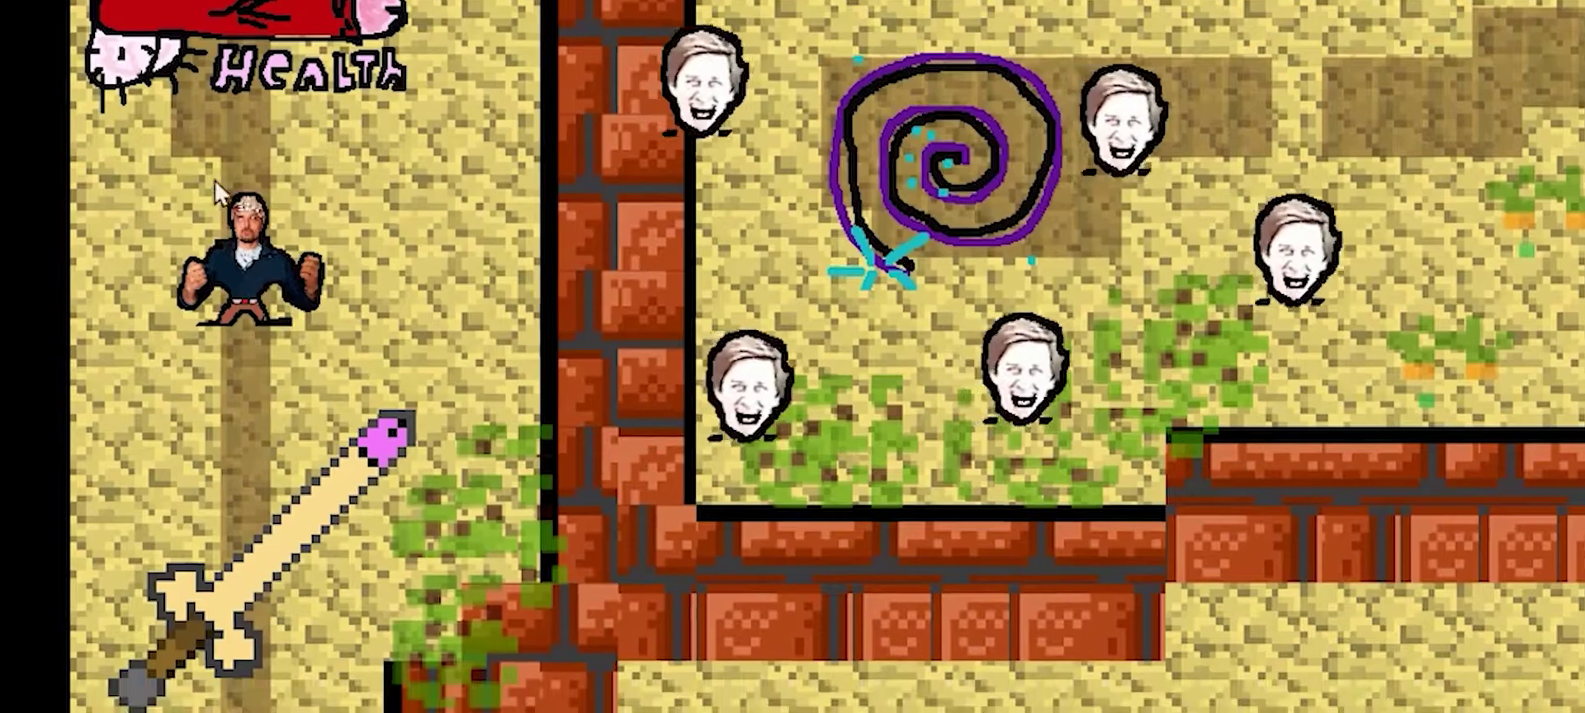
key(s)
key(a)
key(d)
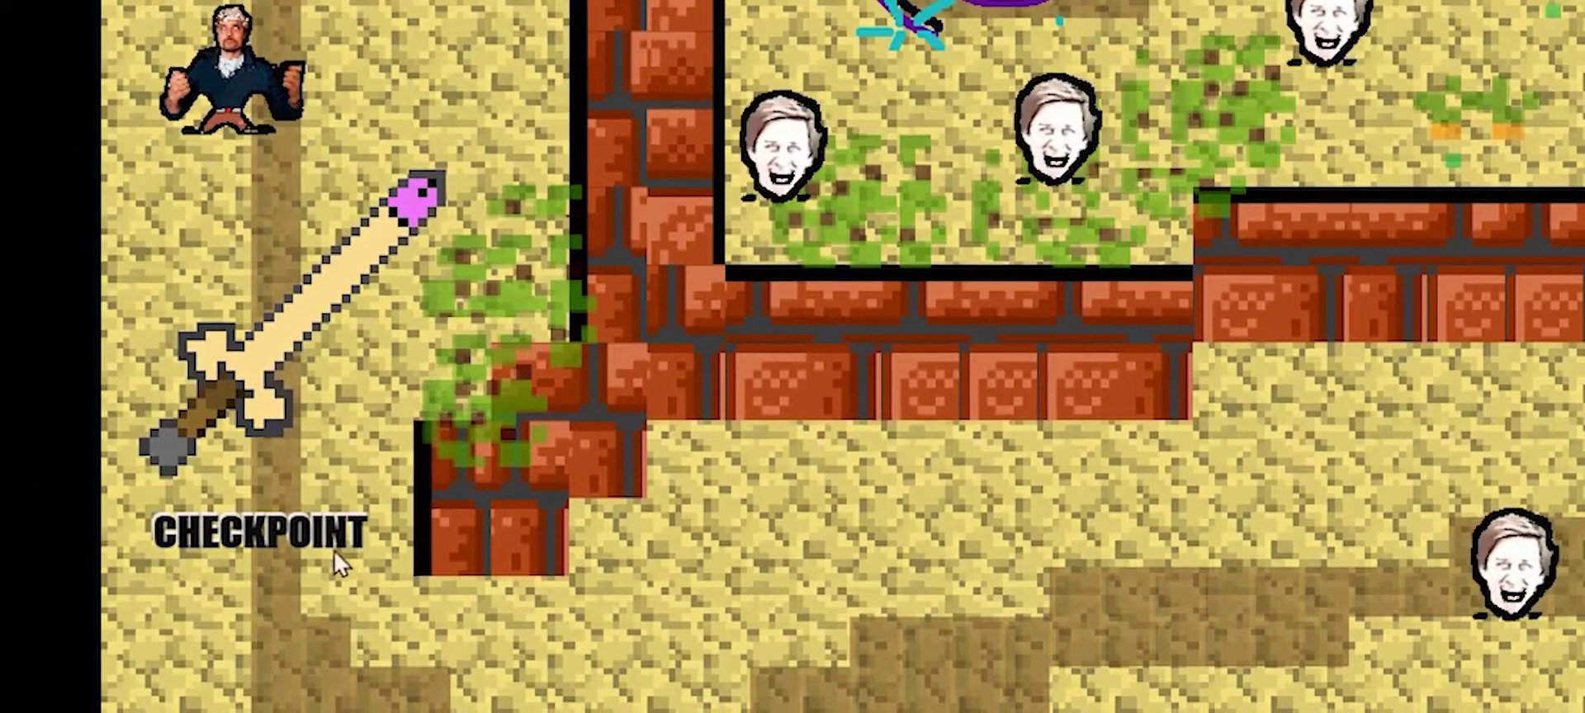
key(w)
key(d)
key(s)
click(495, 176)
key(a)
key(s)
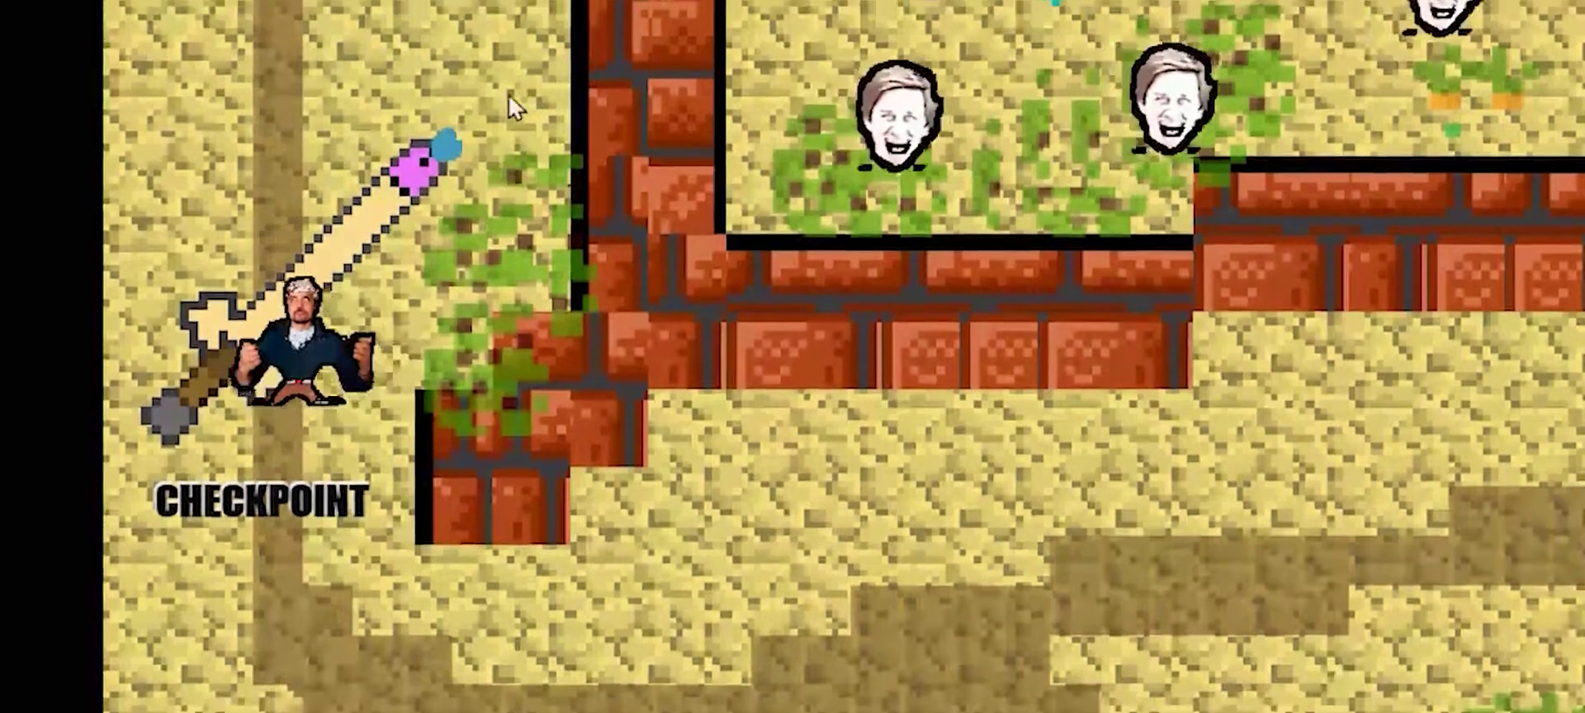
key(w)
key(s)
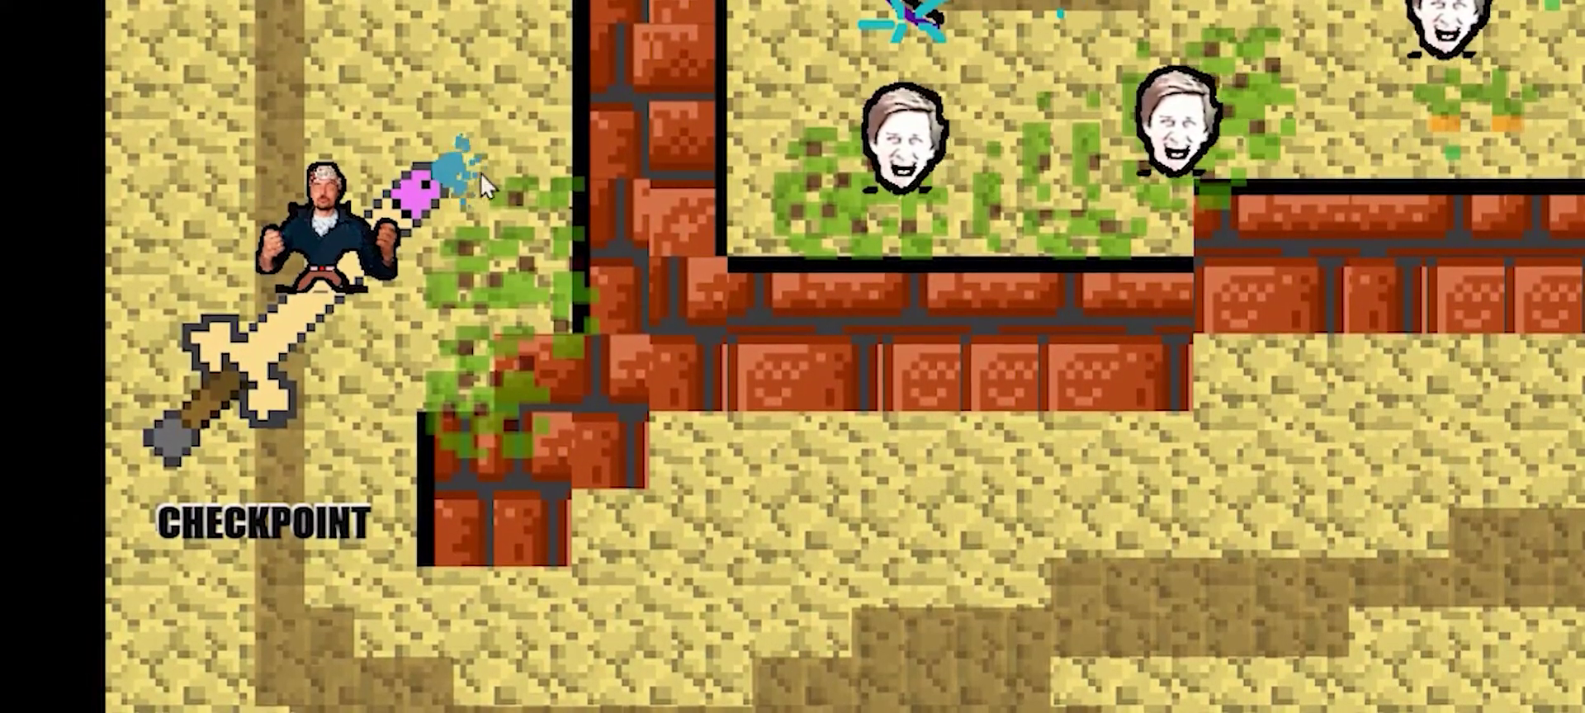
key(a)
key(s)
key(s)
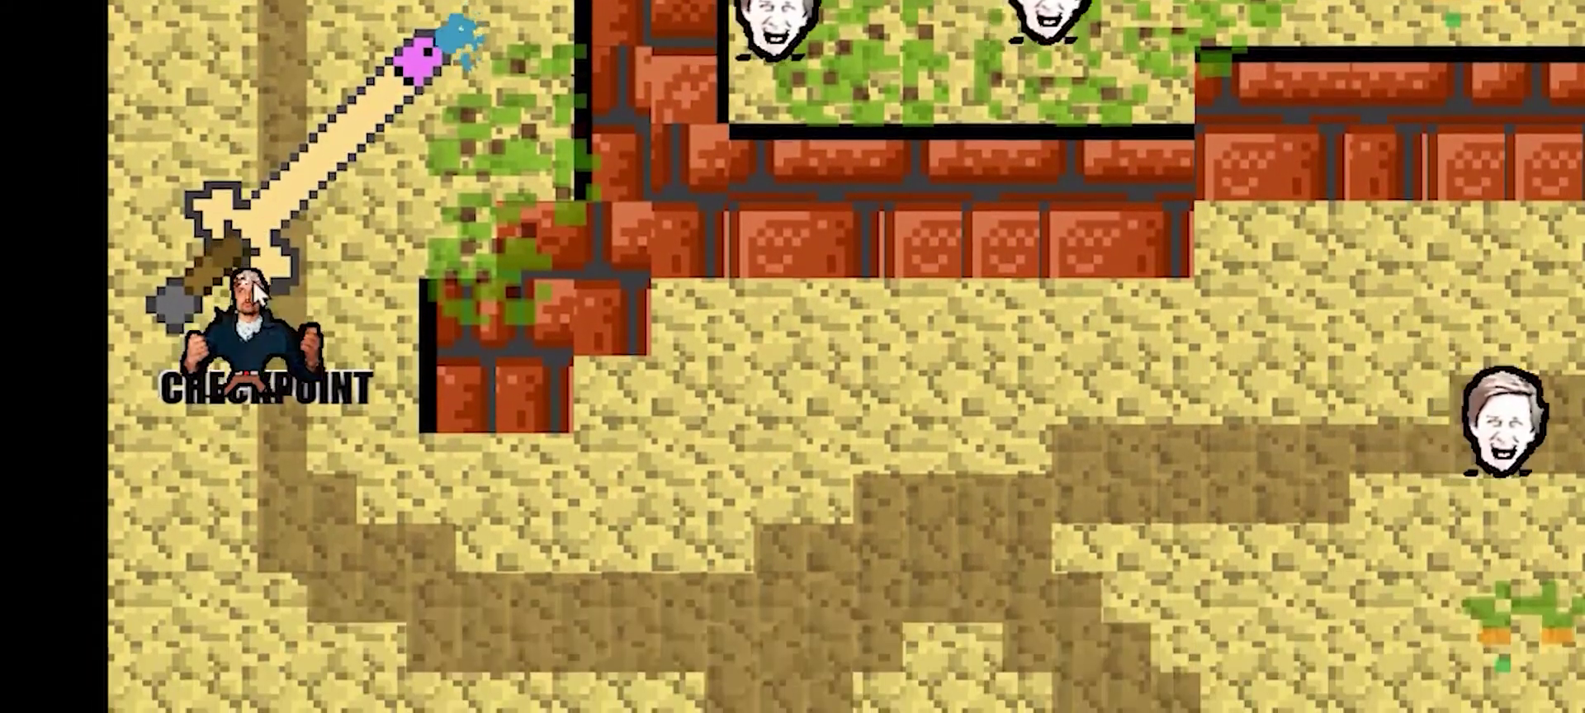
key(d)
key(d)
key(s)
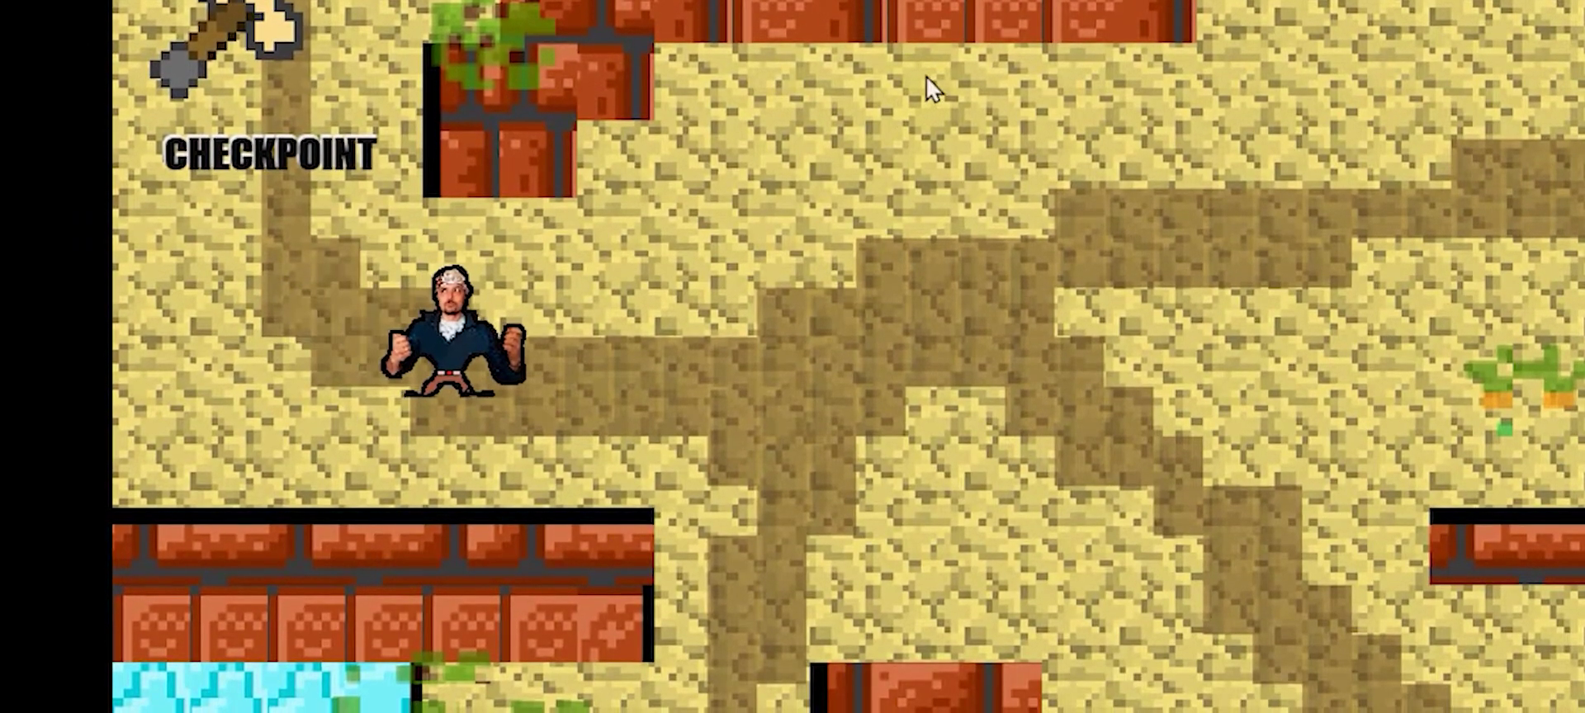
click(226, 542)
click(805, 400)
click(769, 46)
key(s)
click(648, 624)
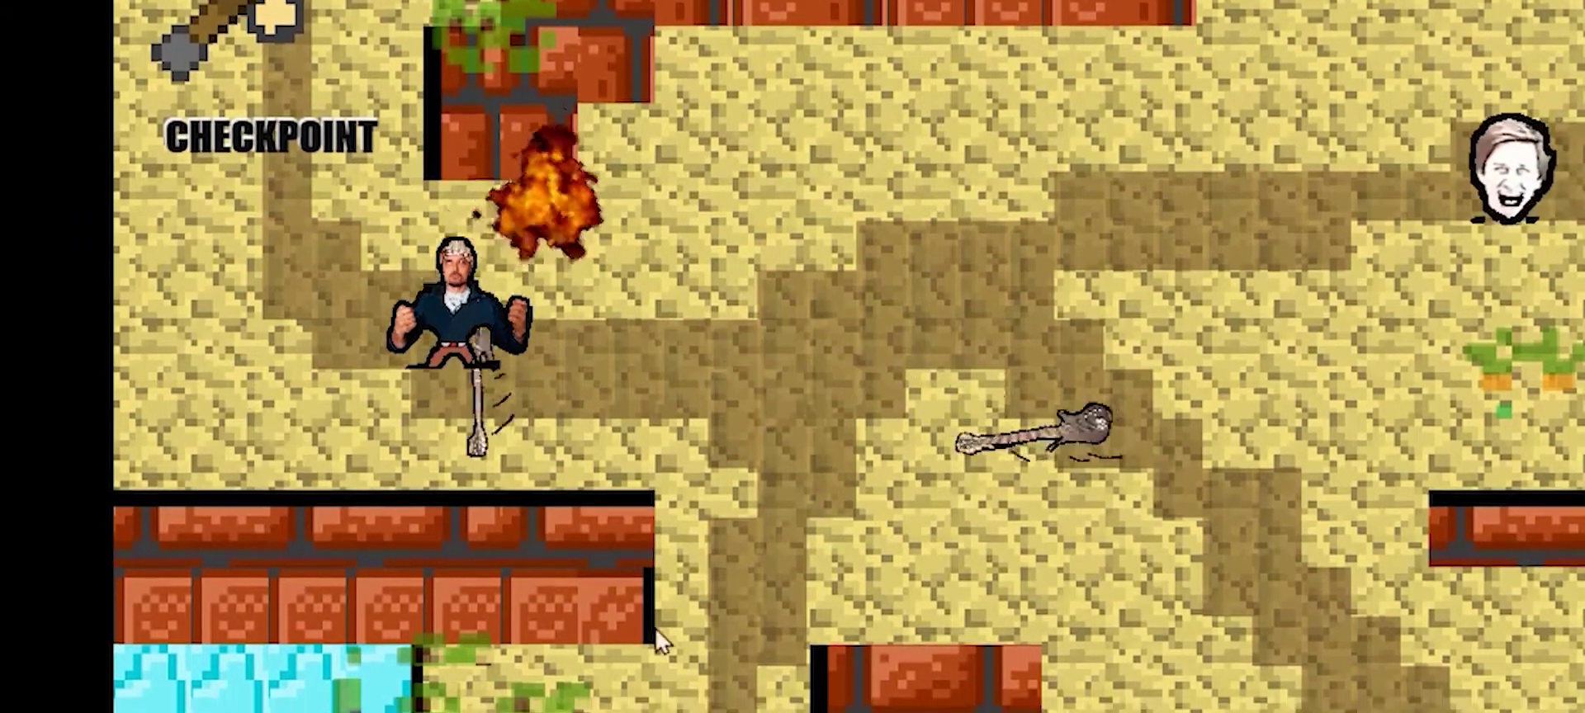
click(809, 384)
click(607, 74)
click(2, 268)
click(875, 334)
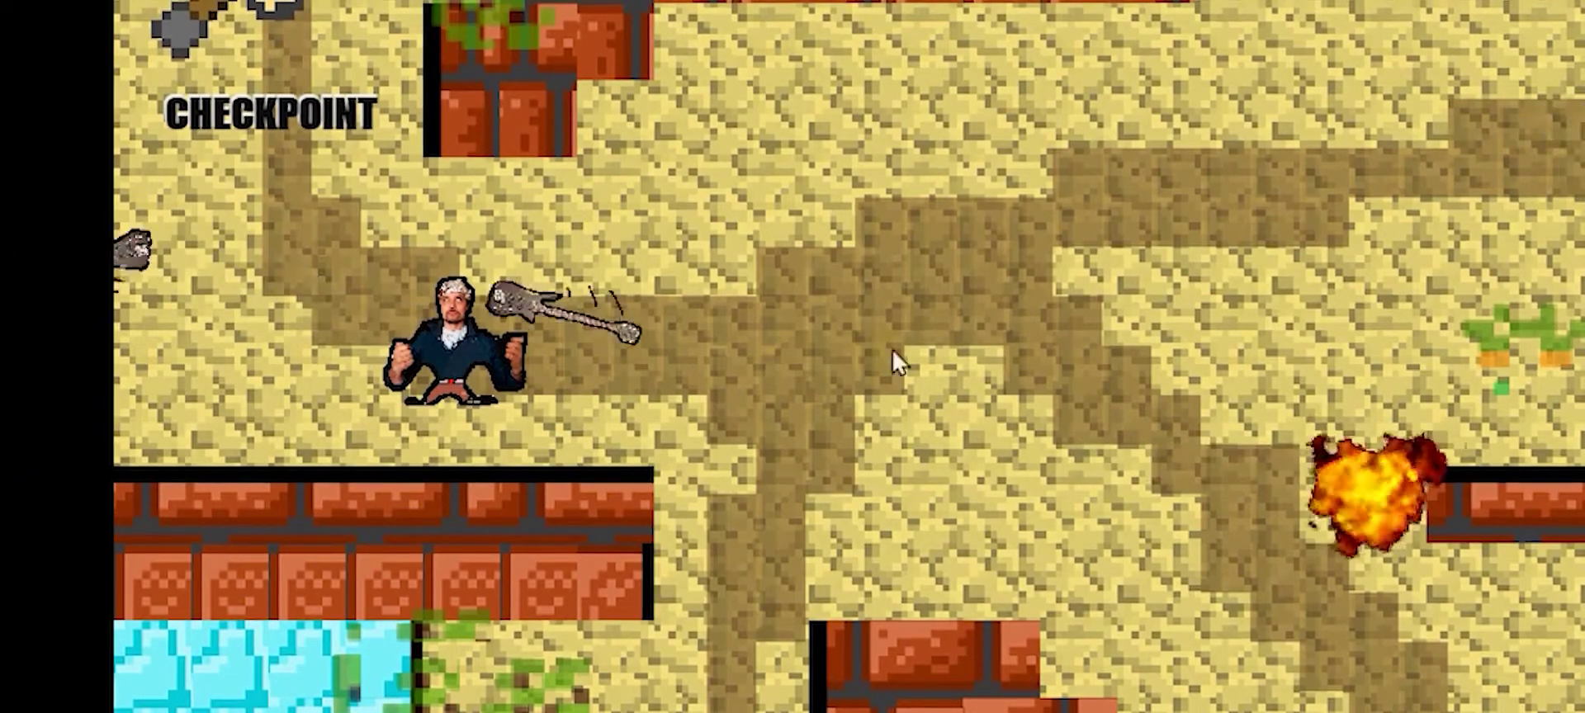
click(603, 86)
click(1082, 474)
click(1315, 205)
key(s)
key(d)
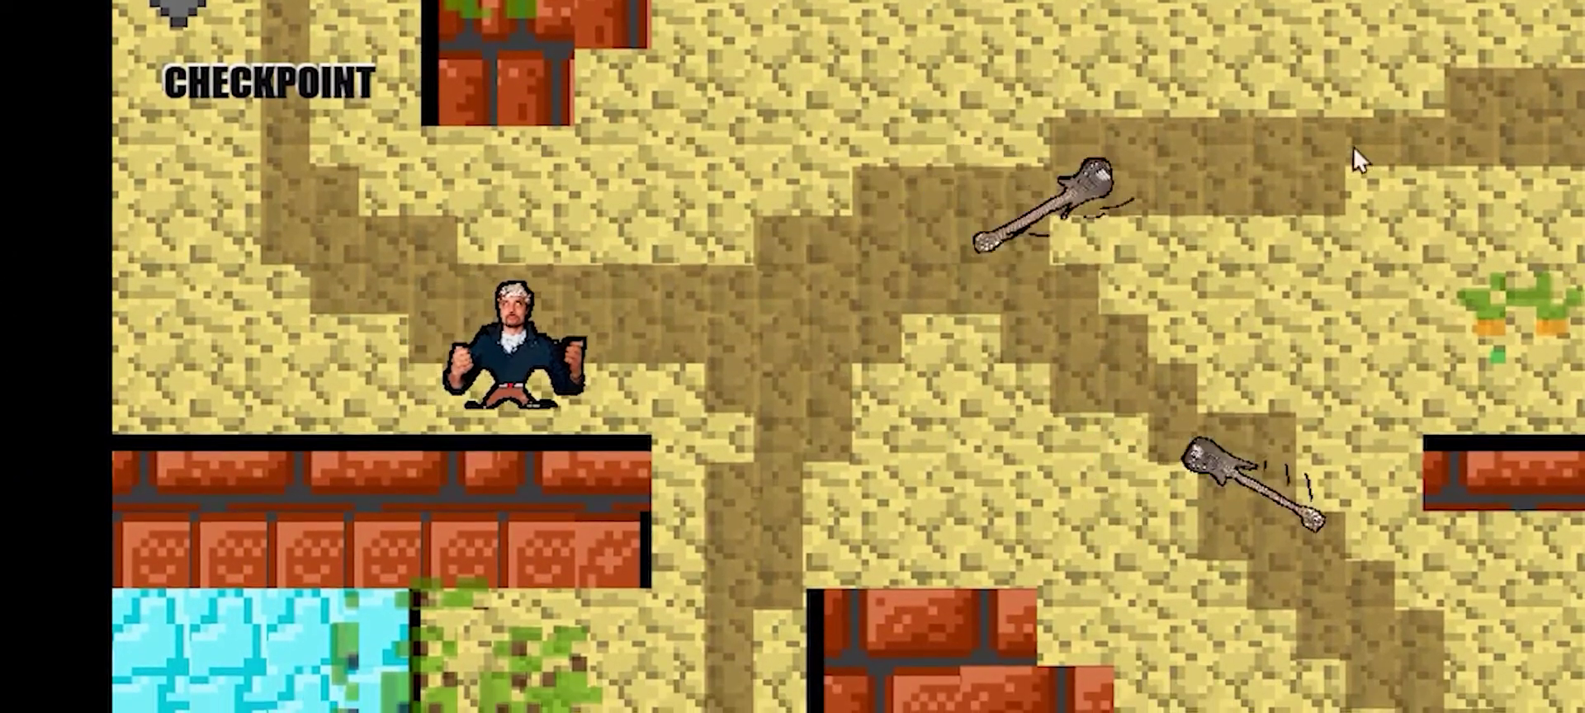
key(w)
click(1346, 165)
key(a)
click(1148, 316)
click(1146, 319)
click(1136, 329)
click(1124, 339)
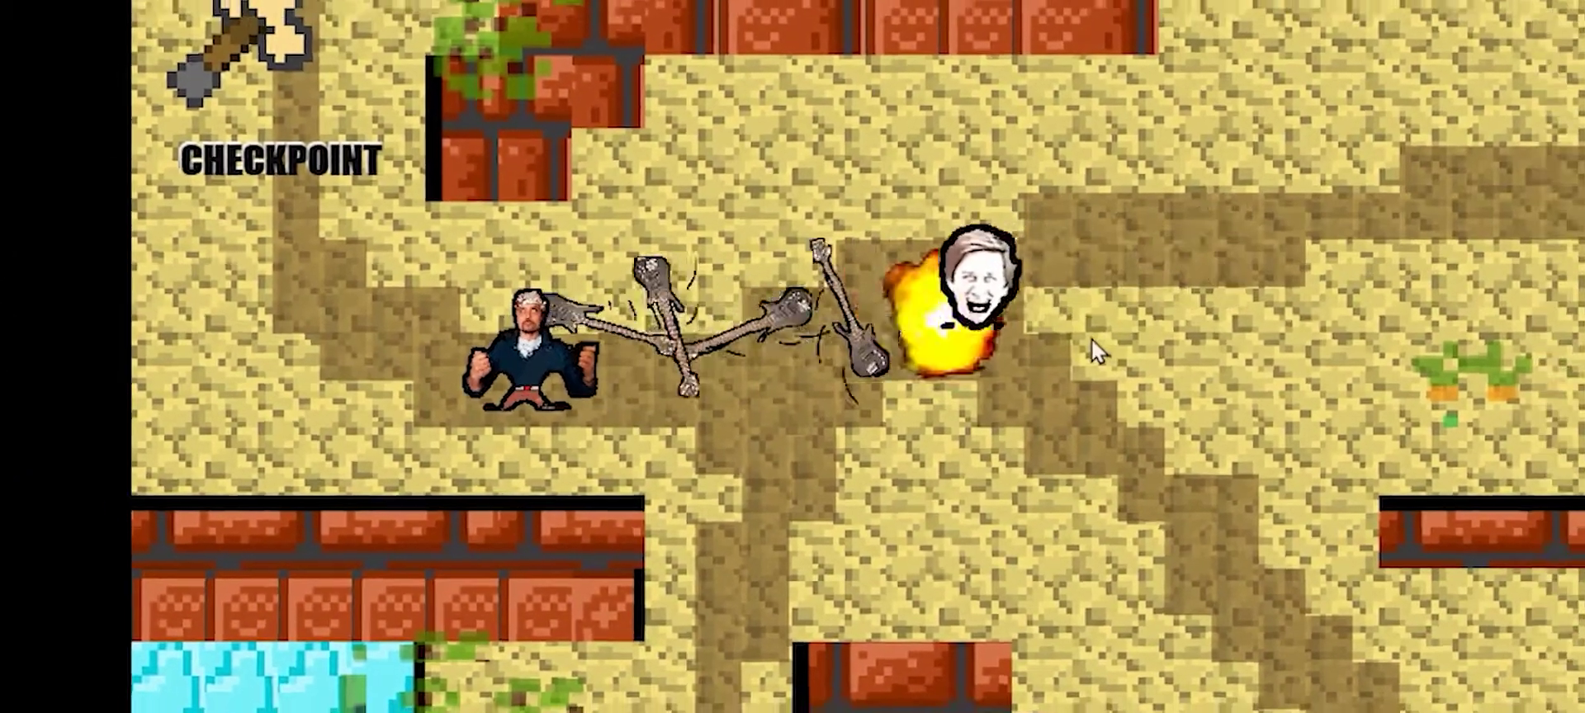
click(1107, 347)
key(w)
key(a)
click(787, 476)
click(662, 447)
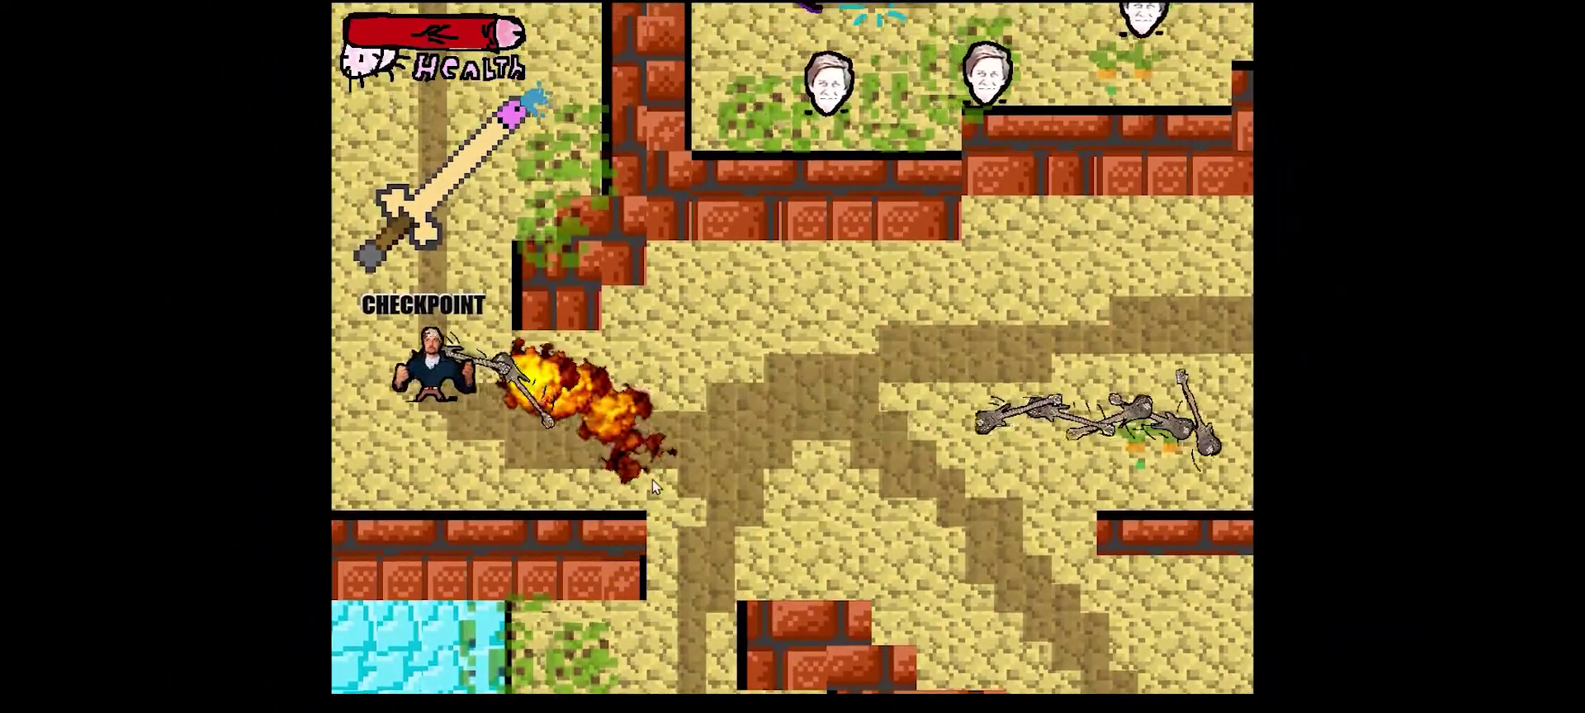
click(655, 483)
key(a)
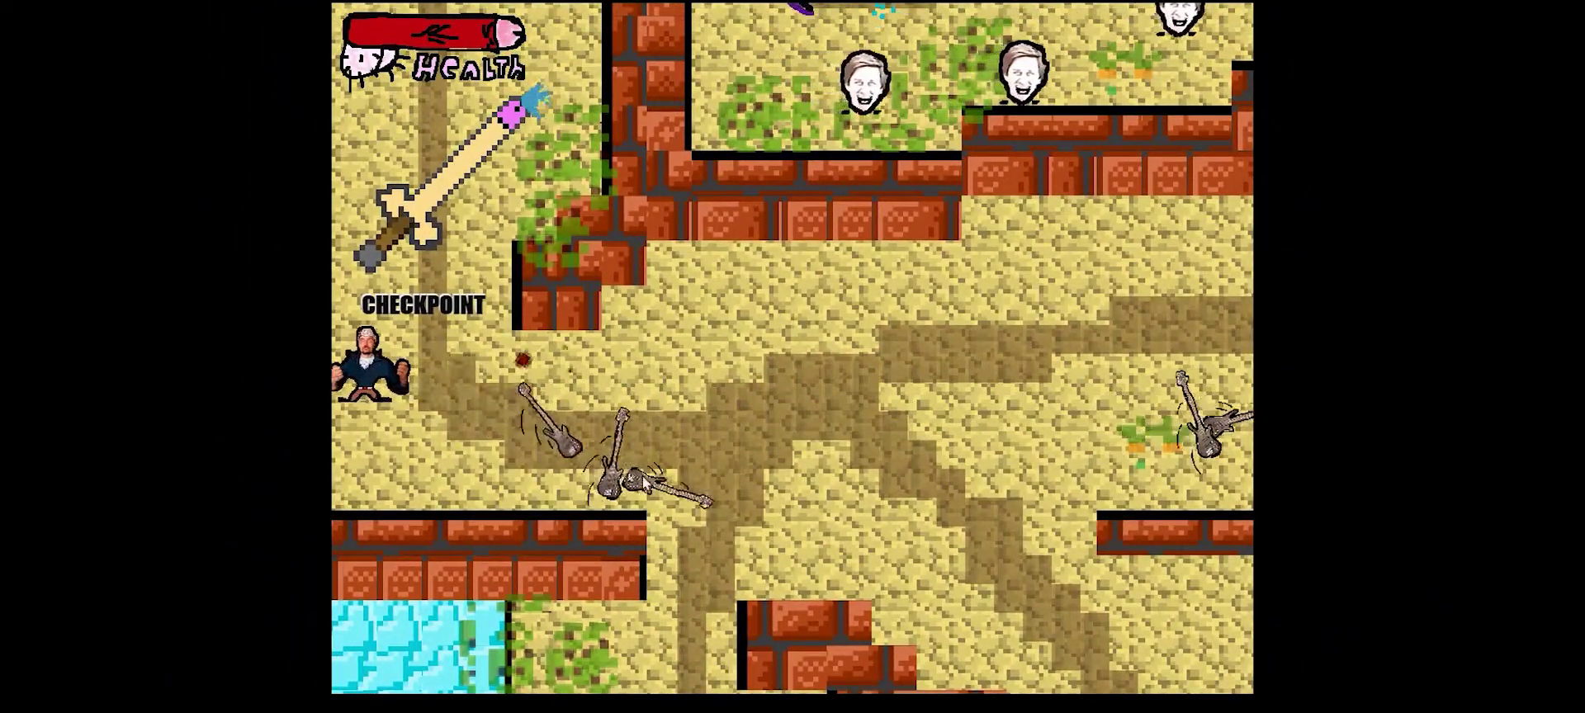
key(d)
key(s)
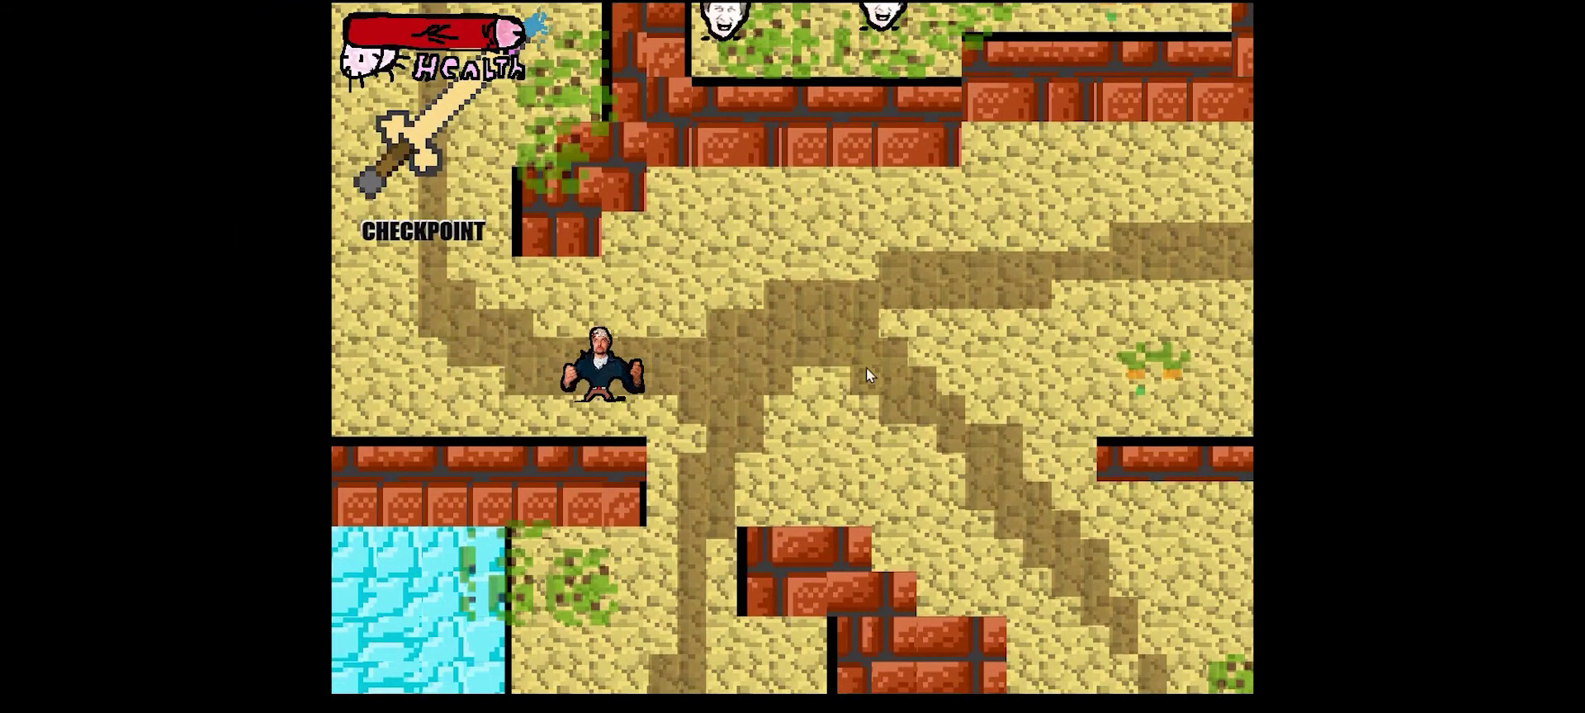
key(d)
key(w)
key(w)
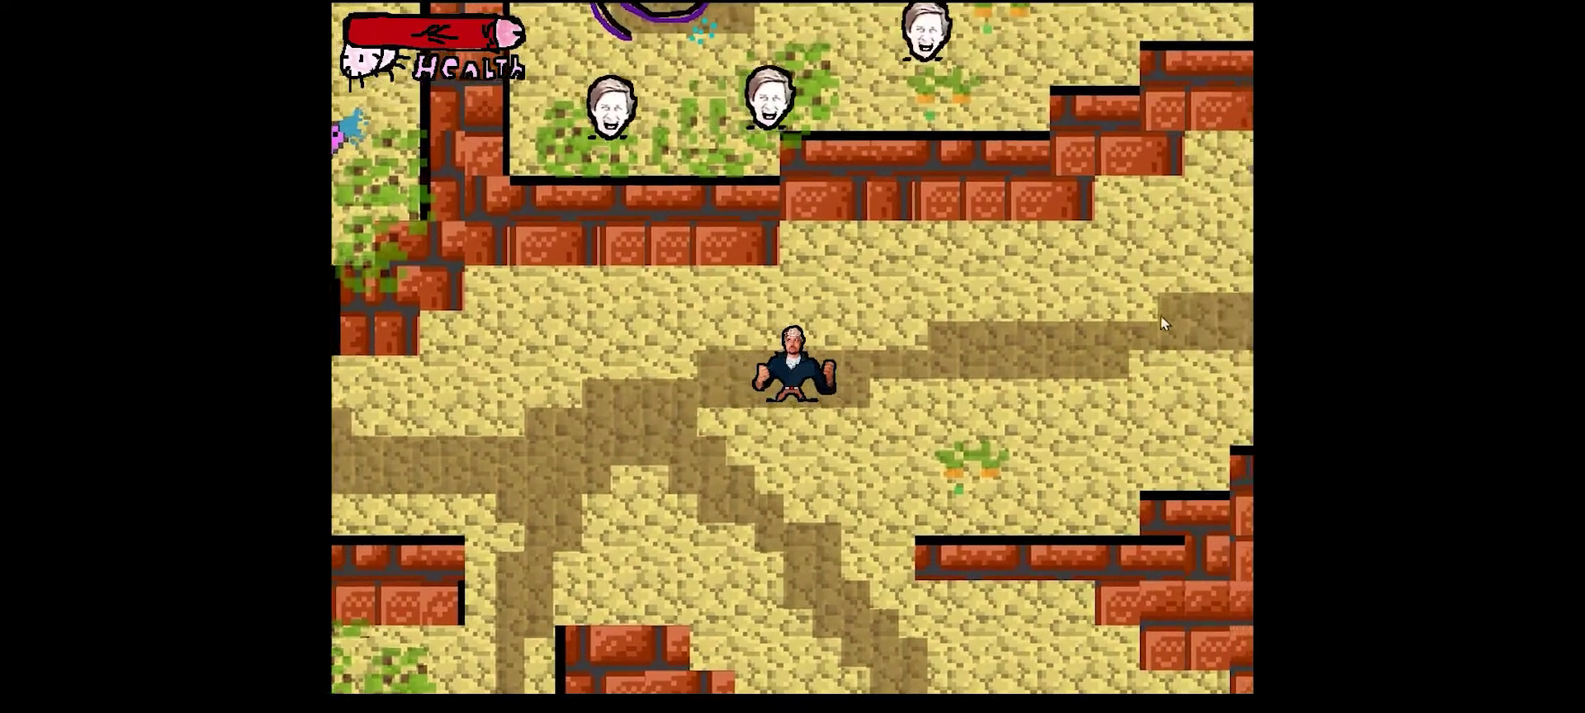
key(d)
key(w)
key(a)
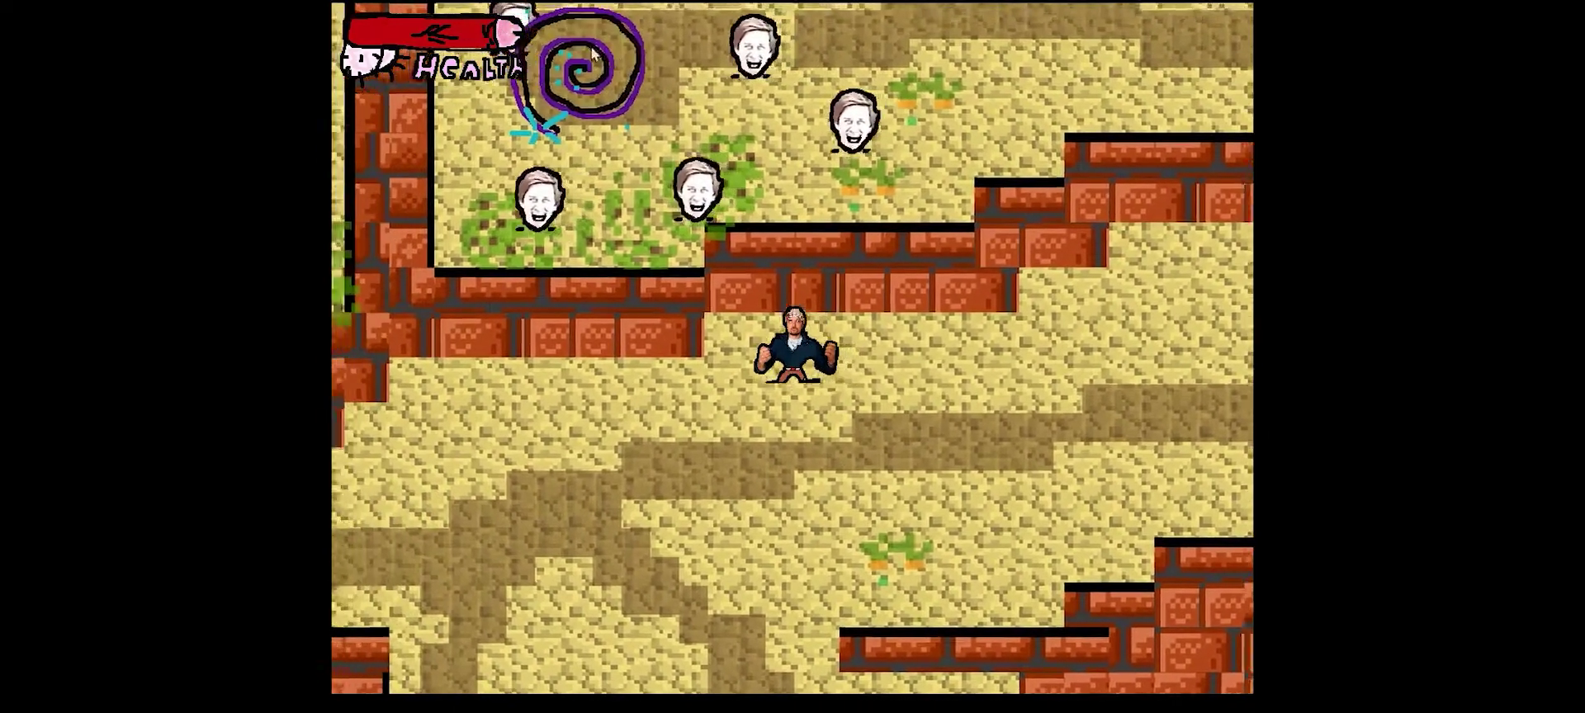
key(s)
key(d)
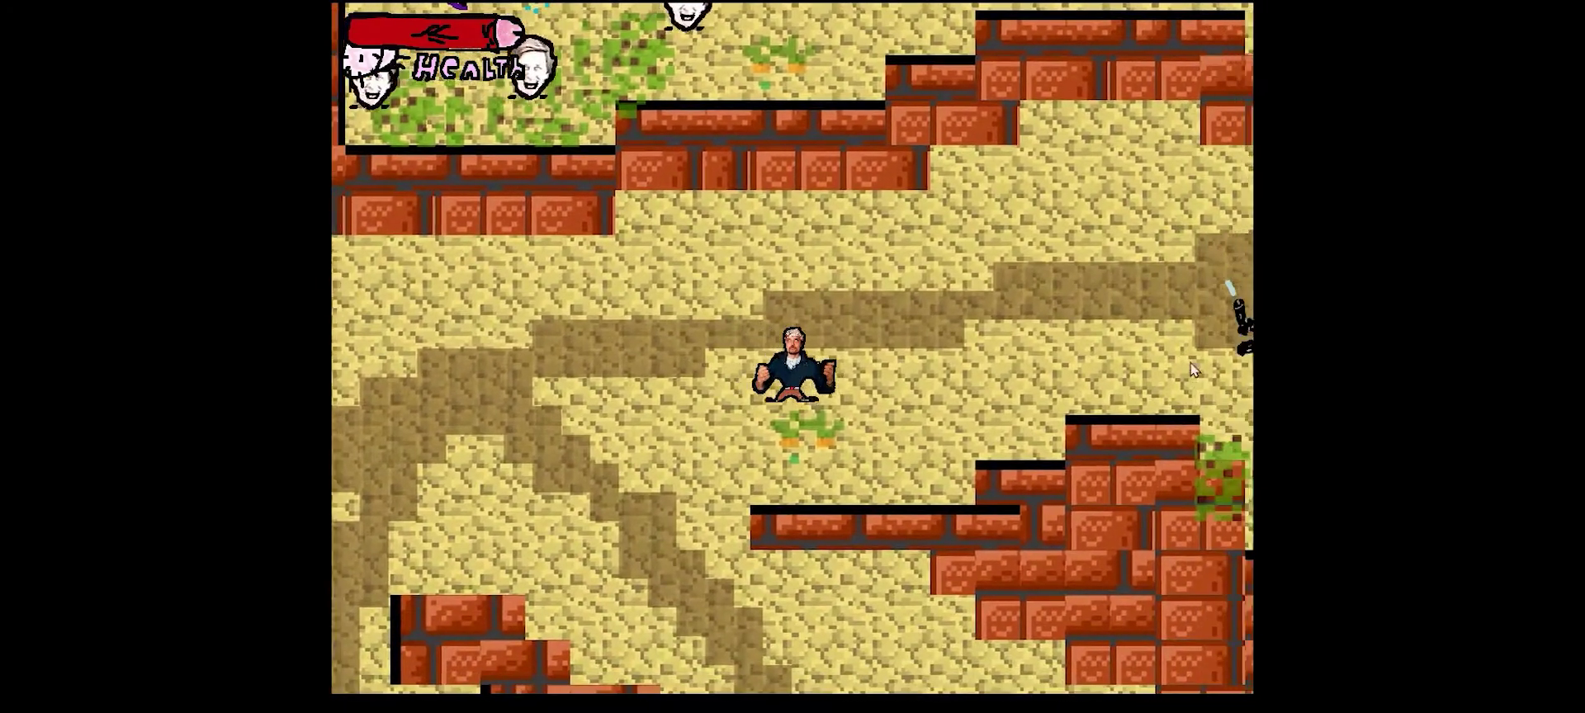
key(w)
drag(1169, 370, 1128, 391)
key(a)
key(d)
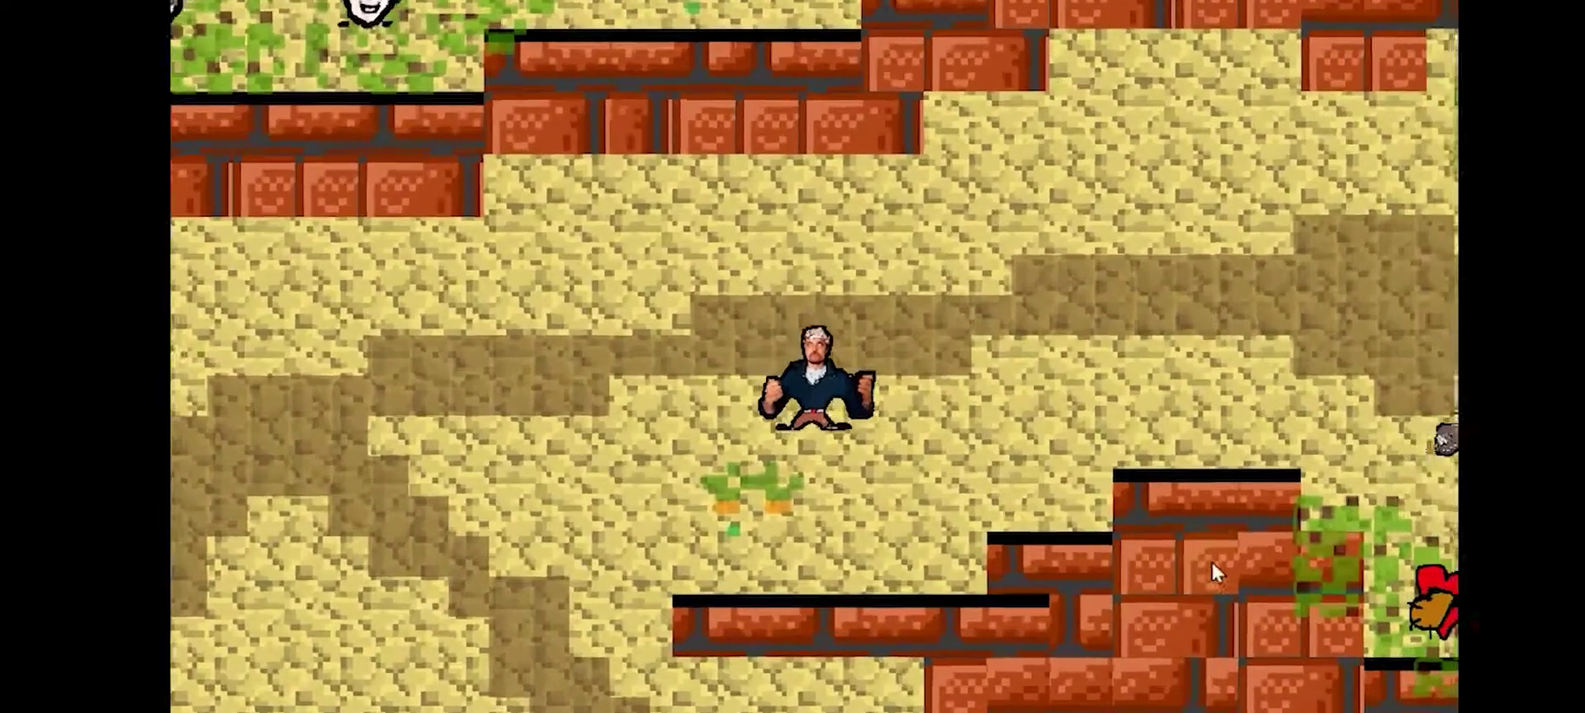
key(d)
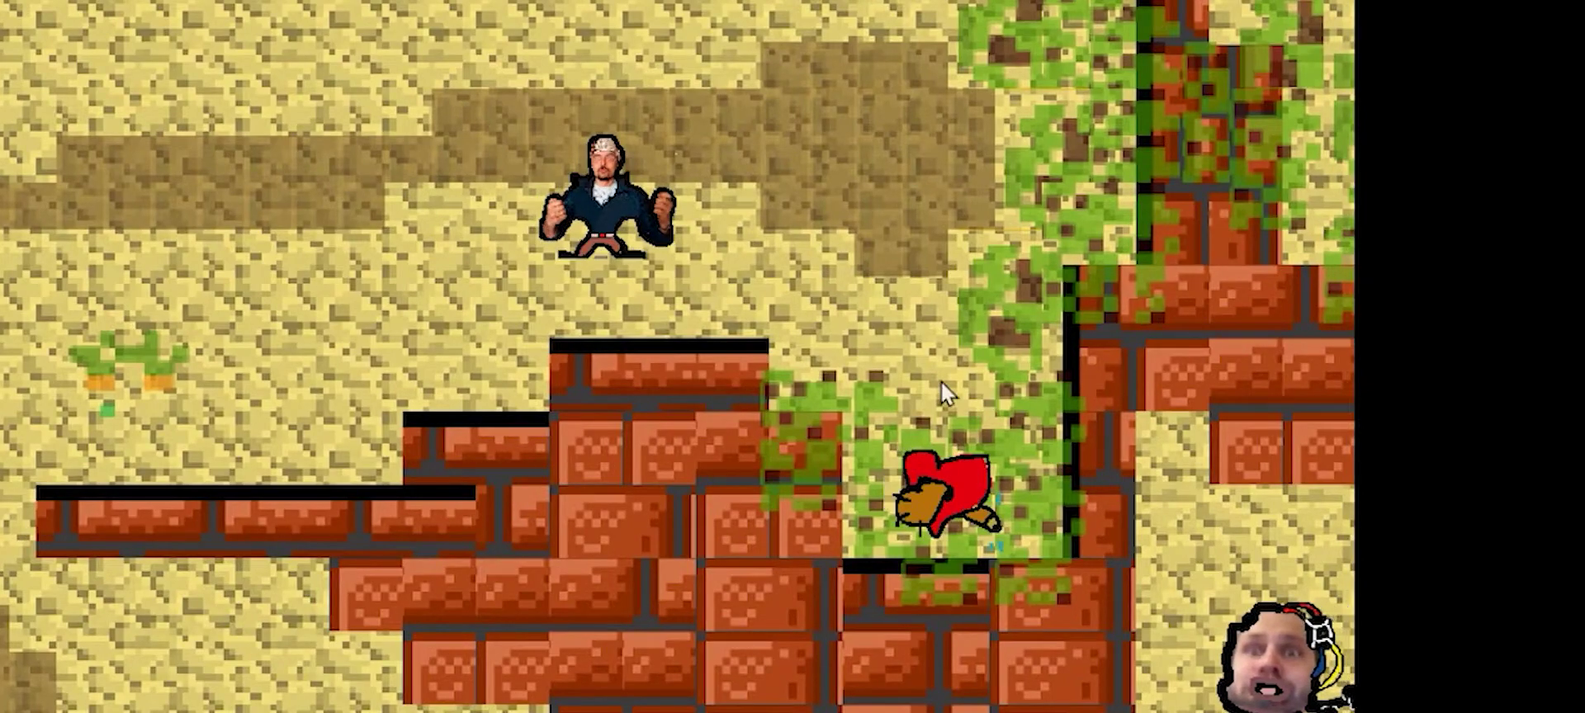
key(a)
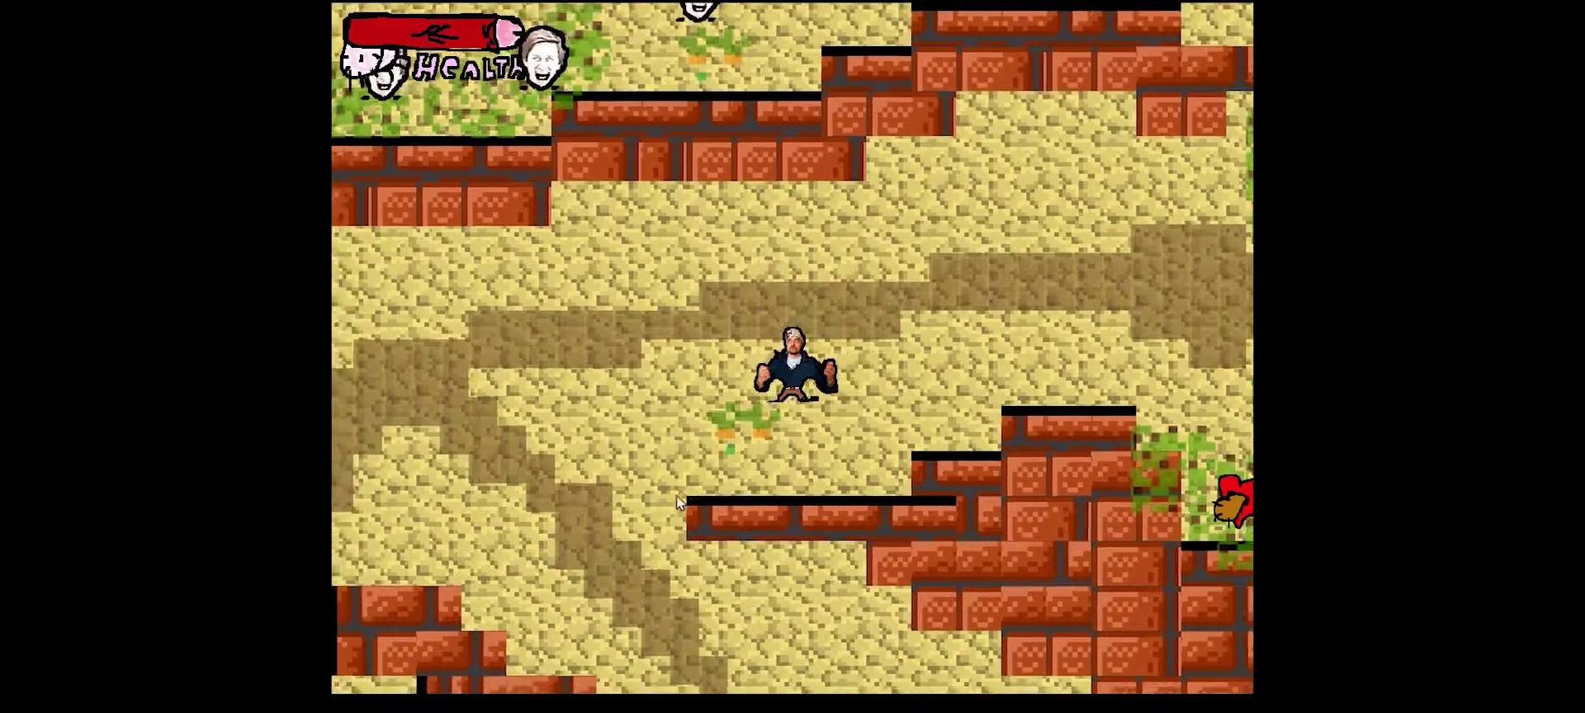
key(s)
key(a)
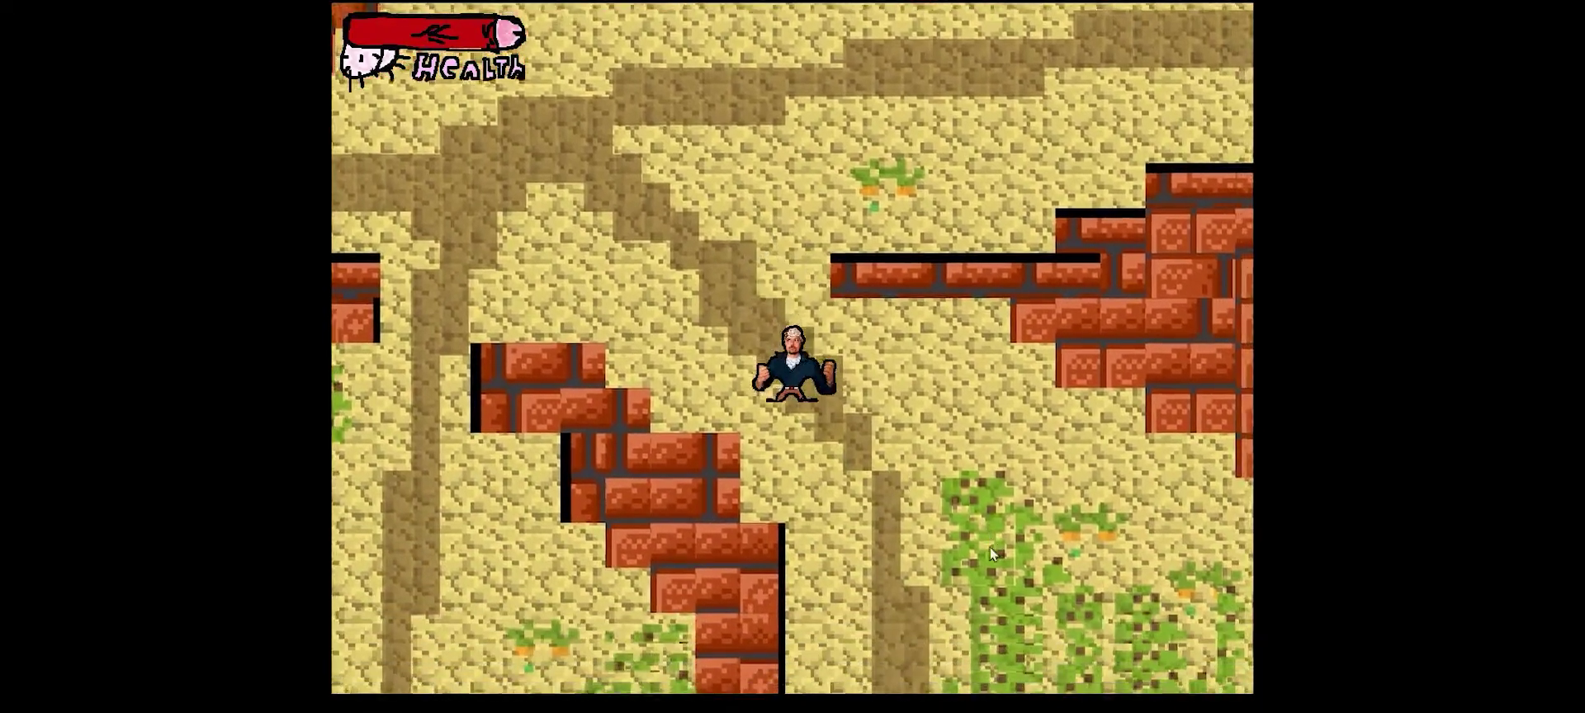
key(s)
key(d)
click(966, 570)
key(w)
click(917, 602)
key(a)
click(893, 616)
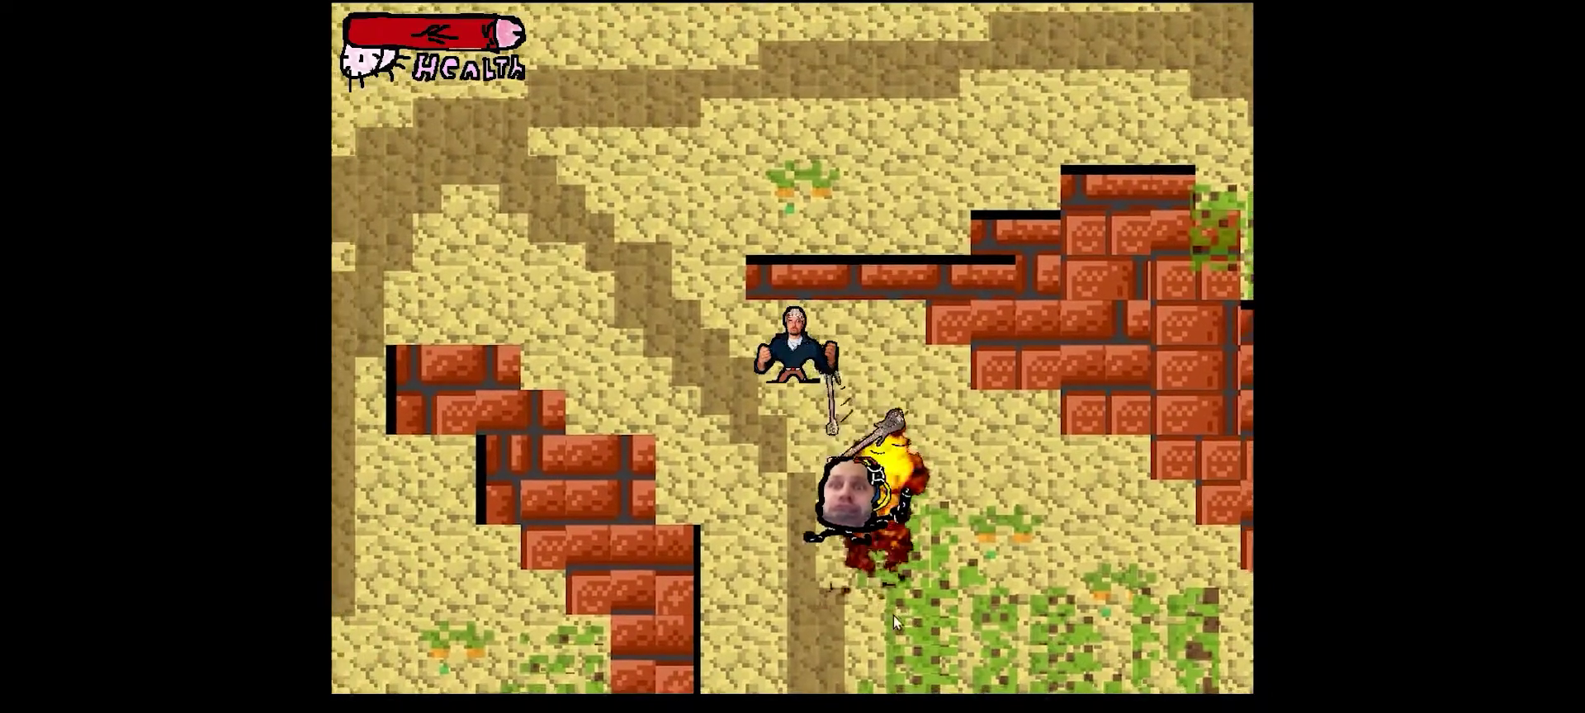
click(893, 616)
key(s)
click(898, 615)
key(d)
click(1196, 492)
click(1197, 489)
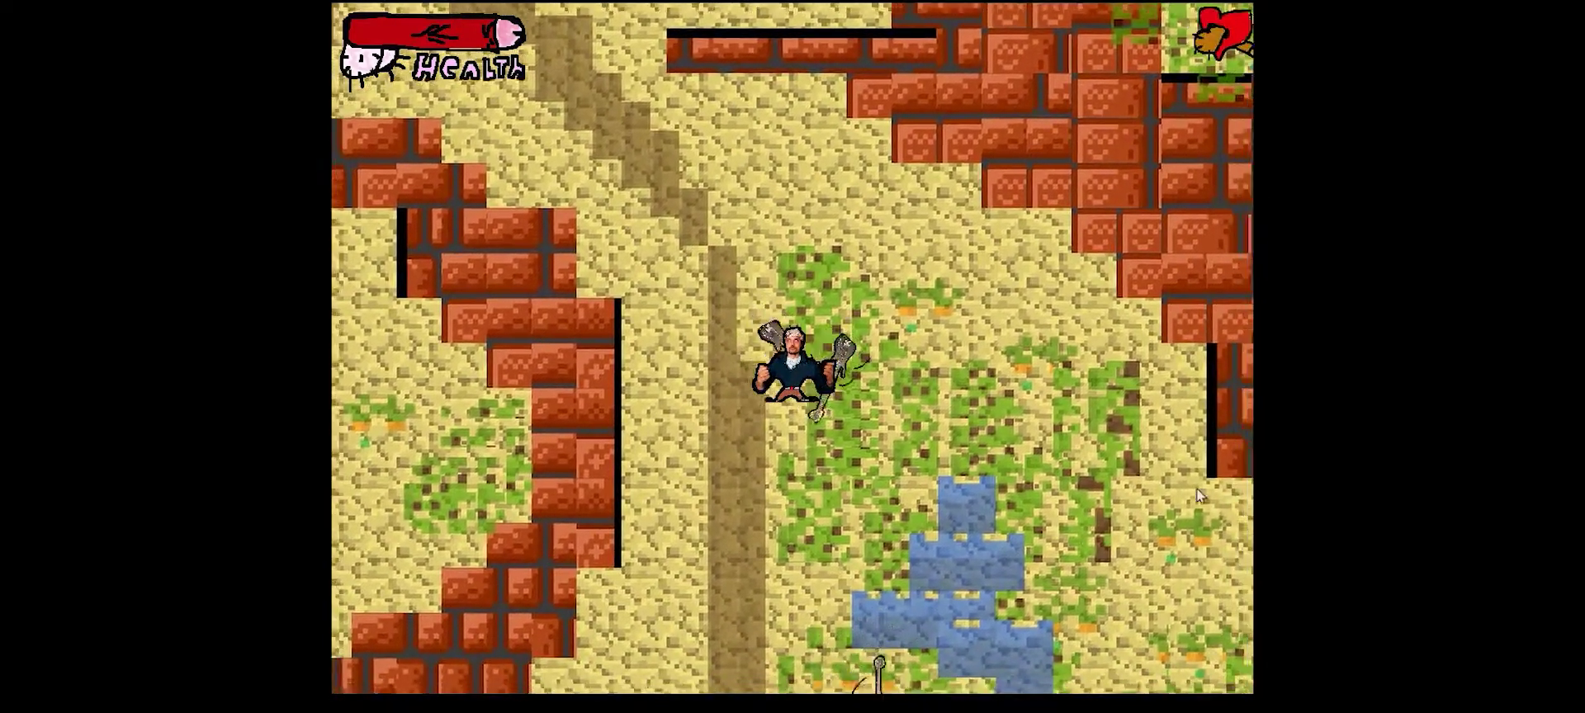
key(s)
click(1189, 499)
key(d)
click(637, 584)
key(w)
click(661, 570)
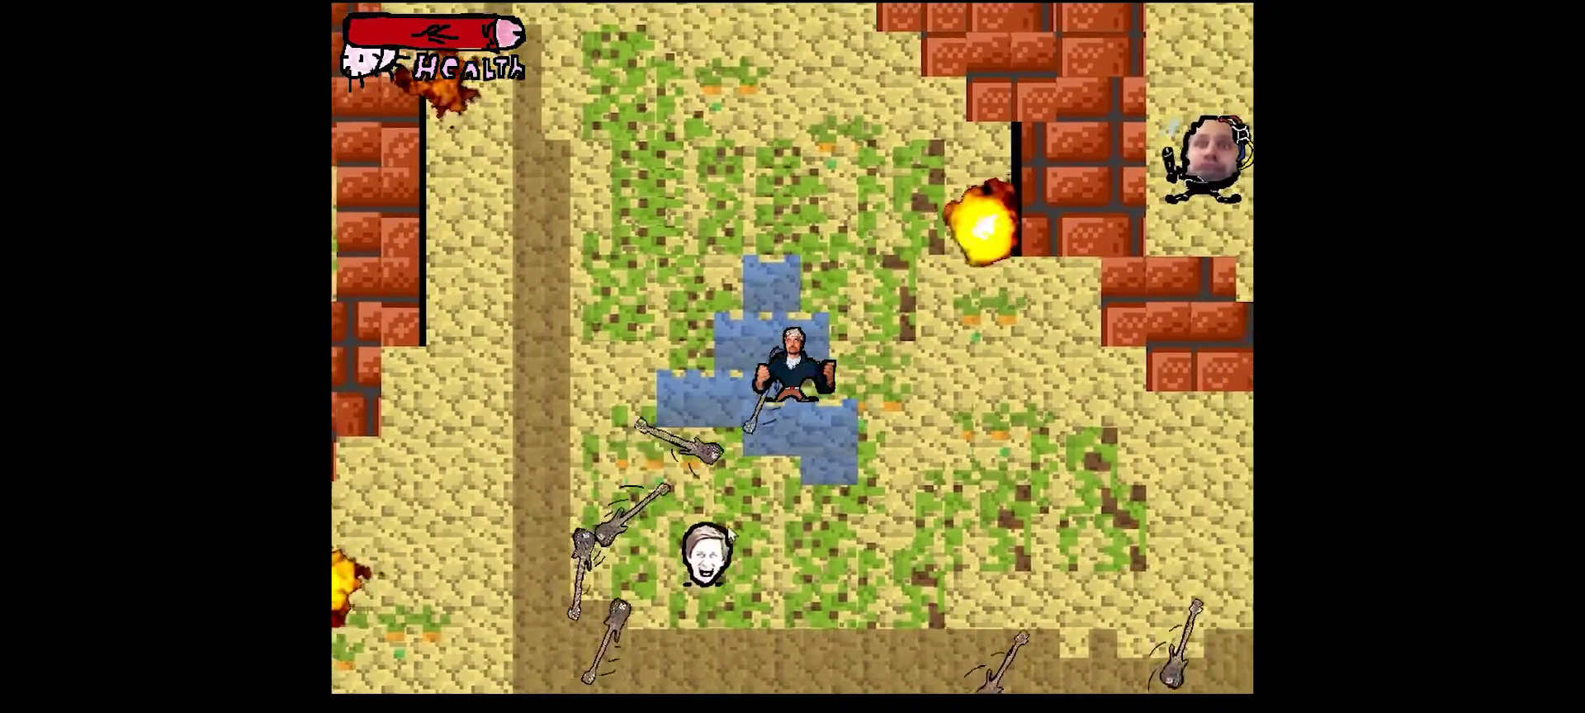
key(s)
key(d)
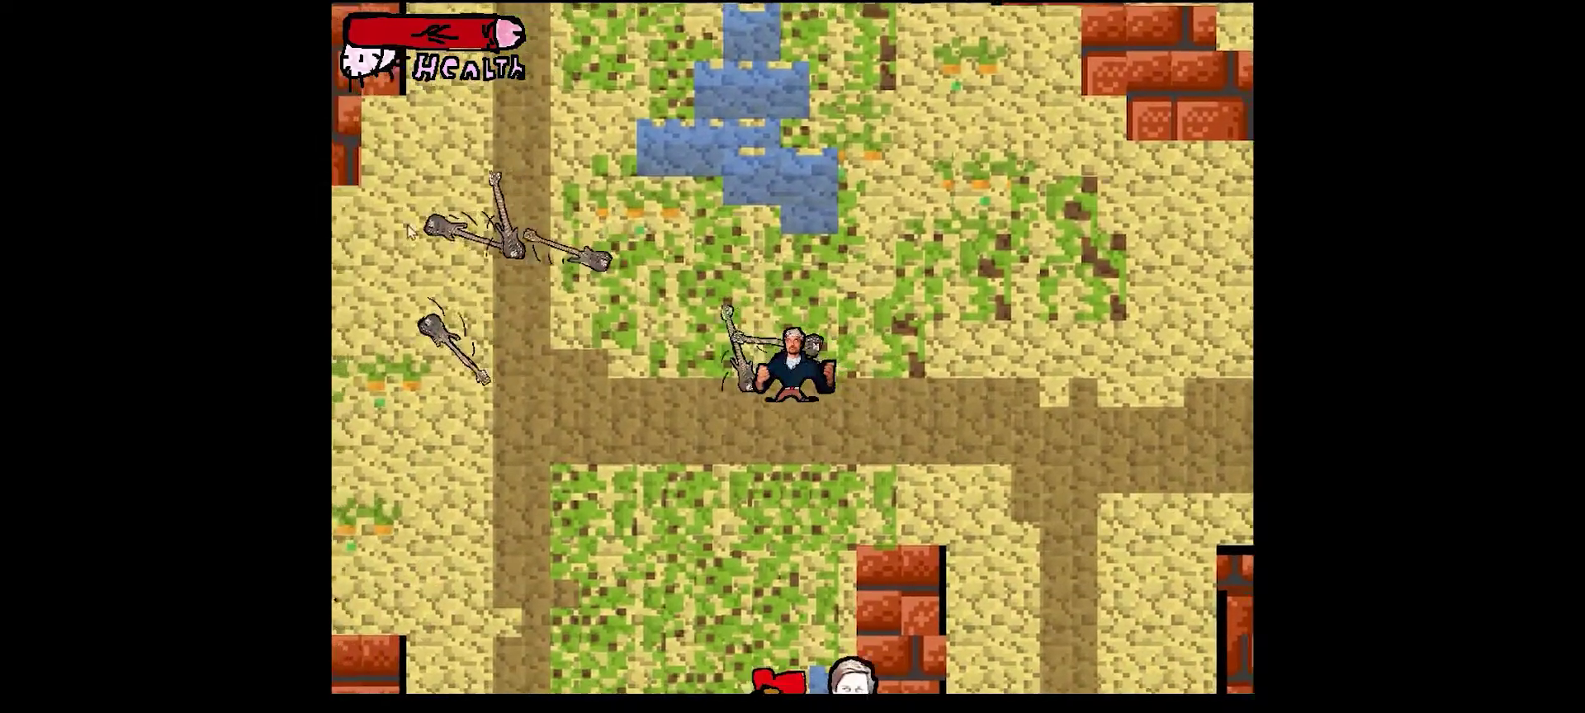
key(a)
click(409, 233)
click(462, 306)
key(s)
click(506, 351)
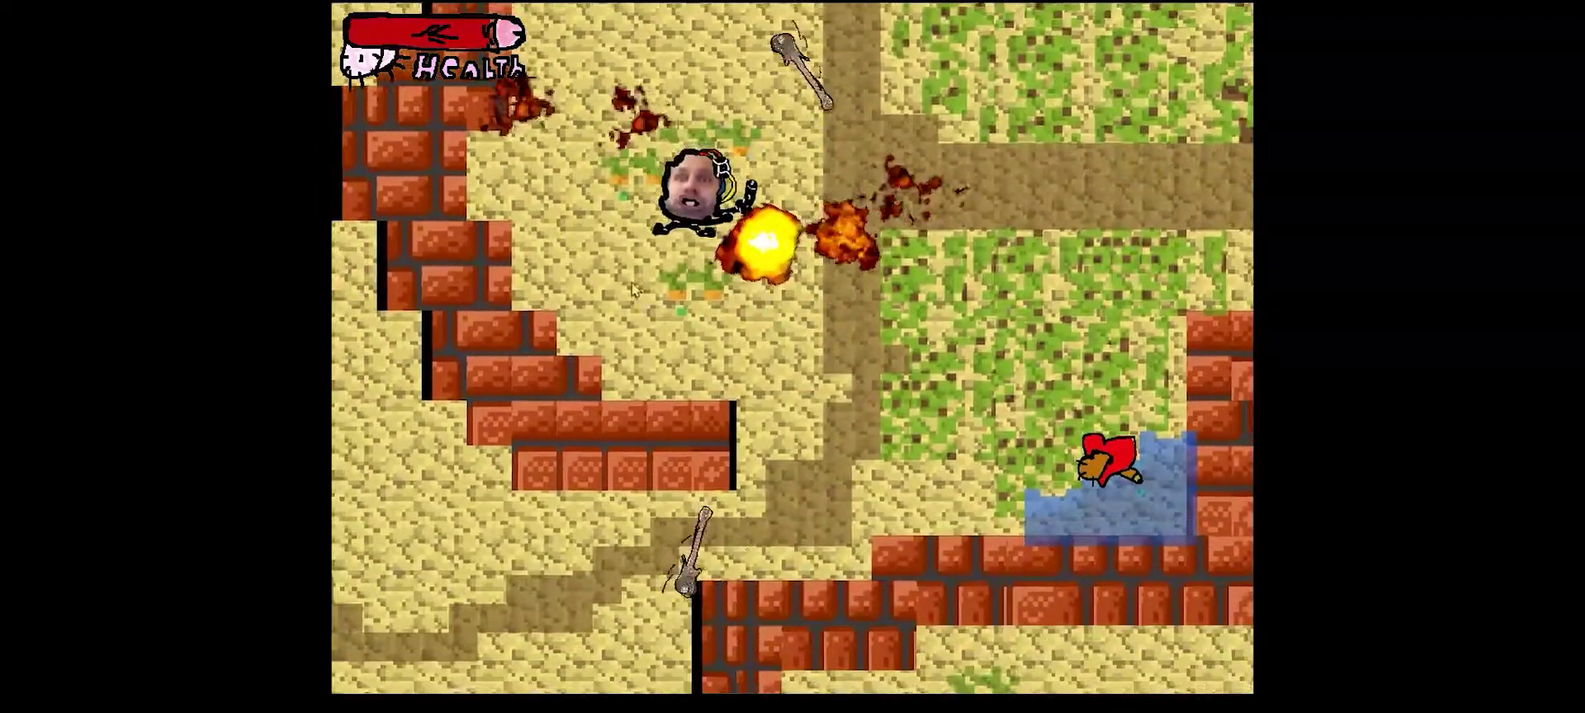
key(d)
click(644, 289)
key(w)
click(681, 330)
click(727, 355)
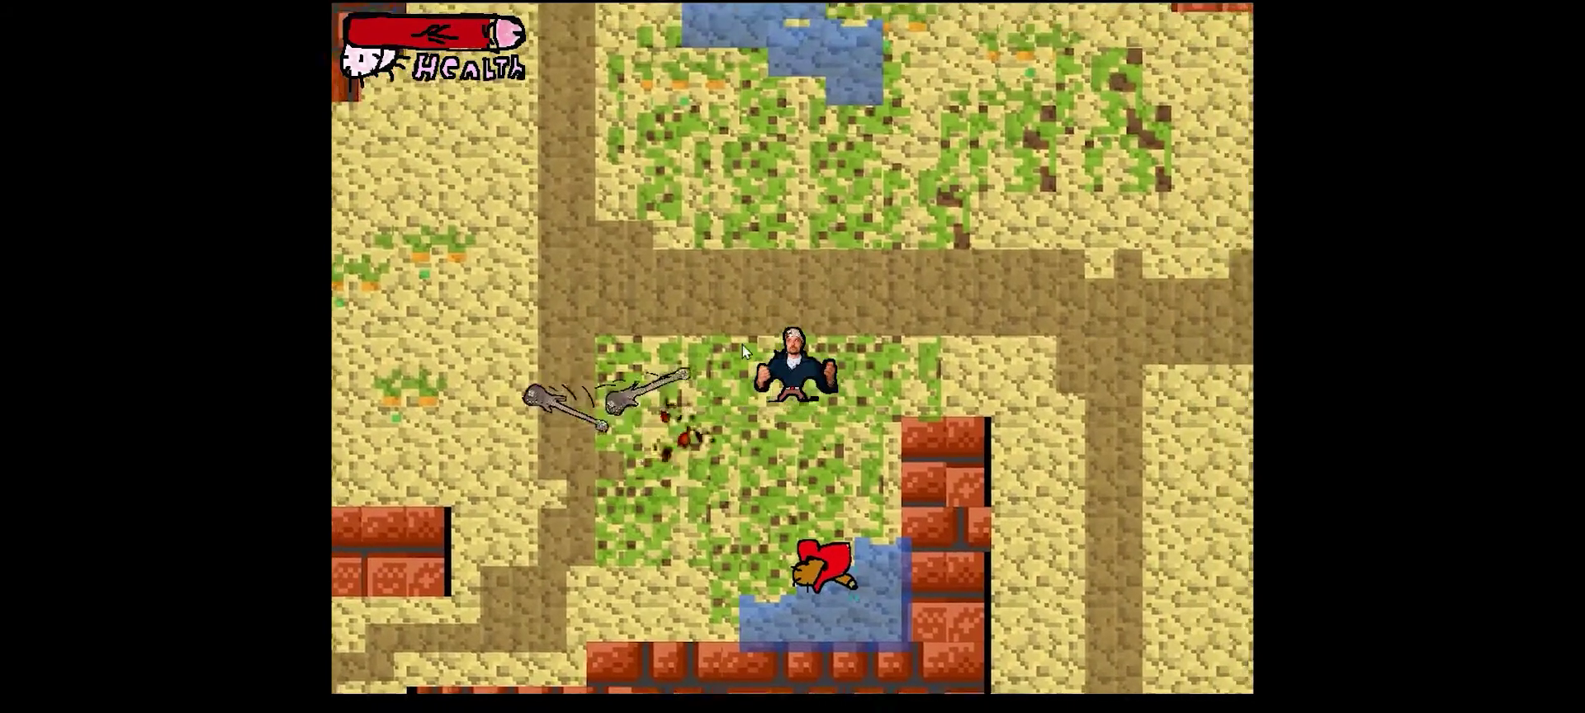
key(w)
key(d)
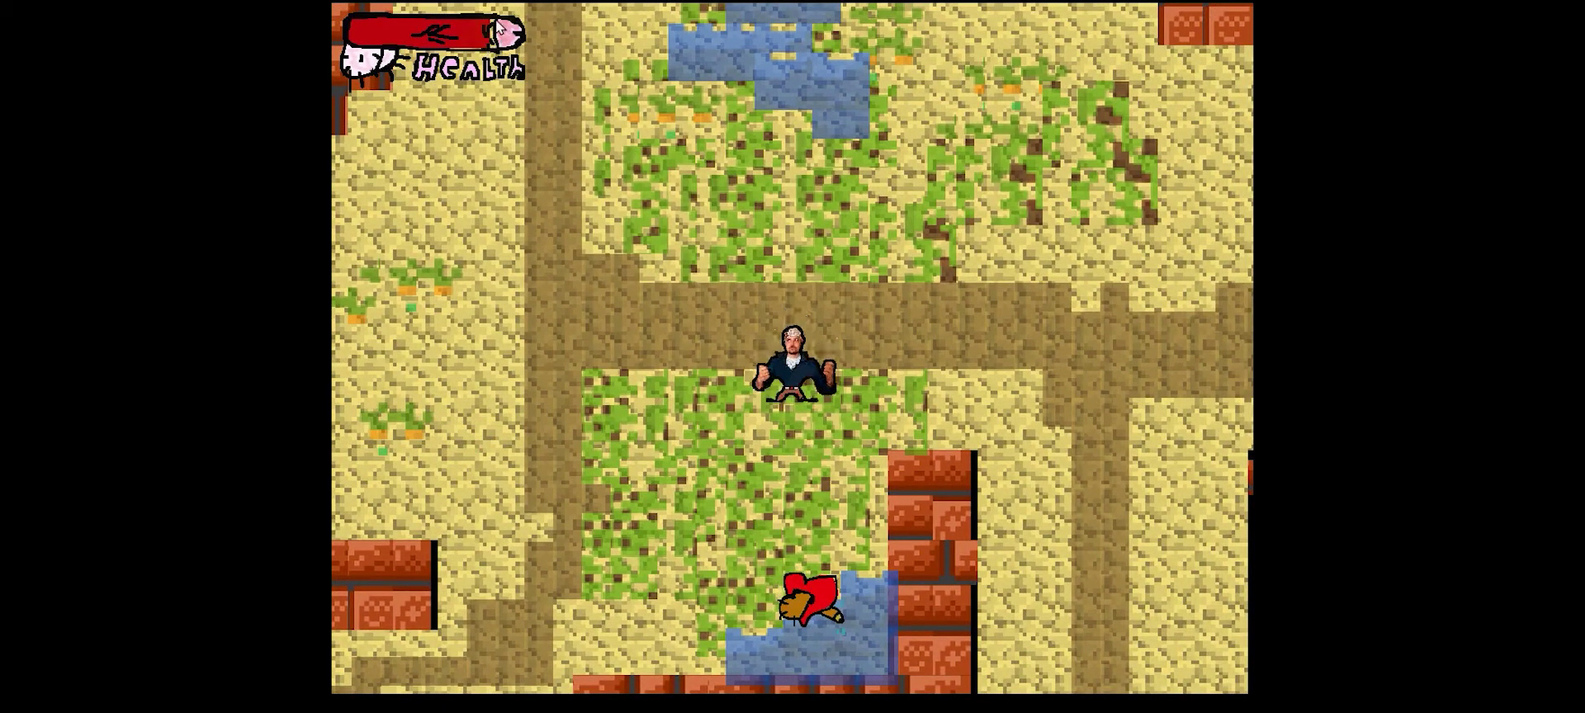
key(s)
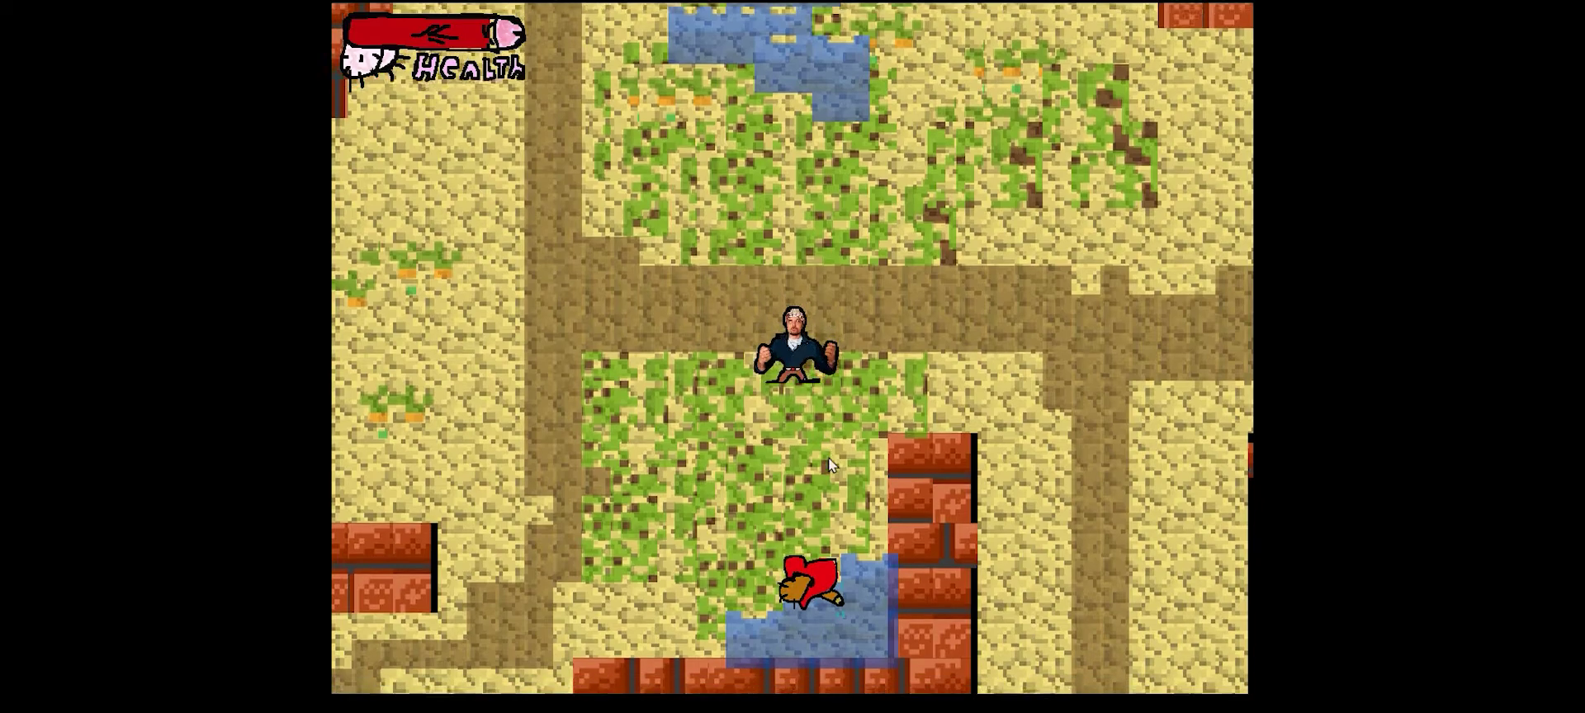
key(w)
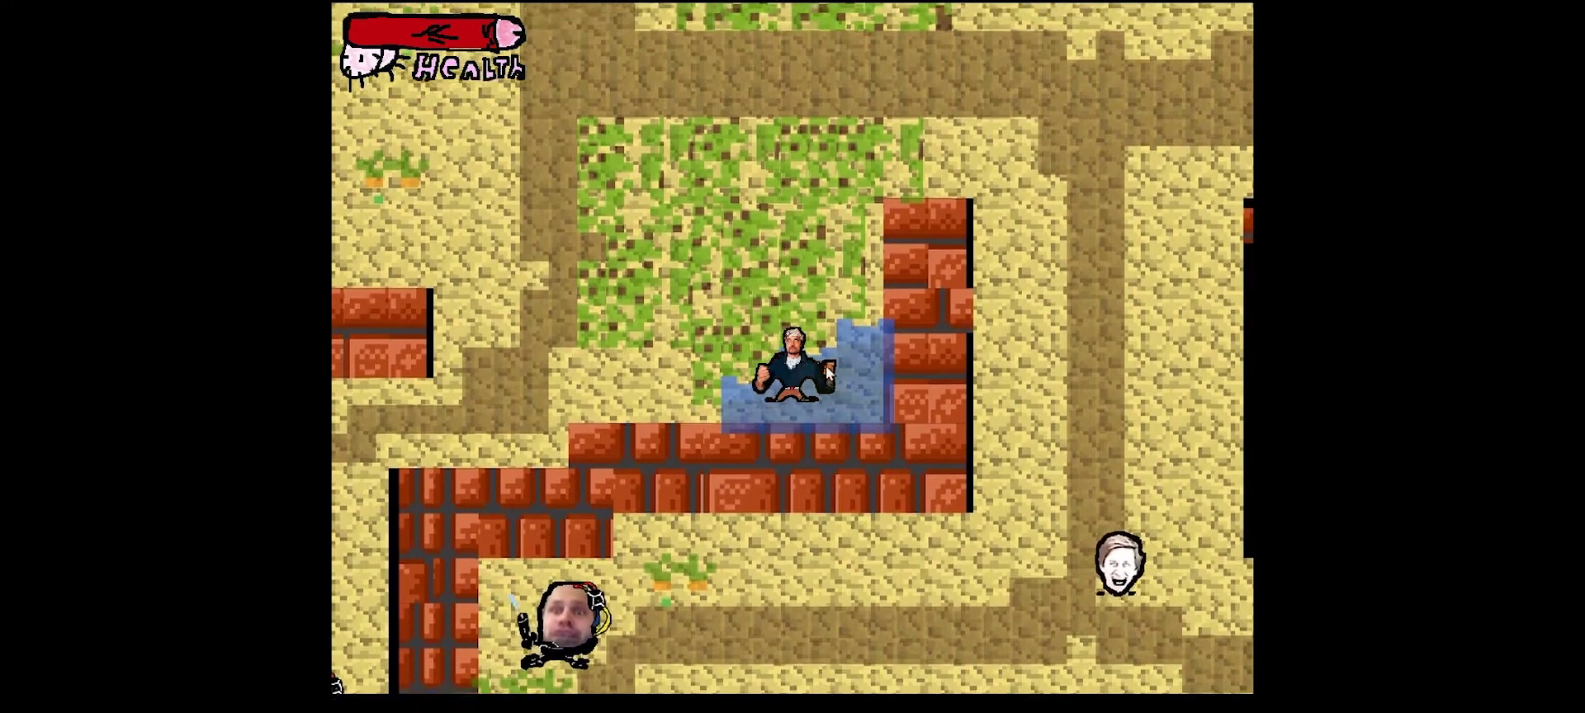
key(d)
key(d)
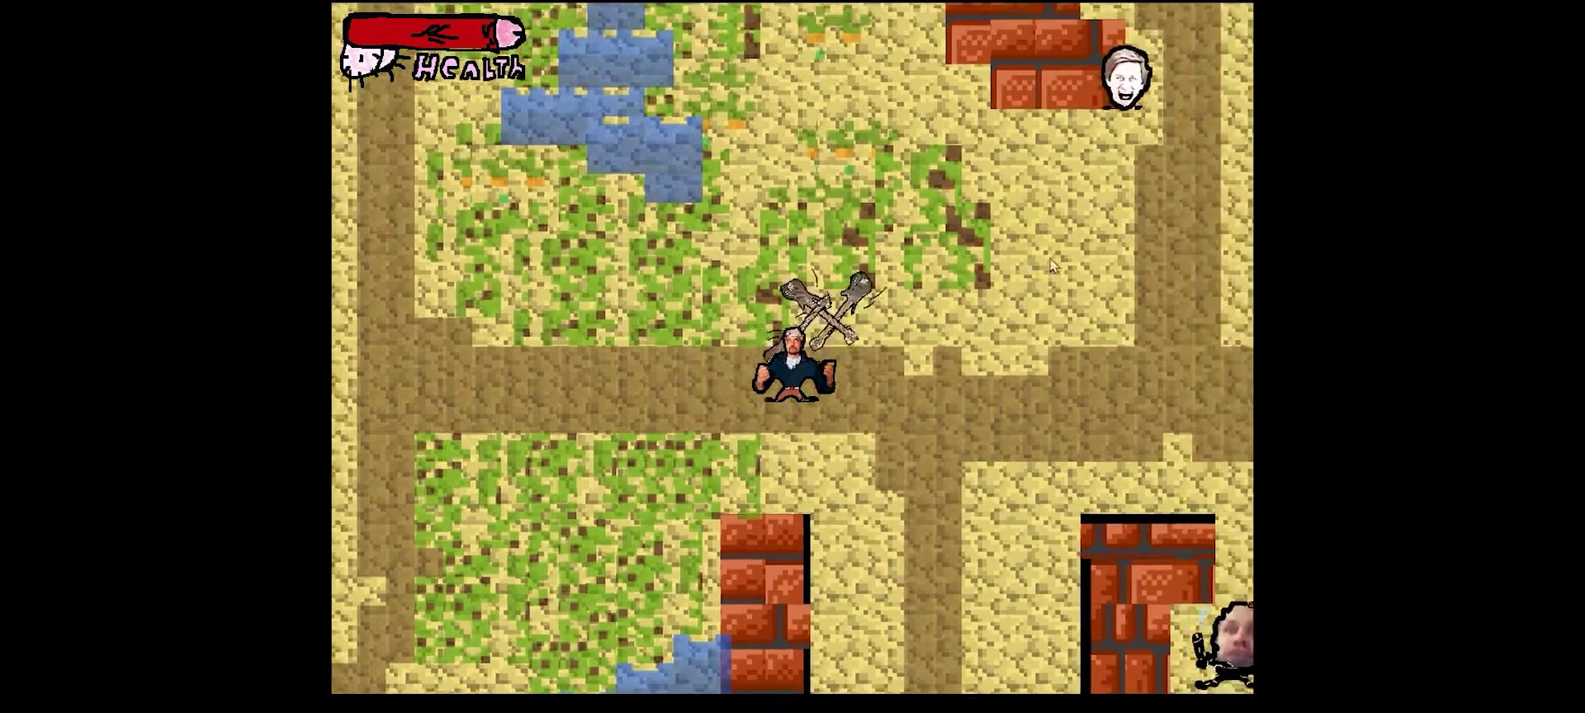
key(d)
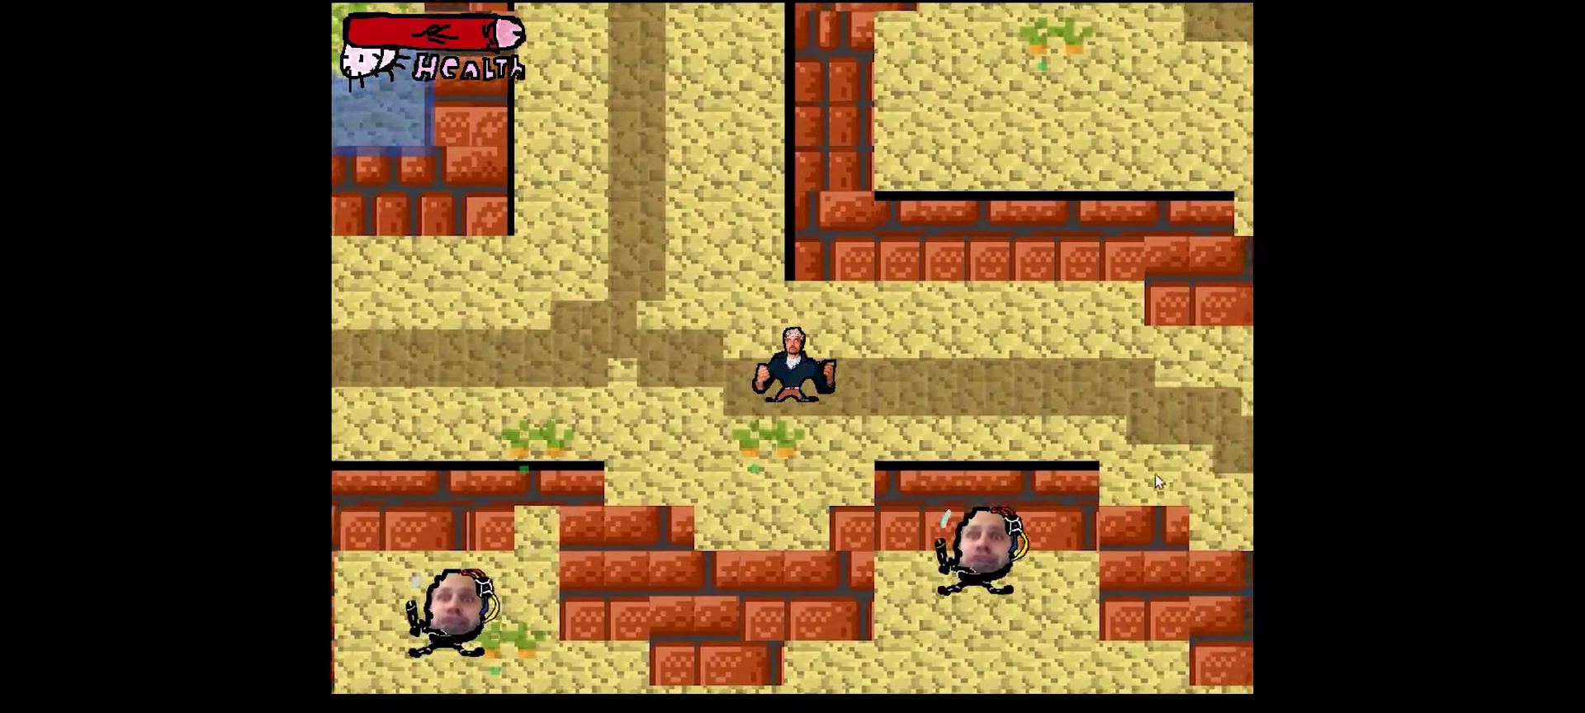
key(w)
key(s)
key(a)
key(a)
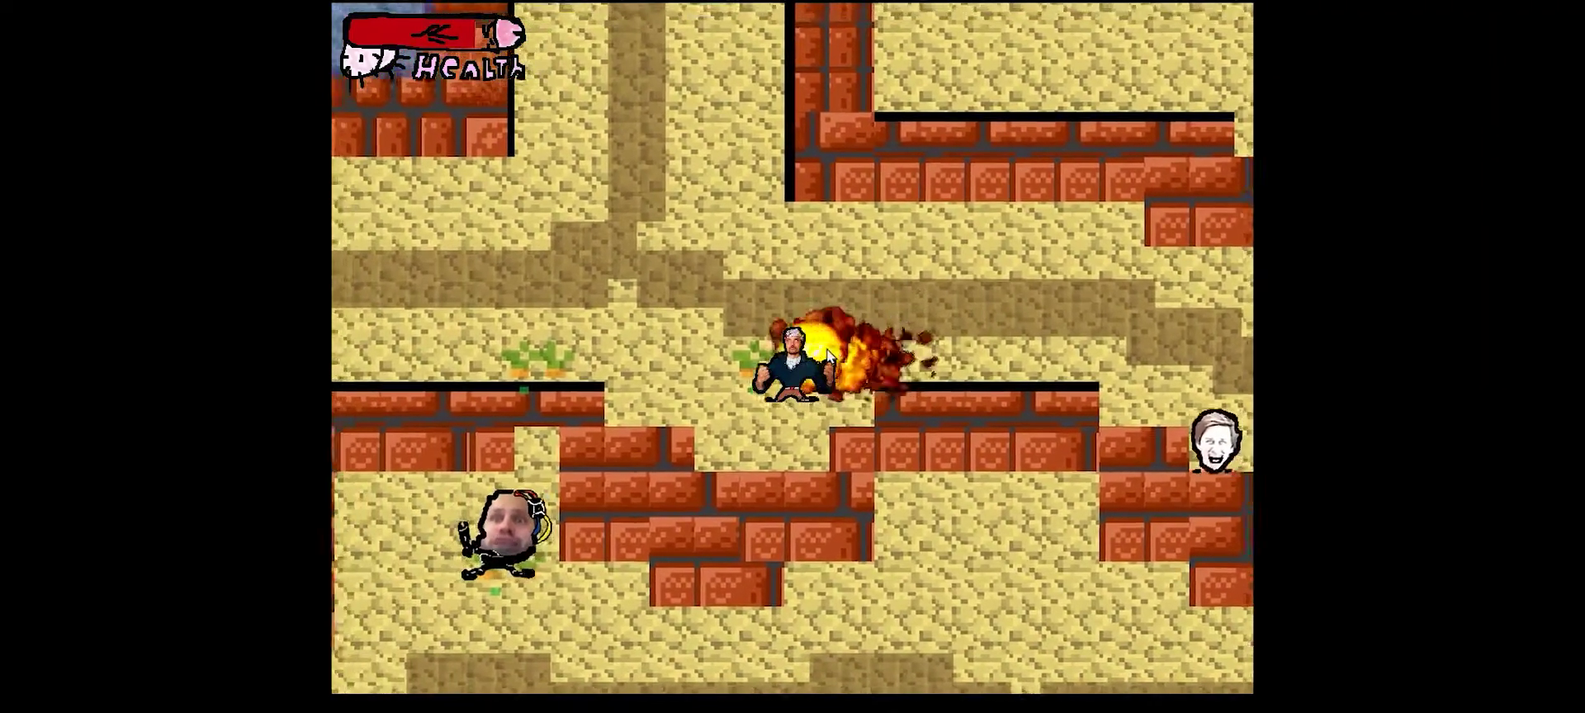
key(w)
key(s)
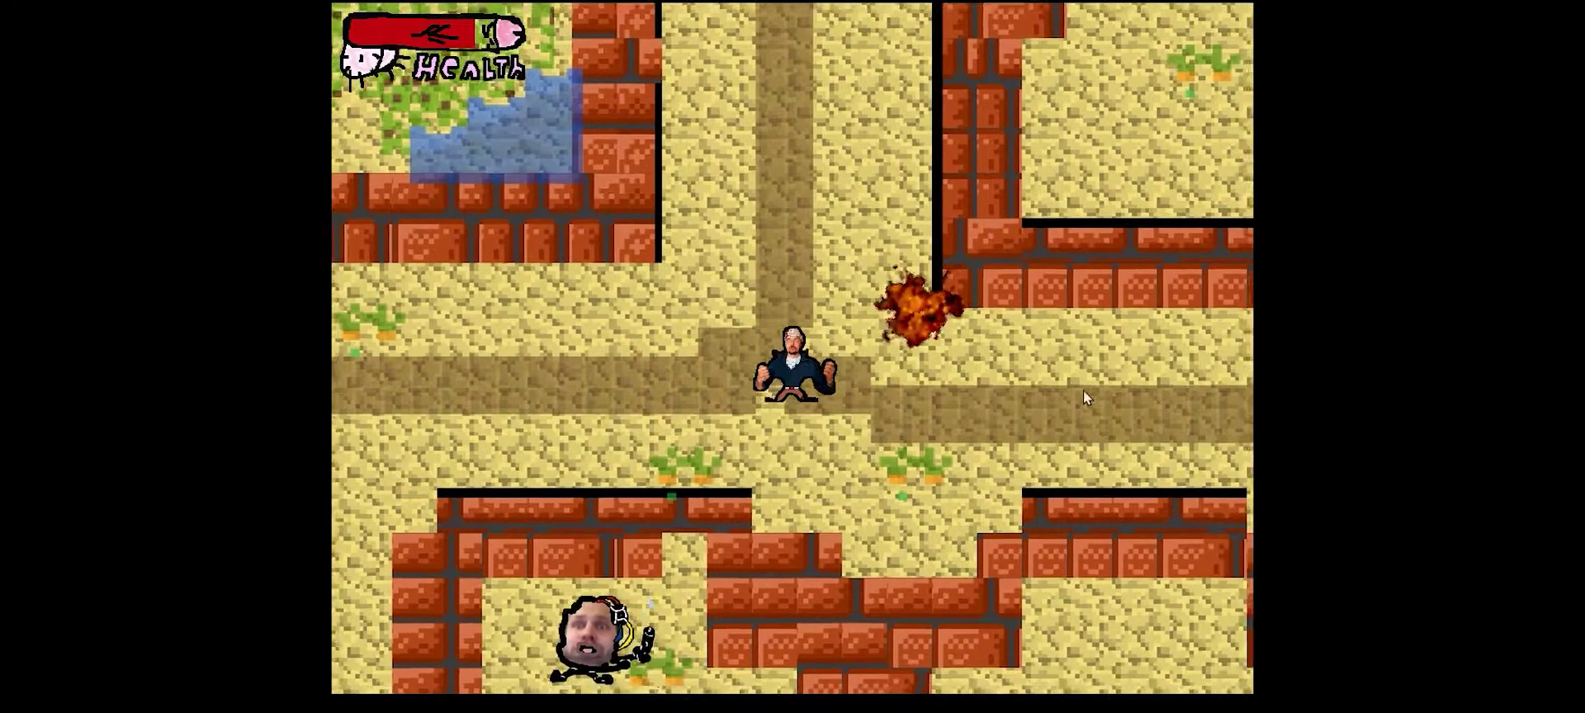
key(d)
key(d)
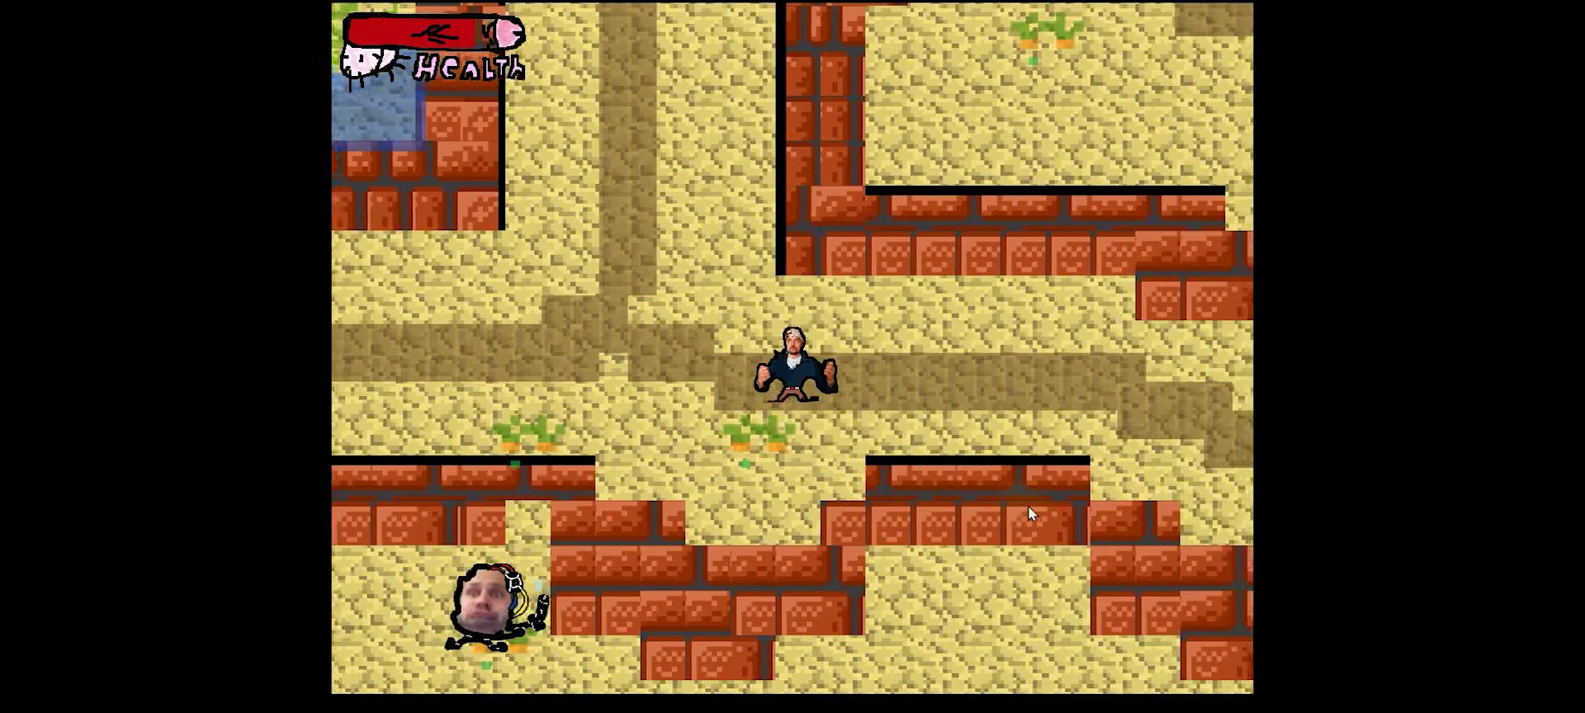
key(d)
key(s)
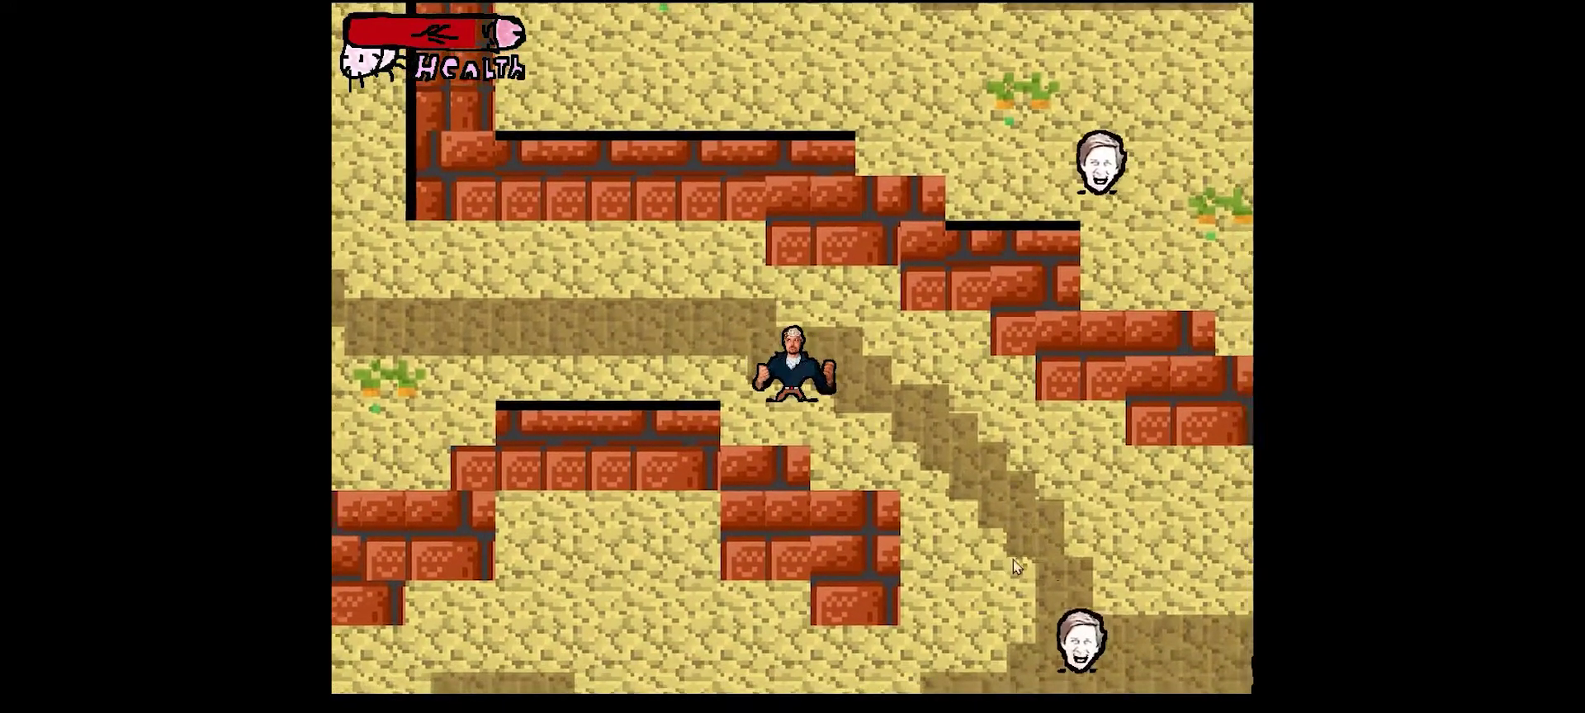
drag(958, 499, 471, 248)
key(a)
key(w)
key(s)
key(d)
key(w)
key(s)
key(d)
key(s)
key(a)
key(d)
key(a)
key(d)
key(w)
key(d)
key(a)
key(w)
key(d)
key(a)
key(s)
key(a)
key(w)
key(s)
key(d)
key(w)
key(d)
key(s)
key(w)
key(a)
key(s)
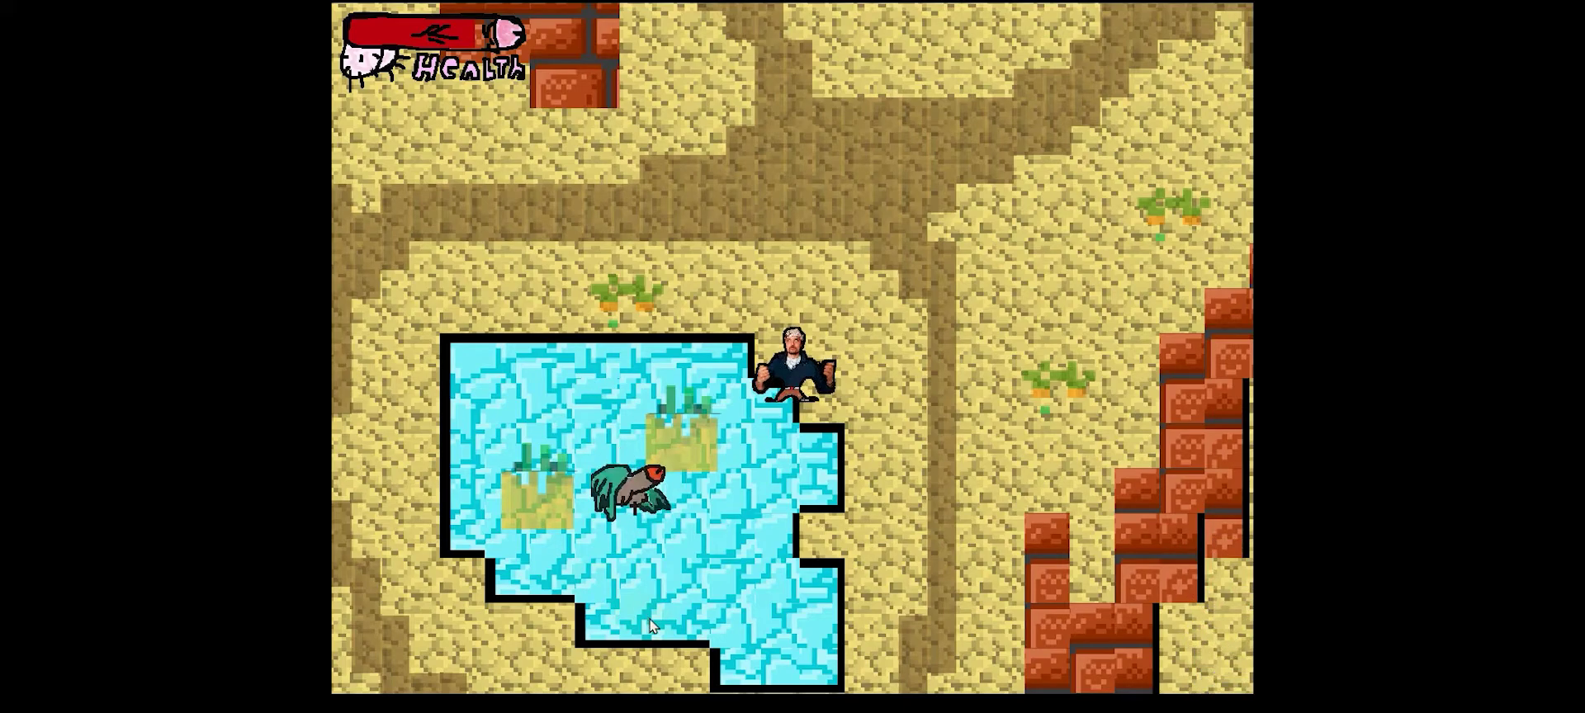
key(s)
key(d)
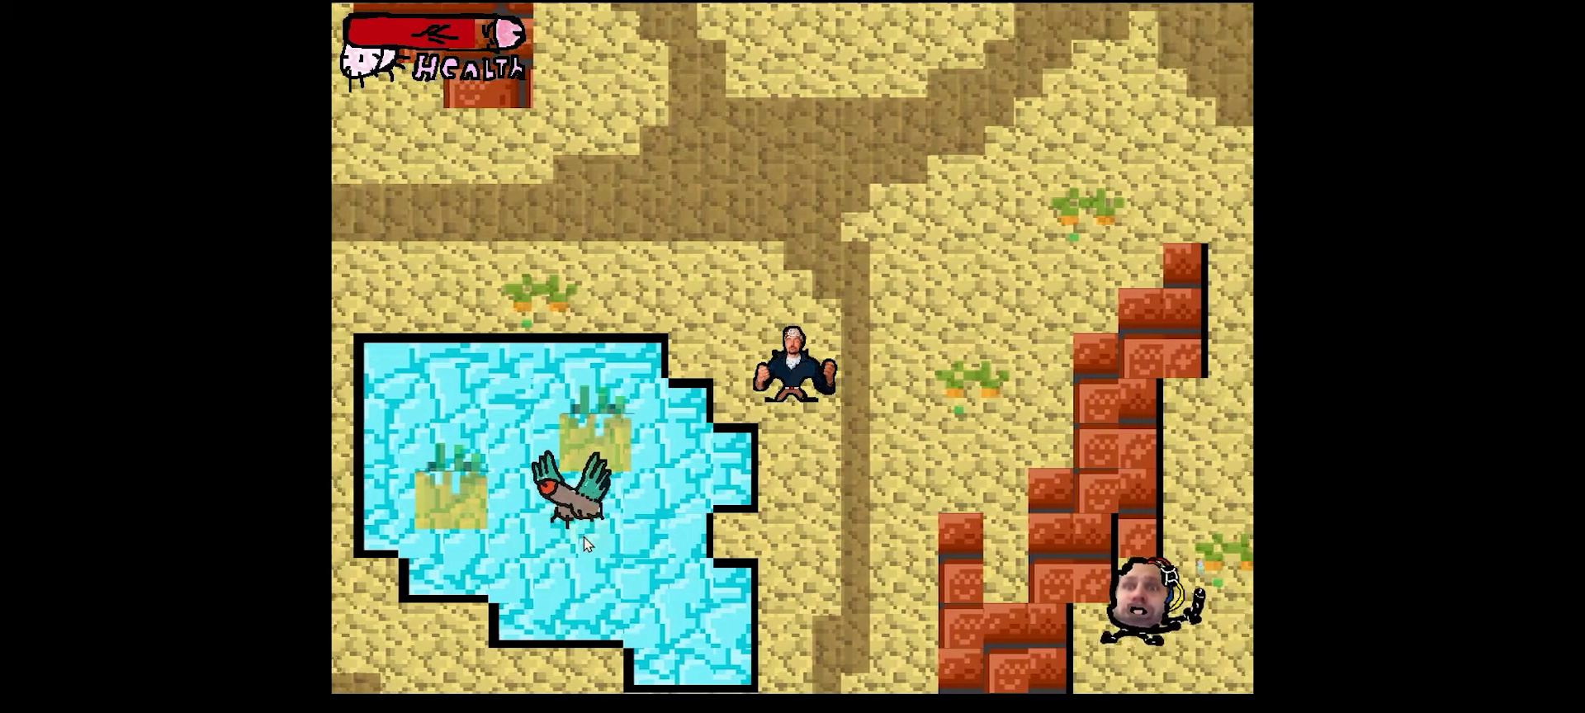
key(a)
click(591, 537)
key(d)
key(d)
click(446, 551)
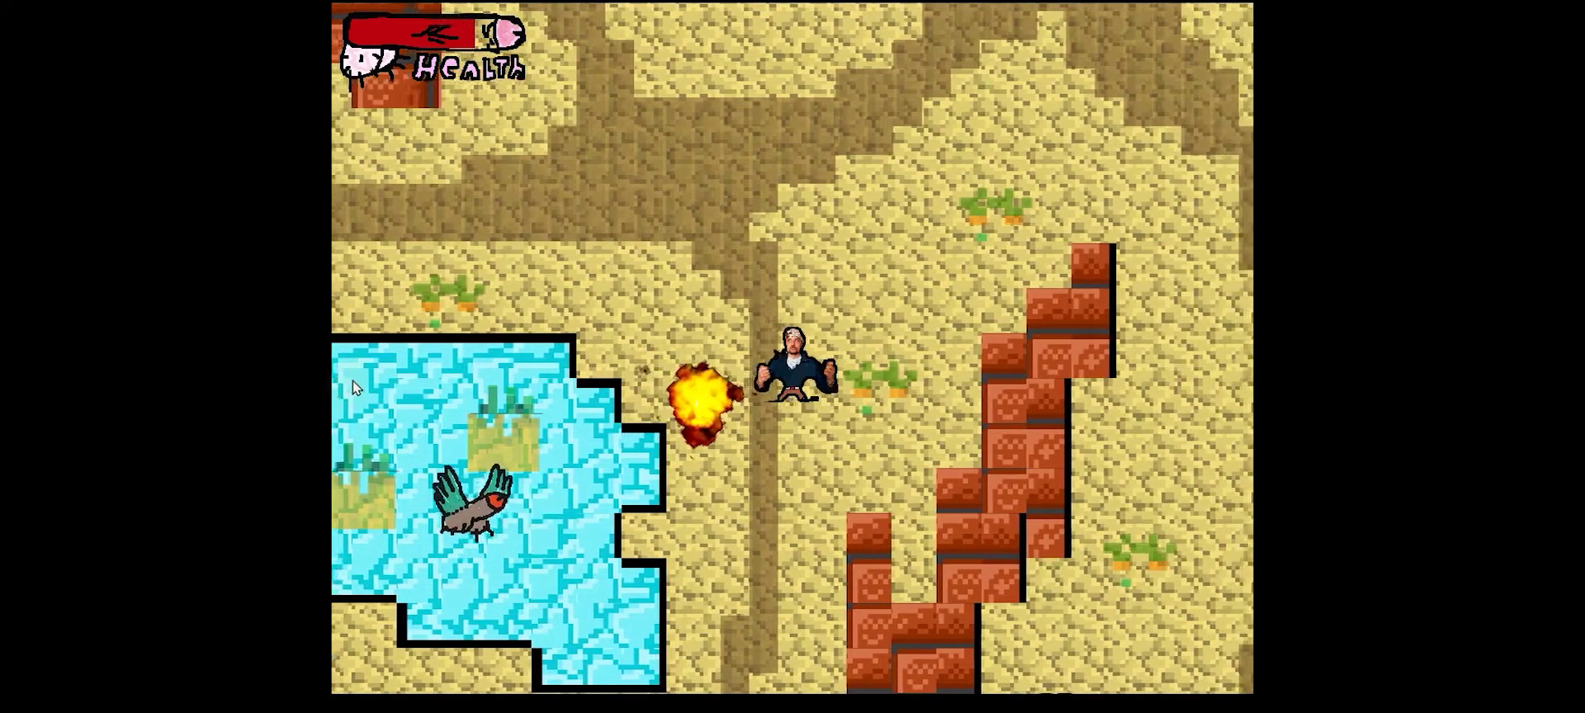
click(446, 551)
key(a)
key(w)
key(a)
key(w)
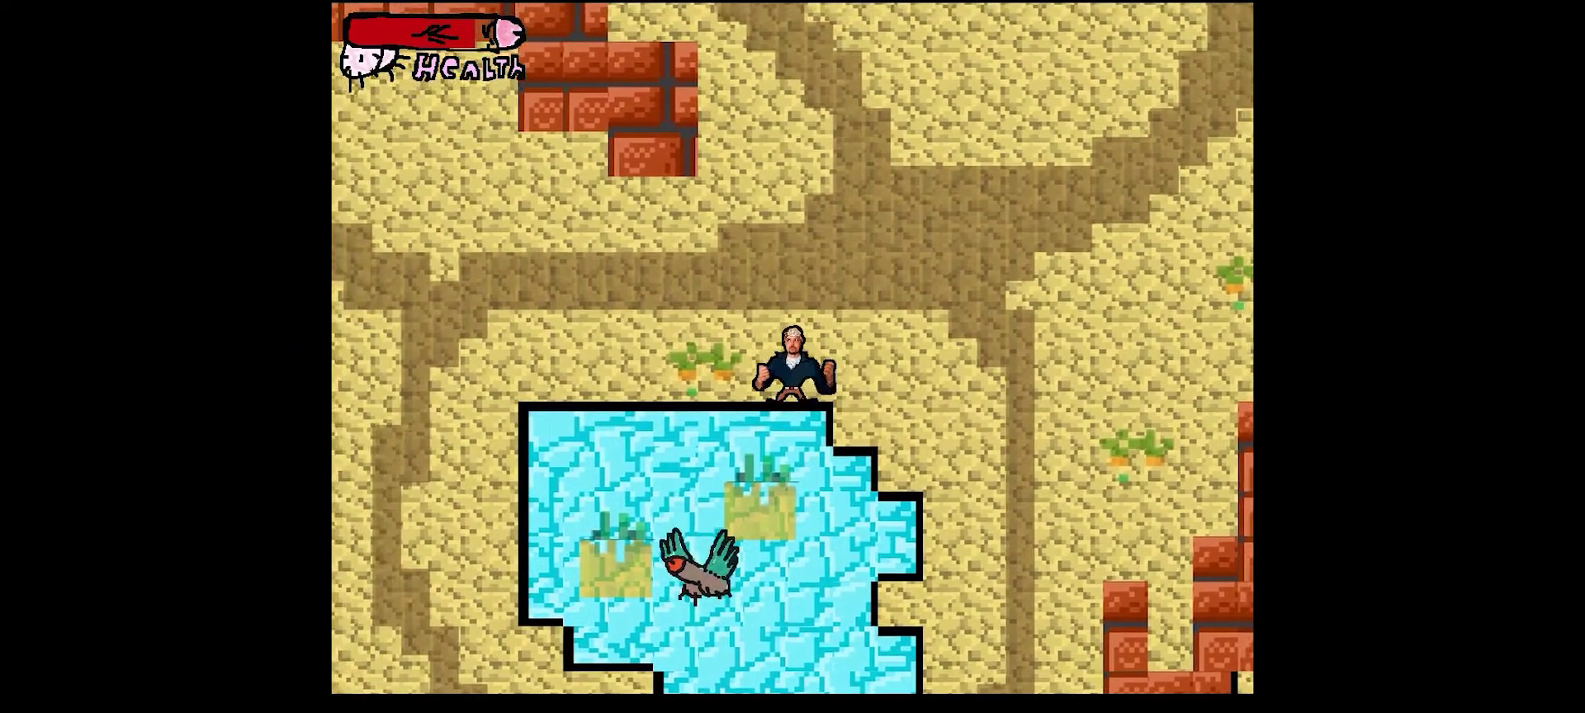
key(d)
key(w)
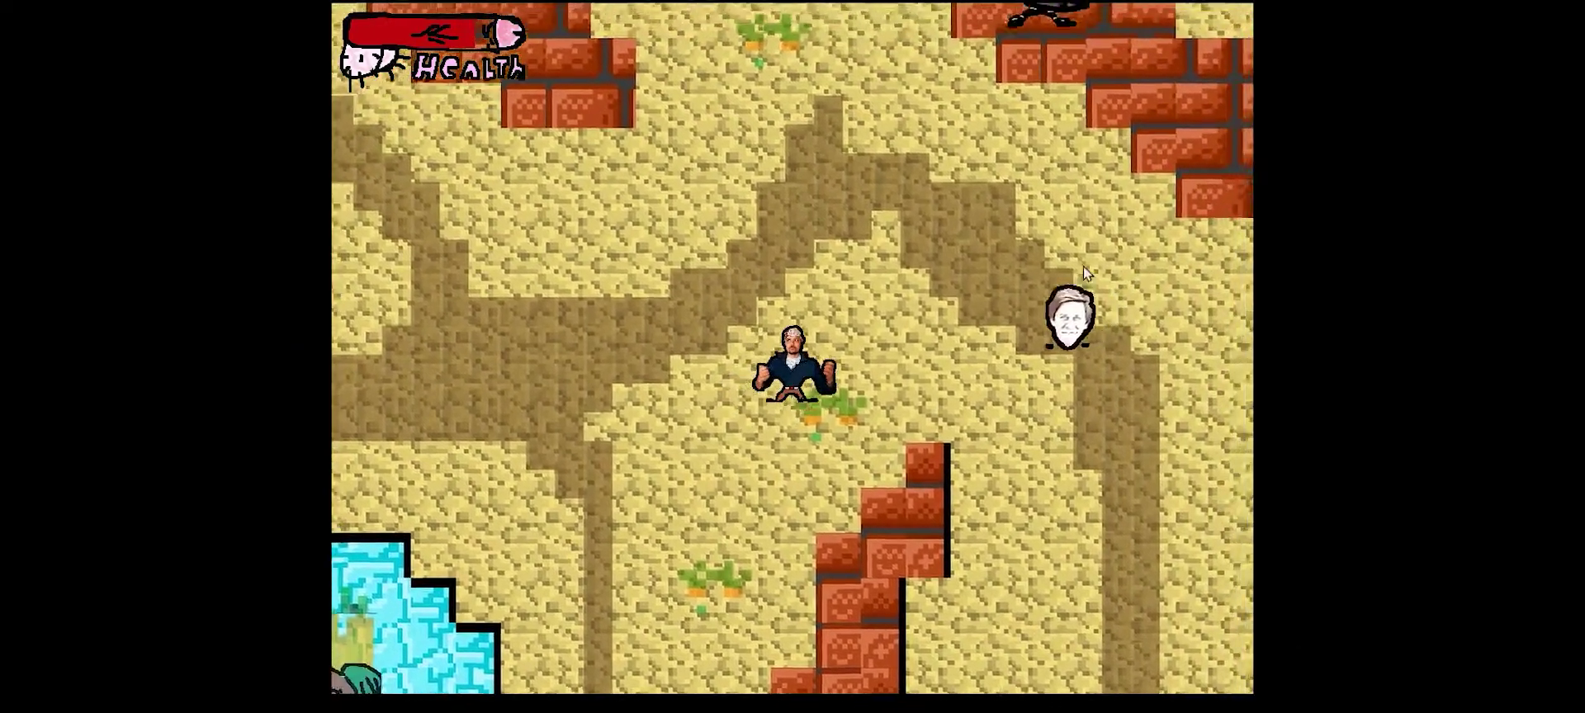
click(1024, 355)
key(a)
click(963, 456)
click(991, 455)
key(d)
click(1032, 450)
key(w)
click(1023, 425)
click(615, 152)
key(s)
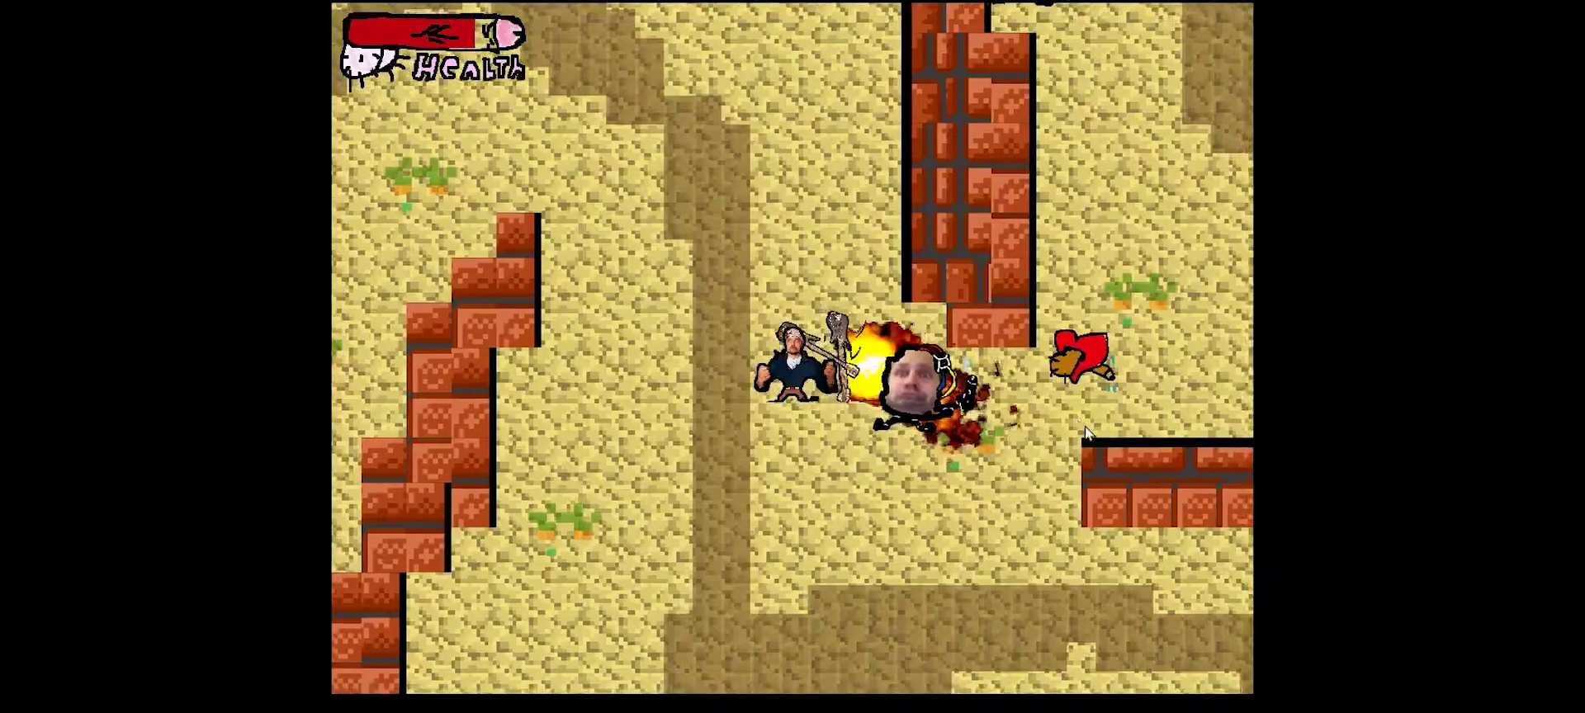
key(s)
key(d)
key(a)
click(837, 388)
key(s)
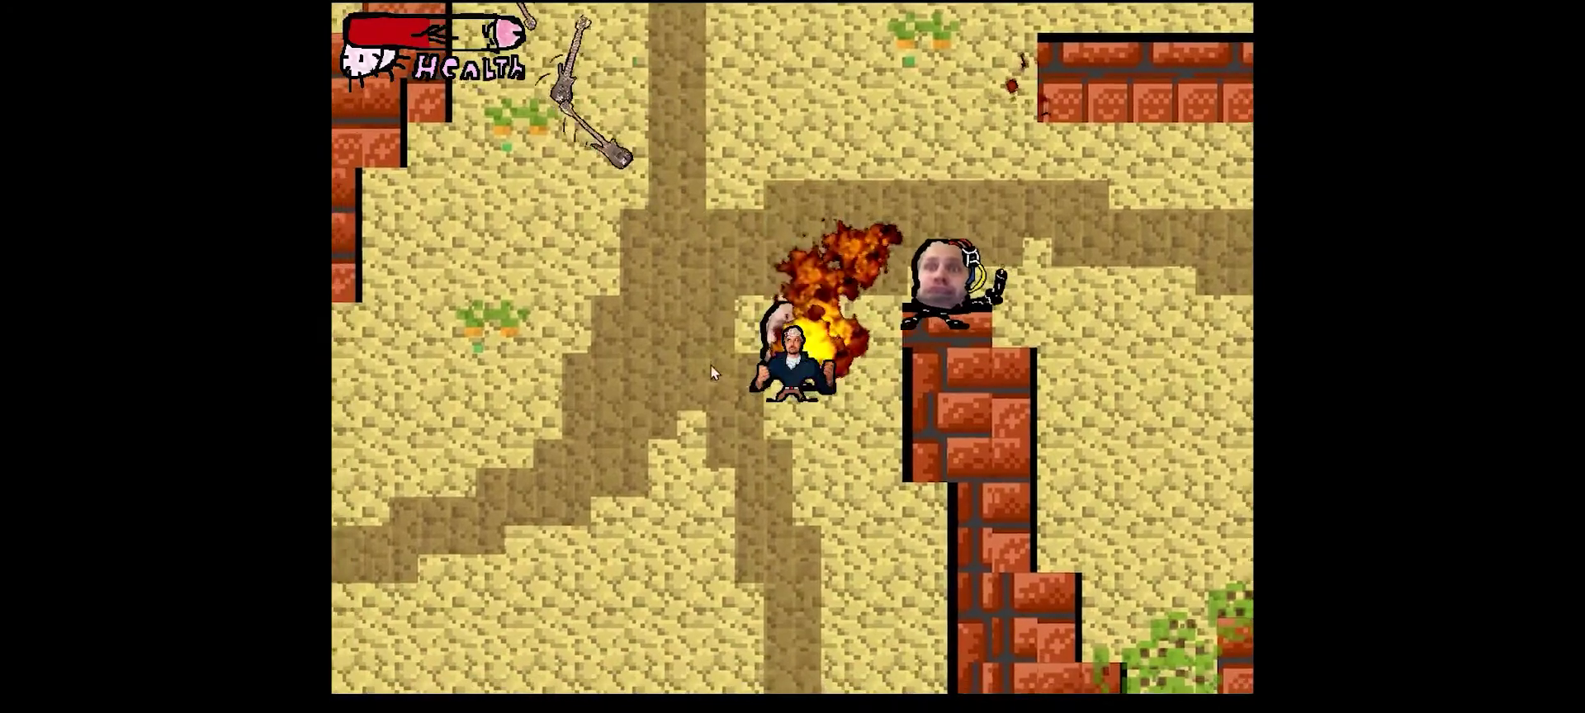
key(a)
key(w)
key(d)
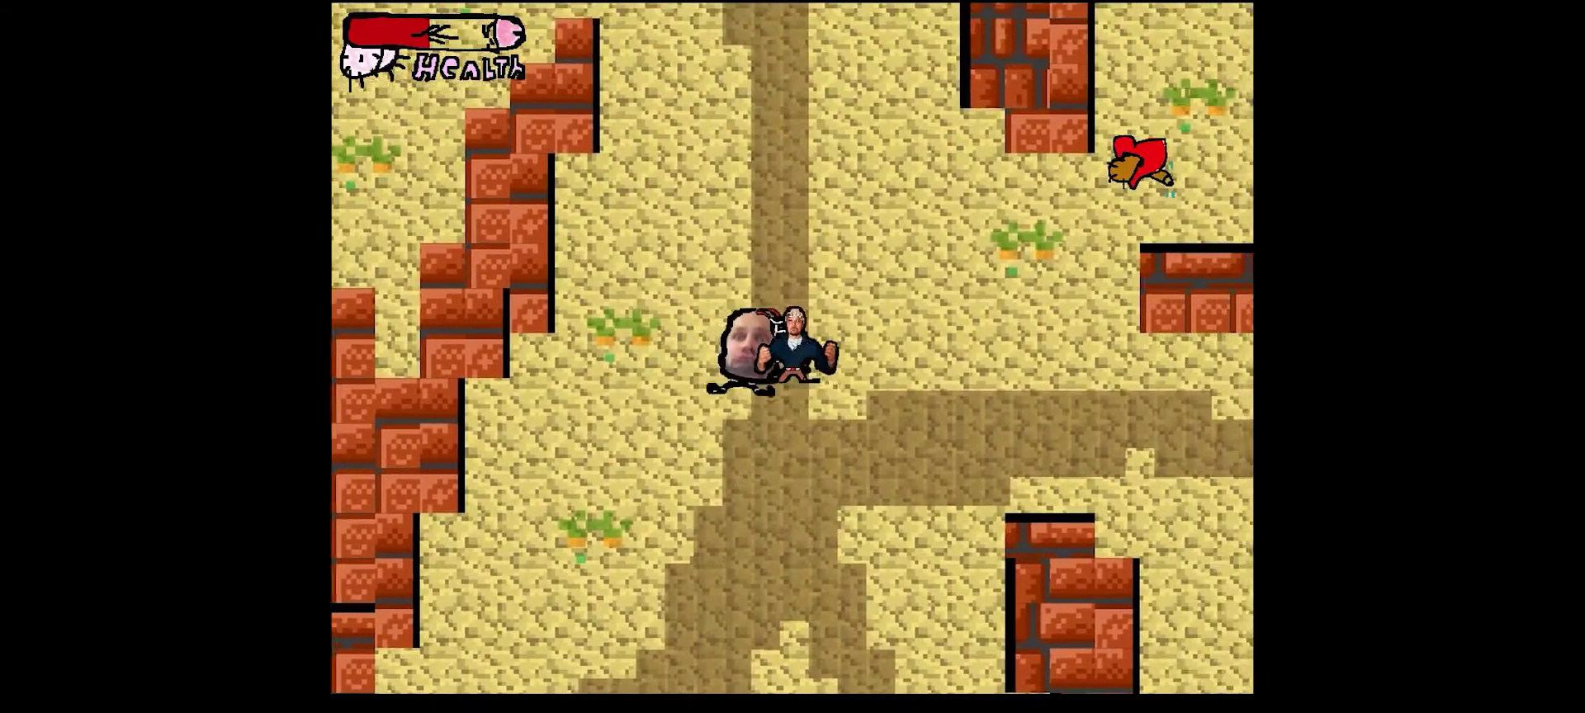
key(w)
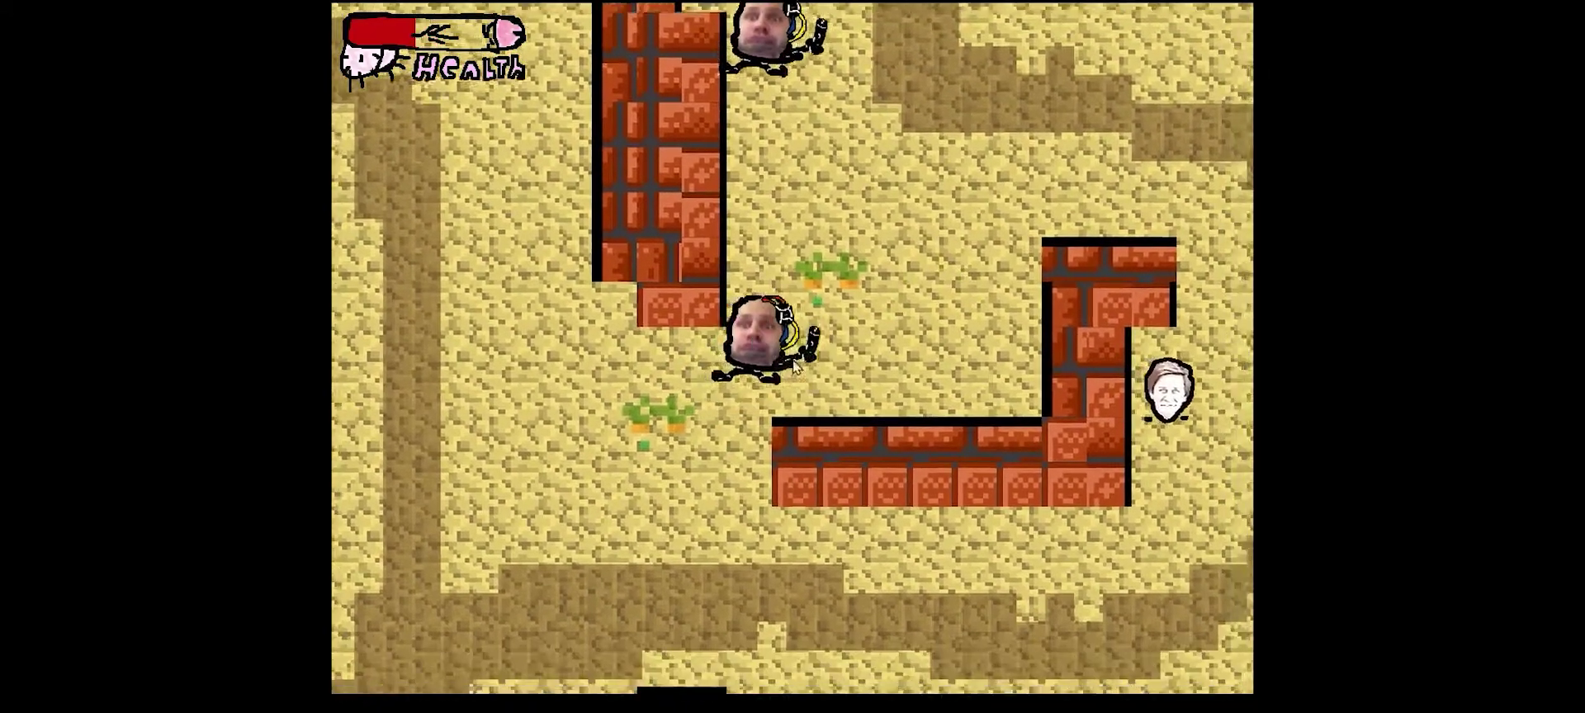
key(s)
key(a)
click(833, 272)
click(879, 285)
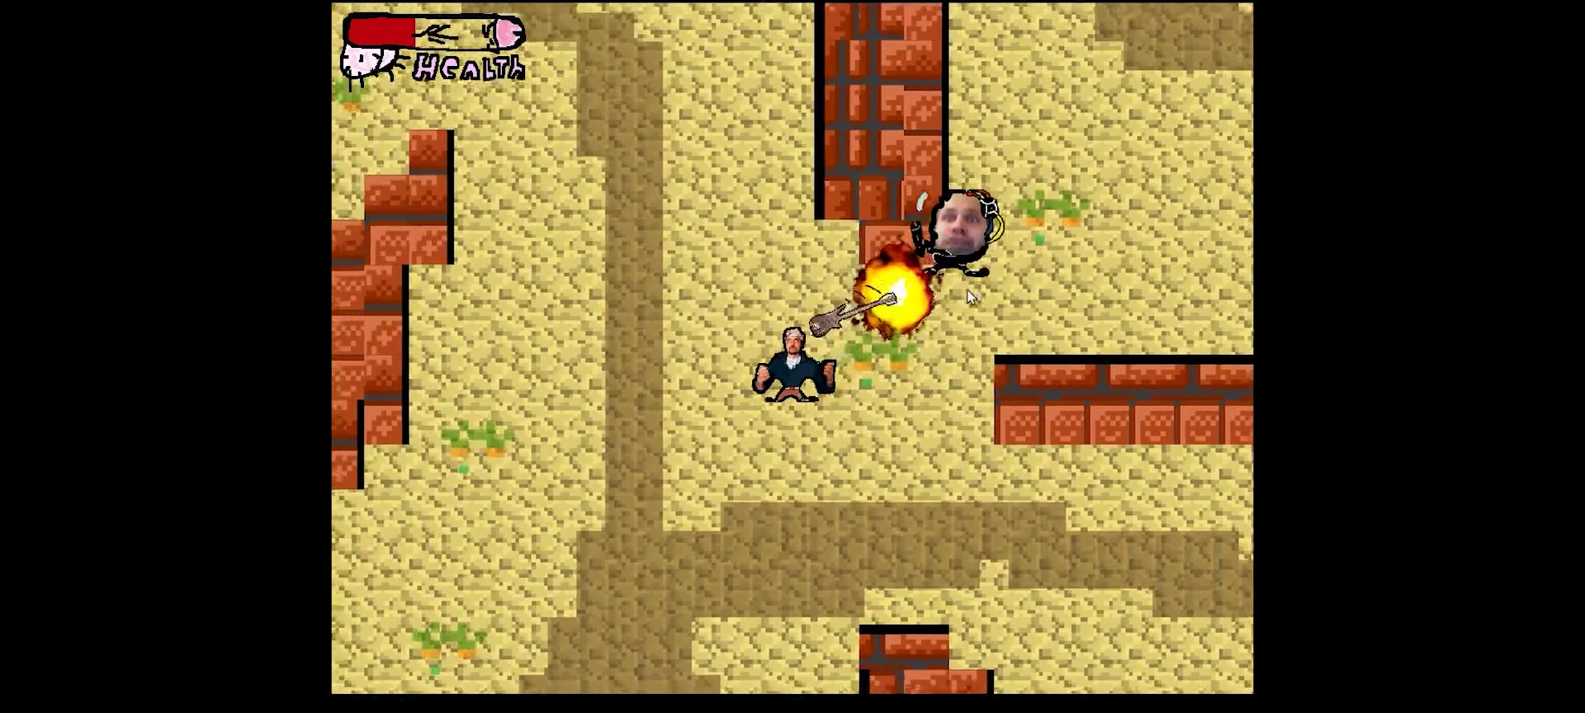
key(s)
click(909, 260)
click(920, 248)
key(a)
click(926, 237)
click(932, 256)
key(s)
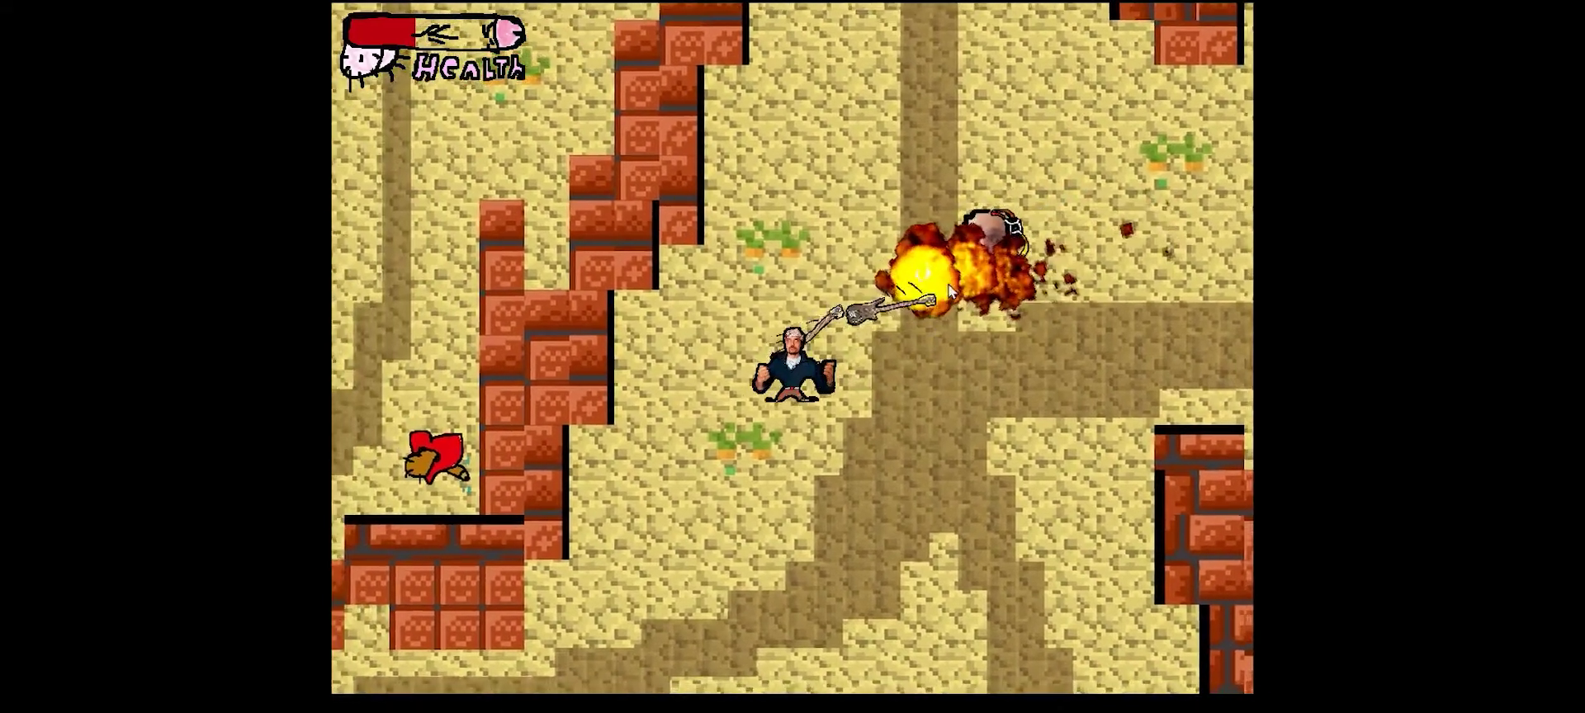
click(948, 277)
click(948, 284)
click(948, 284)
key(d)
click(555, 450)
key(s)
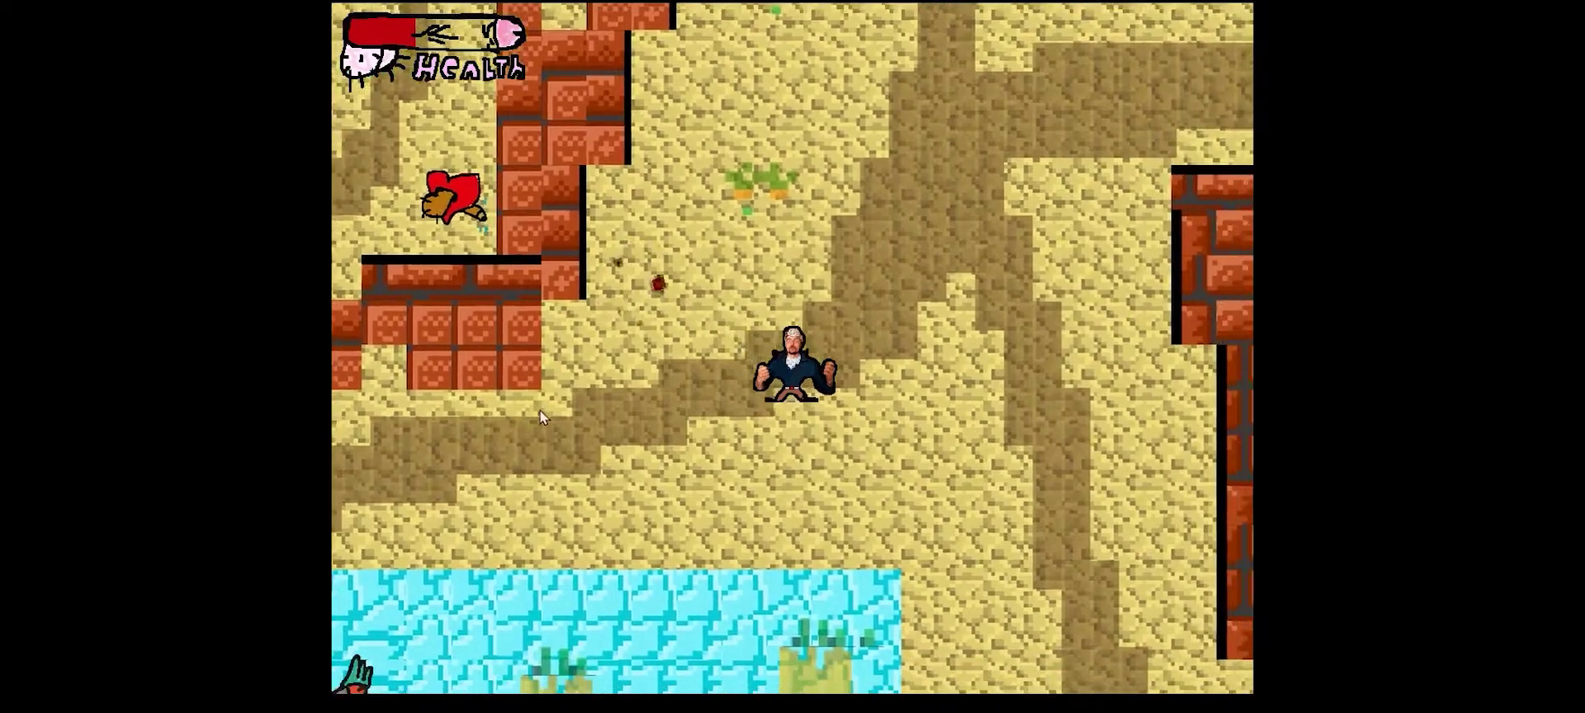
click(424, 329)
click(417, 329)
click(415, 328)
key(a)
click(417, 328)
click(421, 327)
key(d)
click(420, 322)
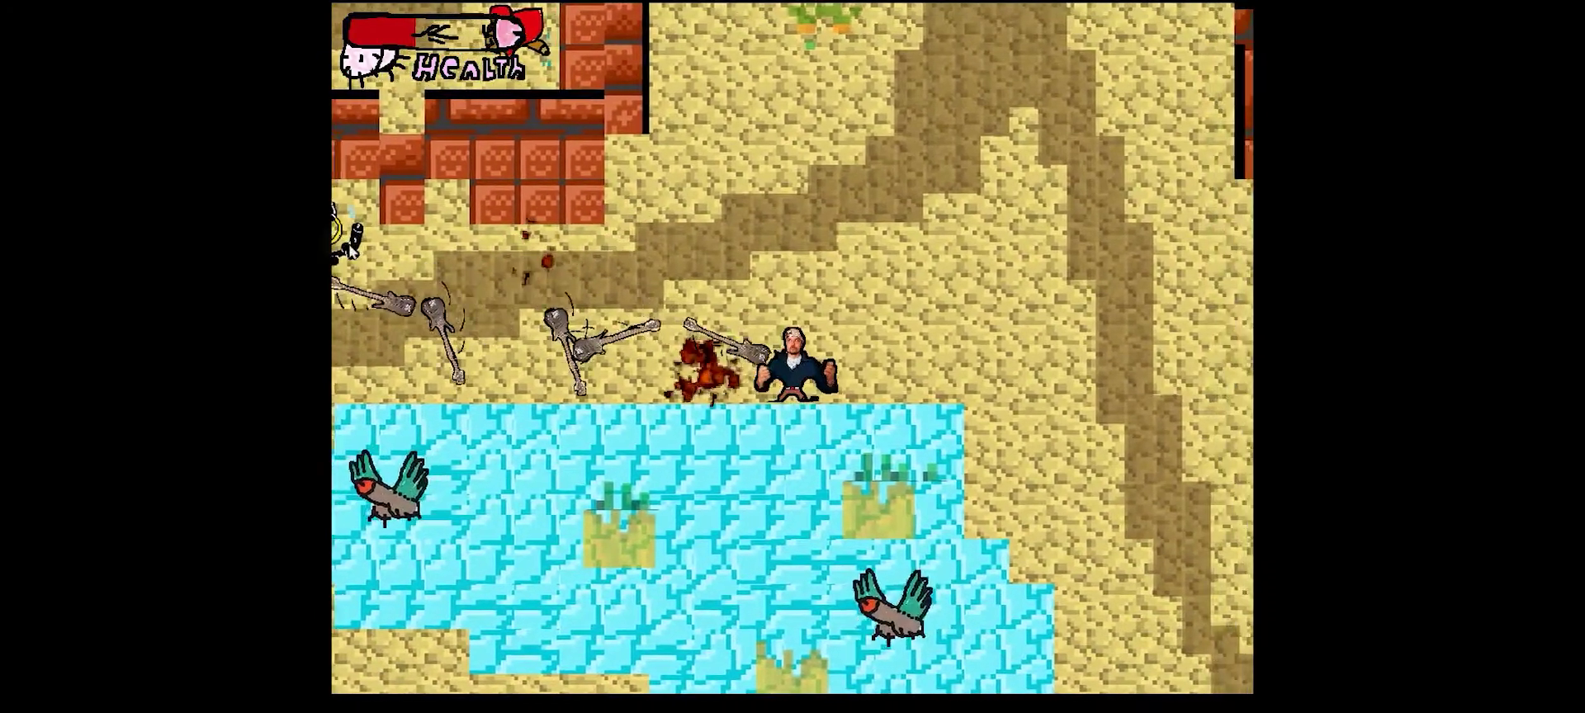
key(w)
click(409, 289)
key(a)
click(451, 357)
key(s)
click(454, 360)
key(w)
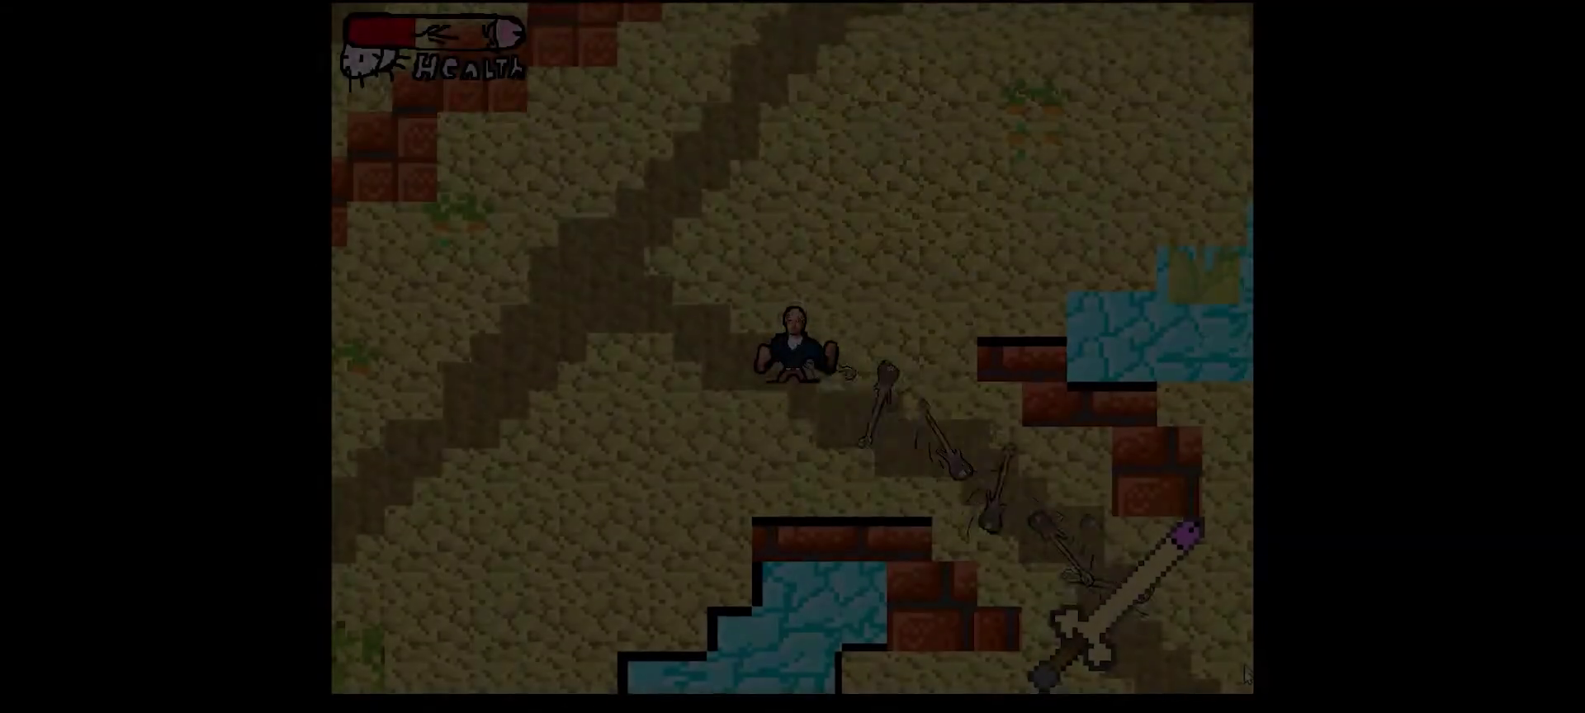
key(w)
click(1245, 675)
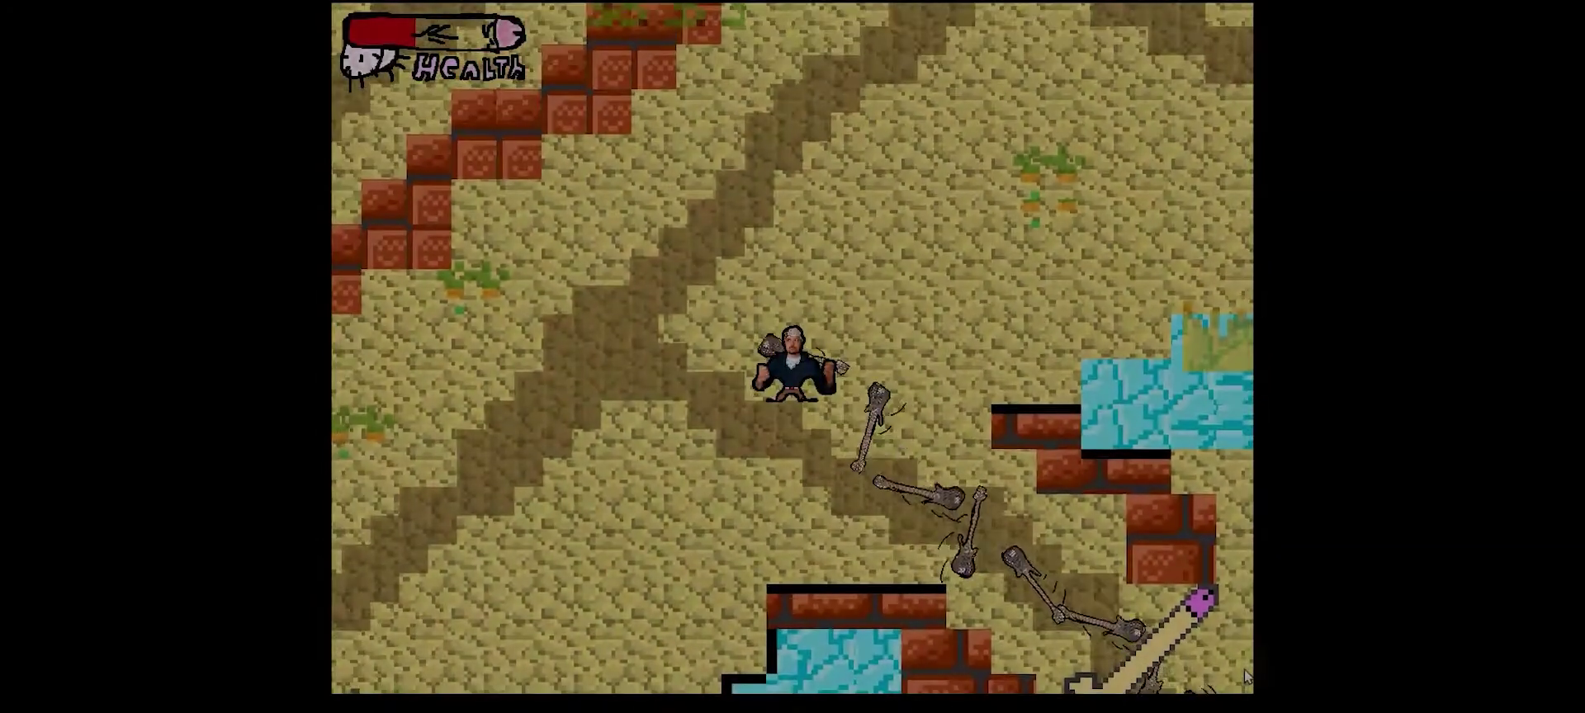
key(d)
click(1243, 675)
key(s)
click(1230, 675)
key(d)
click(1217, 675)
key(s)
click(1216, 667)
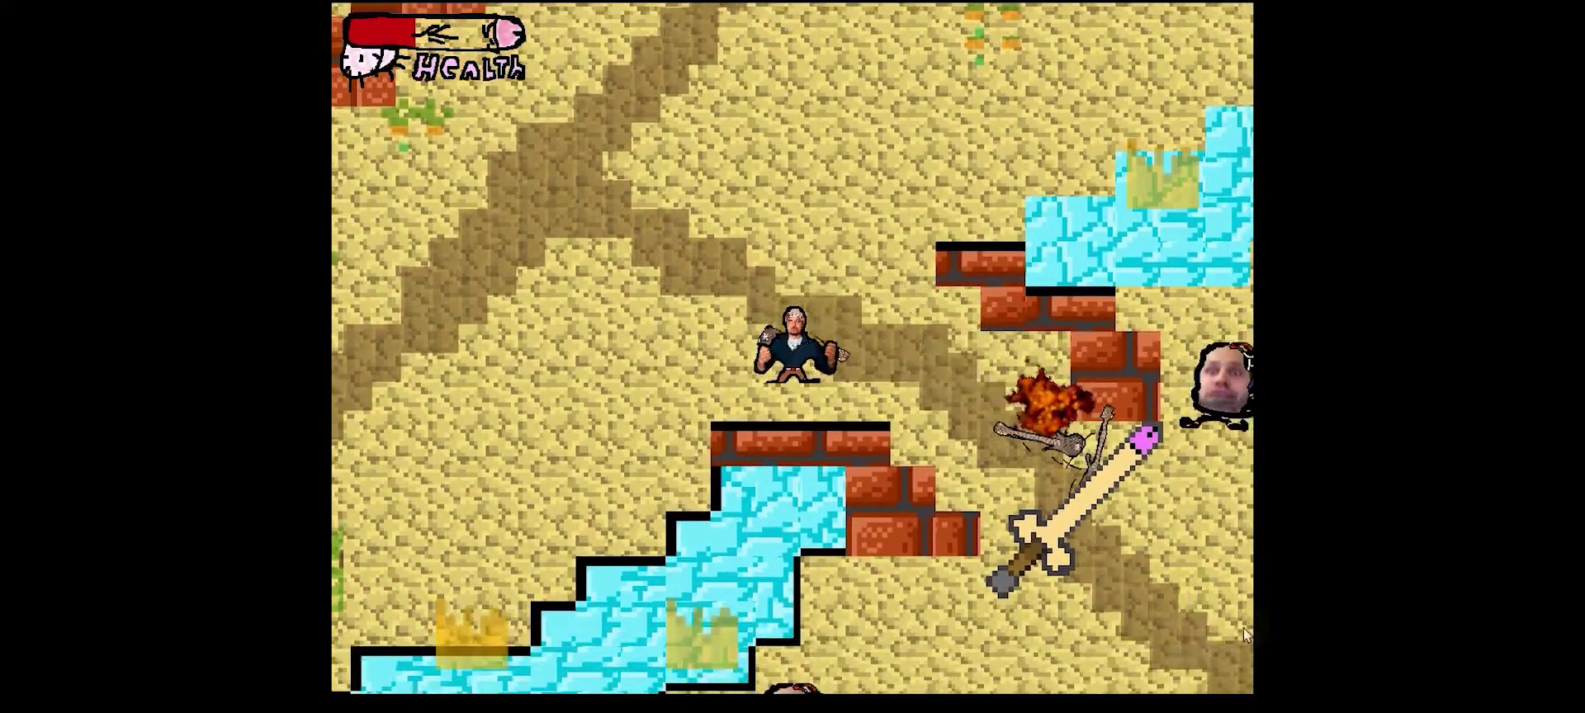
click(1198, 681)
key(w)
click(1177, 702)
key(a)
click(1183, 692)
key(d)
click(1156, 699)
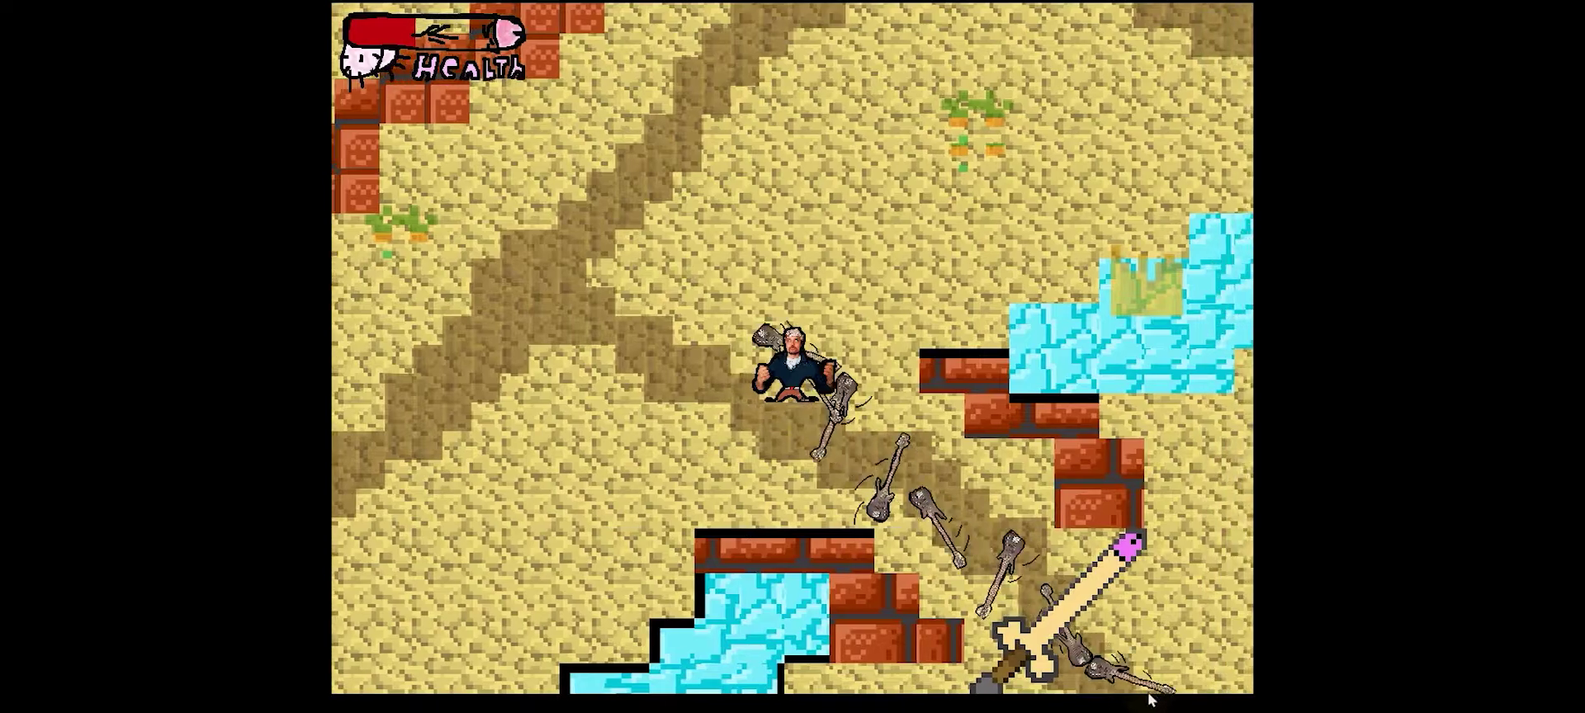
click(1147, 698)
key(d)
click(1127, 695)
key(s)
key(d)
key(s)
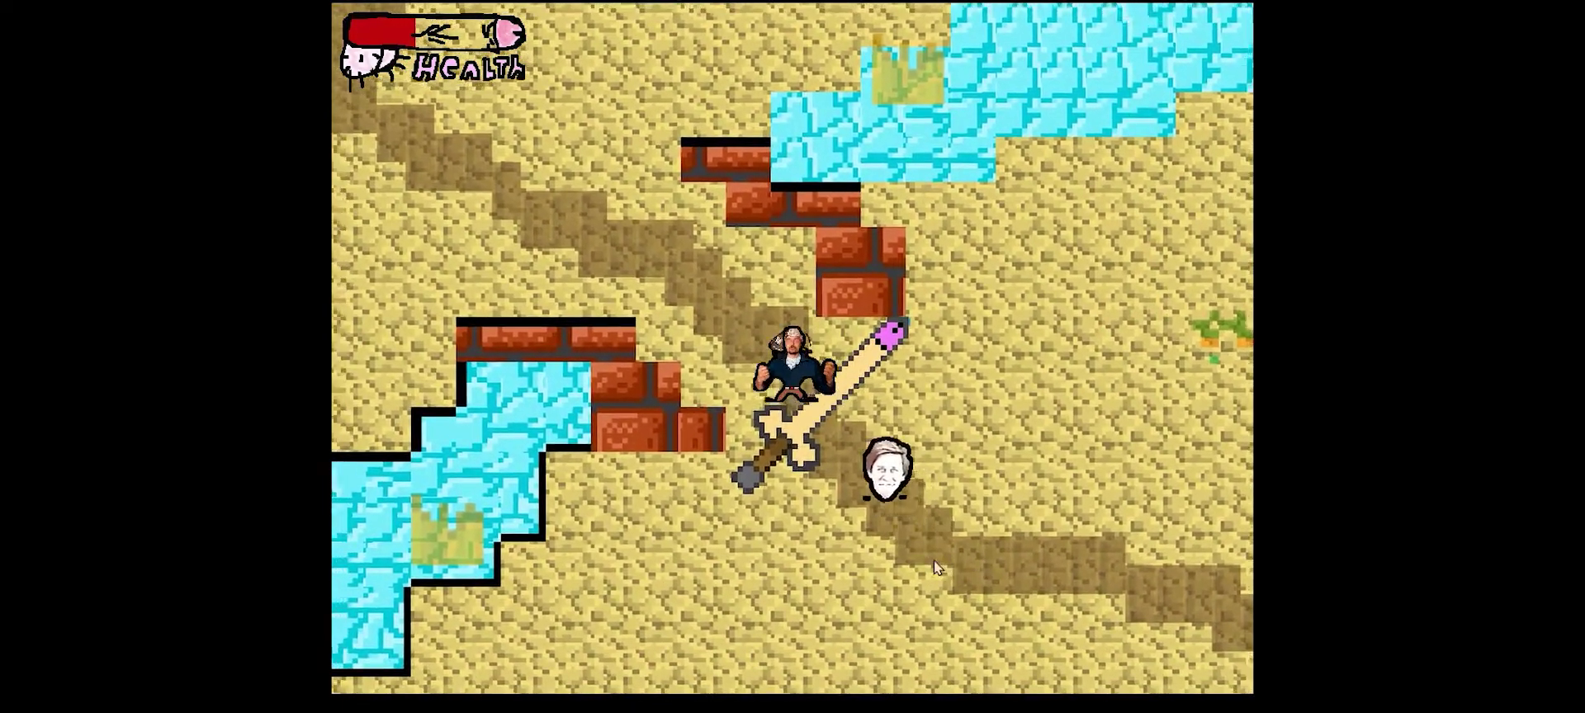
key(a)
key(w)
click(911, 522)
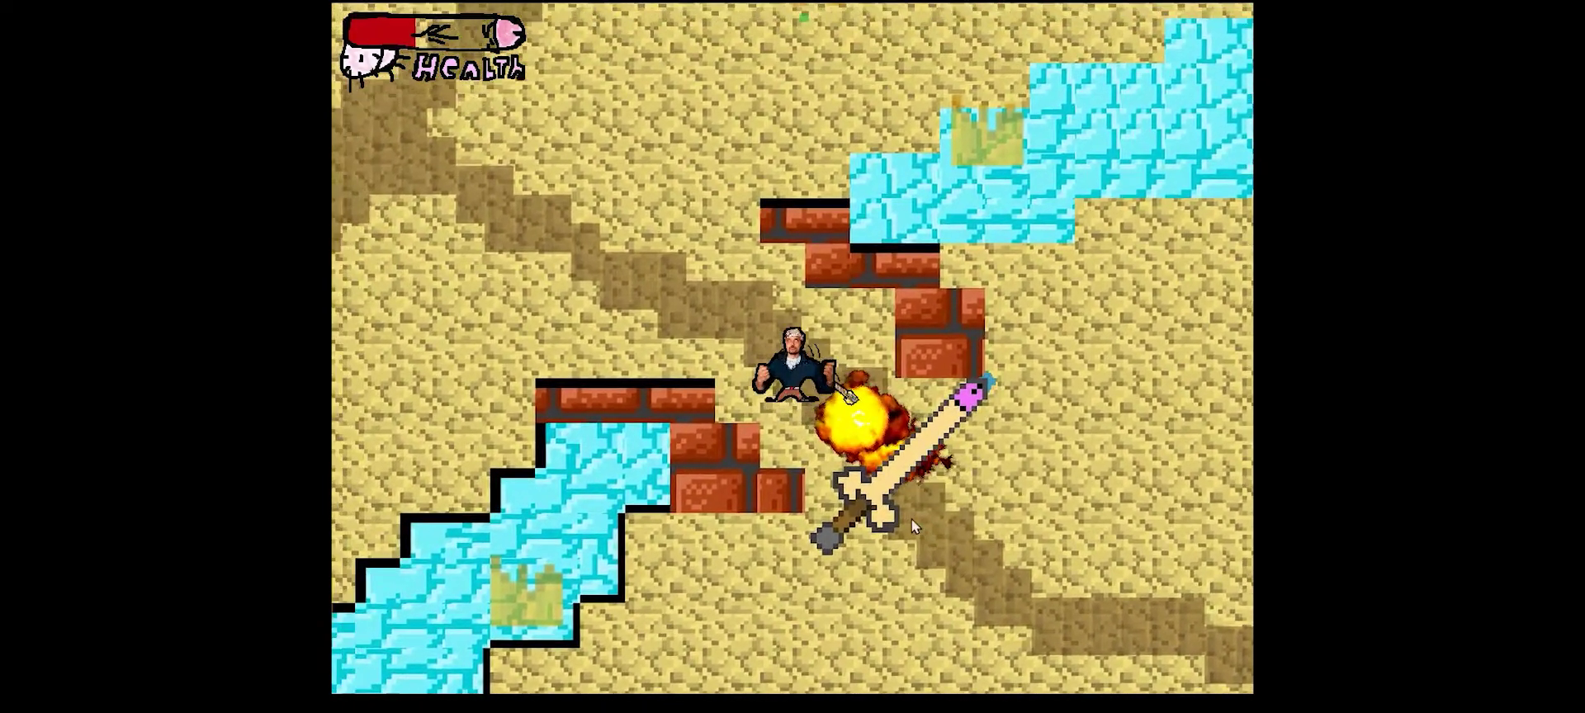
click(911, 522)
click(913, 522)
key(d)
key(s)
key(d)
key(s)
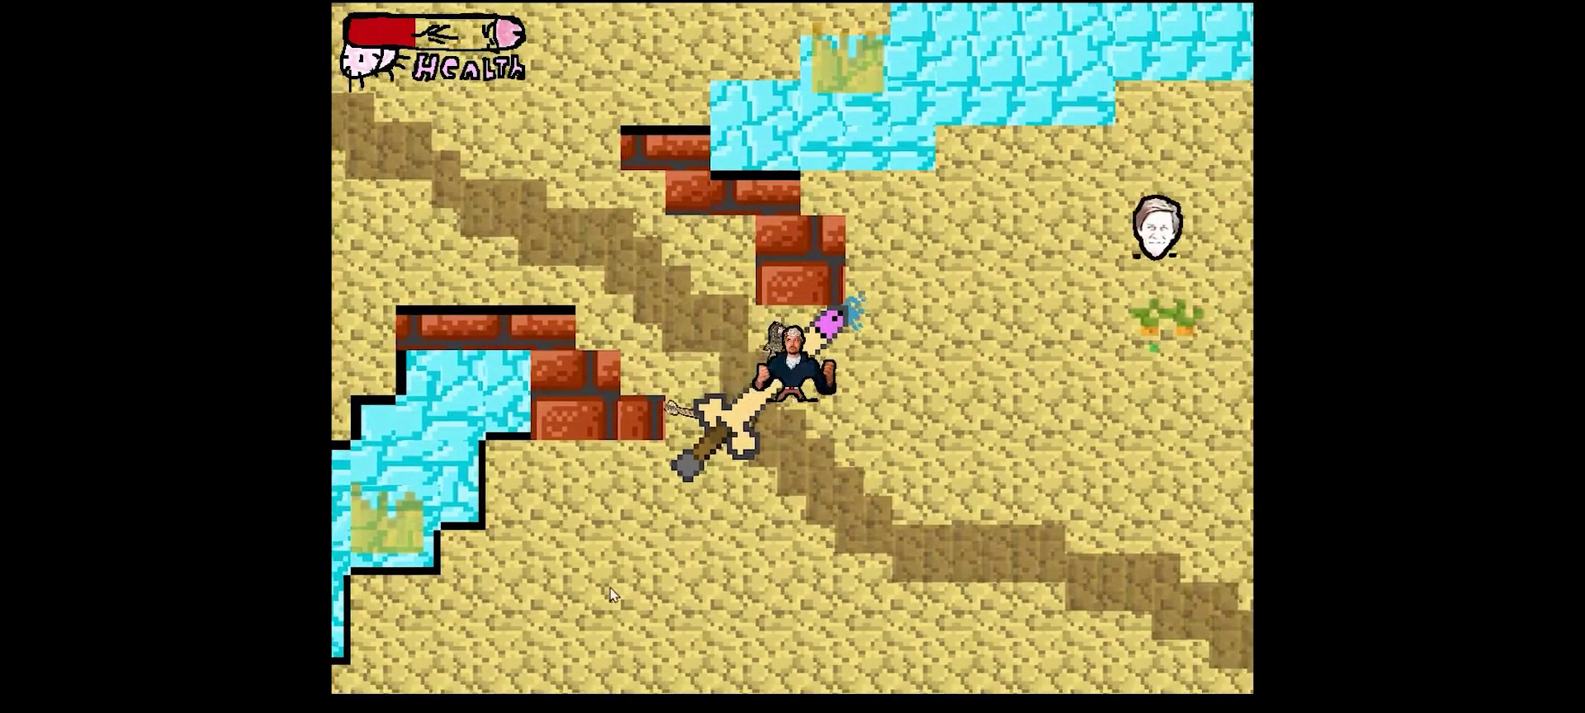
key(d)
key(s)
click(611, 595)
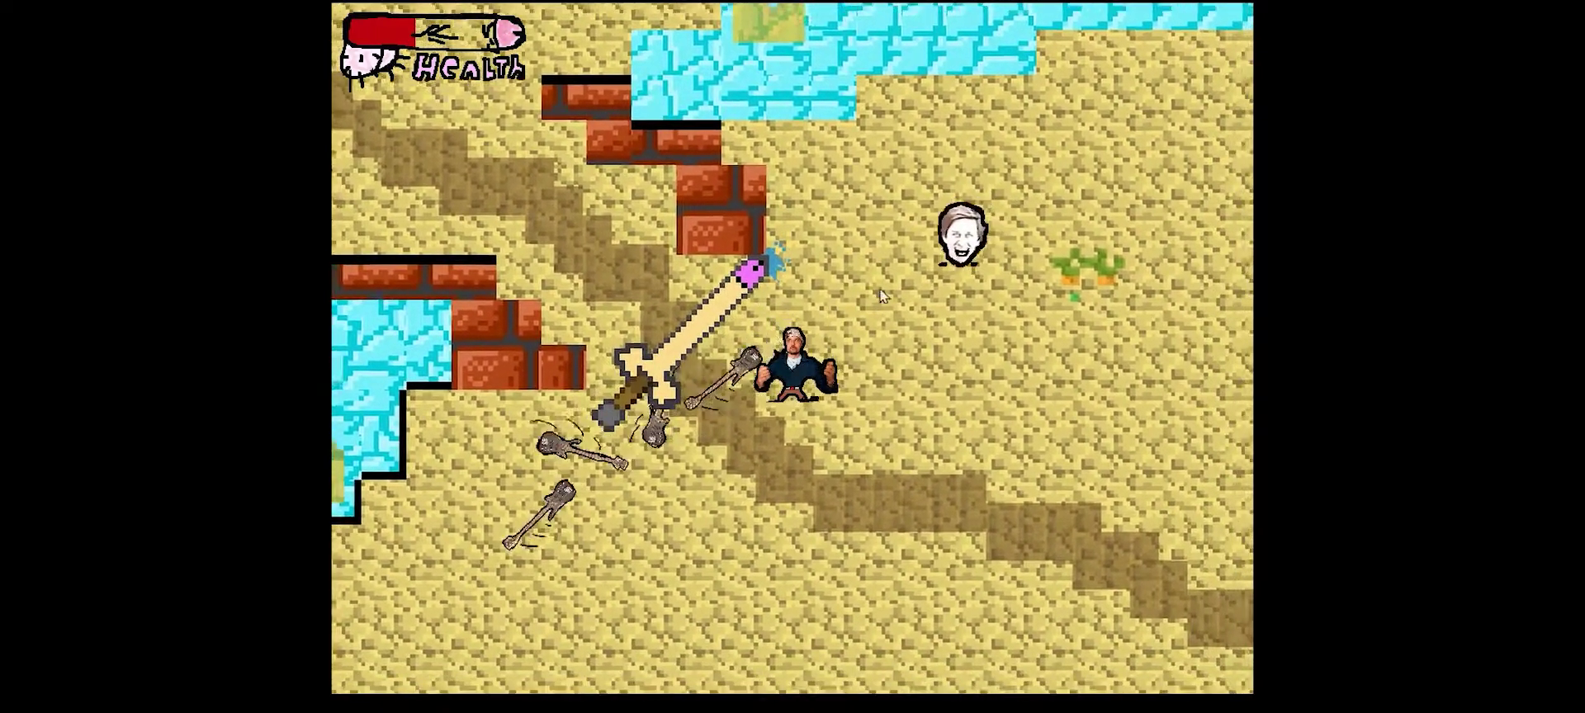
click(826, 239)
key(d)
click(371, 370)
key(w)
click(372, 376)
key(d)
click(360, 399)
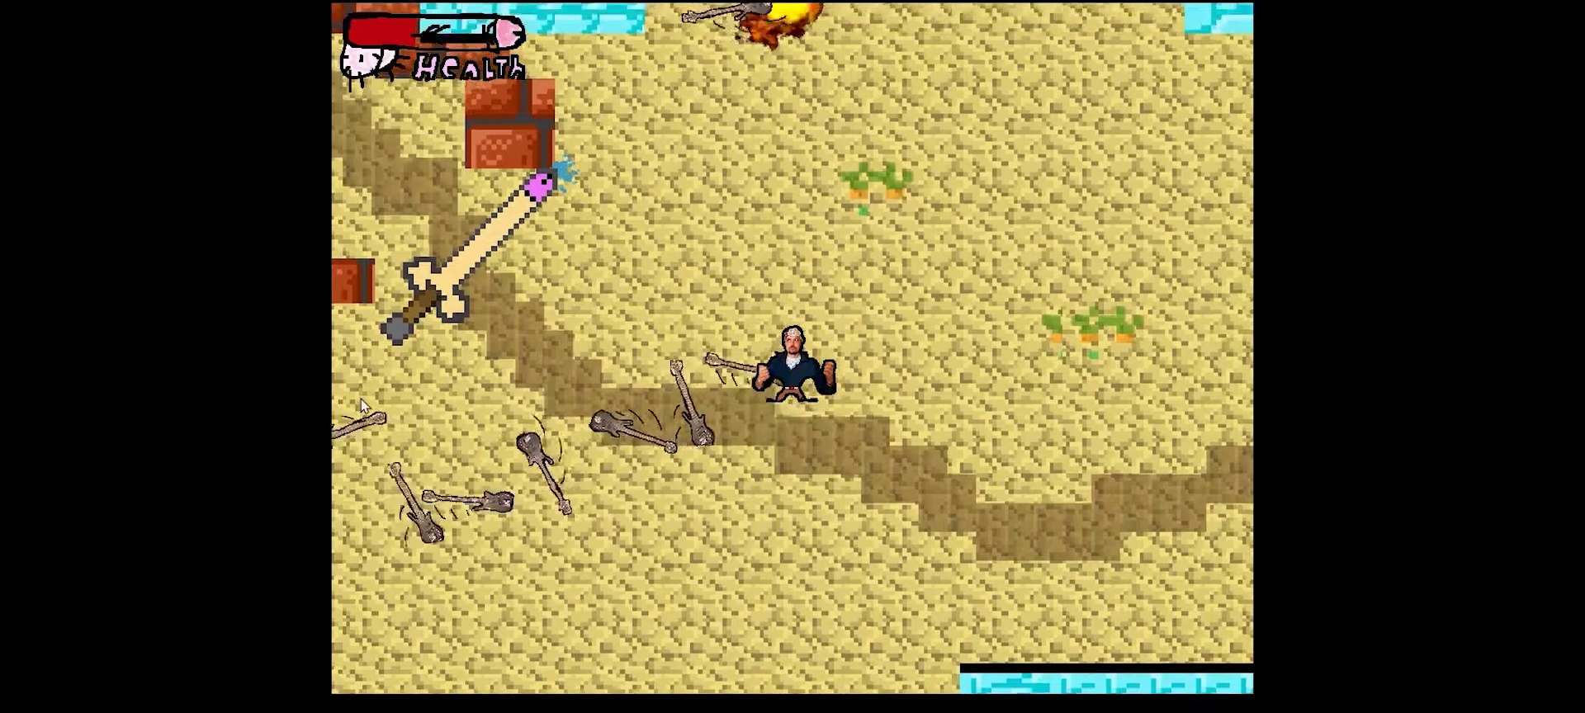
click(360, 399)
click(398, 284)
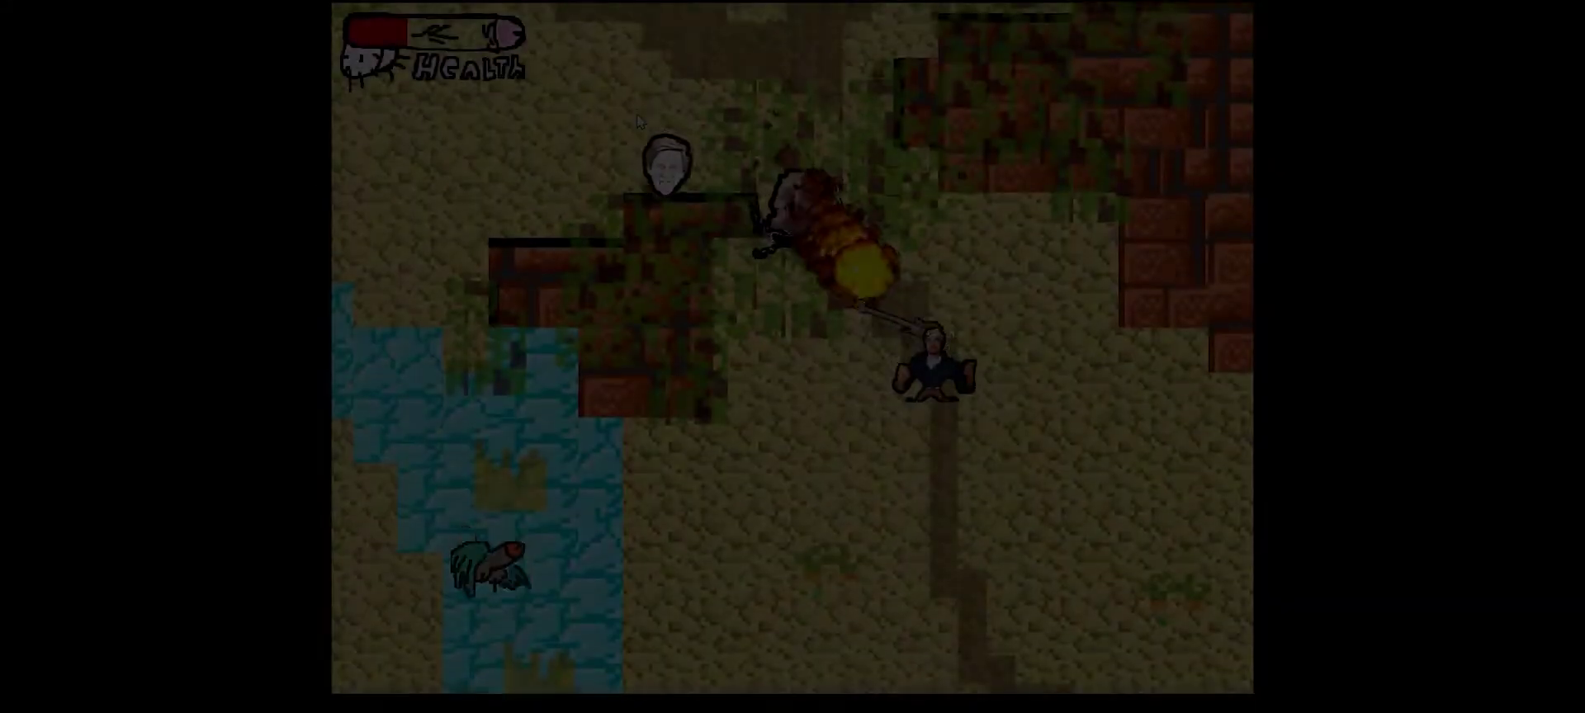
key(s)
key(d)
click(681, 97)
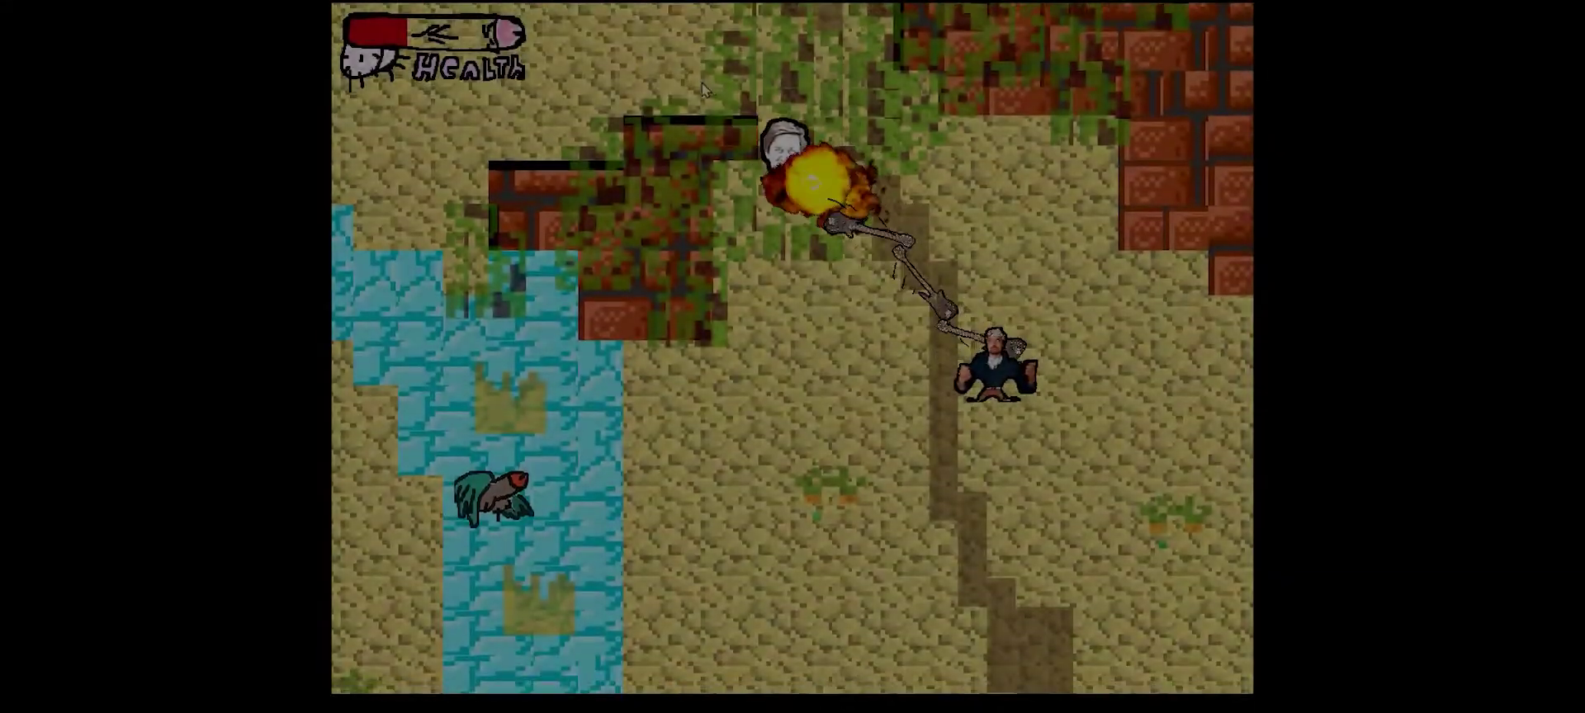
Throw guitars at the white-faced enemy by the vine-covered brick wall while moving the character up and left along the path.
click(706, 83)
click(731, 82)
click(763, 86)
key(a)
key(w)
key(w)
key(a)
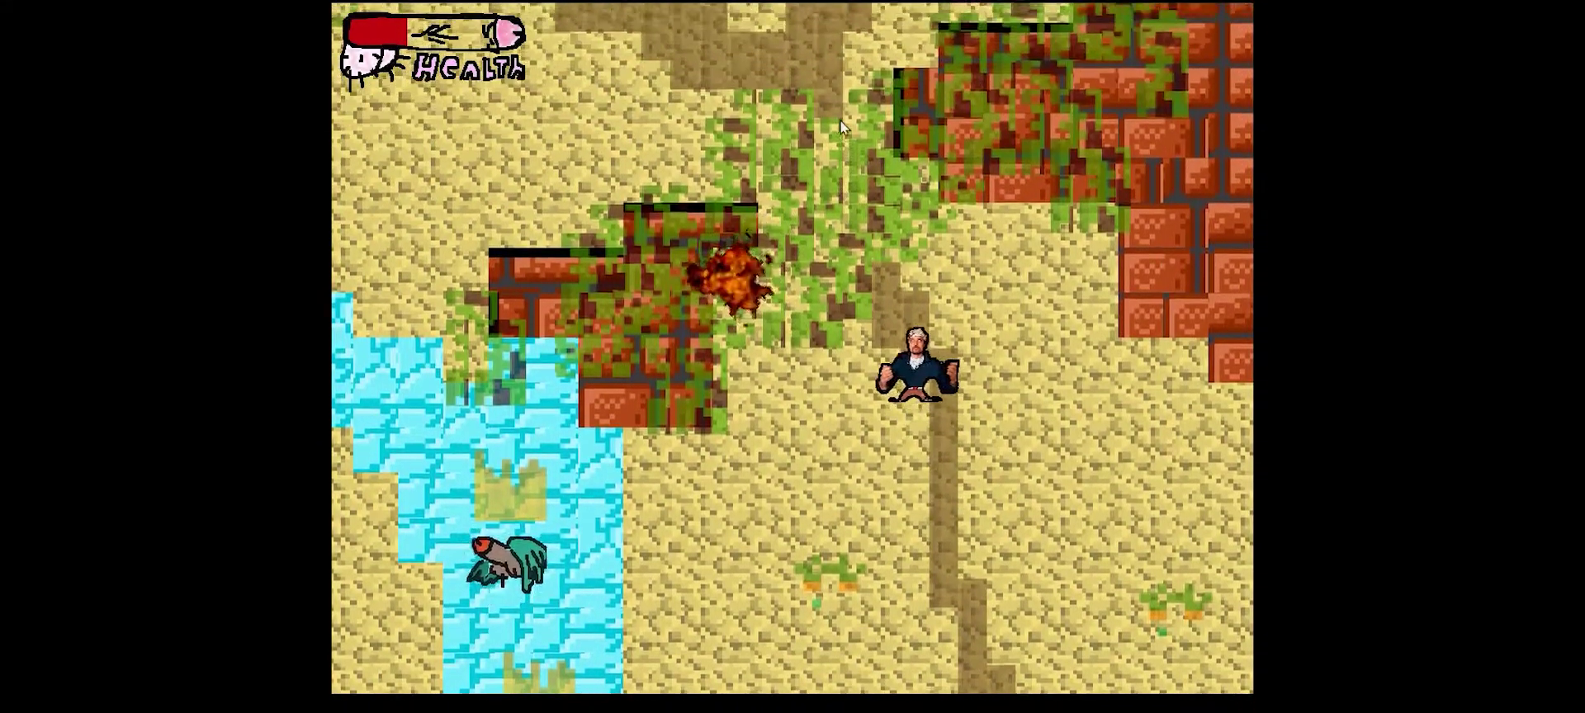
key(a)
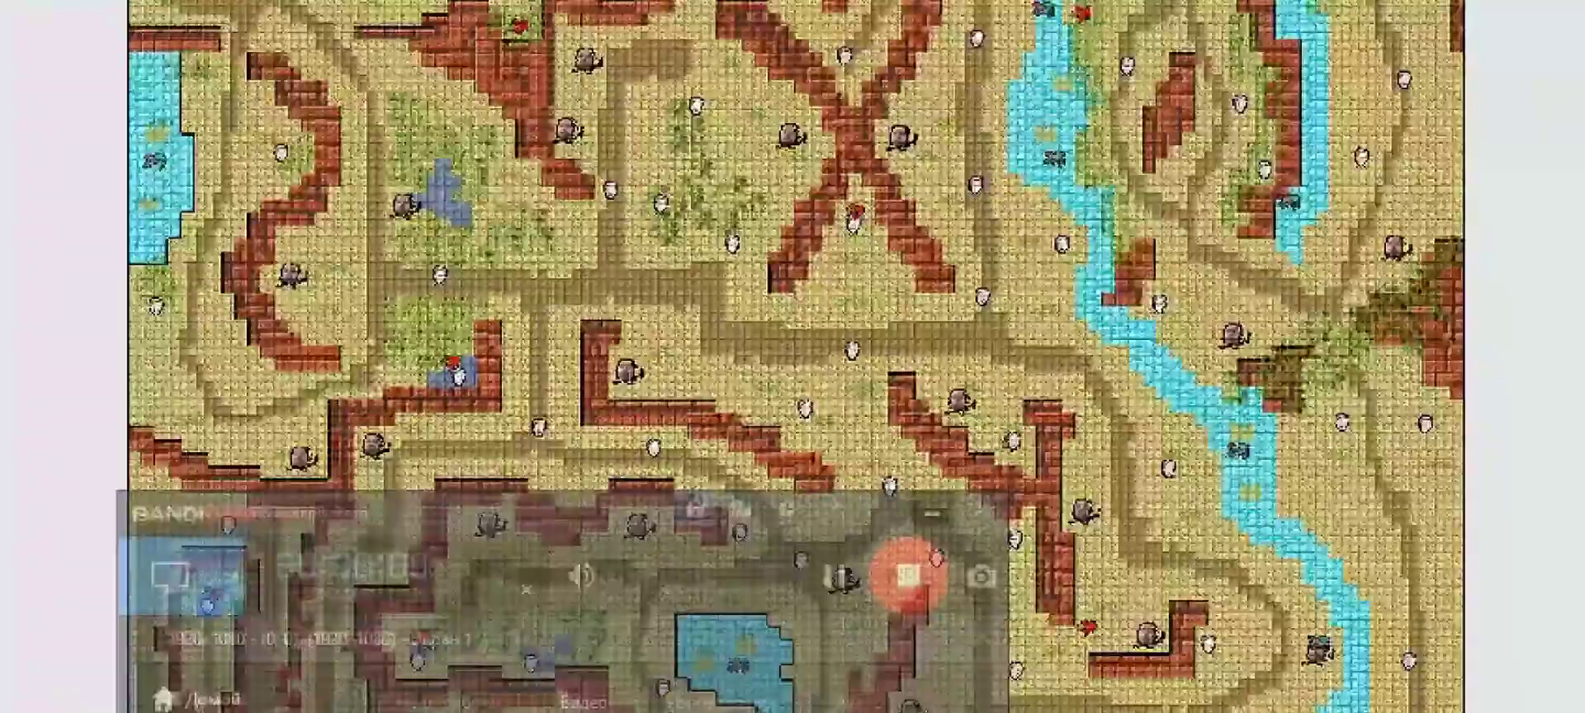
In the Construct 3 editor, stamp two yellow grass tufts from the Tilemap3 tileset onto the sand beside the dirt path in Stage1.
ctrl+scroll(815, 344, up, 8)
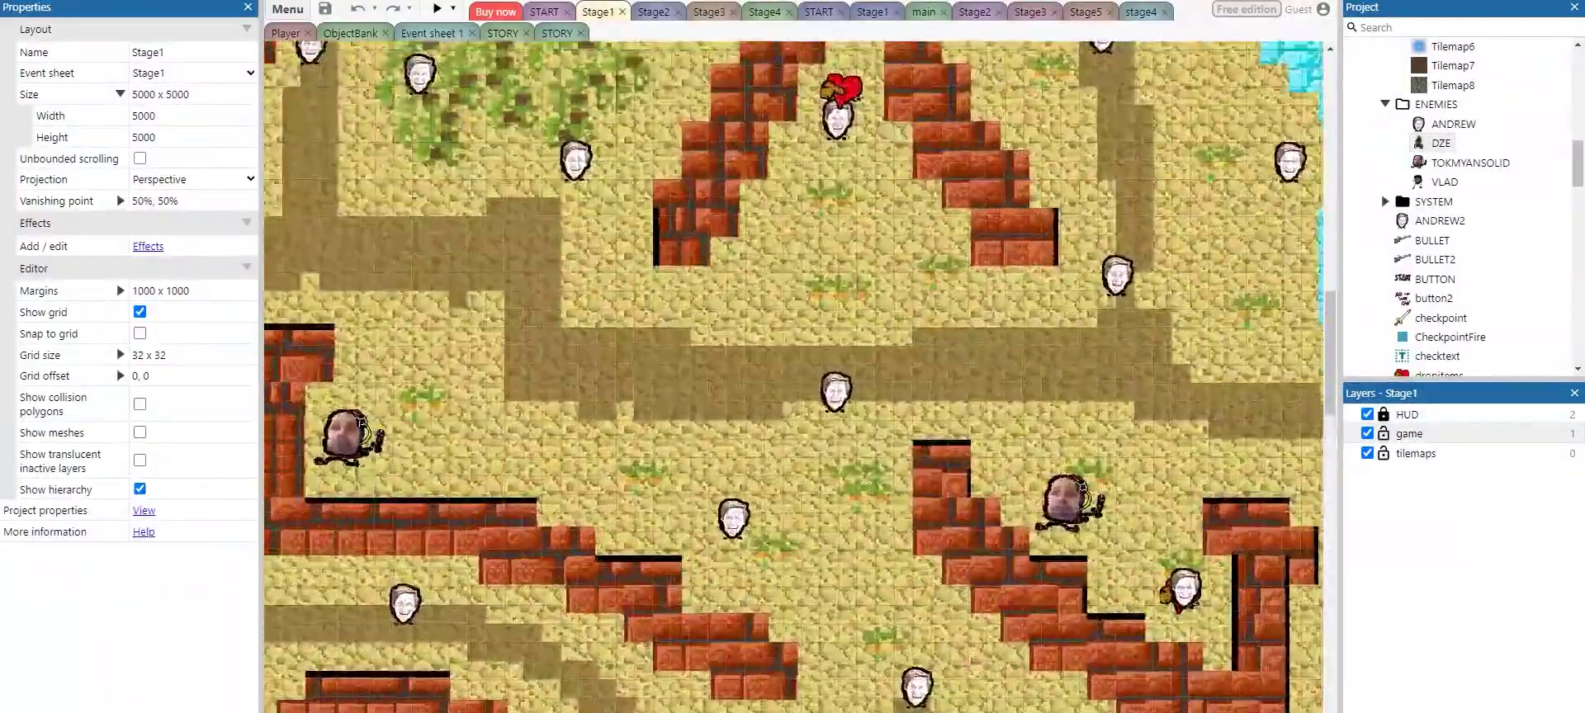
scroll(815, 344, up, 1)
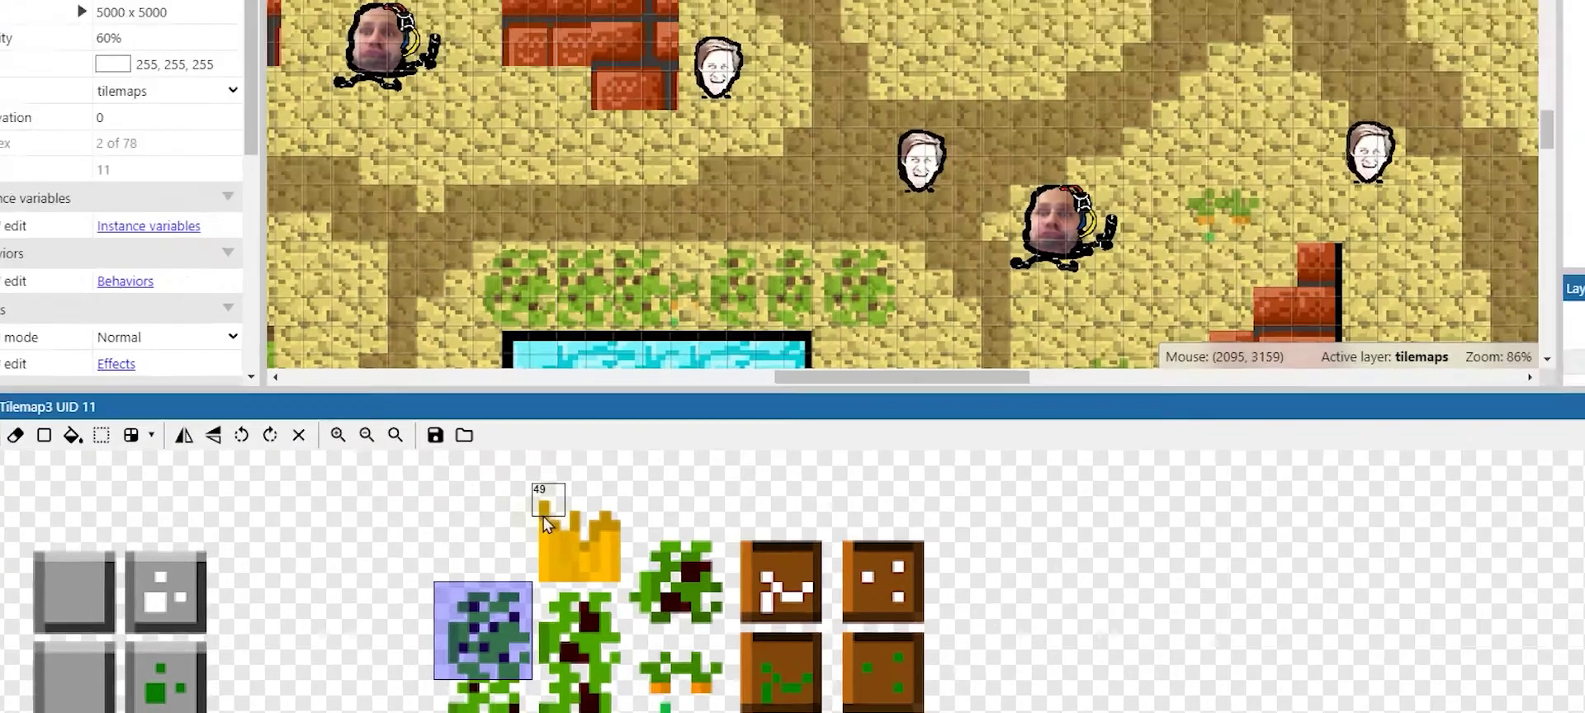
drag(496, 569, 502, 594)
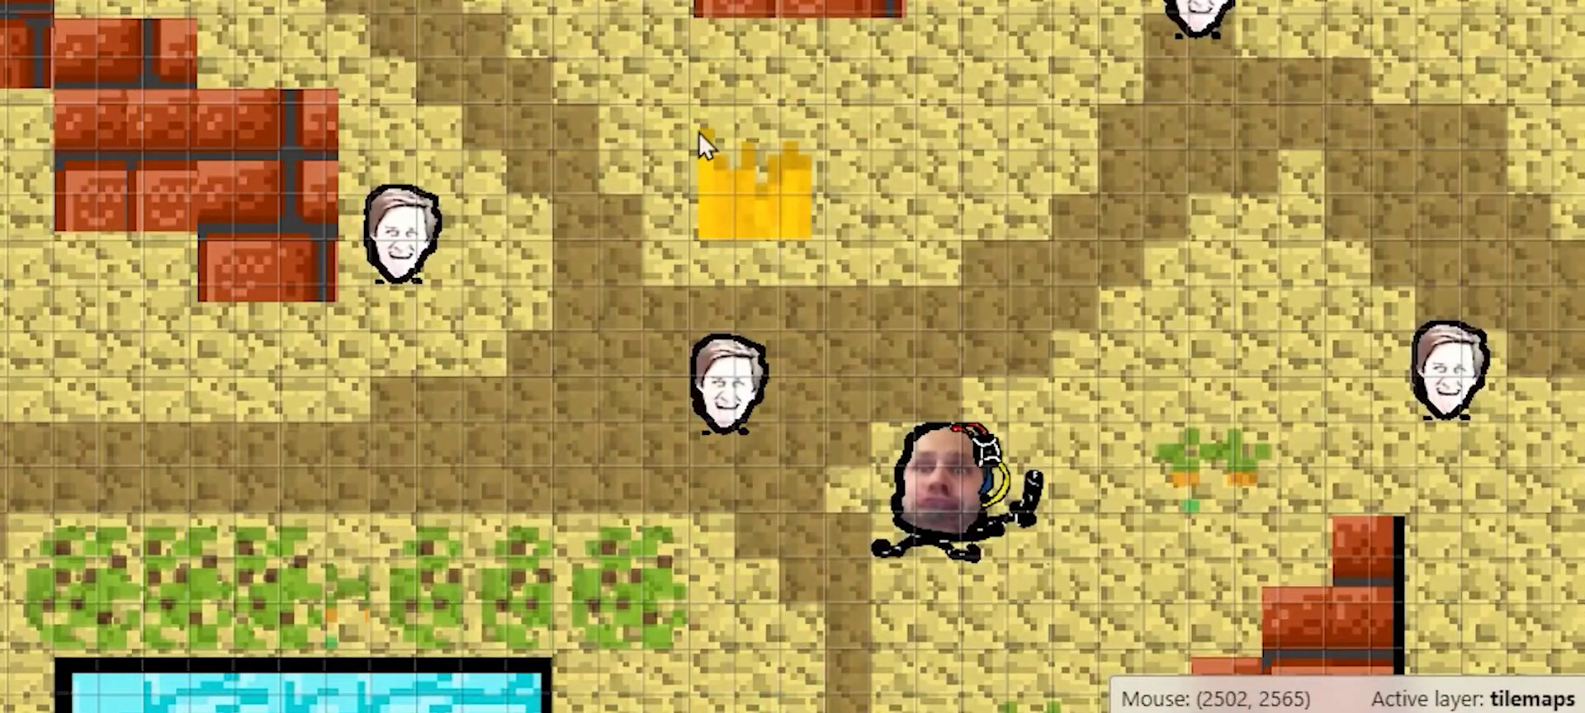
click(700, 134)
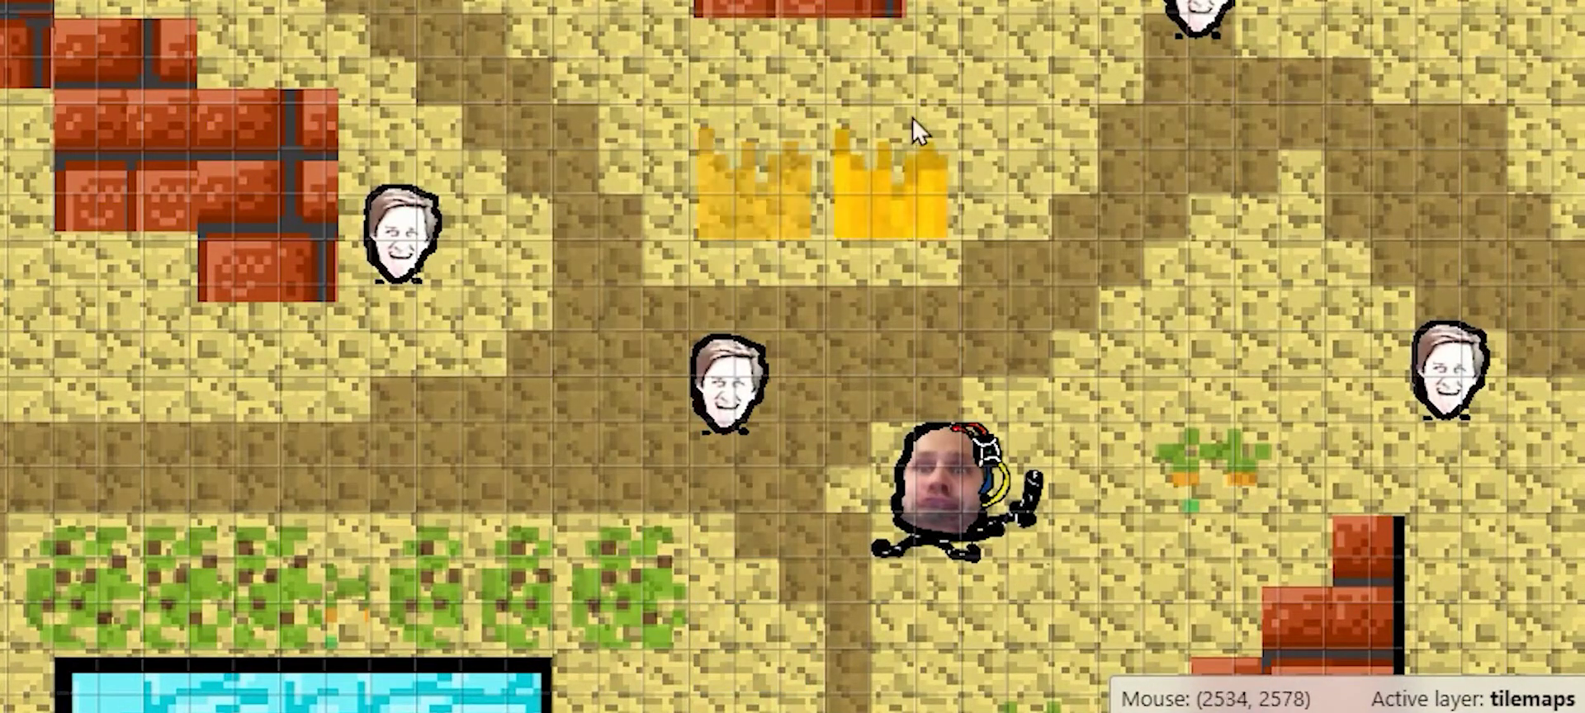
click(907, 75)
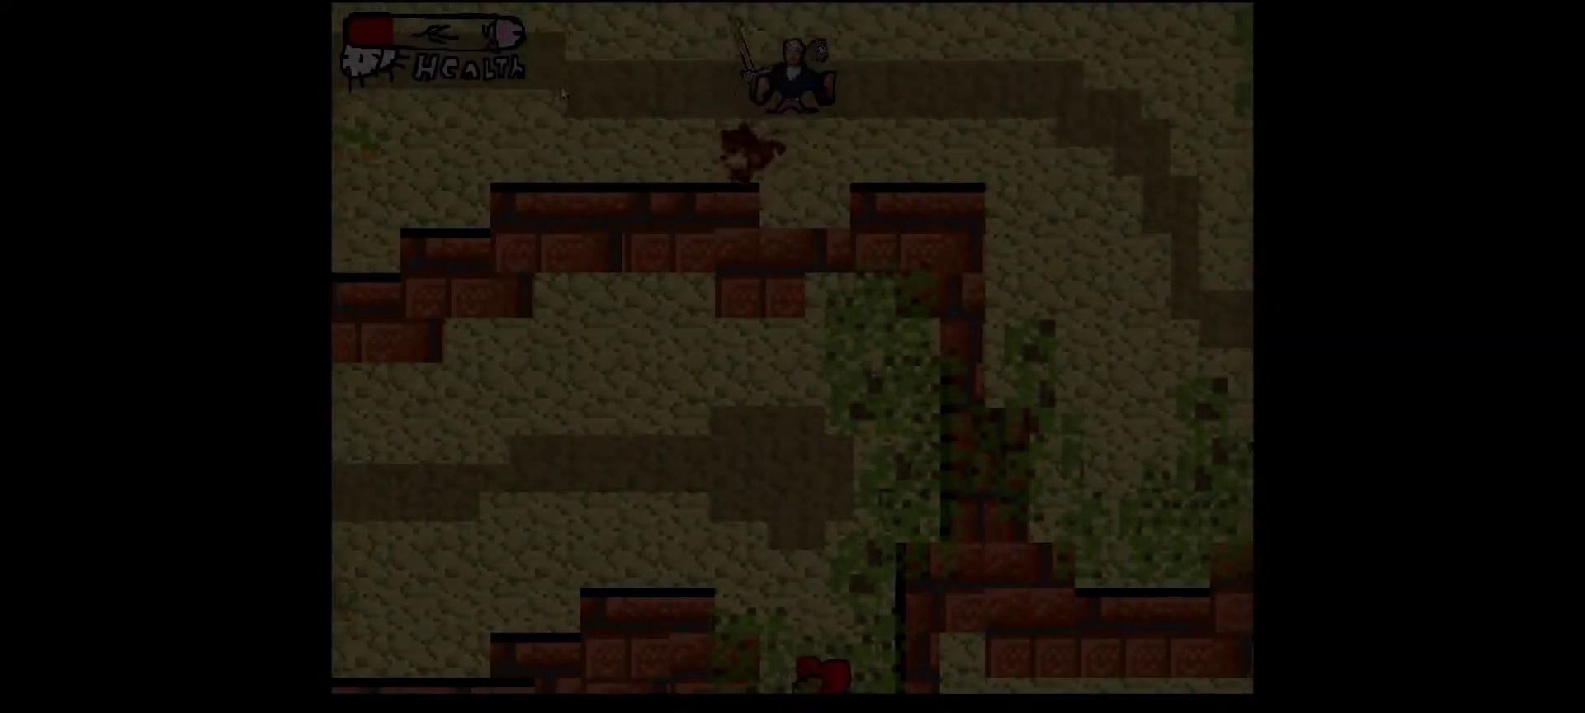
Attack the enemies on the dirt path above the brick wall with thrown guitars while moving back and forth.
key(space)
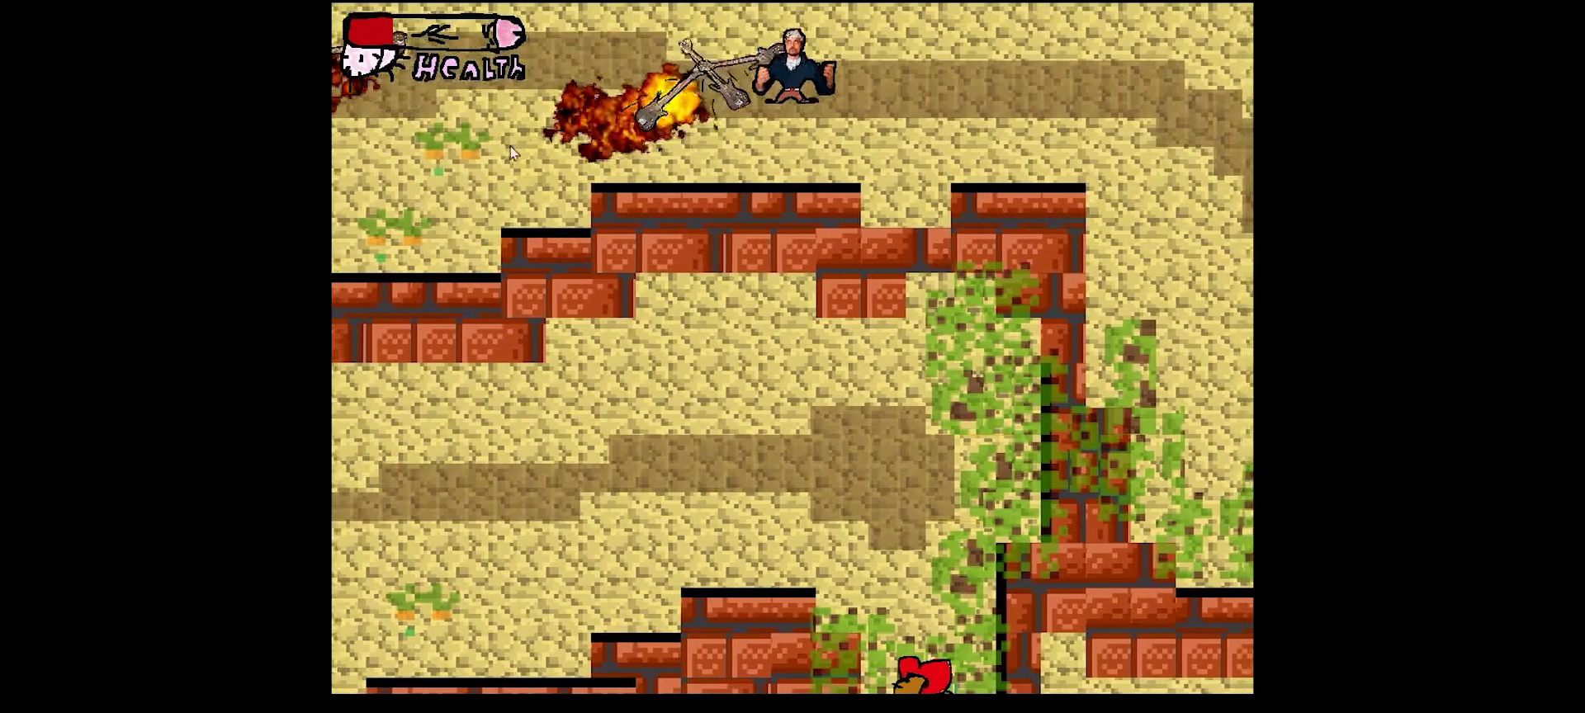
key(a)
key(space)
click(541, 189)
key(d)
click(511, 160)
key(space)
click(405, 72)
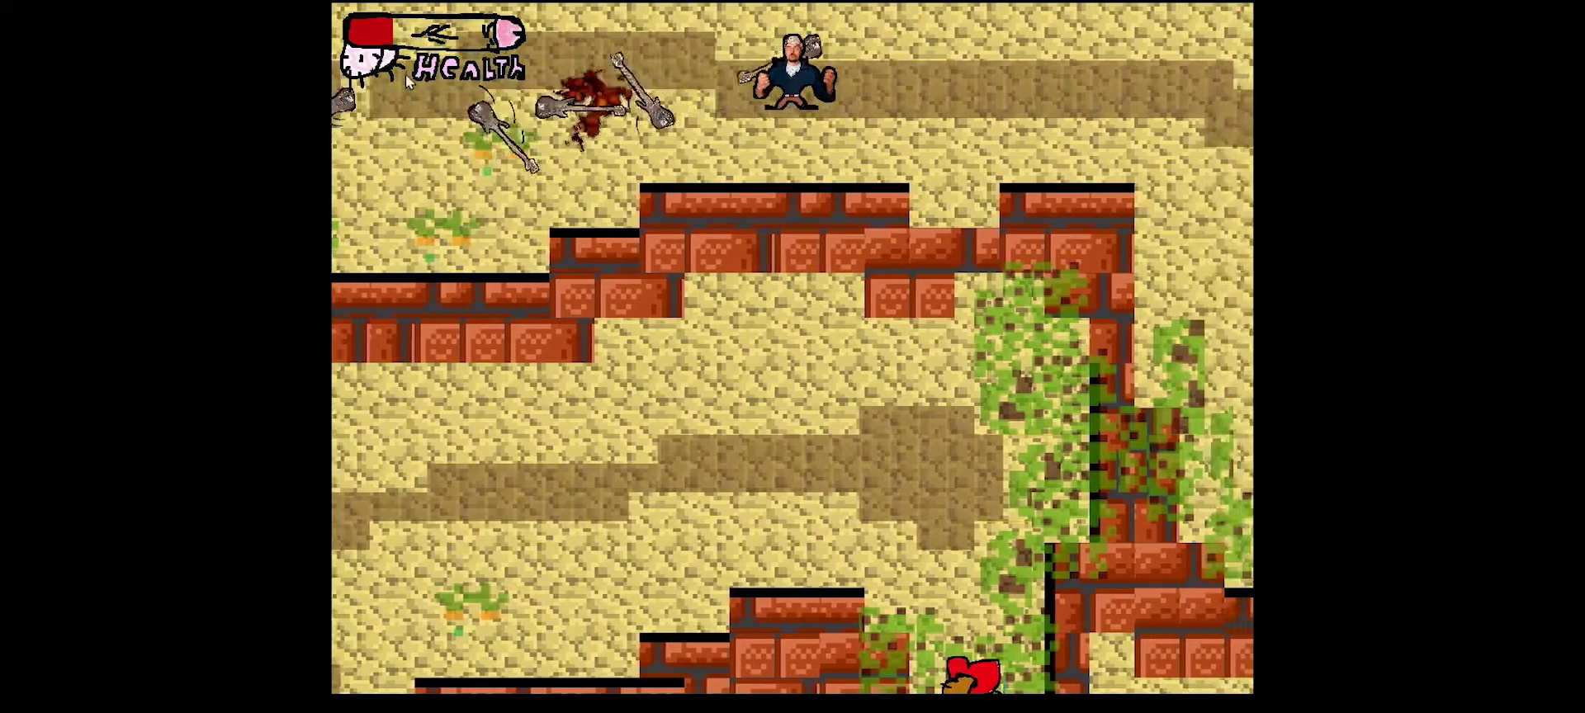
Advance left along the dirt path to the spiral portal, throwing guitars at the enemies ahead.
key(a)
click(393, 136)
key(space)
click(419, 206)
key(Left)
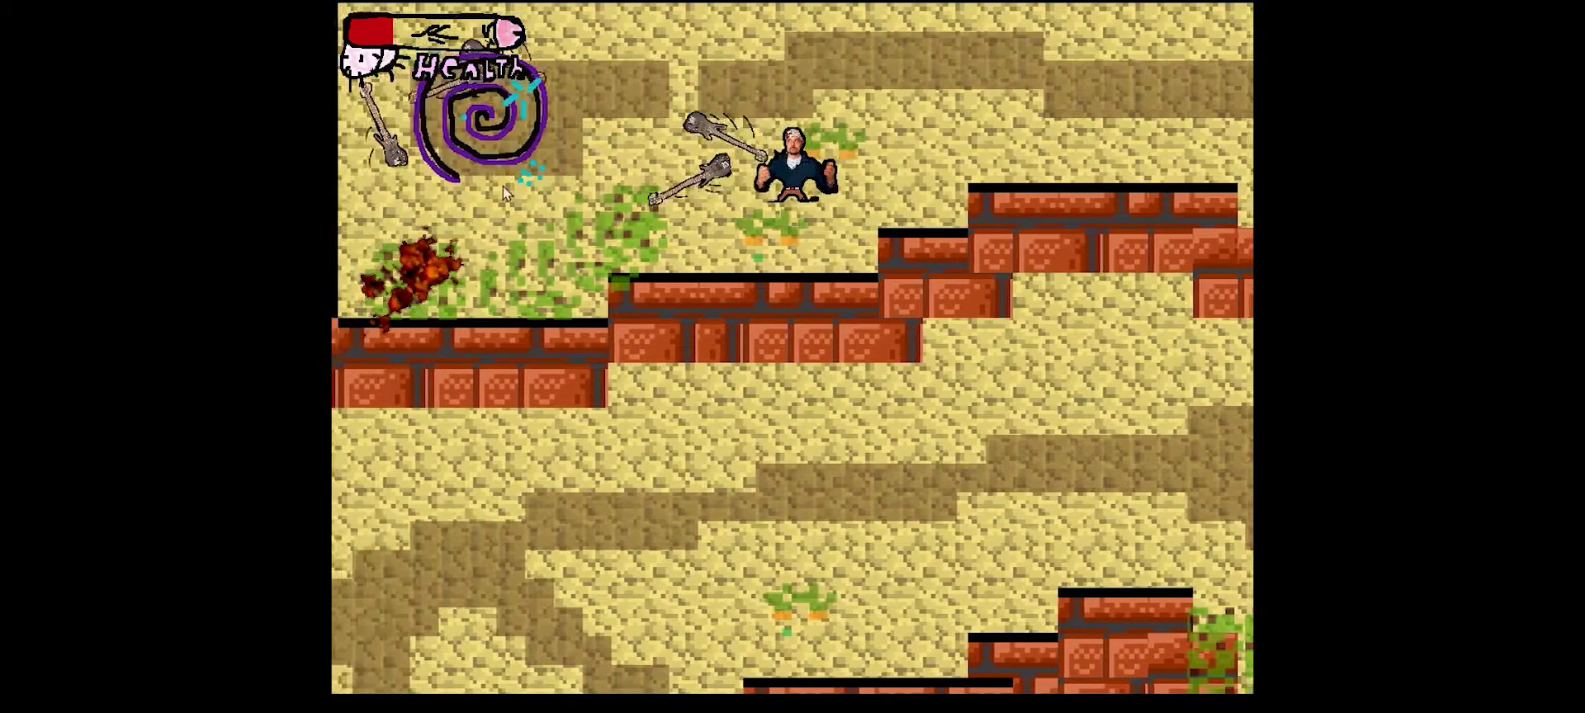
key(Up)
key(d)
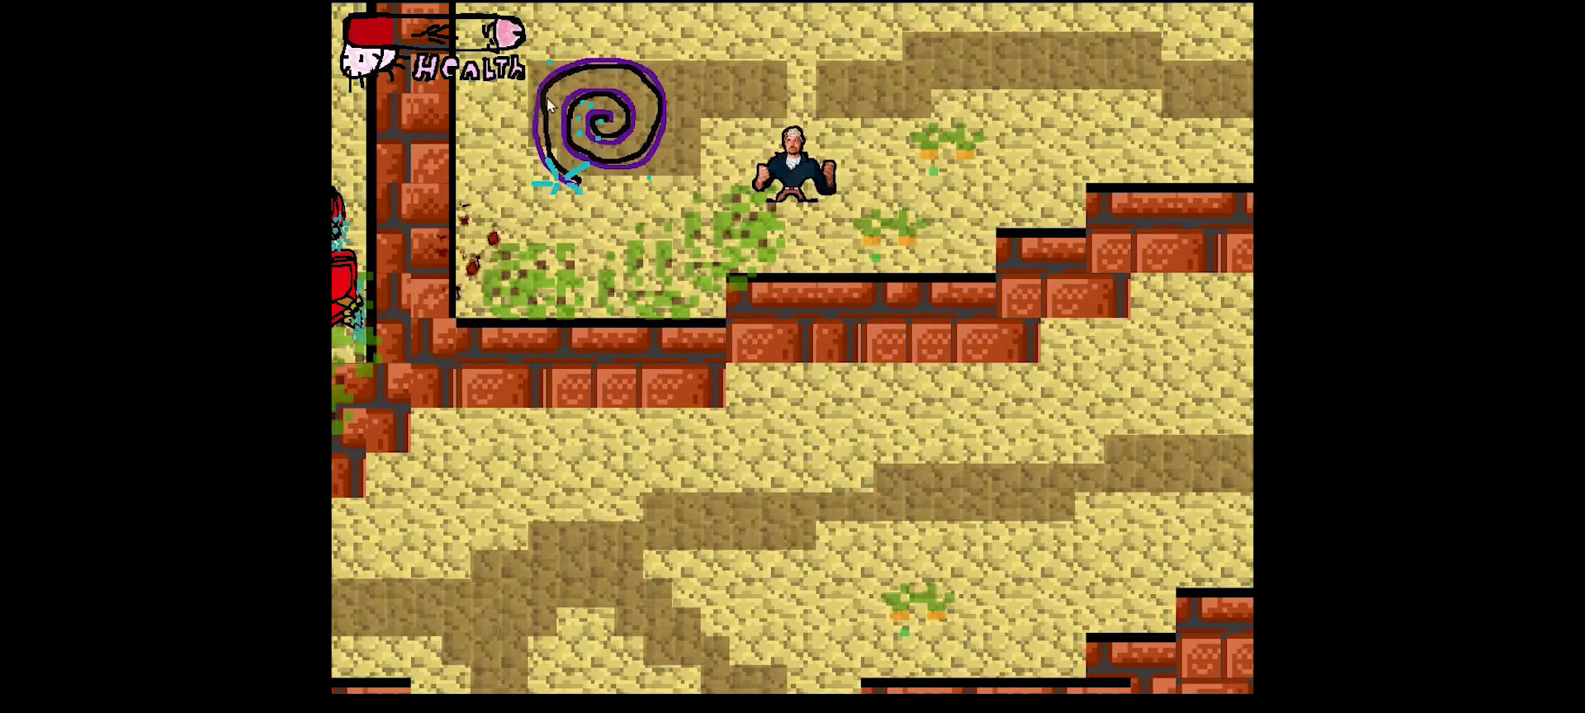
Move the character around the brick wall corner below the spiral portal, close to the hearts on the wall's other side.
key(Down)
key(Left)
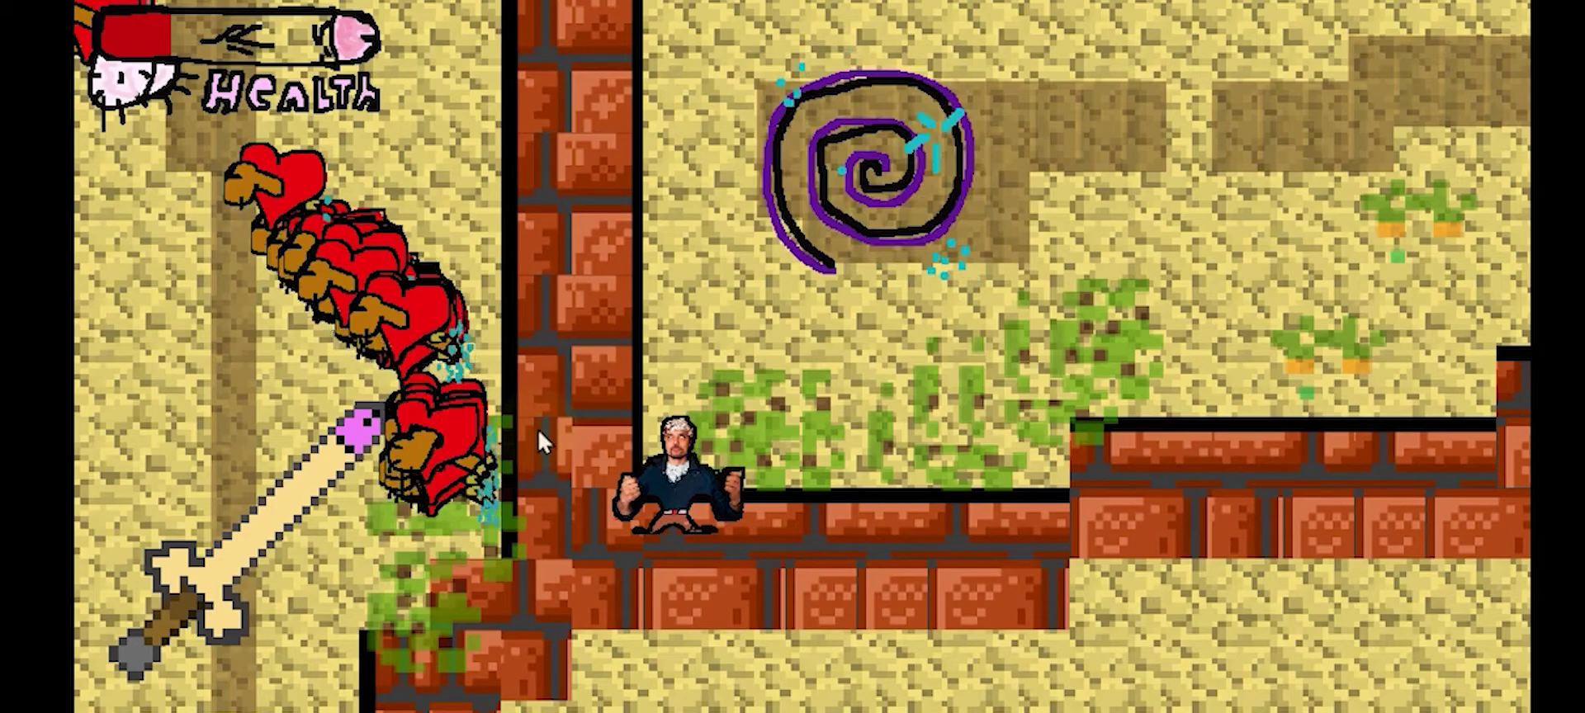
key(d)
key(w)
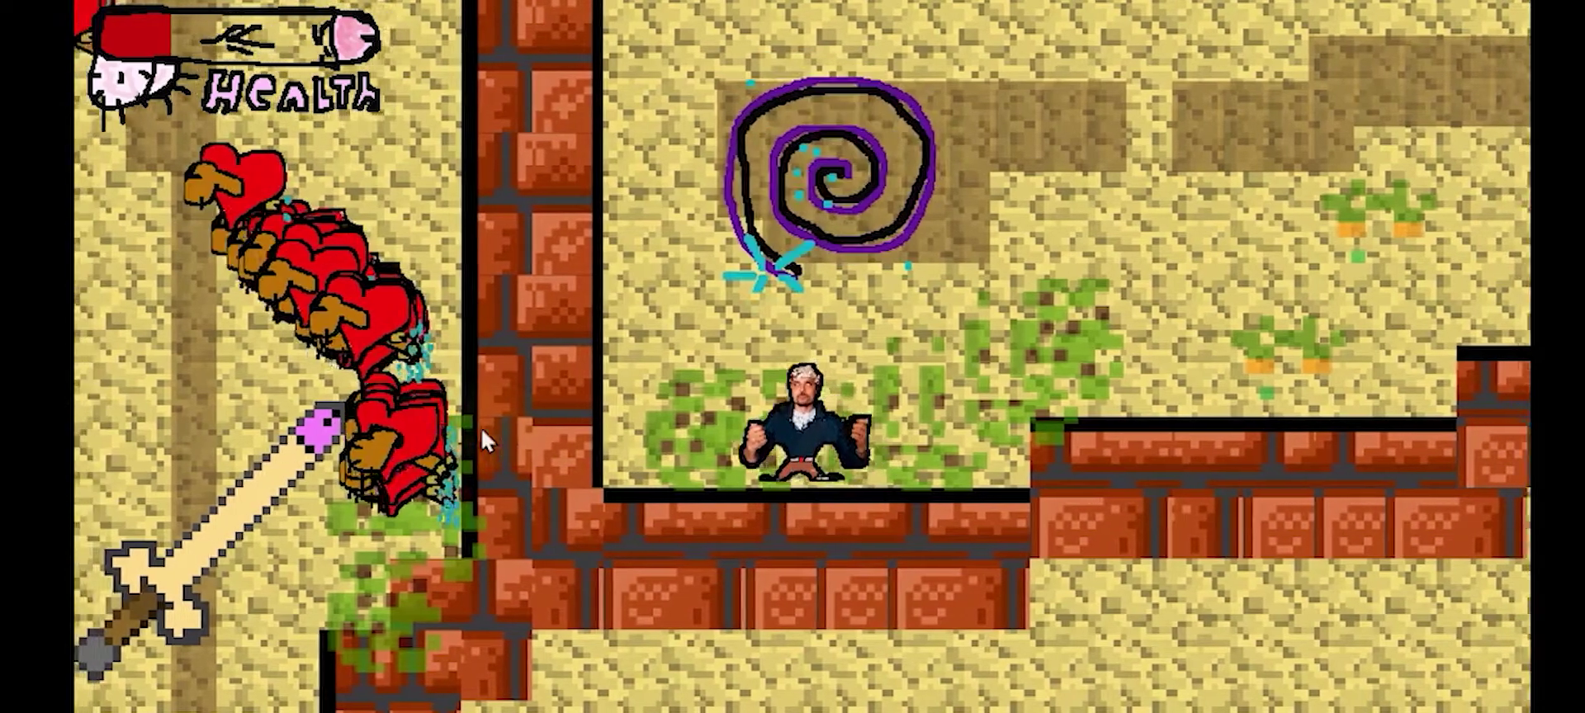
key(a)
key(s)
key(d)
key(w)
key(Right)
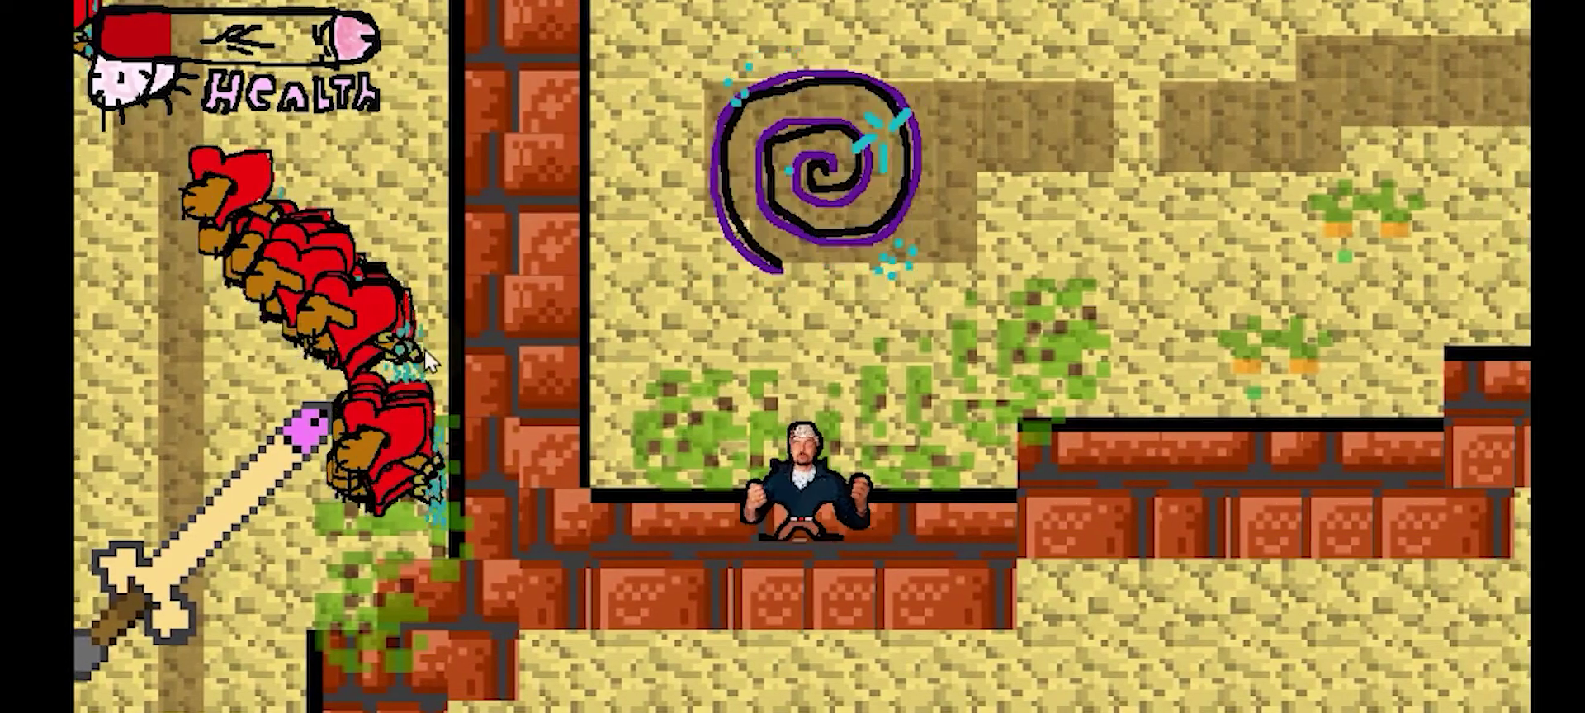
key(Left)
key(Up)
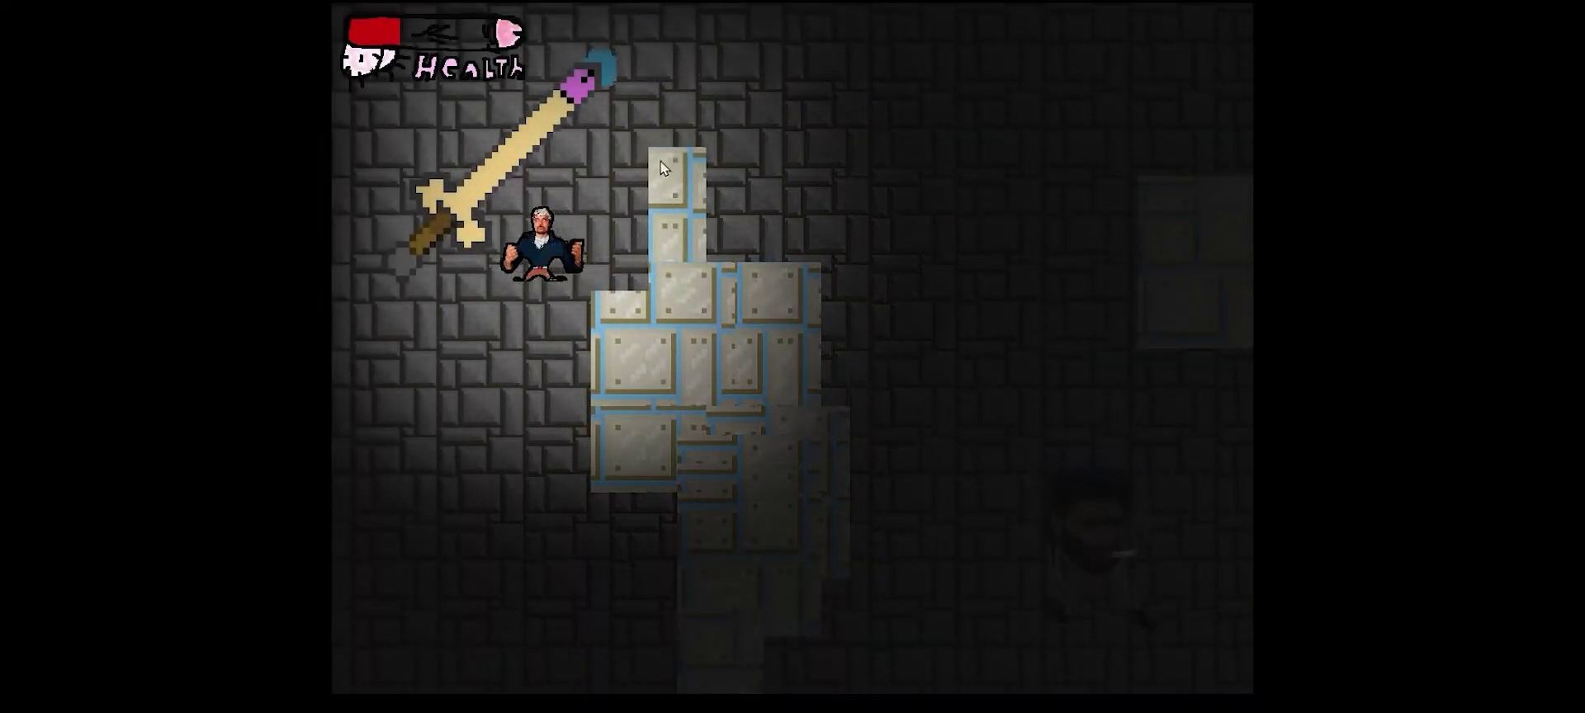
Walk the character down the dungeon's west side, past the pale plated wall.
key(a)
key(a)
key(s)
key(d)
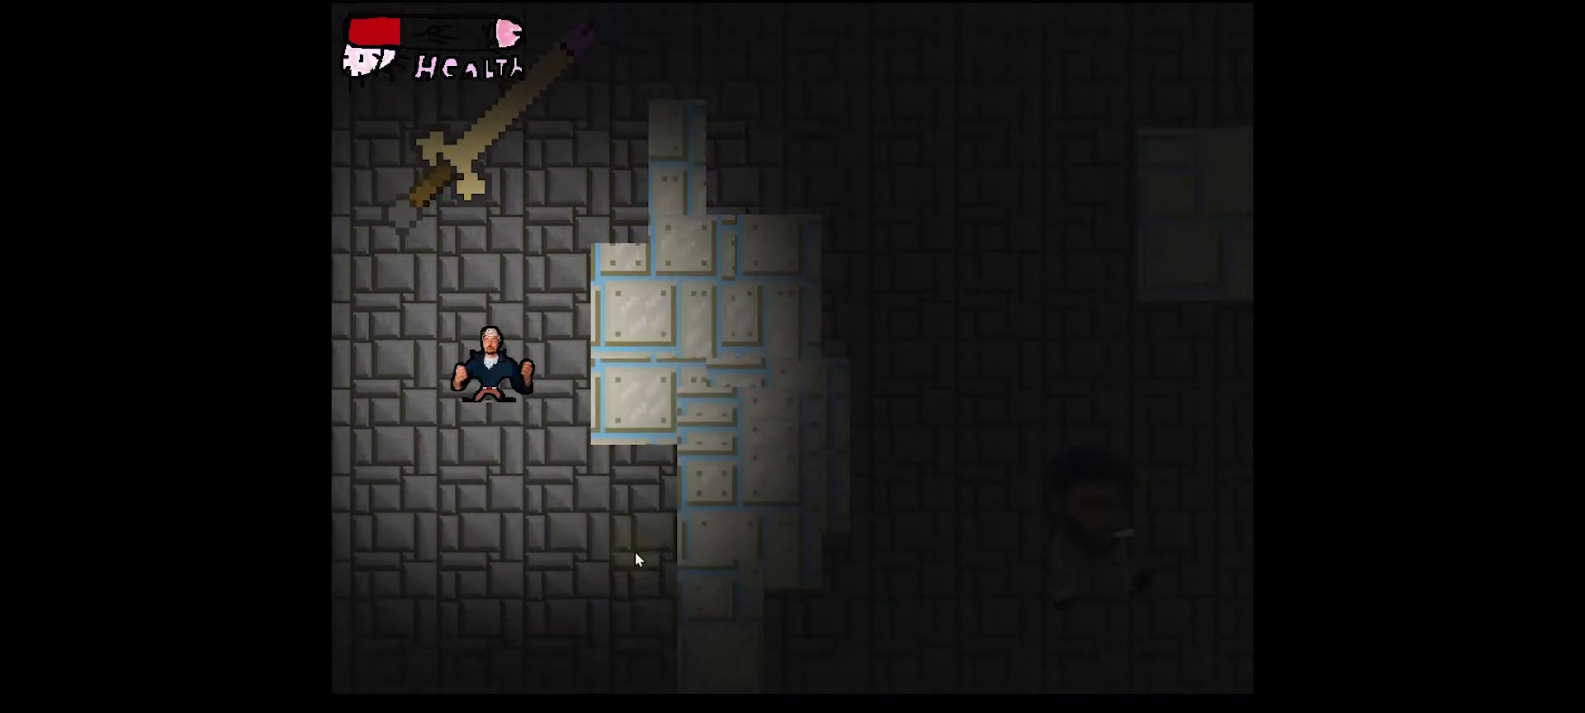
key(Down)
key(Left)
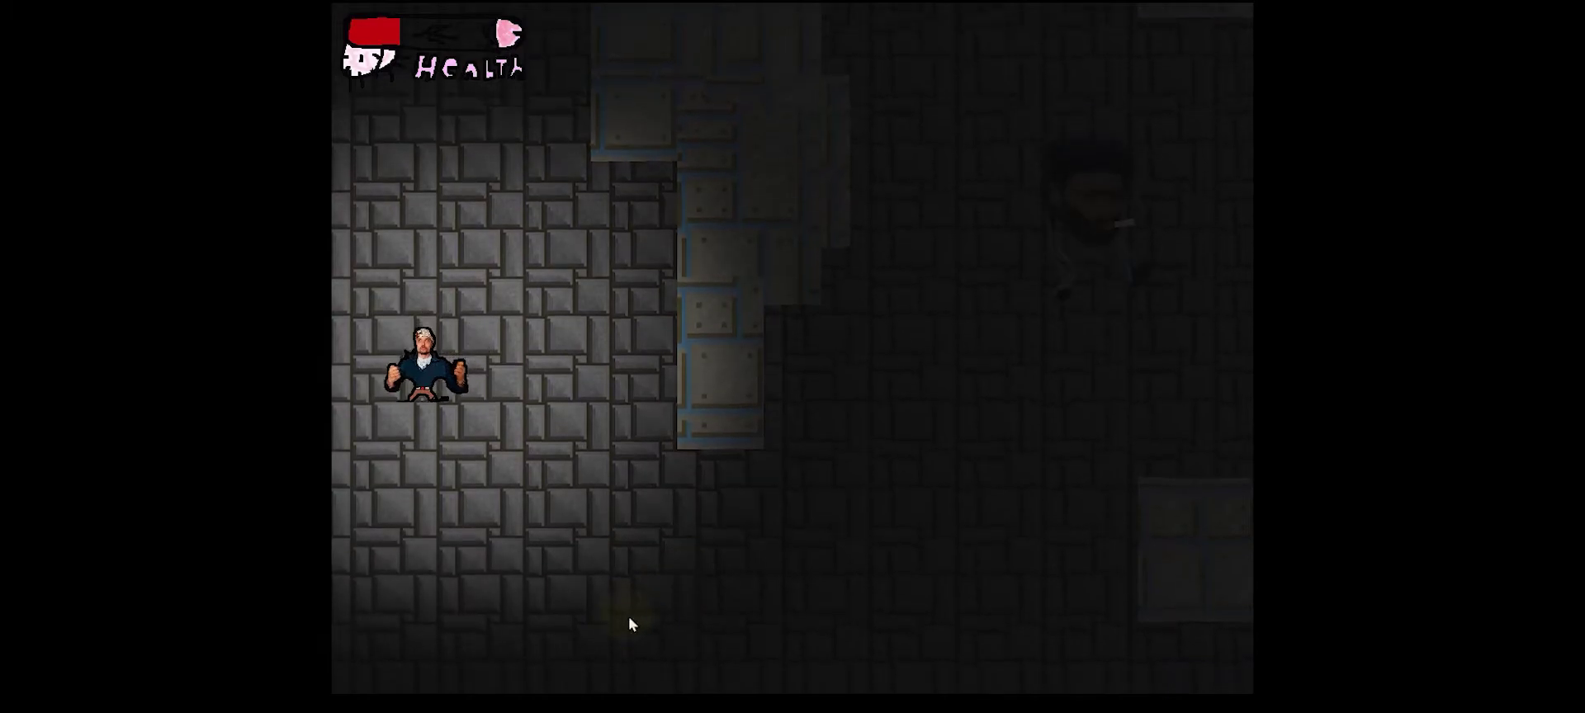
Fight on the open dungeon floor below the plated wall, throwing guitars in several directions while moving around.
key(s)
click(652, 611)
click(908, 495)
key(d)
click(939, 330)
click(916, 124)
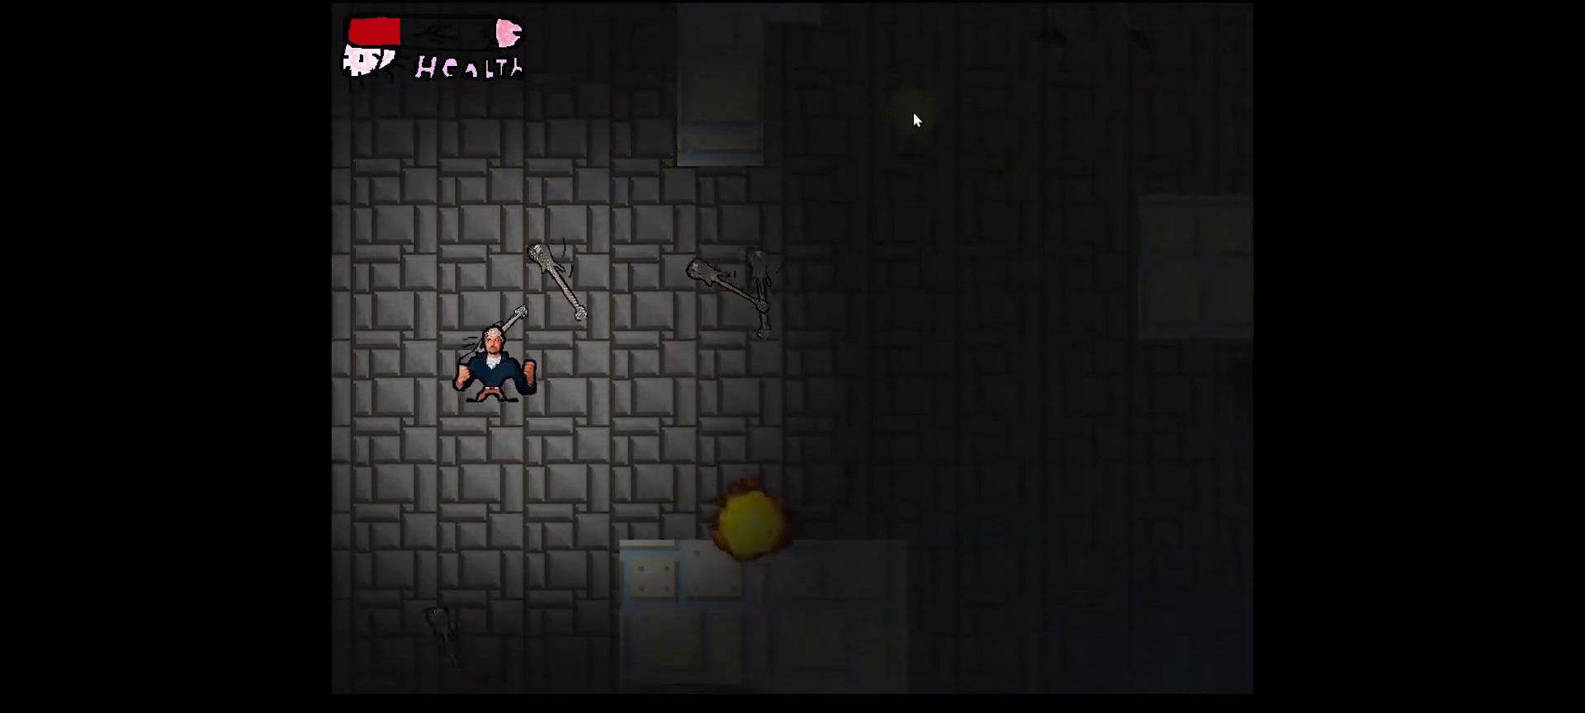
key(d)
click(1092, 270)
key(a)
key(w)
click(909, 358)
click(724, 438)
click(497, 611)
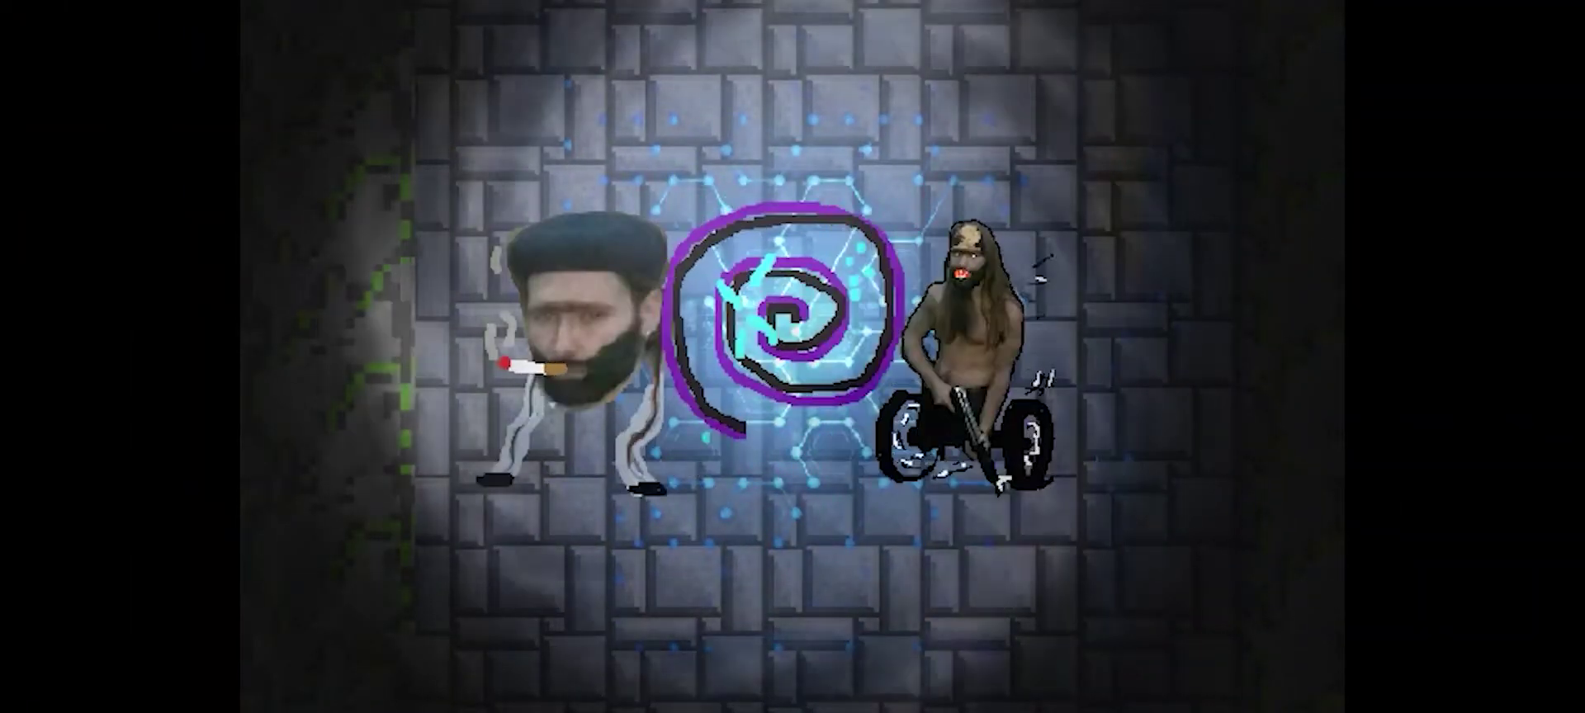
Attack the beret-wearing enemy with thrown guitars while dodging it in the passage between the plated walls.
click(871, 631)
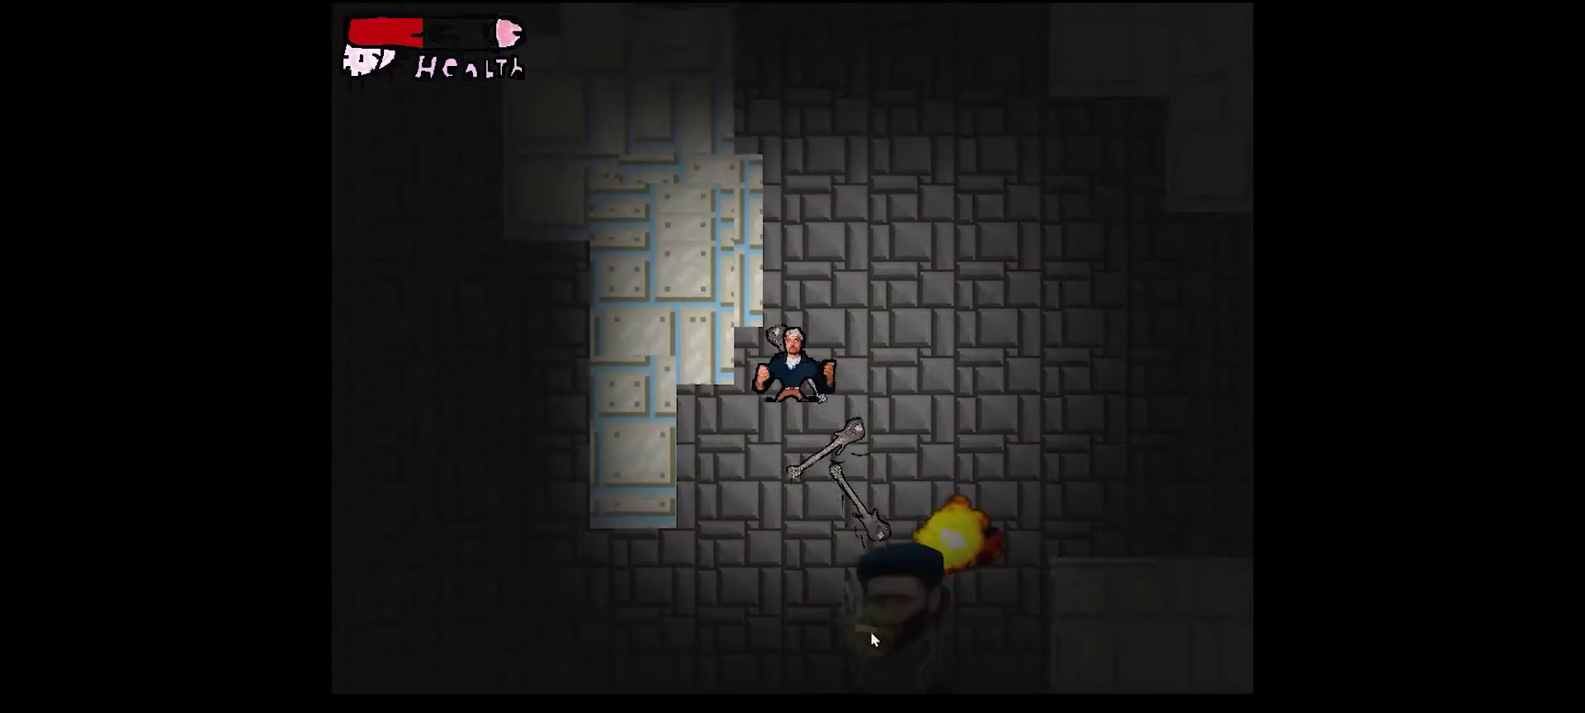
key(d)
click(833, 650)
key(w)
click(824, 651)
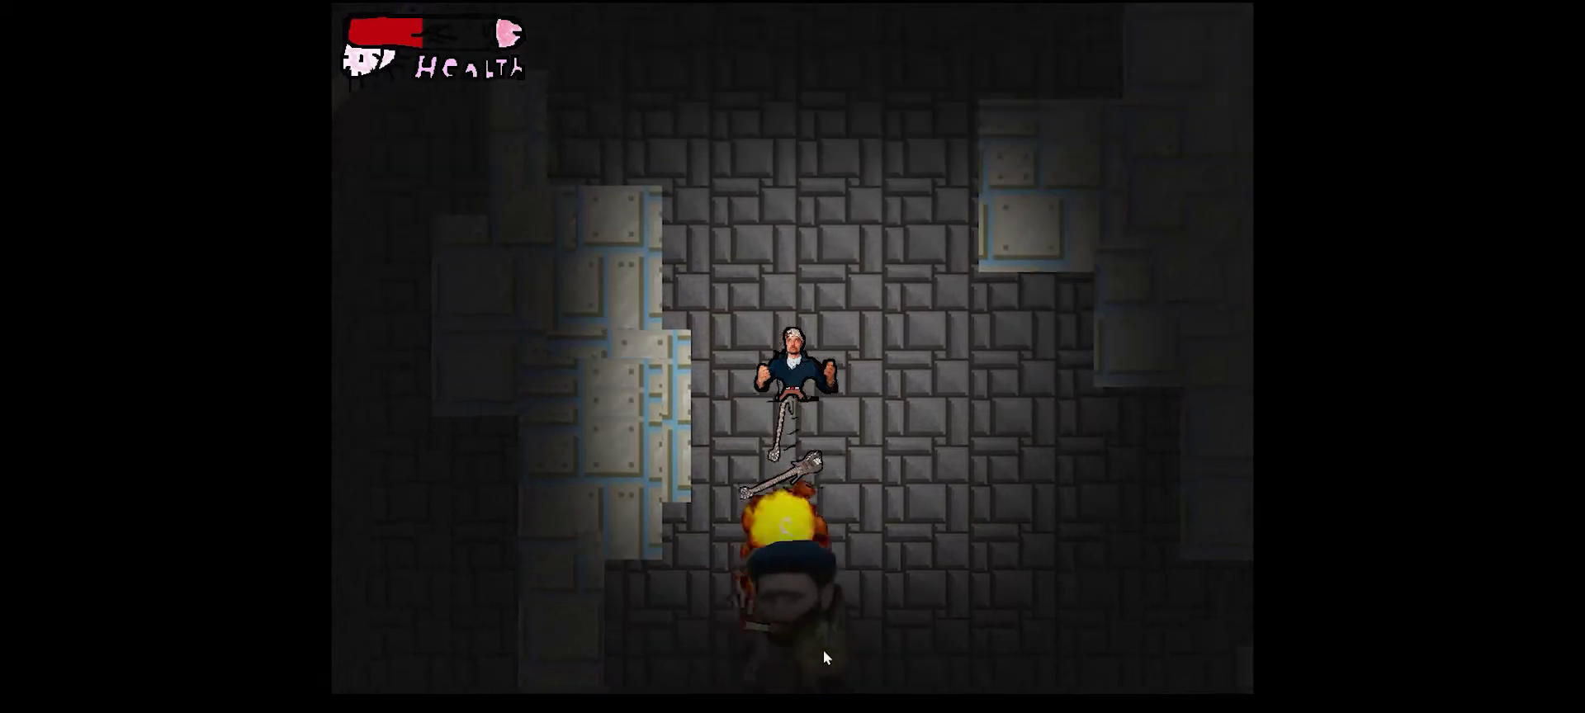
key(d)
click(788, 628)
click(745, 571)
key(s)
click(696, 359)
key(a)
click(715, 437)
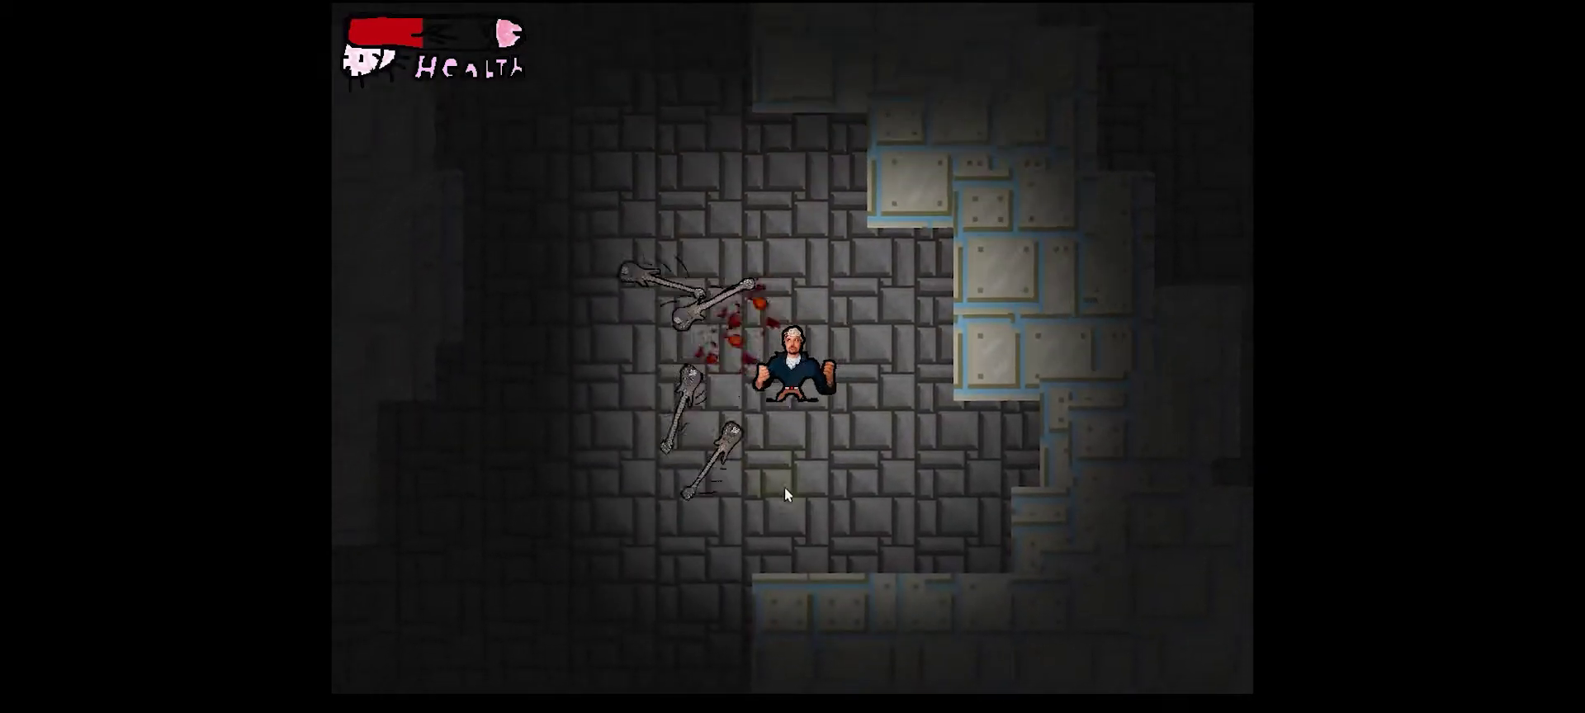
Move left and right along the corridor above the horizontal plated wall, throwing guitars toward the enemy to the upper left.
key(s)
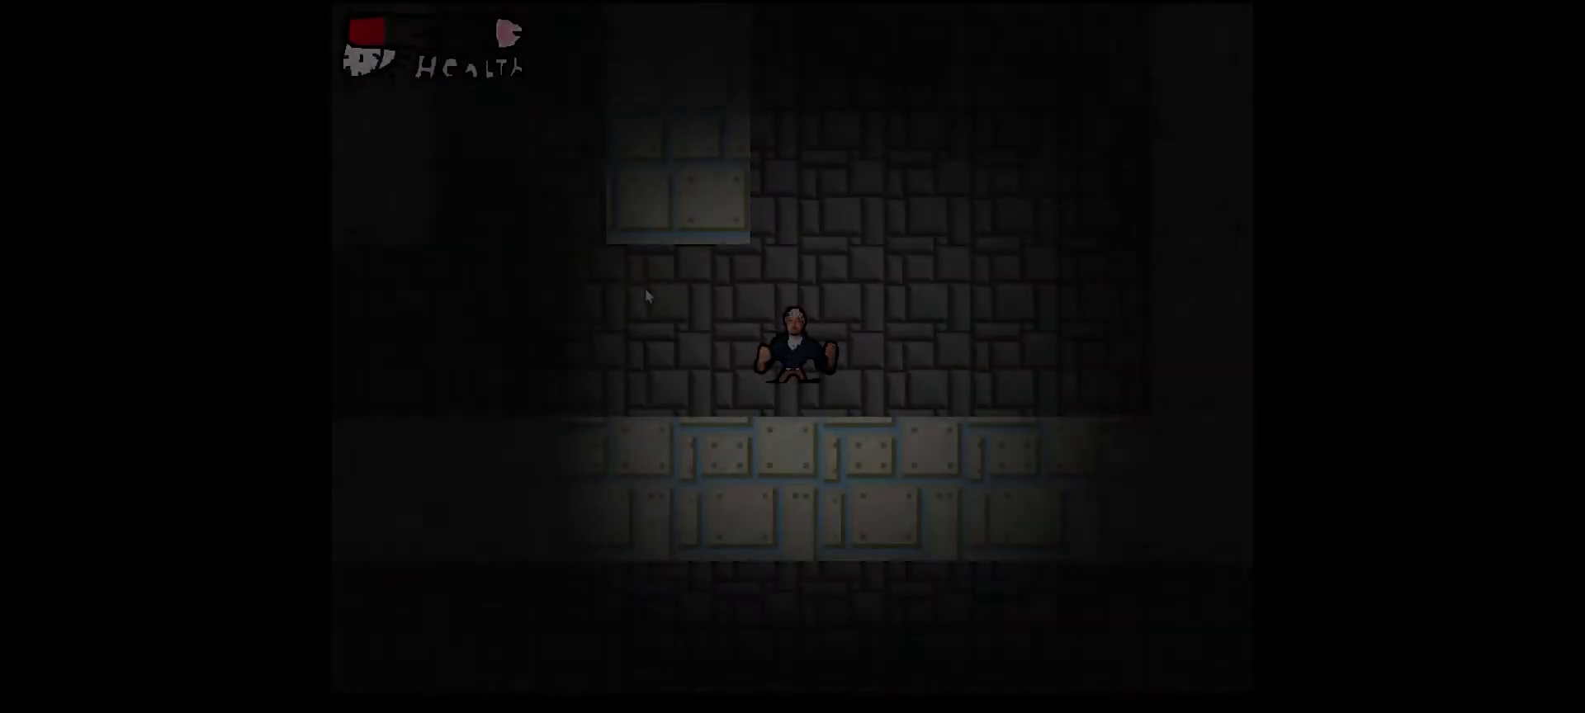
key(a)
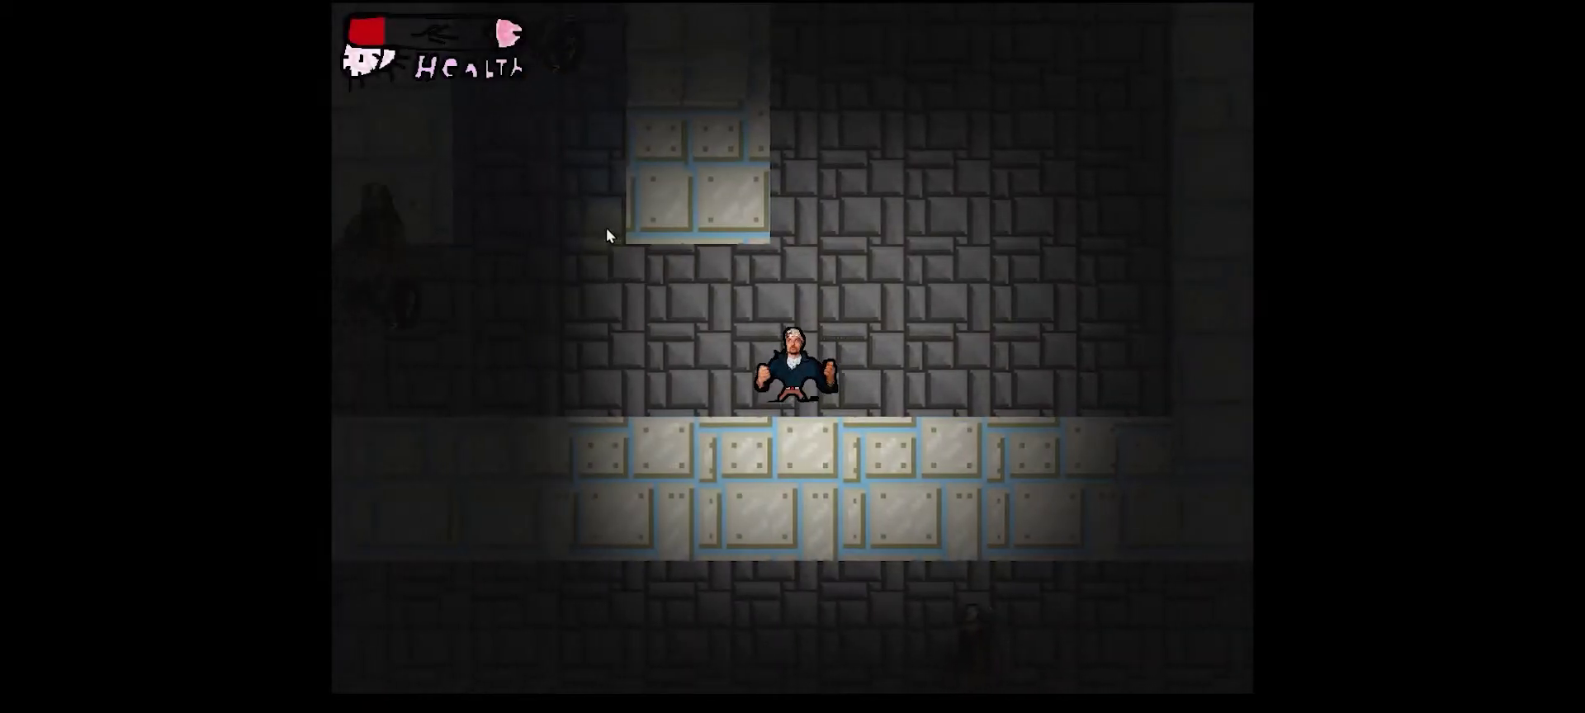
key(a)
click(573, 264)
key(d)
click(597, 320)
key(s)
key(w)
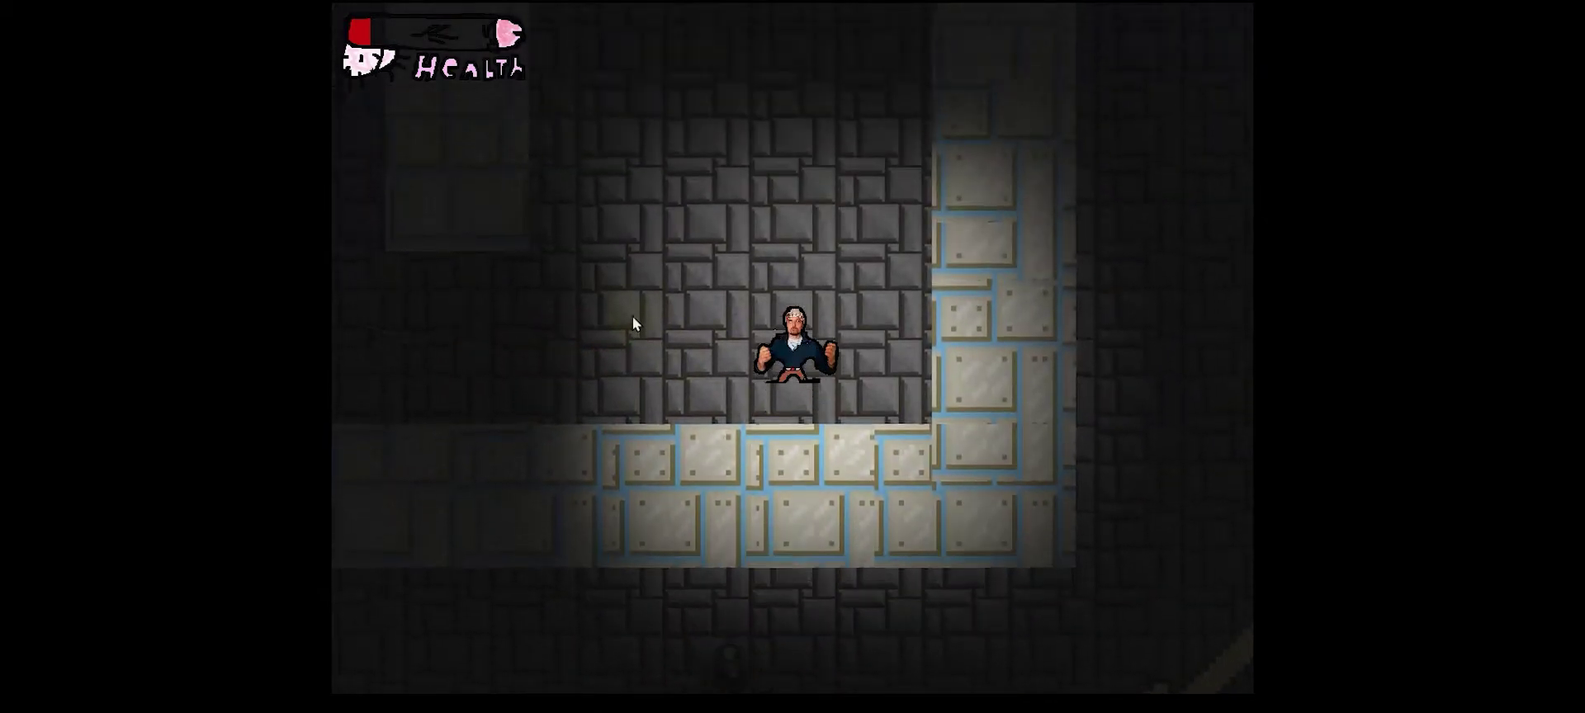
key(a)
key(s)
key(a)
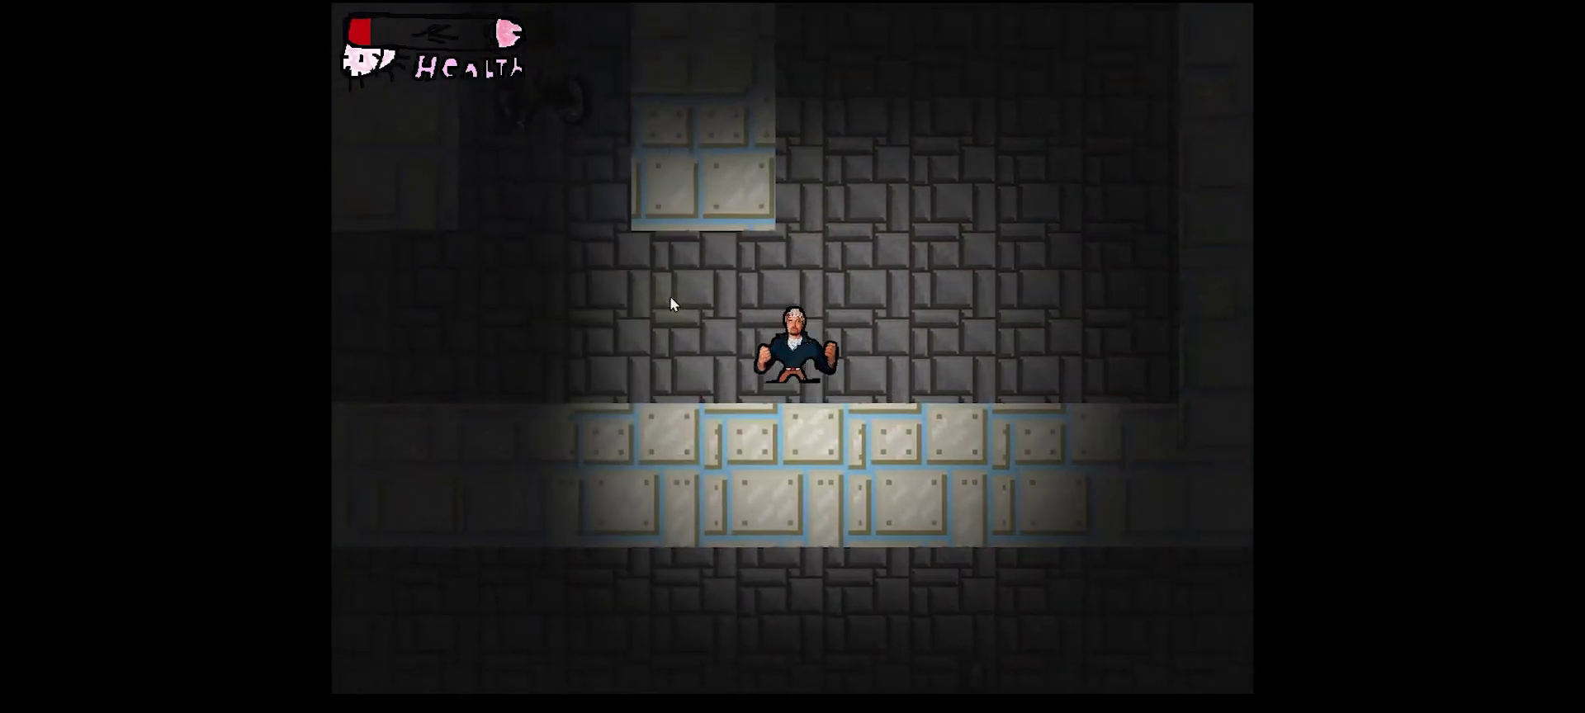
Attack the long-haired wheeled enemy at the gap between the plated walls with thrown guitars, then back away.
key(a)
click(786, 218)
click(783, 256)
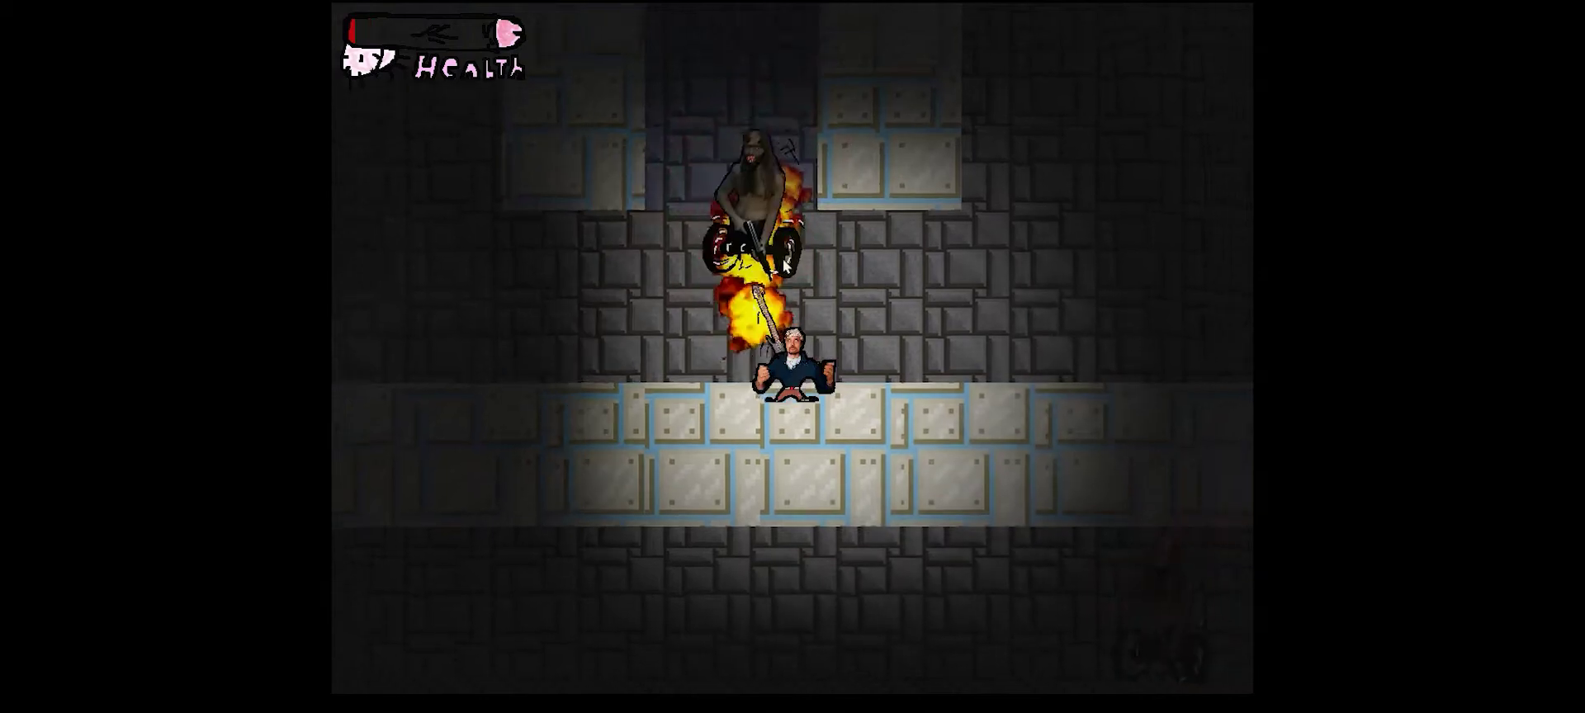
key(d)
click(587, 288)
key(w)
key(a)
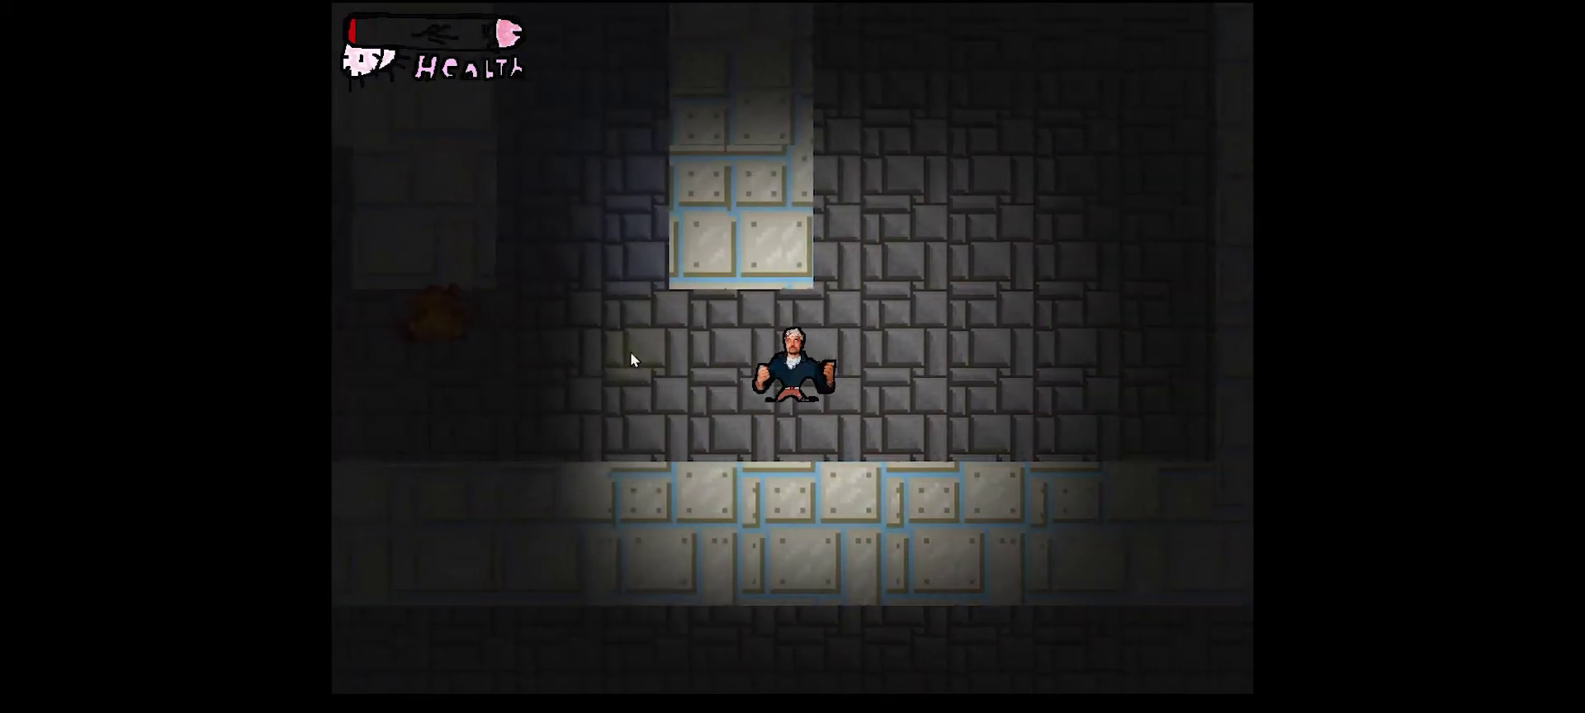
Throw guitars down the narrow passage from the walled alcove while moving down and left.
key(a)
click(752, 688)
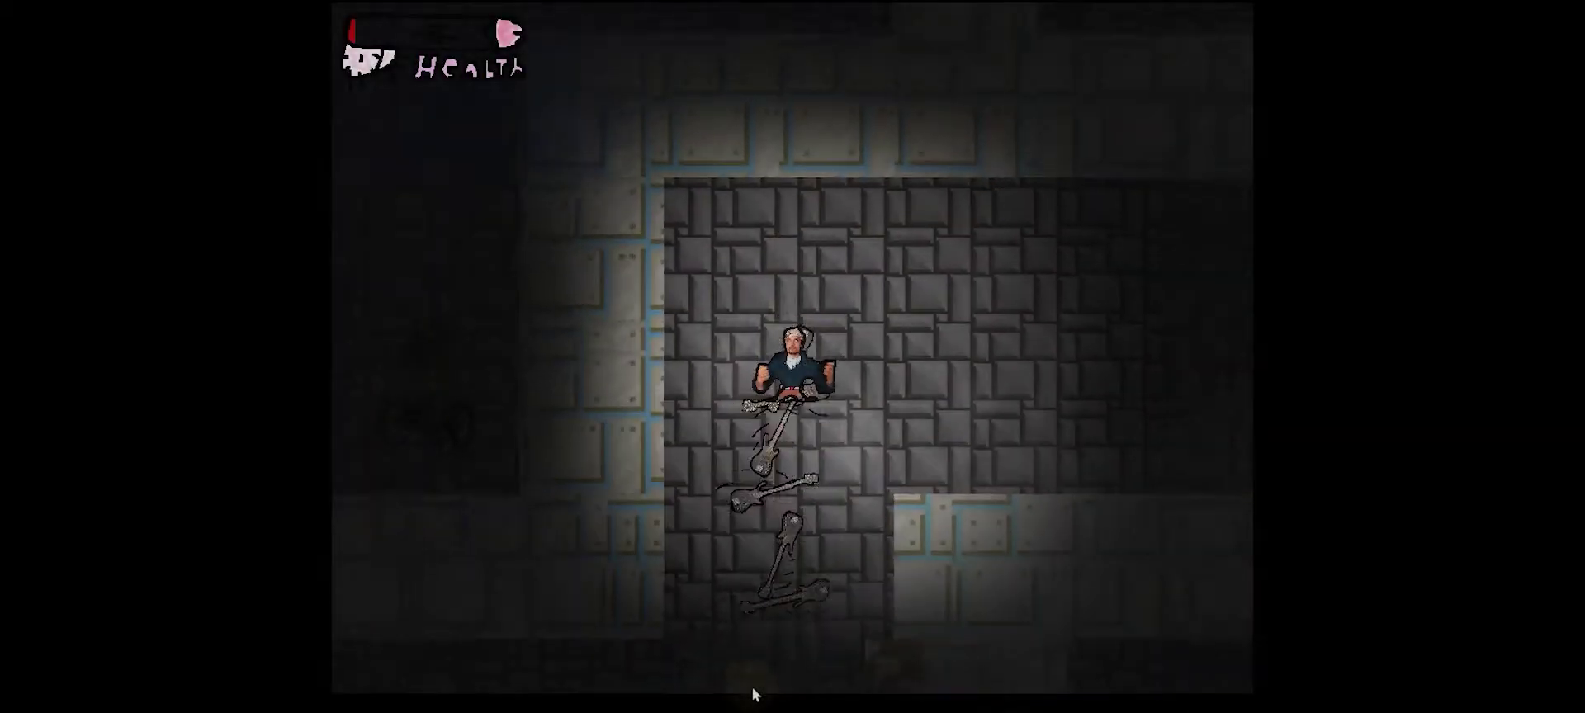
key(s)
click(755, 689)
key(a)
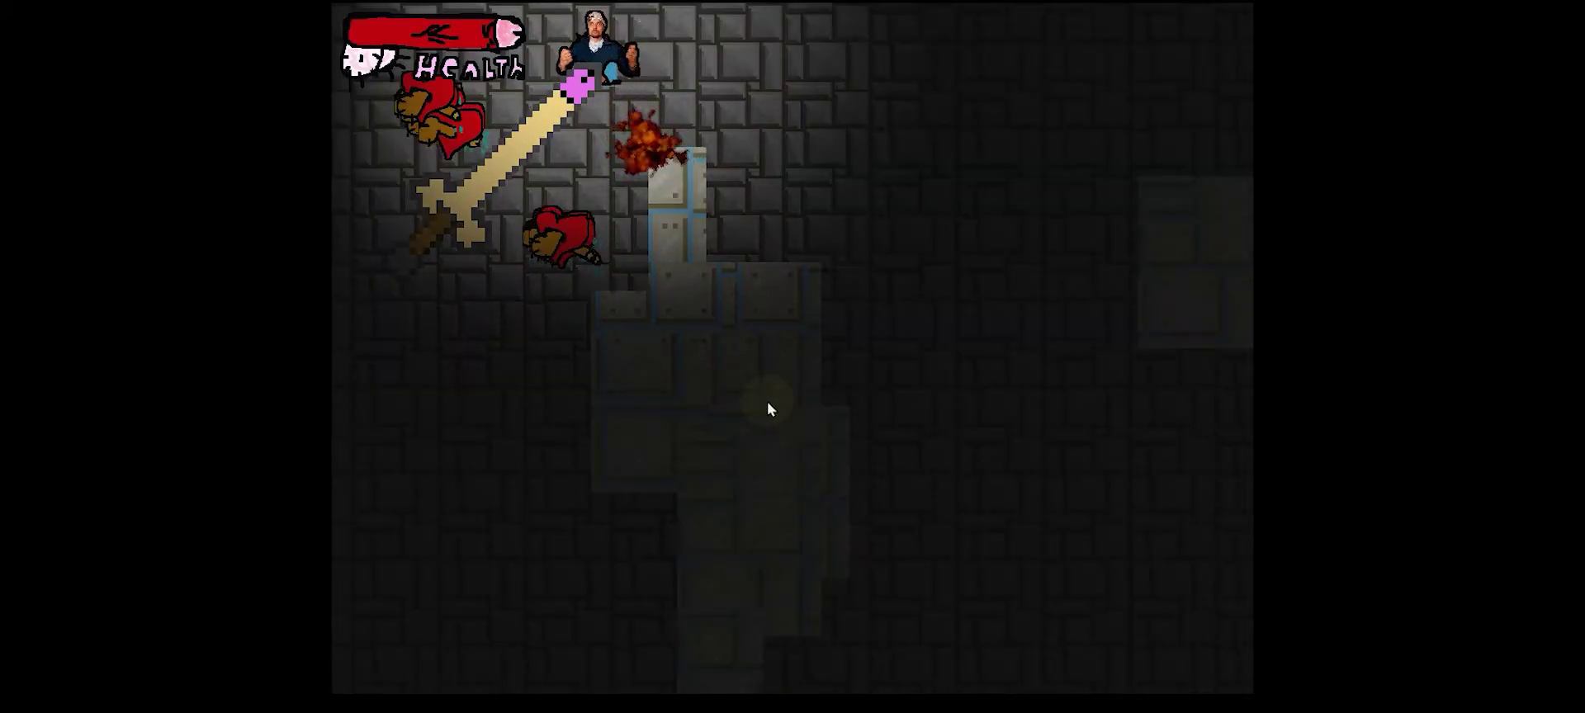
Guide the character from the giant sword past the plated walls down to the glowing blue circuit light.
key(s)
key(a)
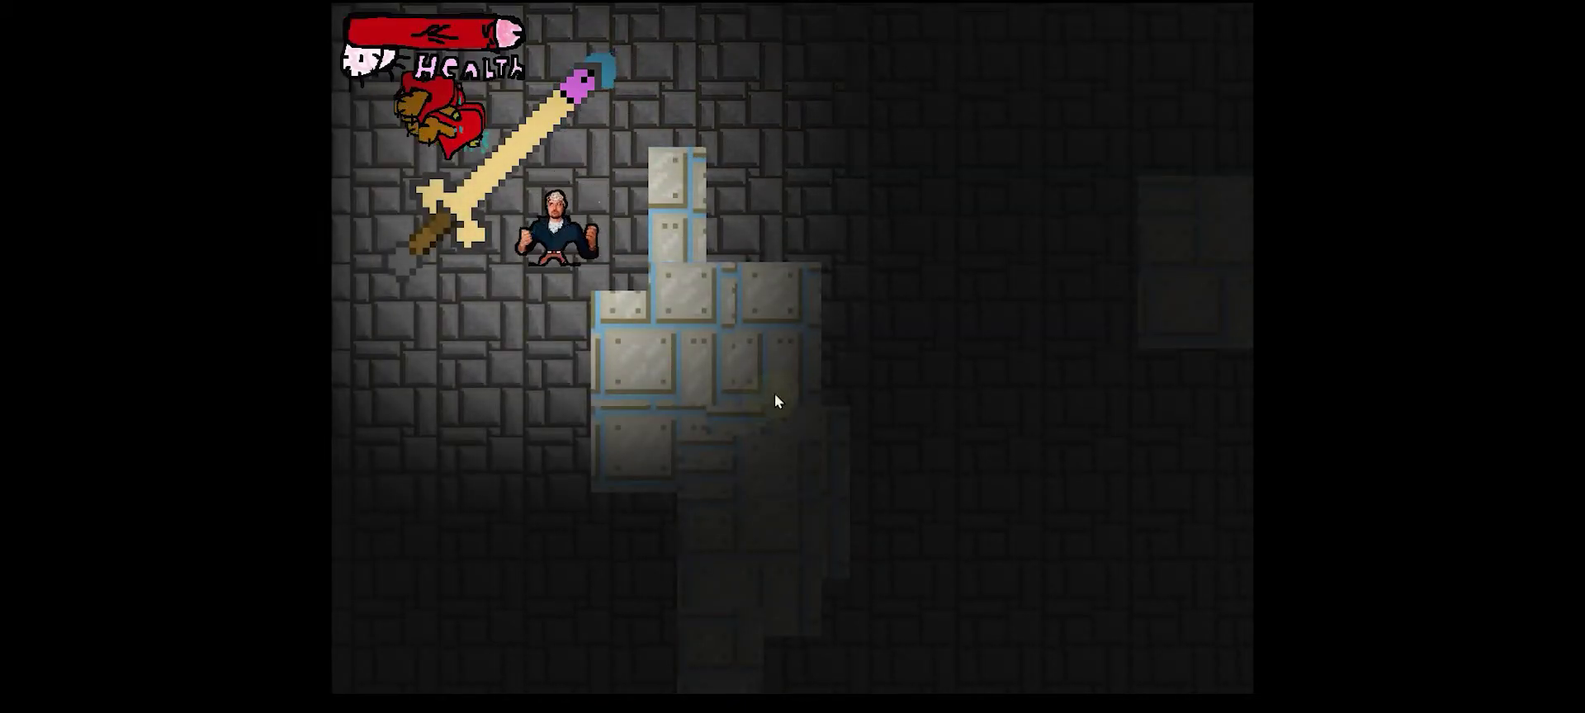
key(Down)
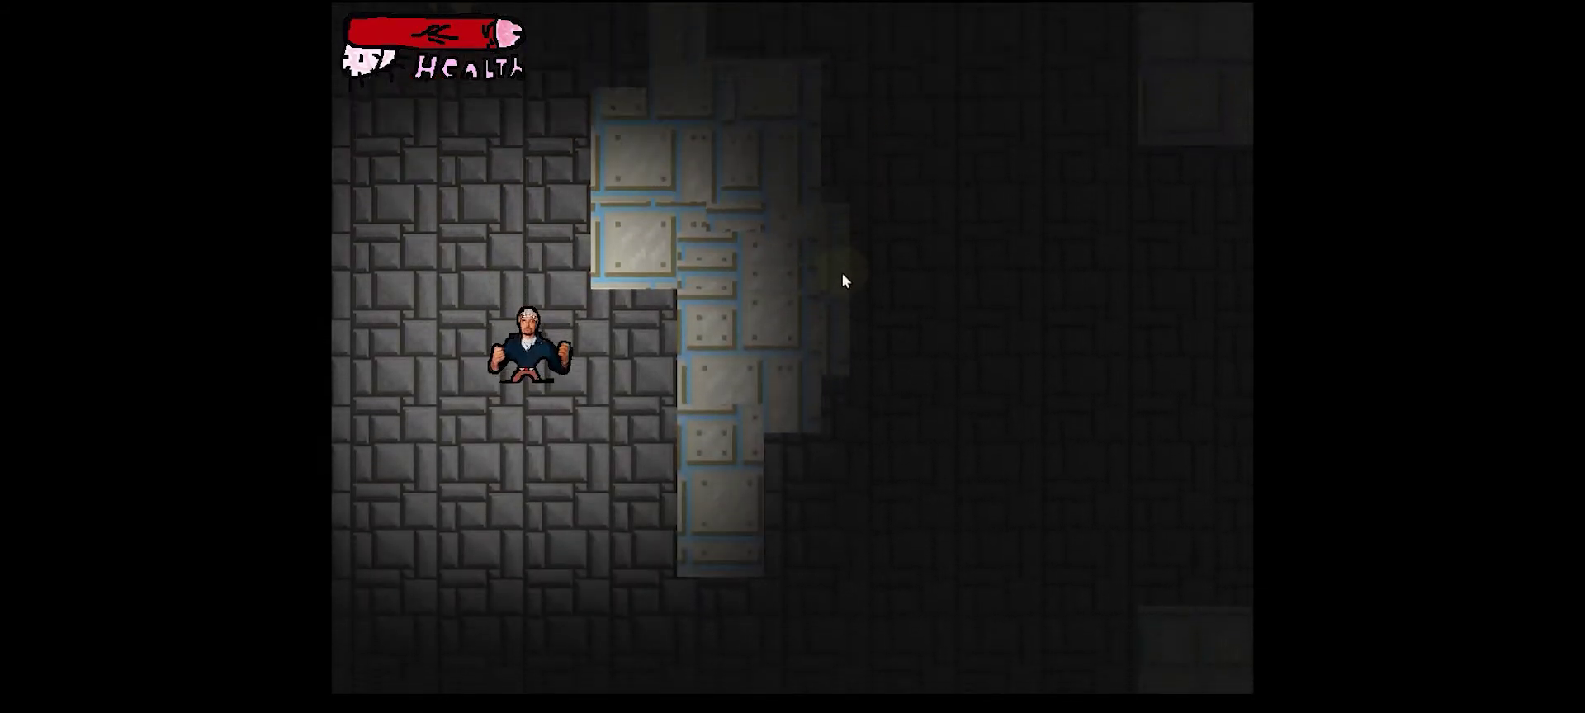
key(Down)
key(Right)
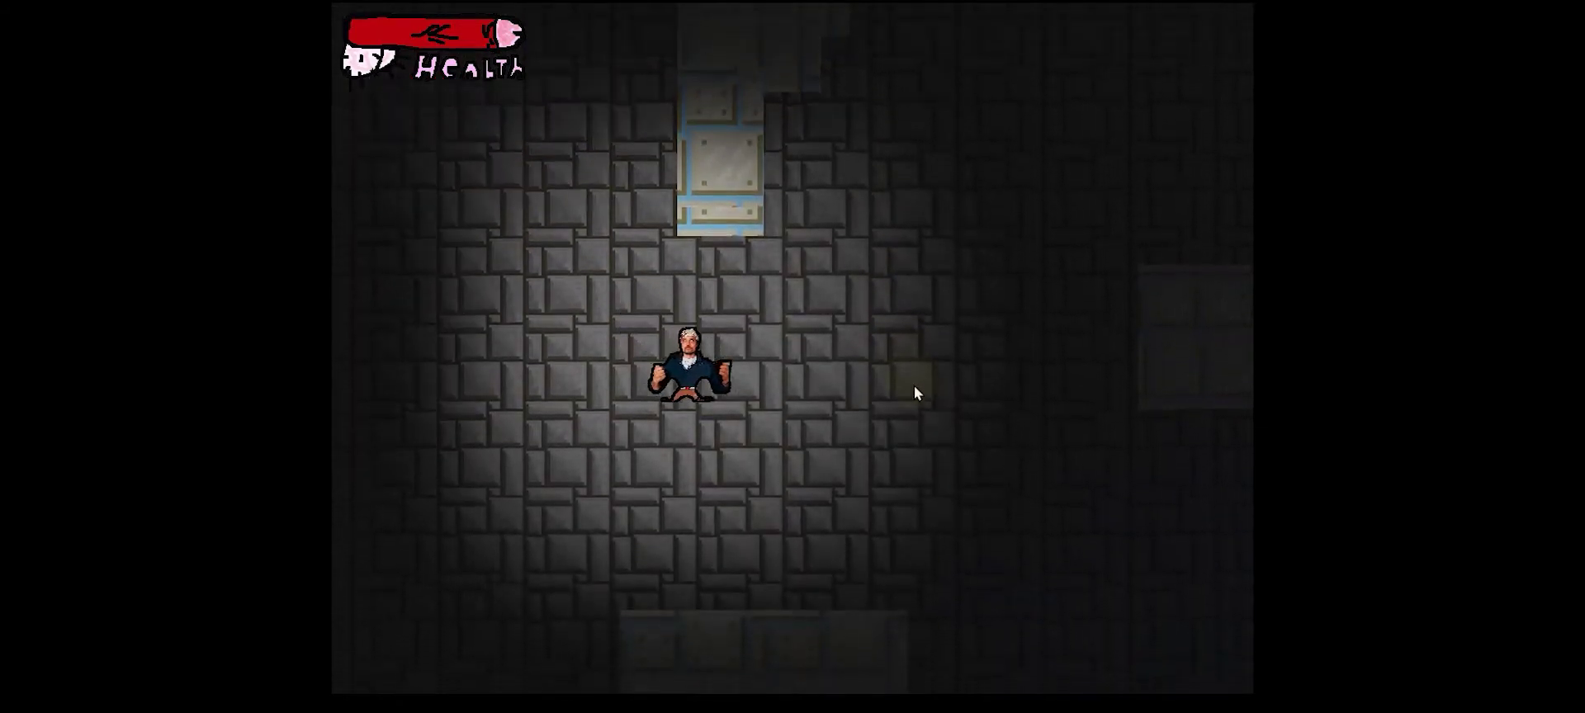
key(Down)
key(Right)
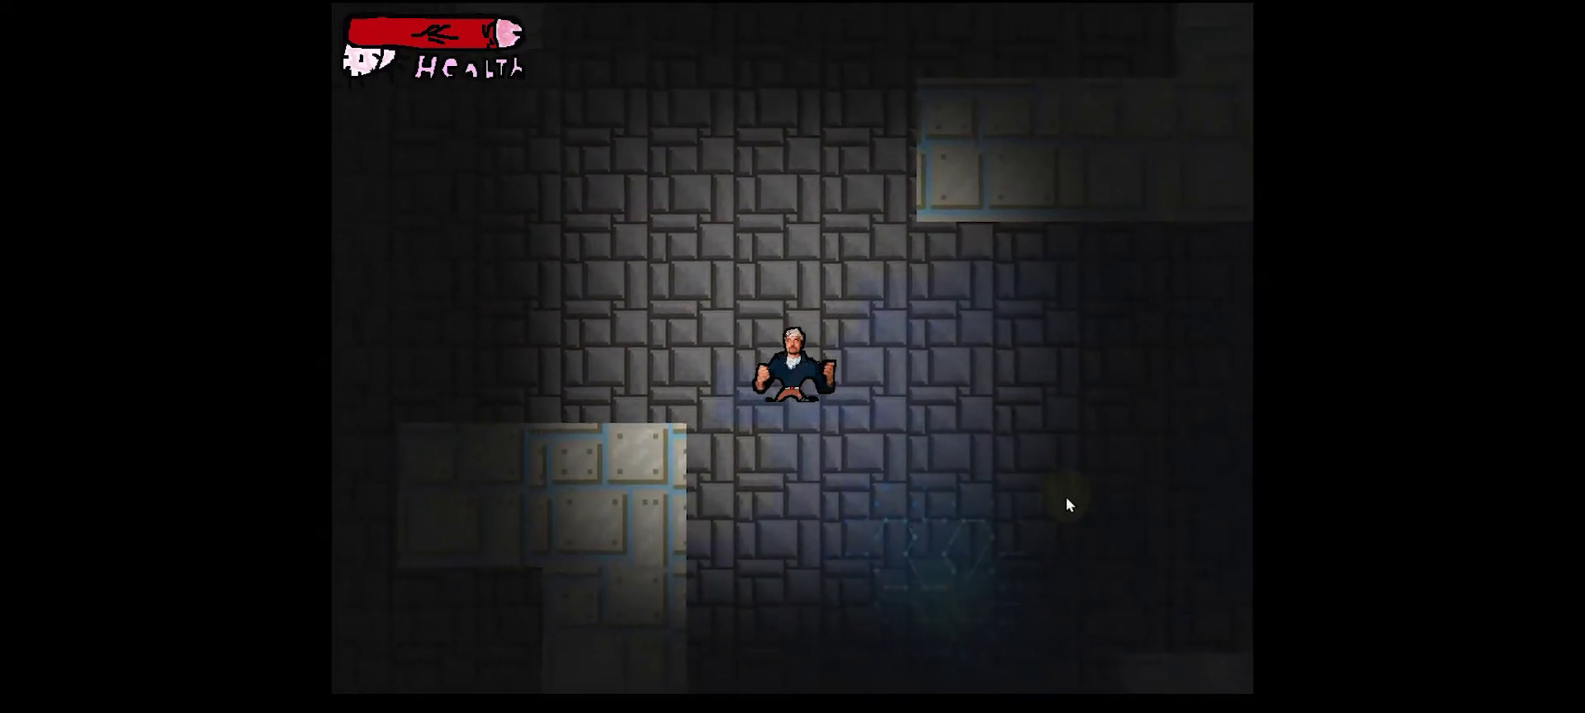
key(Down)
key(Right)
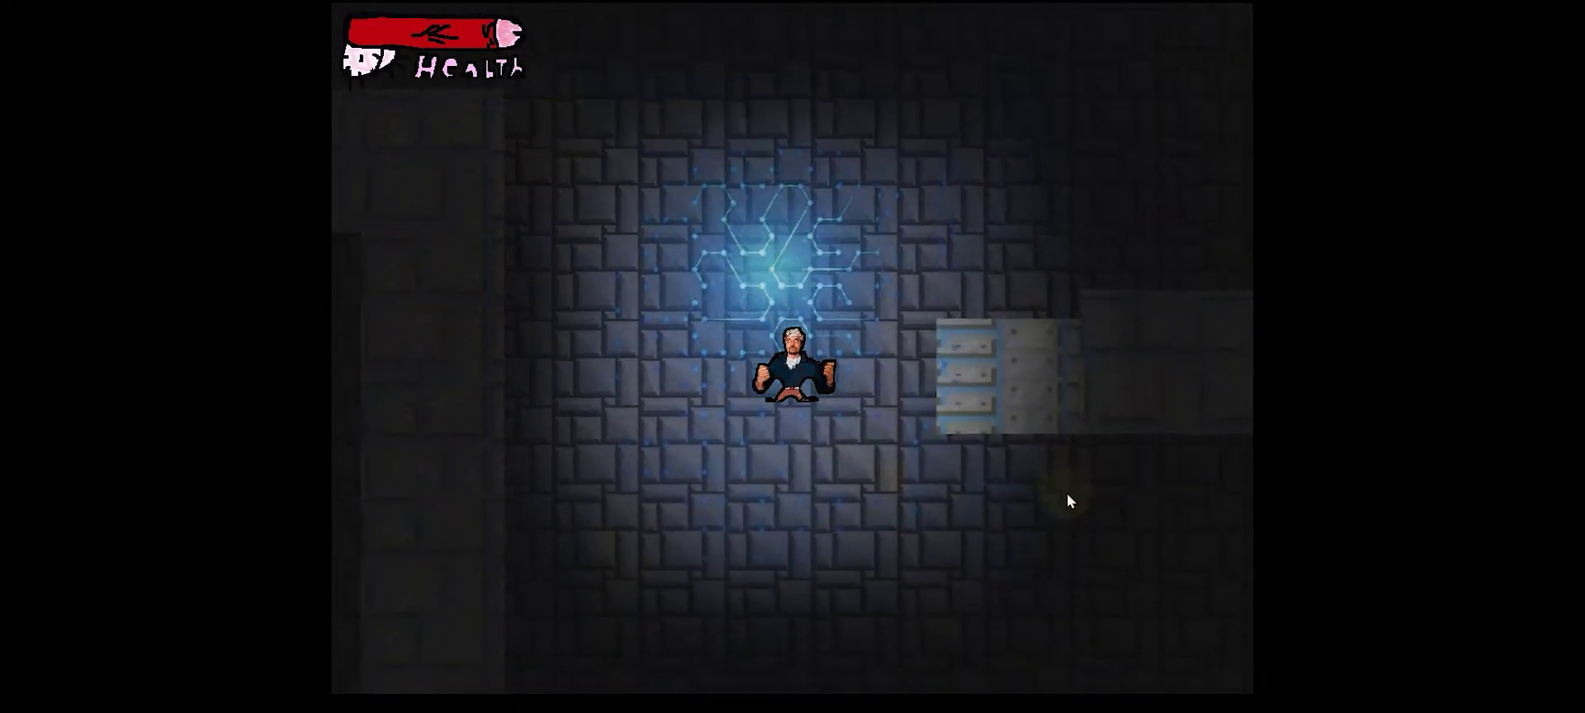
Guide the character from the blue circuit light to the corner where the narrow passage meets the plated walls.
key(Down)
key(Right)
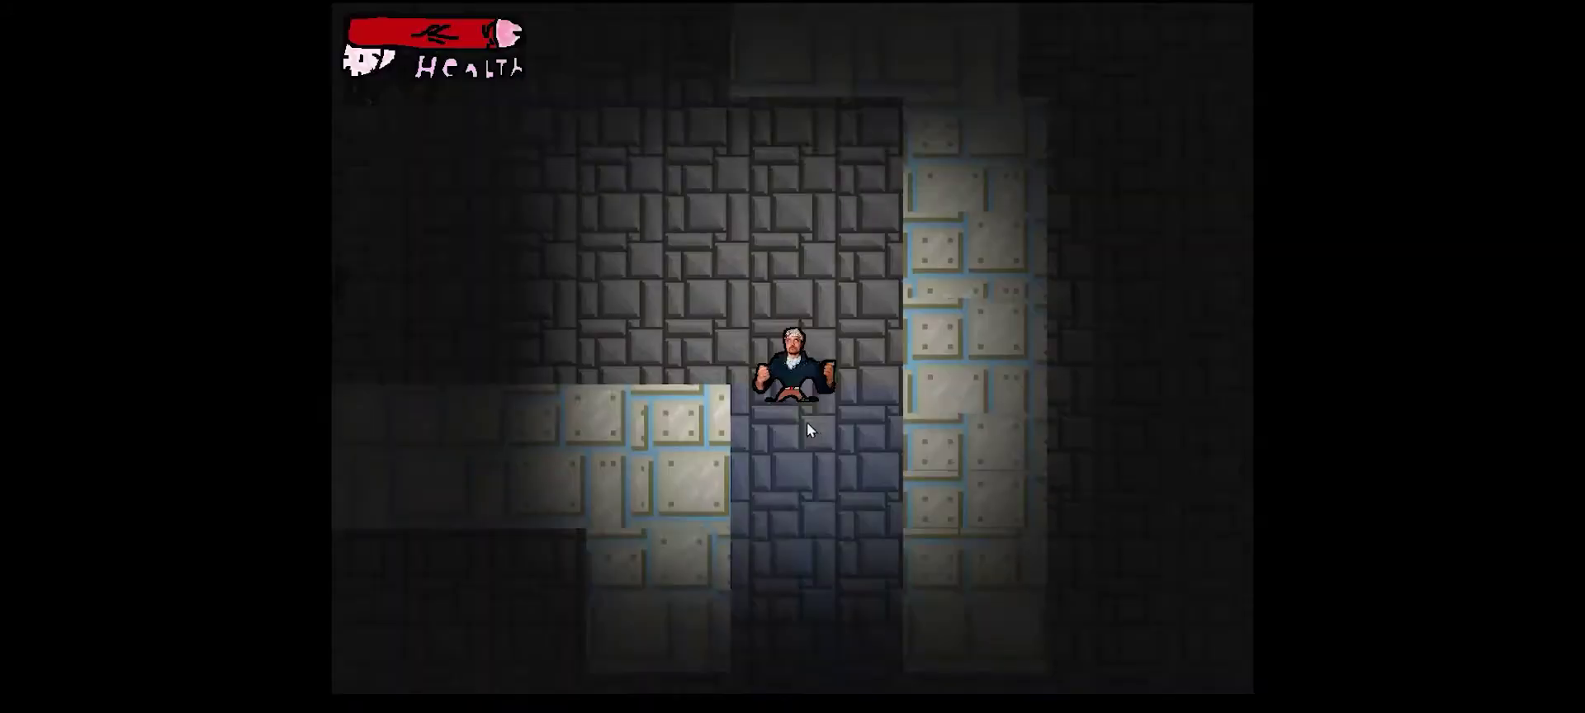
key(Up)
key(Left)
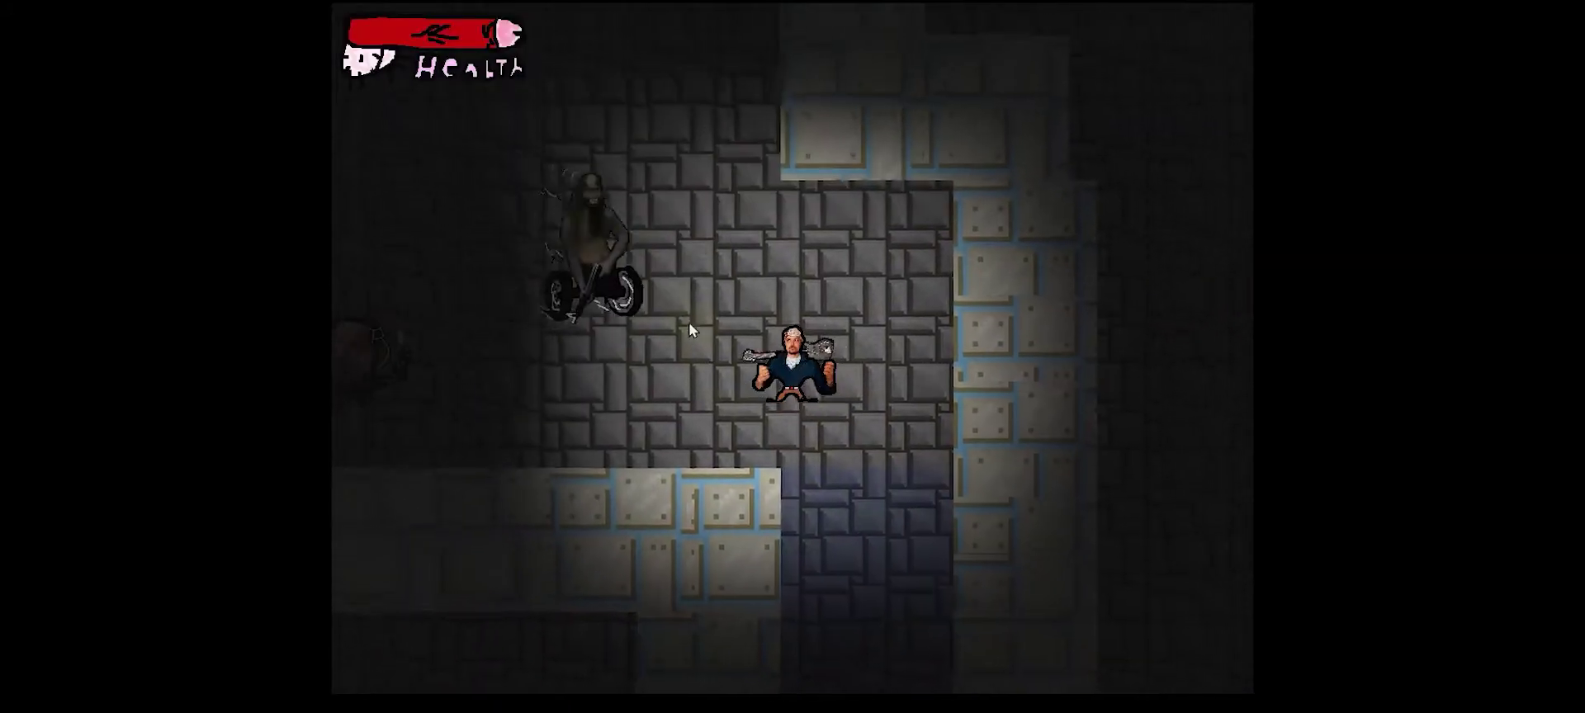
Throw guitars at the long-haired wheeled enemy while moving around the mouth of the narrow passage.
key(d)
click(686, 327)
key(s)
key(a)
click(720, 154)
click(687, 242)
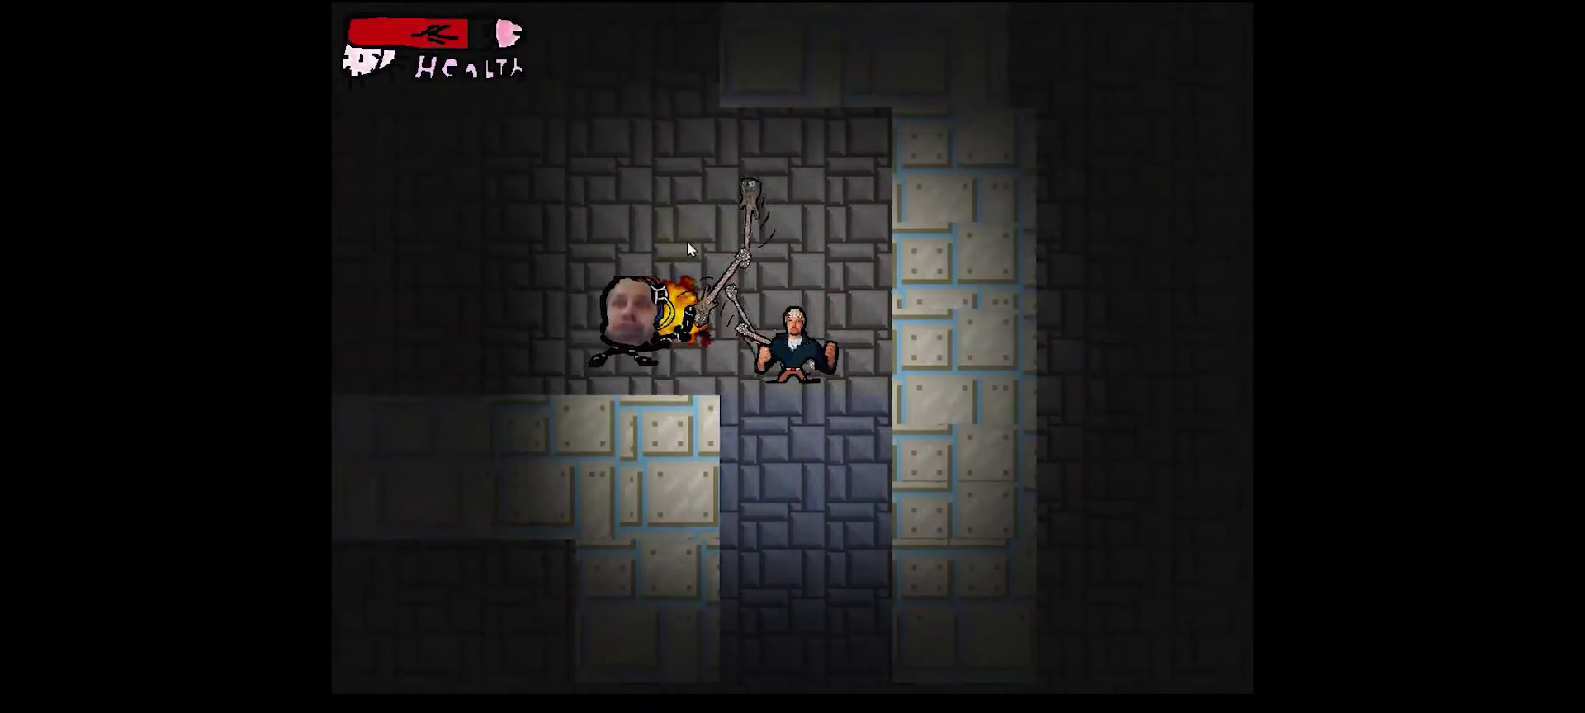
Throw more guitars up past the passage entrance while retreating between the two plated walls.
key(d)
key(s)
key(a)
click(712, 177)
click(736, 185)
key(w)
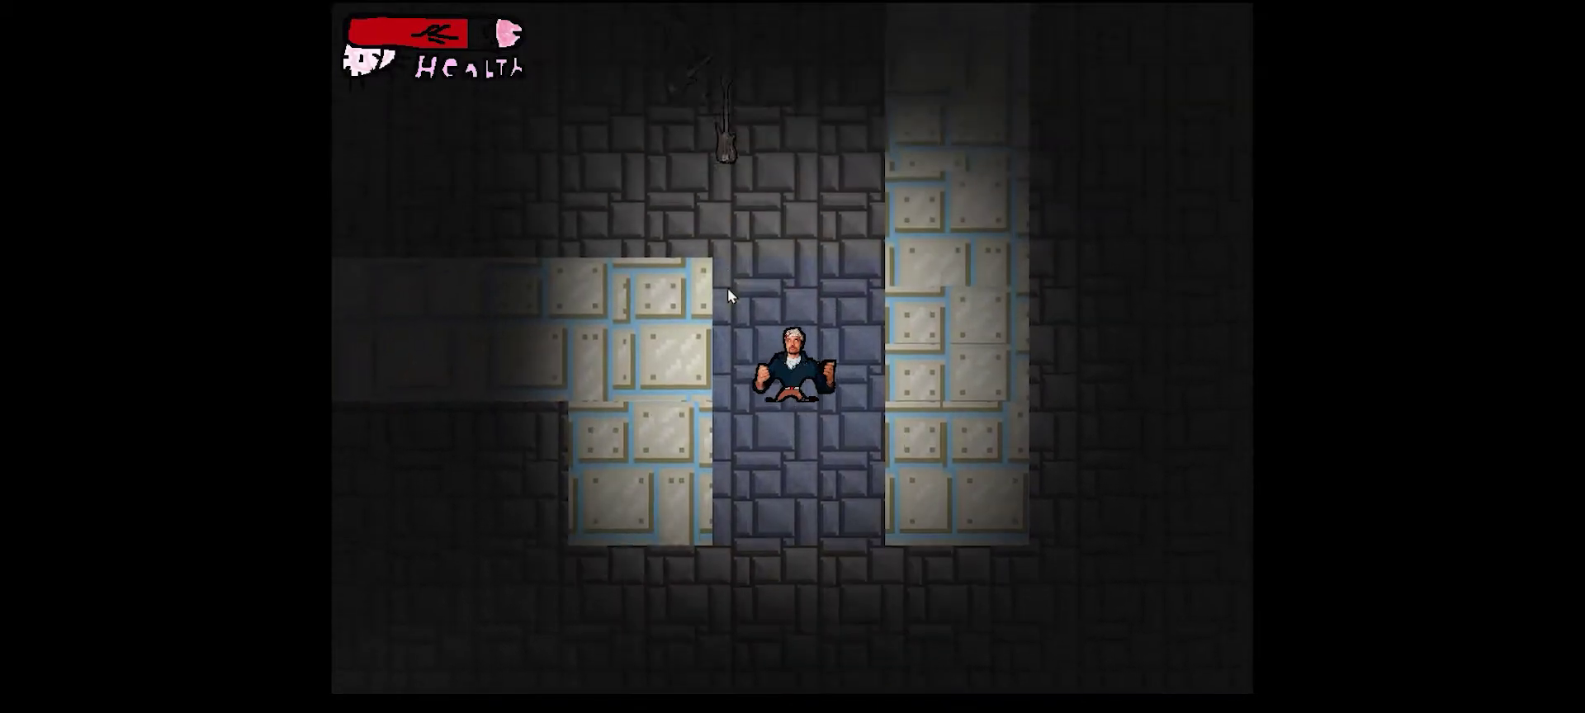
key(Up)
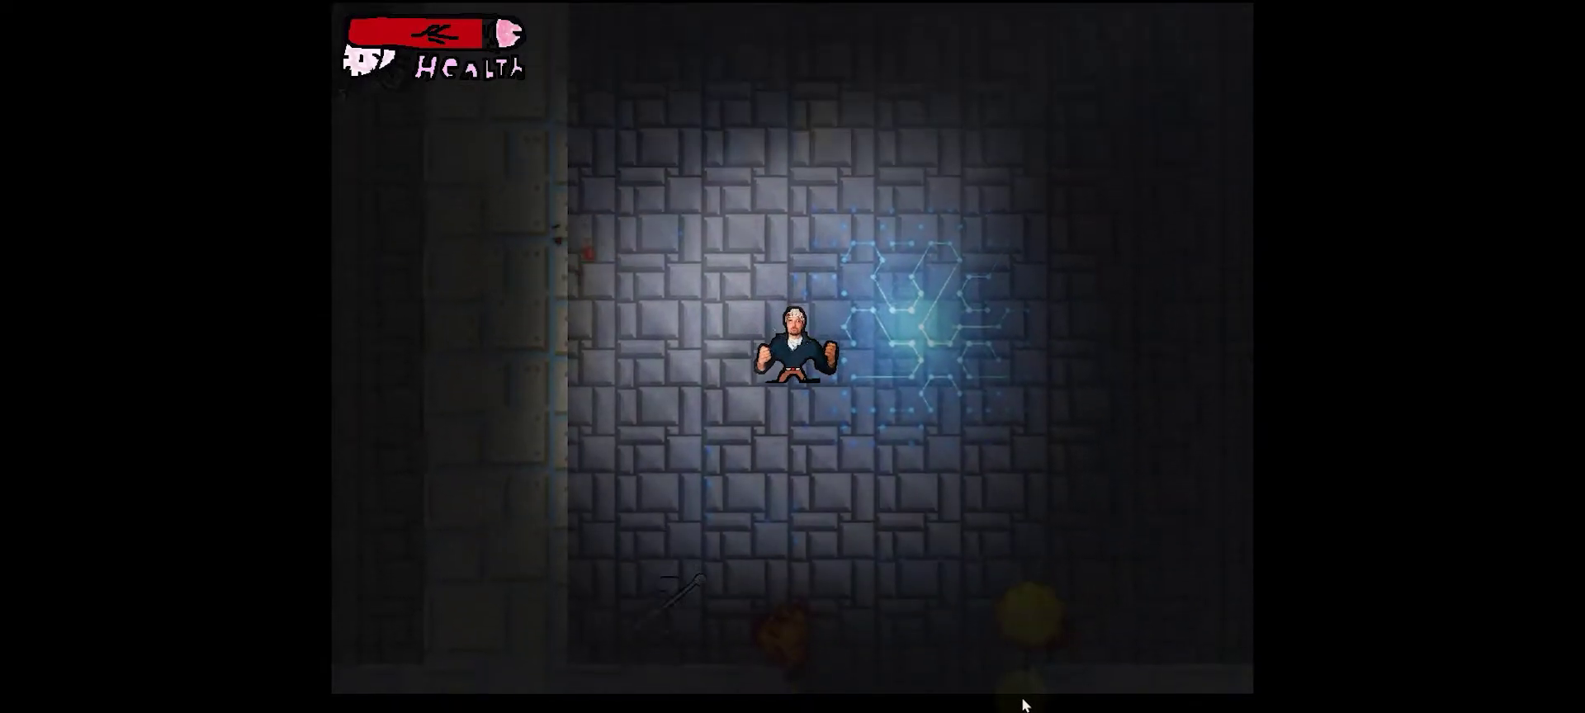
Guide the character down from the circuit light through the wall gap, around the plated corner below it.
key(Down)
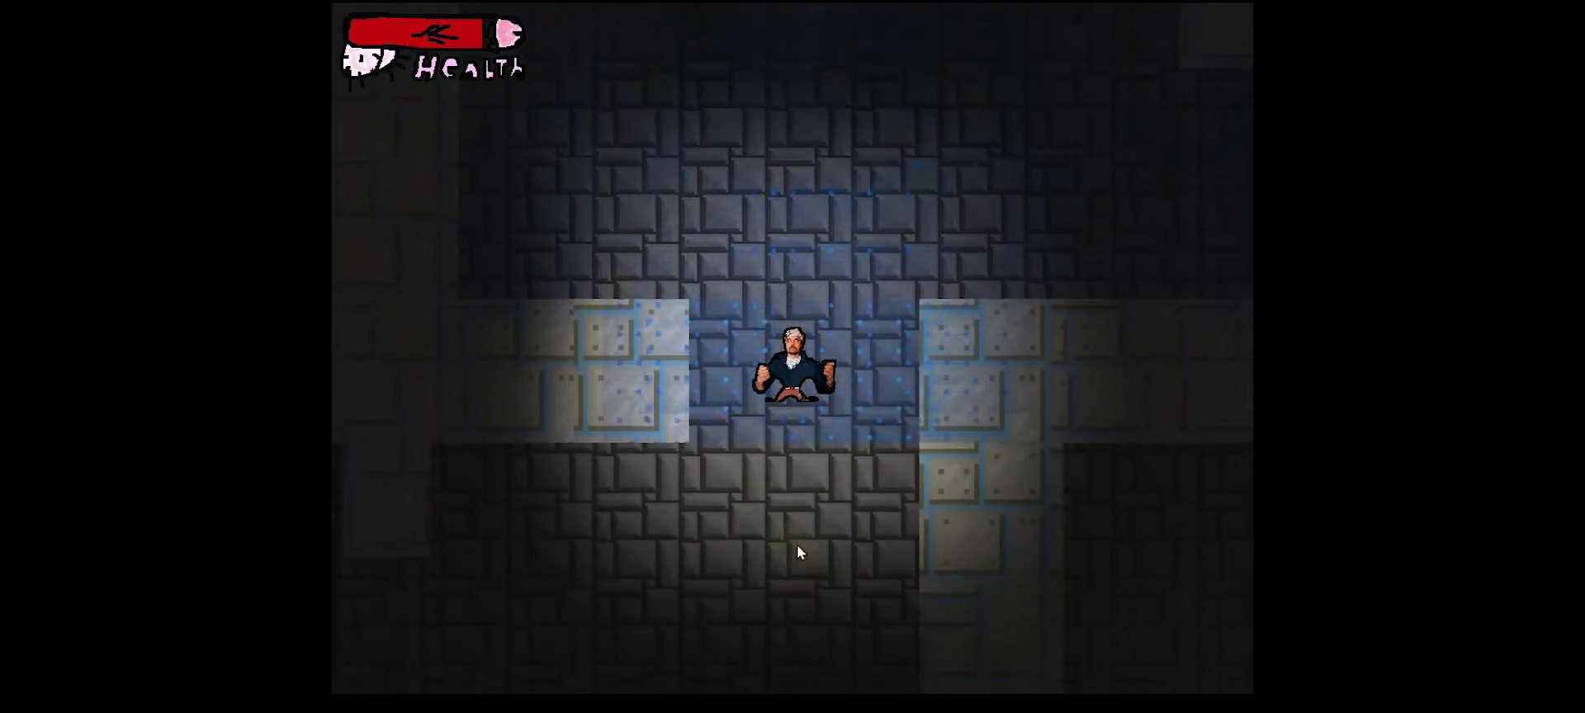
key(s)
drag(501, 424, 543, 240)
key(a)
key(s)
key(d)
key(w)
key(s)
key(a)
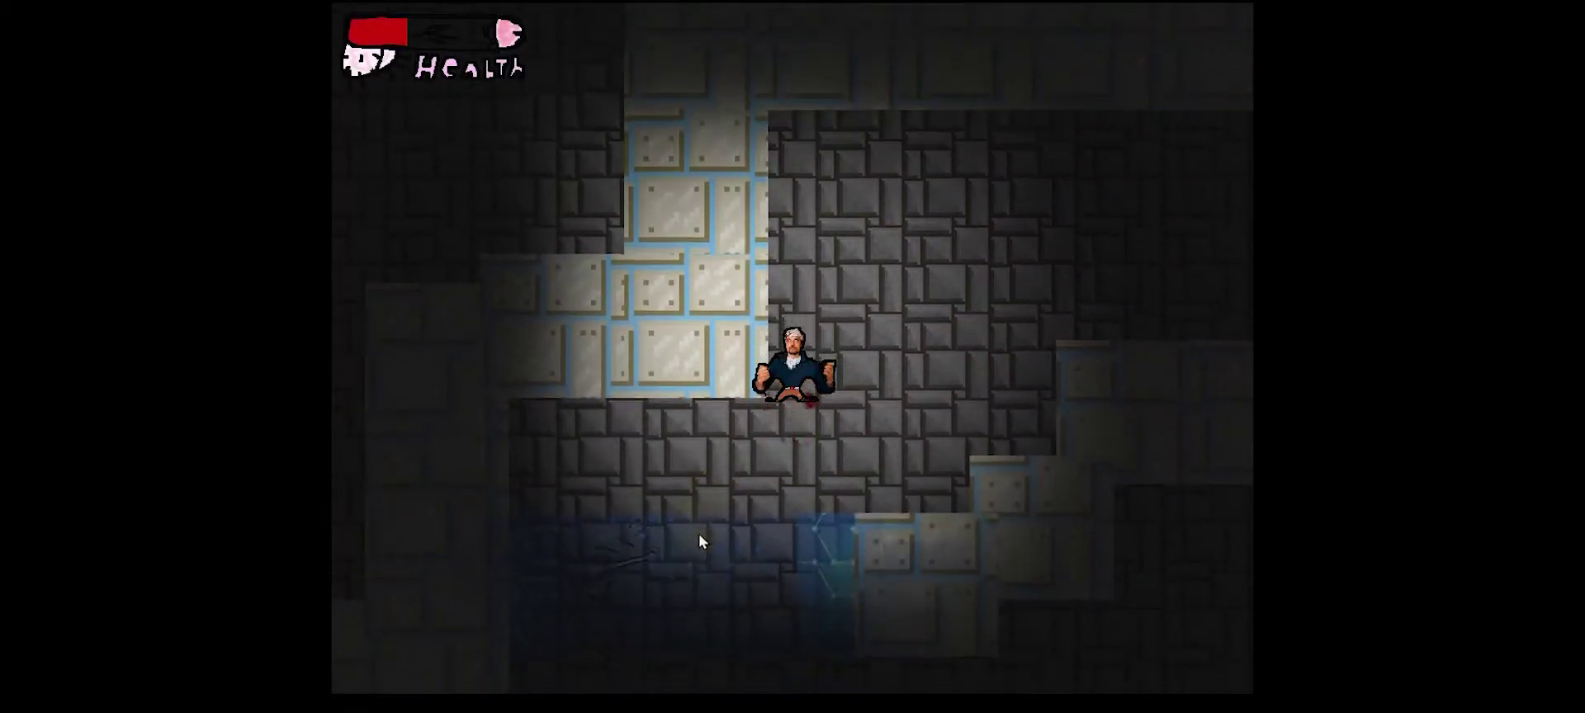
Cross the blue-lit gap to the lowest corridor and head right along it, throwing guitars ahead.
key(s)
key(a)
key(d)
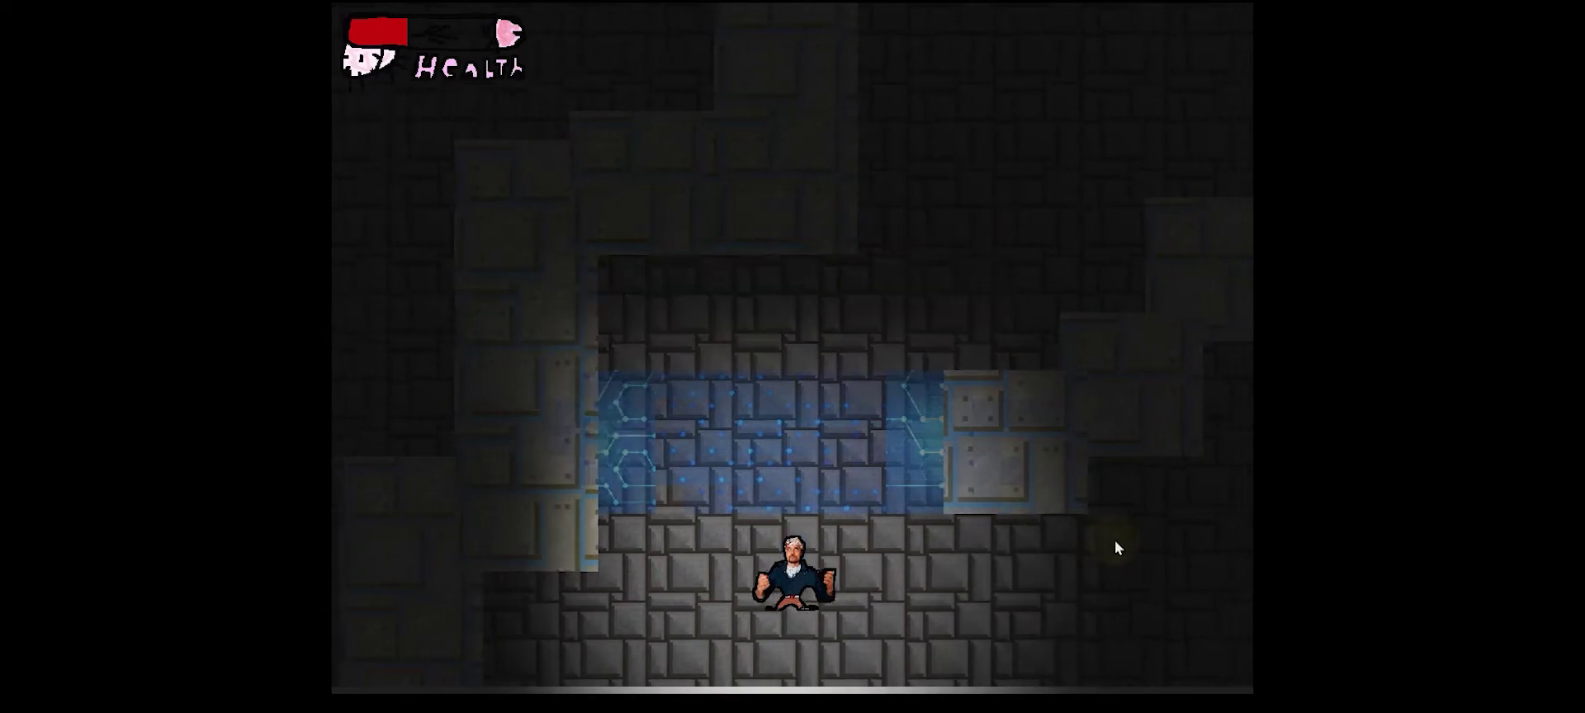
key(d)
click(1100, 464)
click(1115, 461)
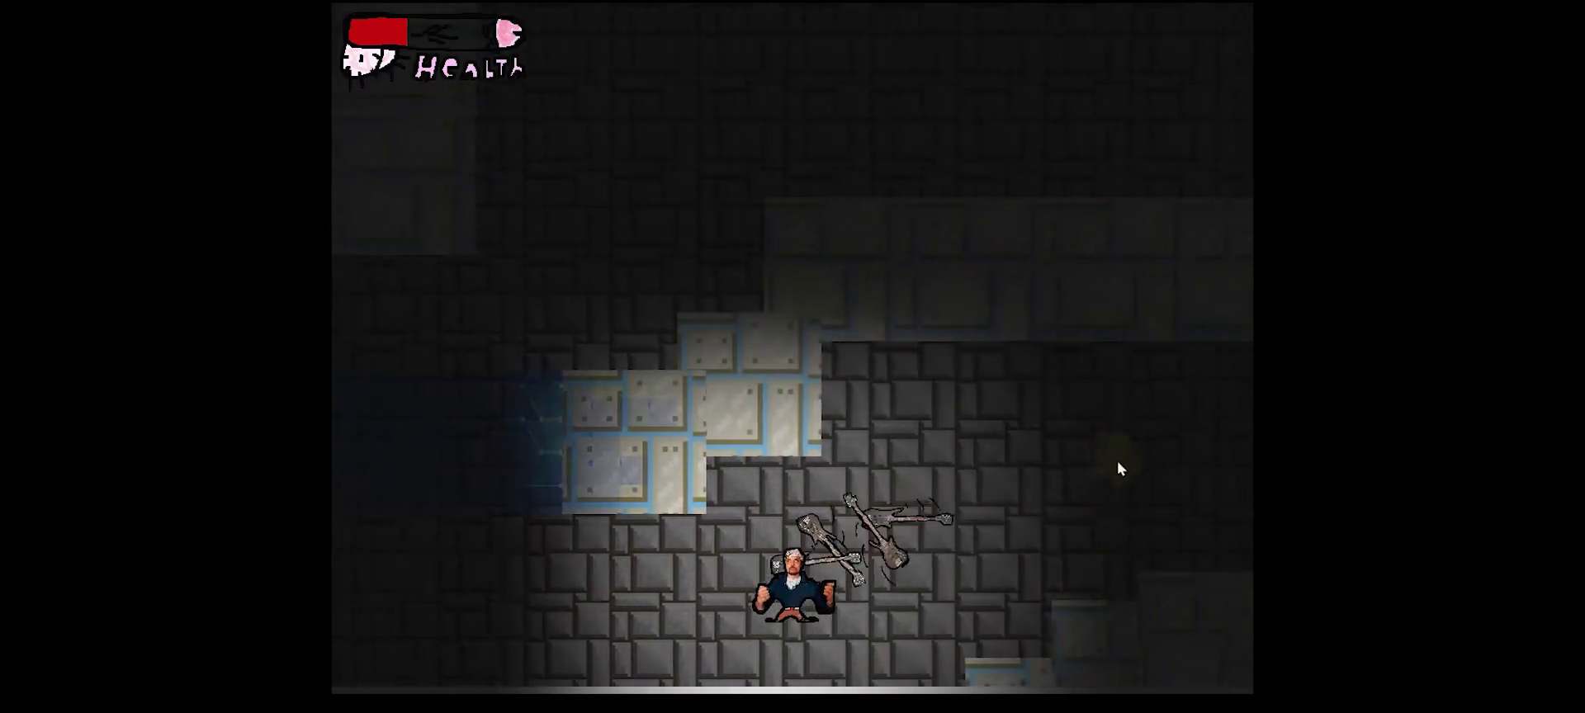
Attack the wheeled enemy beyond the stepped plated wall with thrown guitars while keeping a distance.
key(d)
click(1108, 479)
key(space)
click(1004, 488)
key(a)
click(1074, 452)
click(1068, 474)
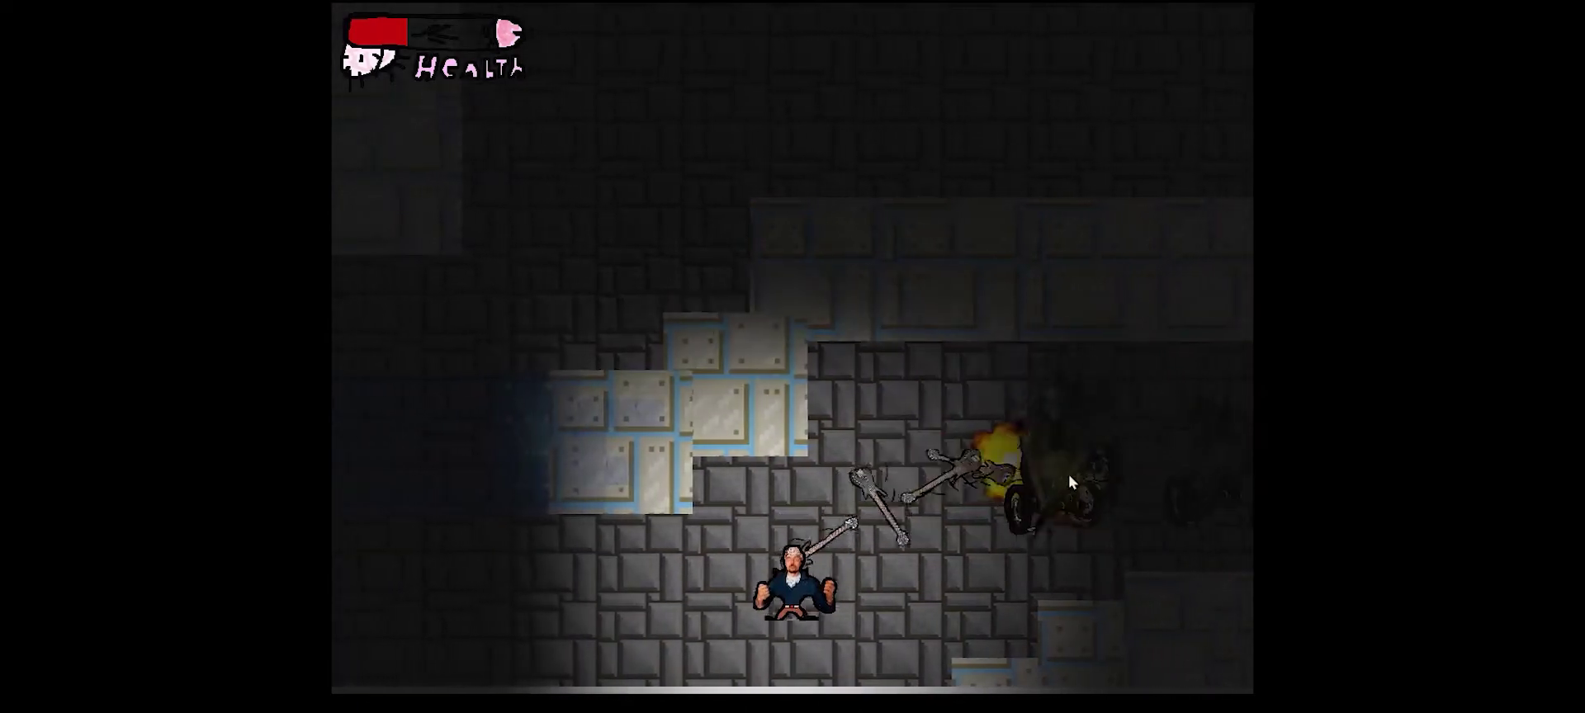
Move back and forth below the stepped wall, throwing guitars at the enemies approaching from the right.
key(a)
click(1029, 509)
click(1077, 566)
key(d)
click(1118, 559)
click(1108, 550)
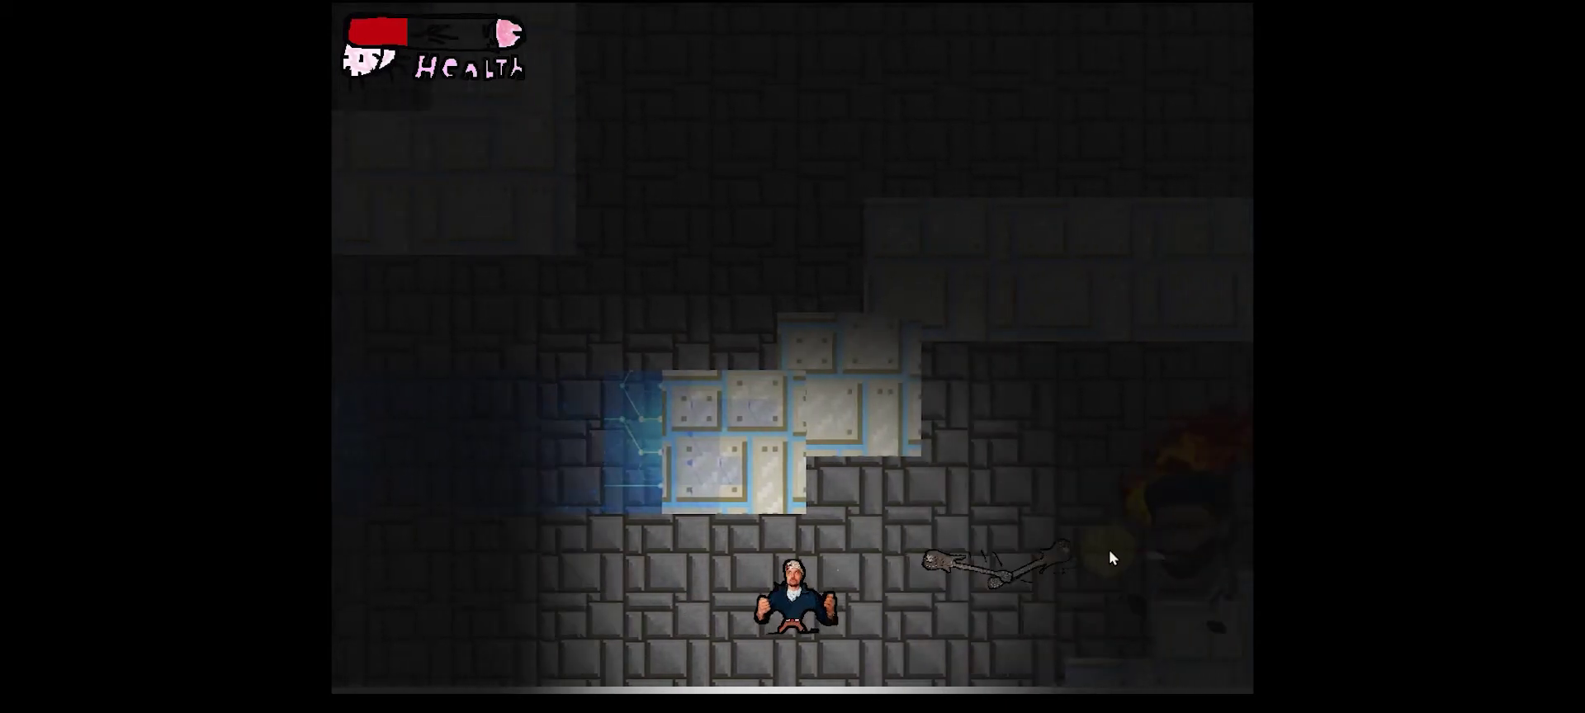
Back away left beneath the plated block while throwing guitars at the pursuing enemy.
click(1047, 562)
key(a)
click(1037, 563)
click(1037, 563)
click(1037, 562)
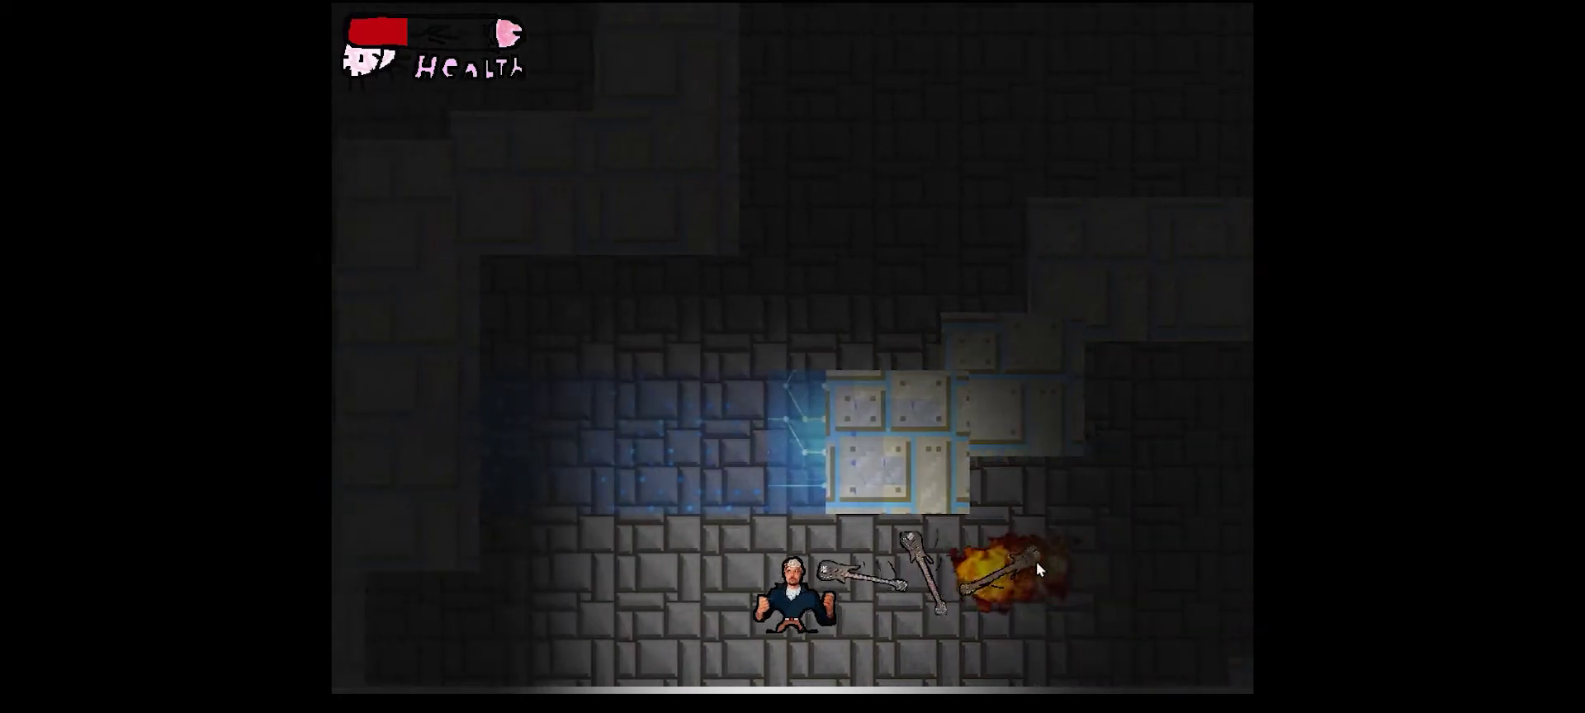
Advance right along the stepped plated wall, throwing guitars into the dark corridor ahead.
key(d)
click(1114, 554)
click(1164, 522)
key(space)
click(1245, 479)
click(1230, 485)
click(1212, 493)
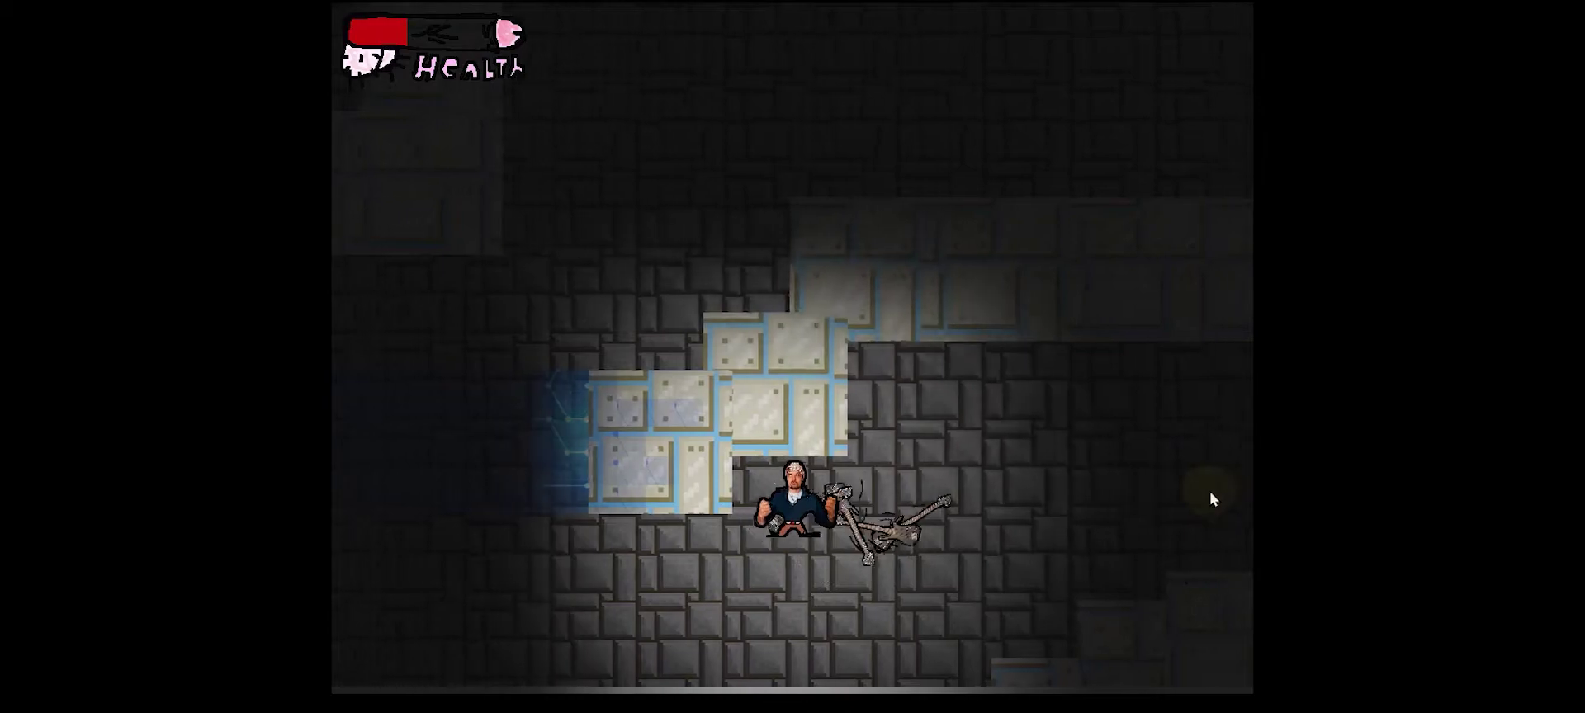
Push right into the corridor between the upper and lower plated walls under a steady stream of guitars.
click(1204, 500)
click(1200, 500)
click(1191, 489)
key(space)
click(1176, 487)
click(1161, 490)
click(1160, 518)
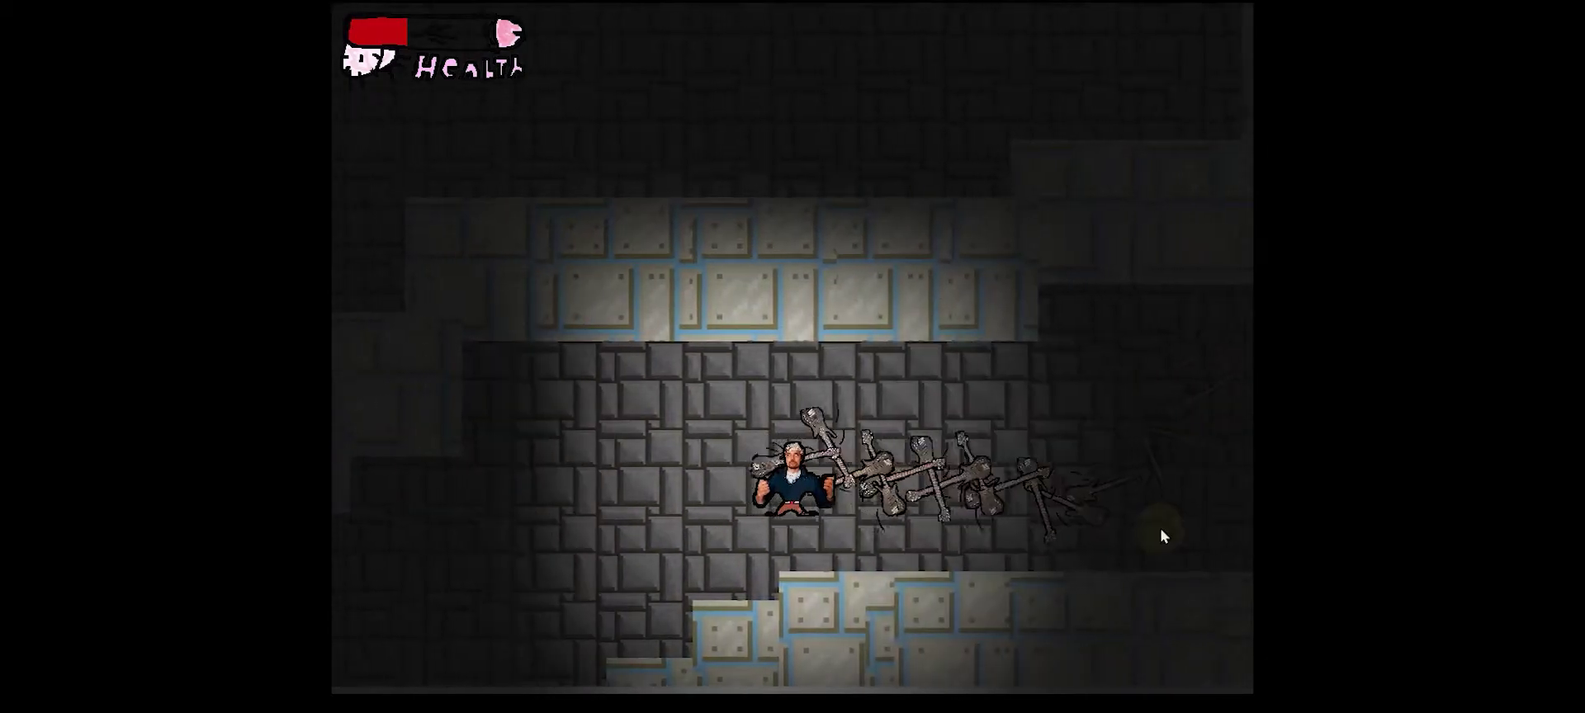
Throw guitars up and right from the corridor's end toward the enemy in the dark opening.
click(1164, 446)
click(1165, 355)
click(1139, 363)
key(space)
click(1103, 392)
click(1079, 359)
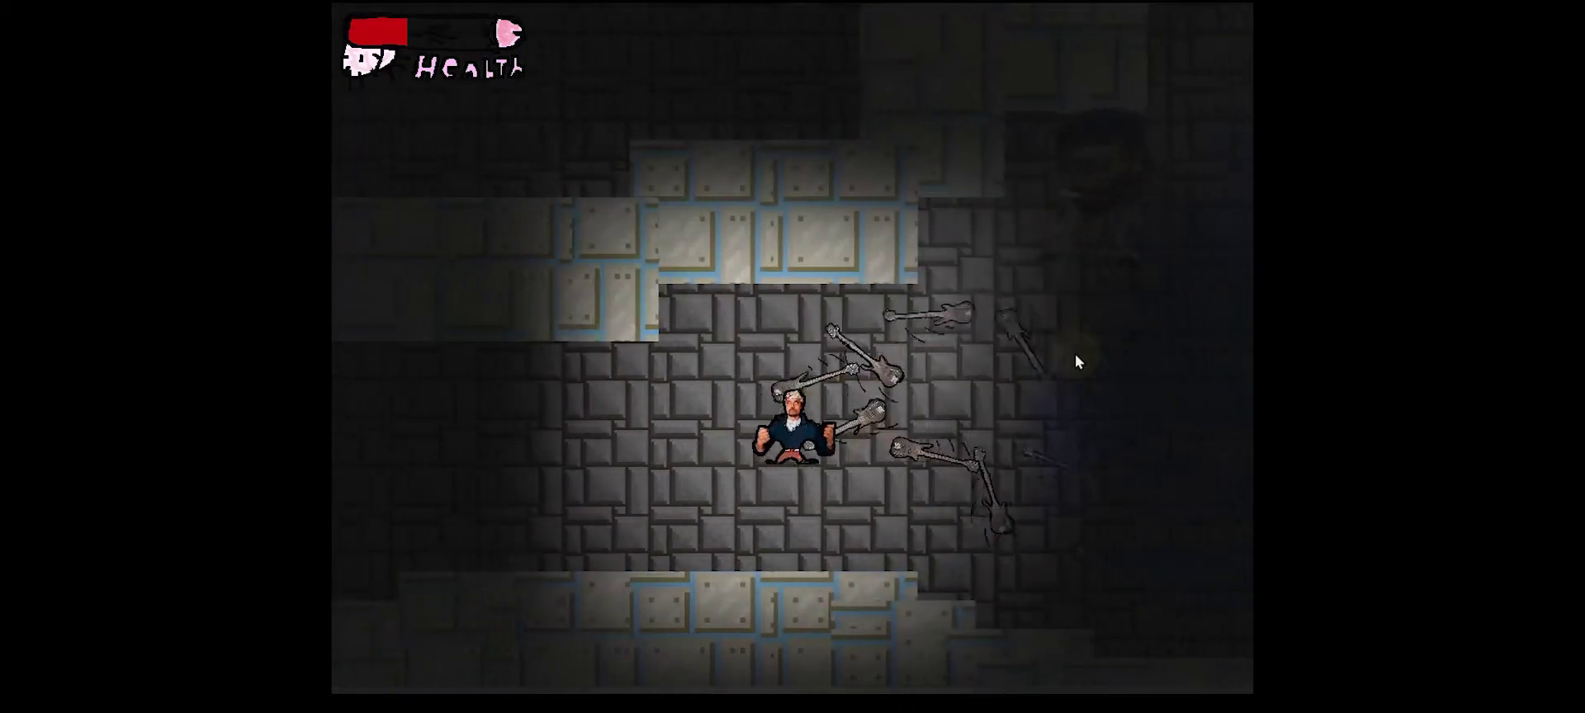
Attack the bearded big-headed enemy with guitars while backing left into the corridor.
click(1042, 310)
click(1014, 271)
key(a)
click(1003, 293)
click(1024, 330)
click(1049, 365)
key(space)
click(1048, 365)
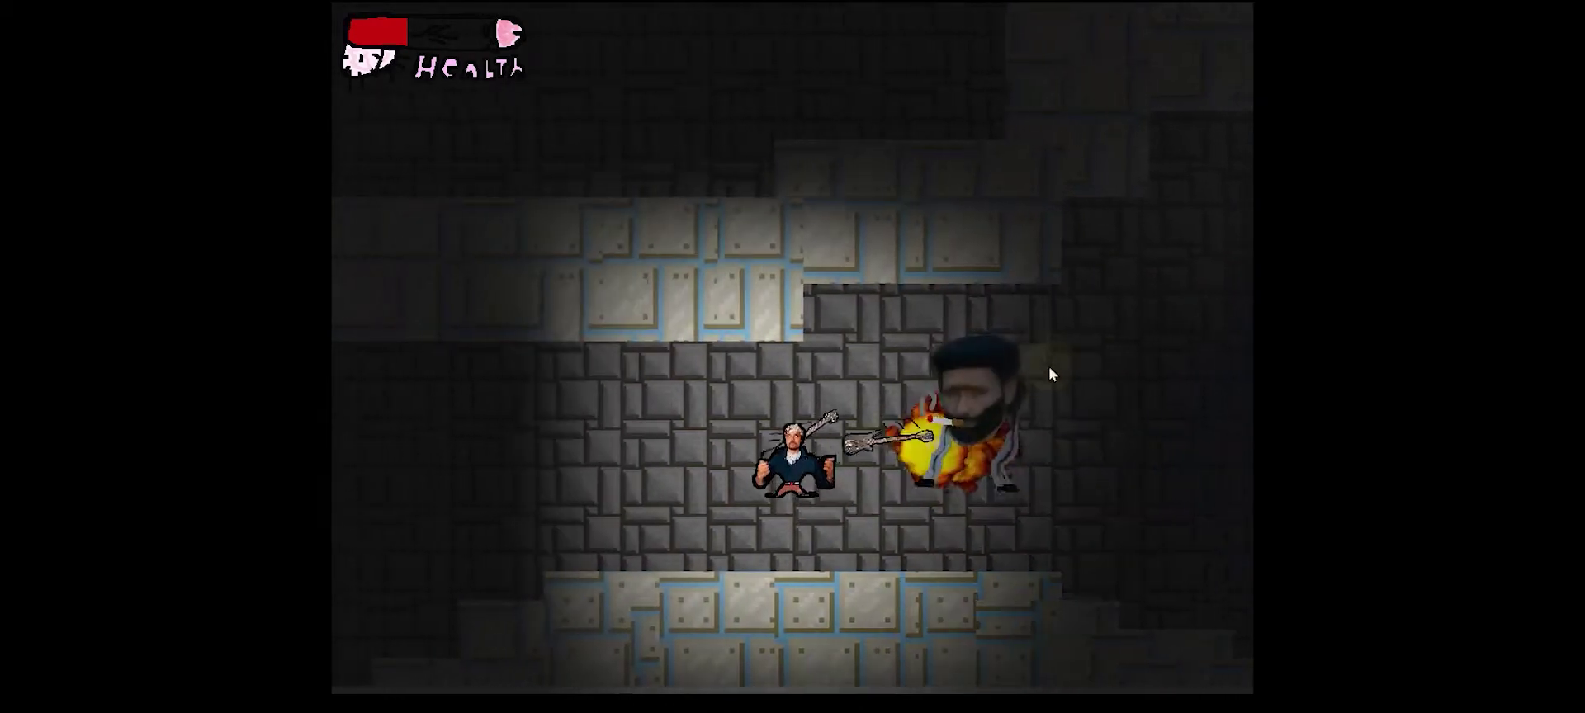
Retreat farther left along the corridor and throw another guitar back to the right.
key(a)
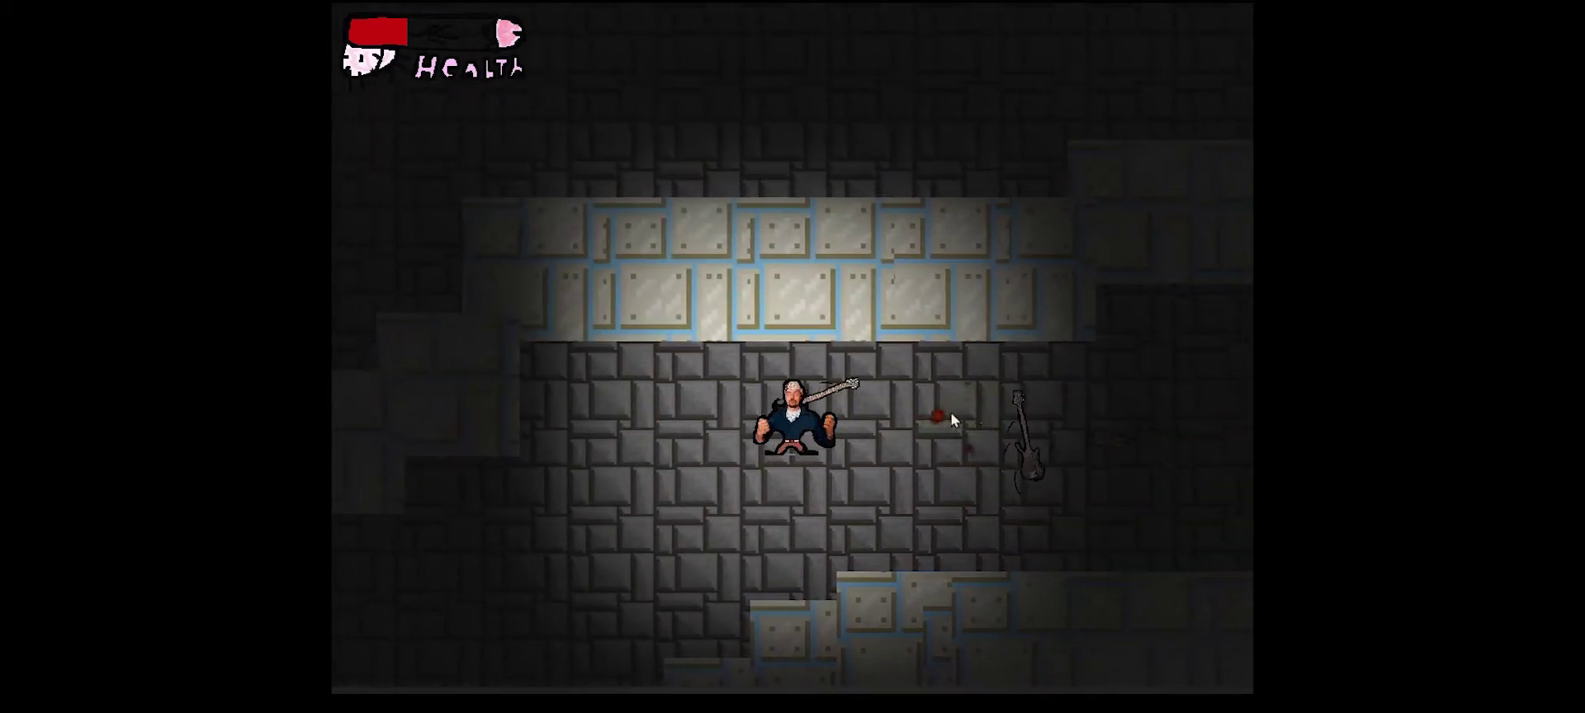
key(d)
click(917, 421)
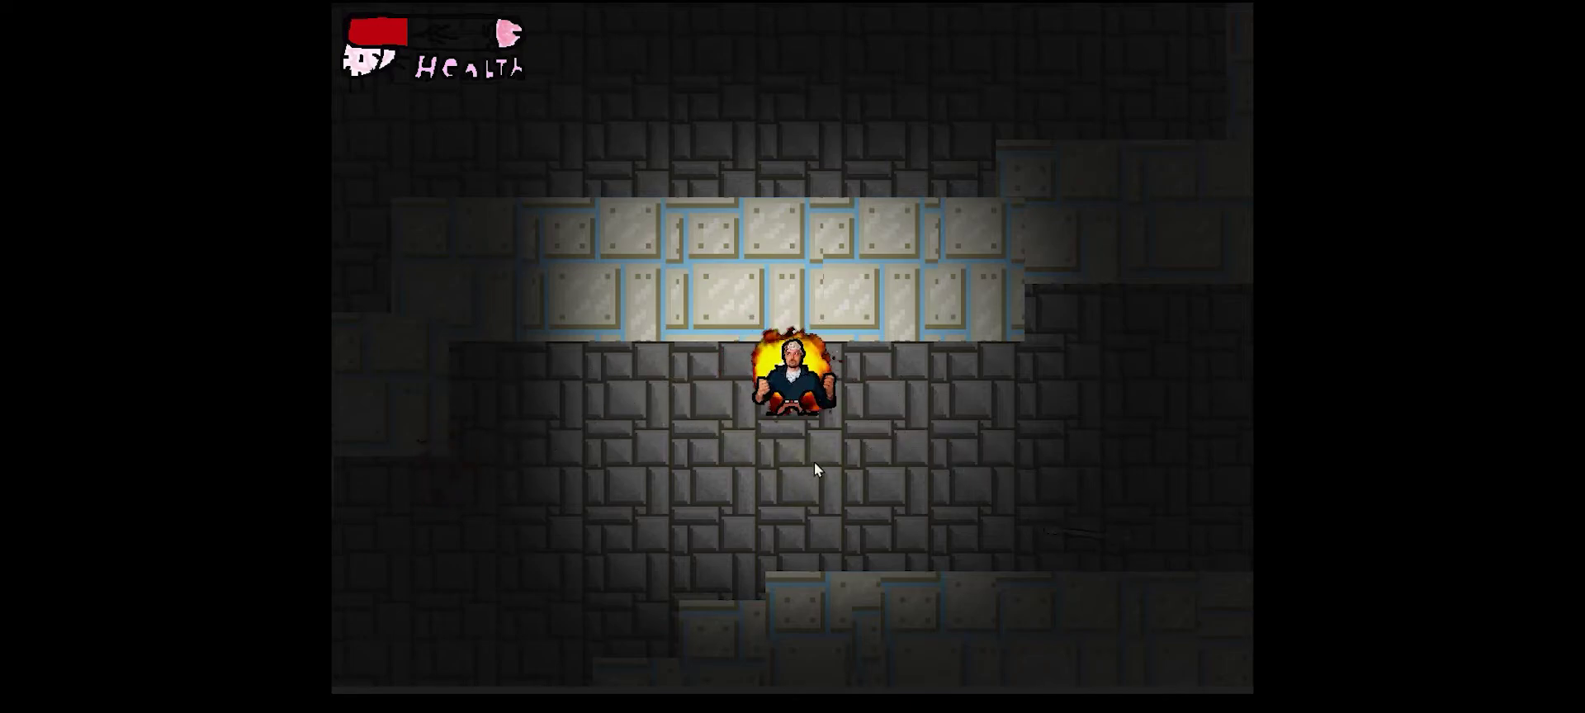
Walk right out of the corridor toward the blue circuit light, throwing guitars up and right.
key(d)
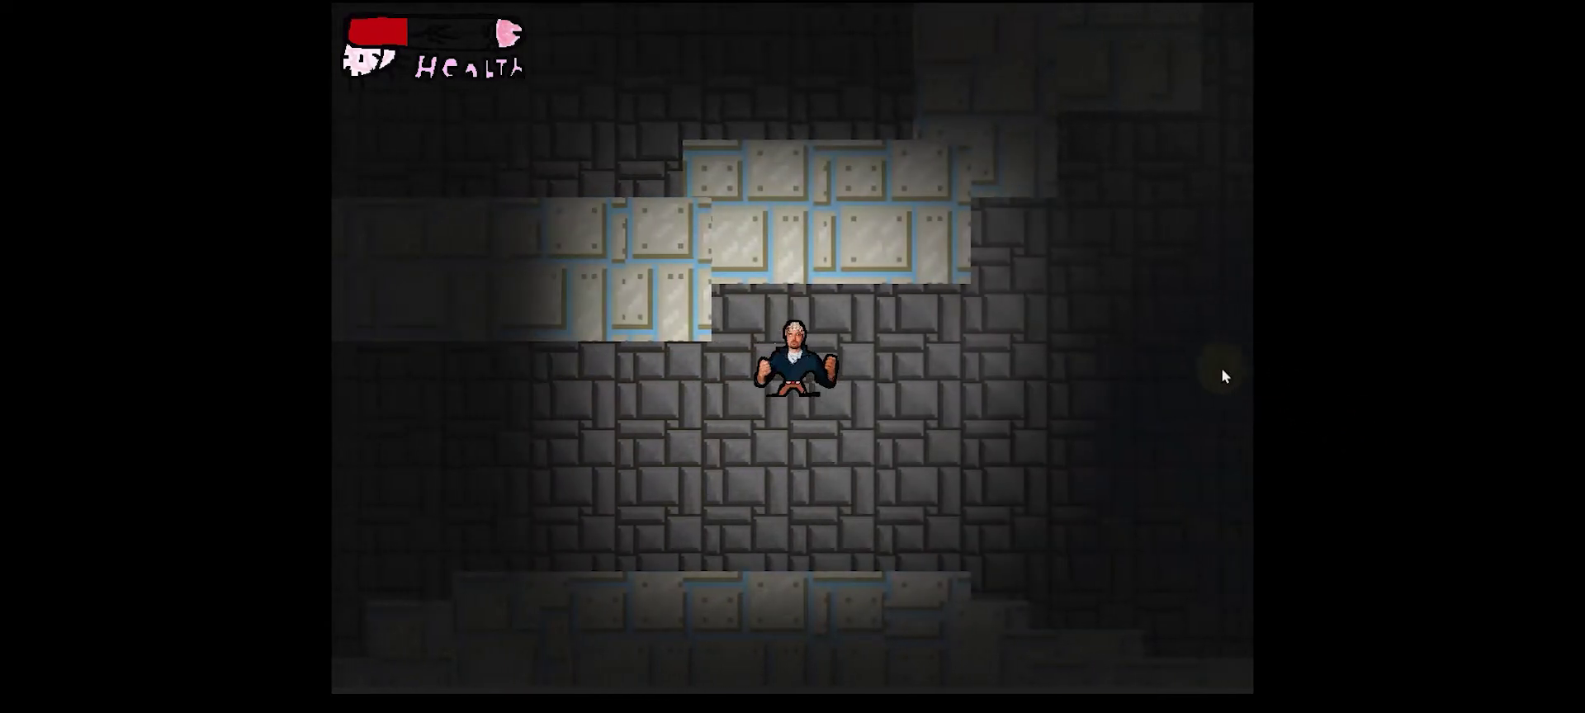
key(d)
click(1119, 206)
click(1040, 116)
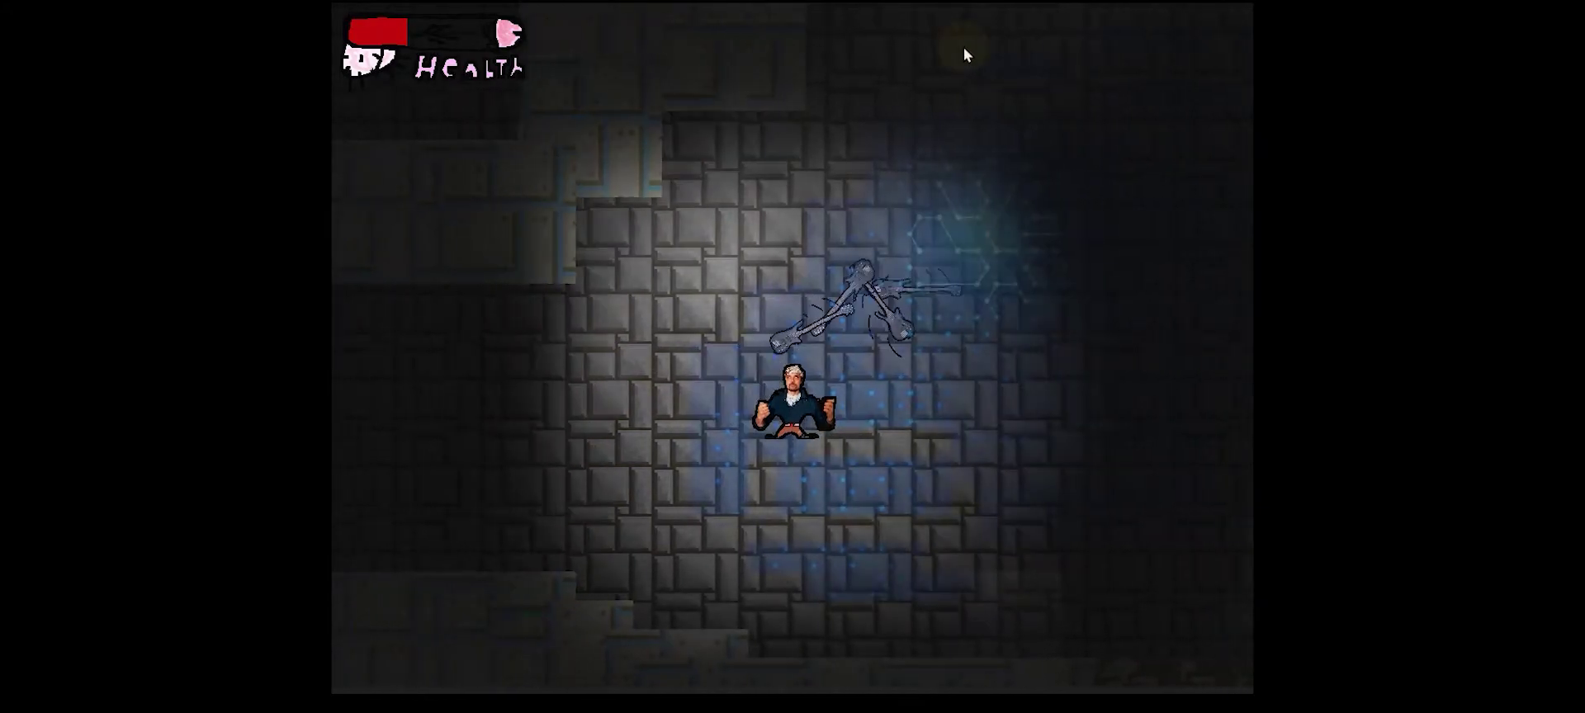
Circle below the circuit light while throwing guitars at the enemy to its right.
key(d)
key(w)
click(1085, 255)
key(a)
key(s)
click(975, 311)
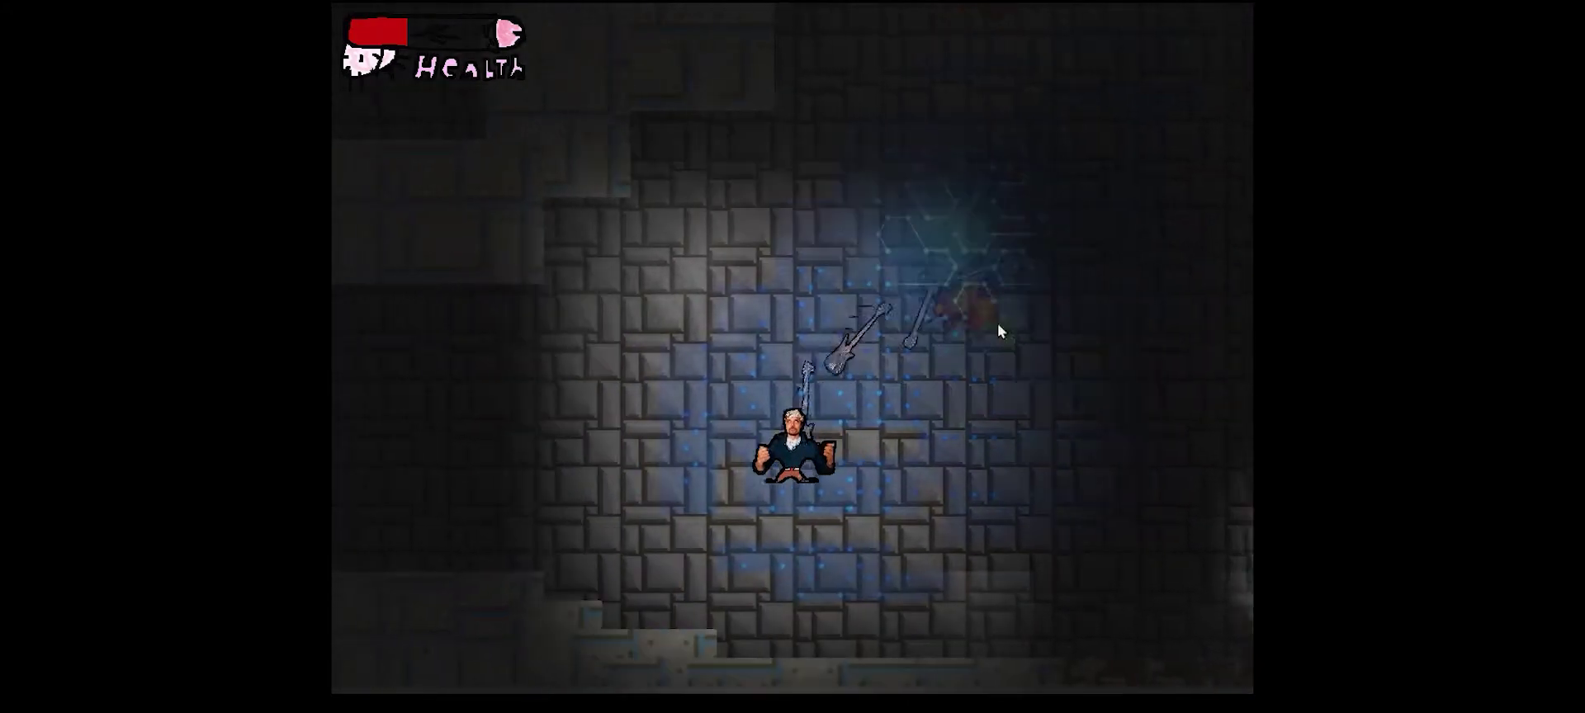
Throw guitars around the open room and collect the red heart in the brightly lit area.
key(w)
click(1147, 439)
key(d)
click(1047, 465)
key(s)
click(958, 119)
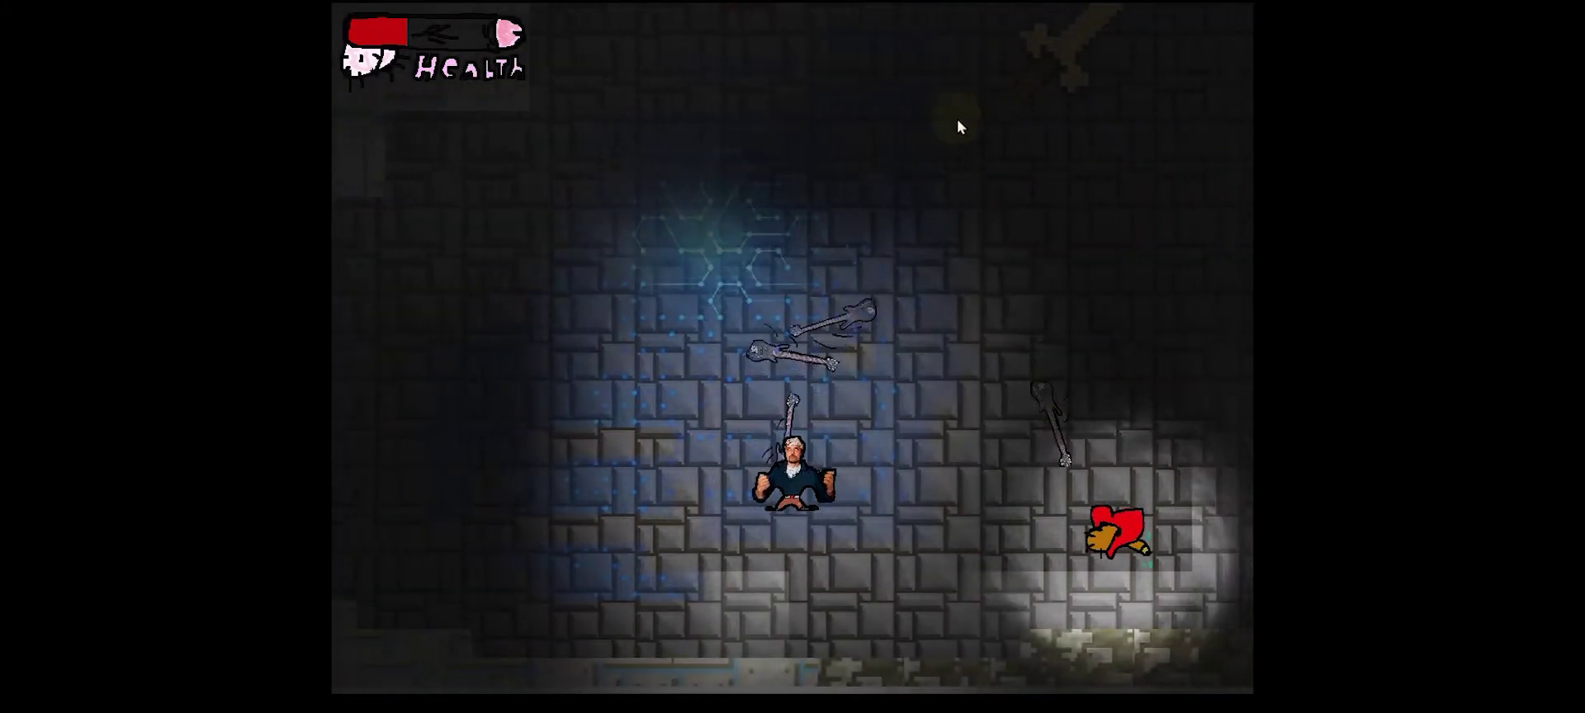
key(d)
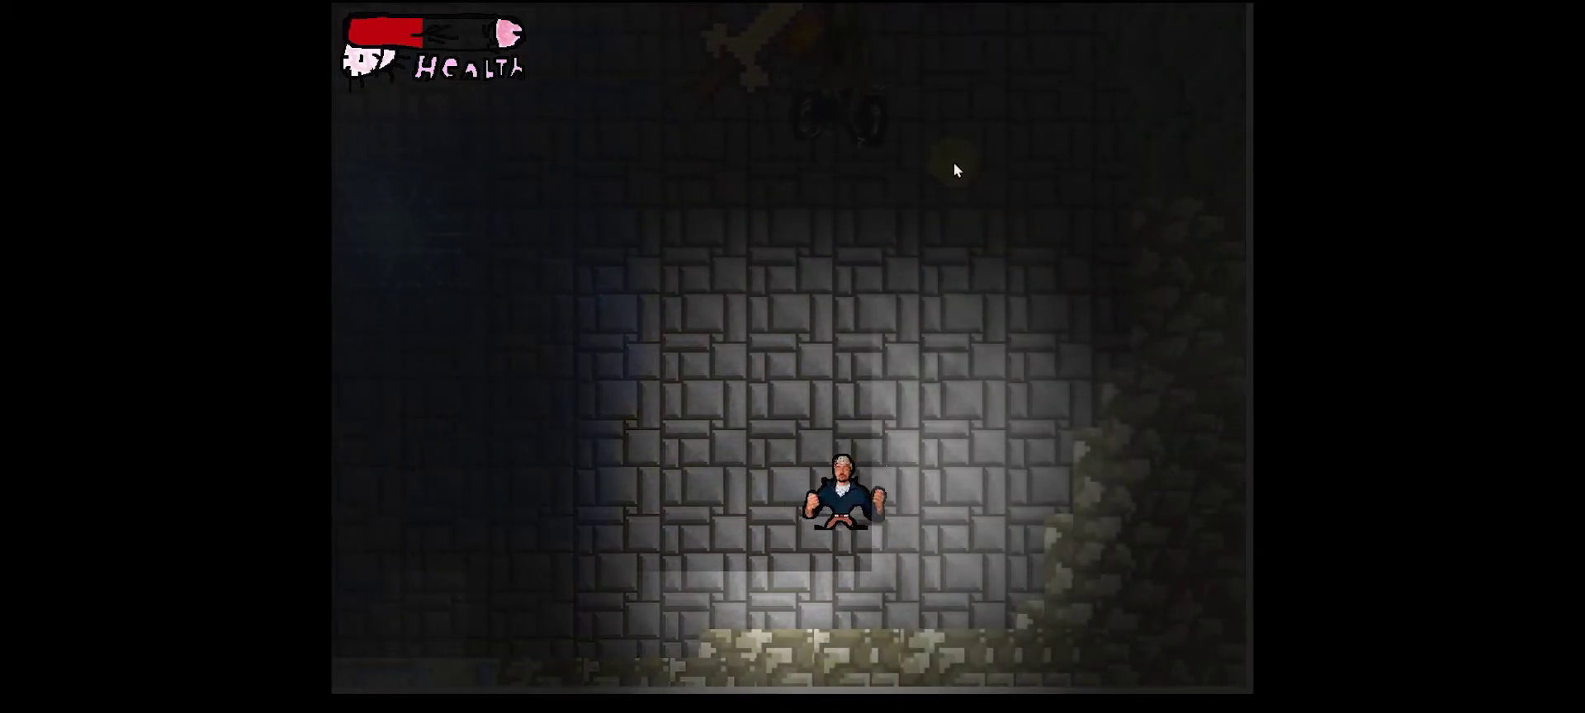
Throw guitars at the wheeled enemy near the giant sword while moving back toward the circuit light.
key(w)
click(879, 264)
key(a)
click(859, 258)
key(w)
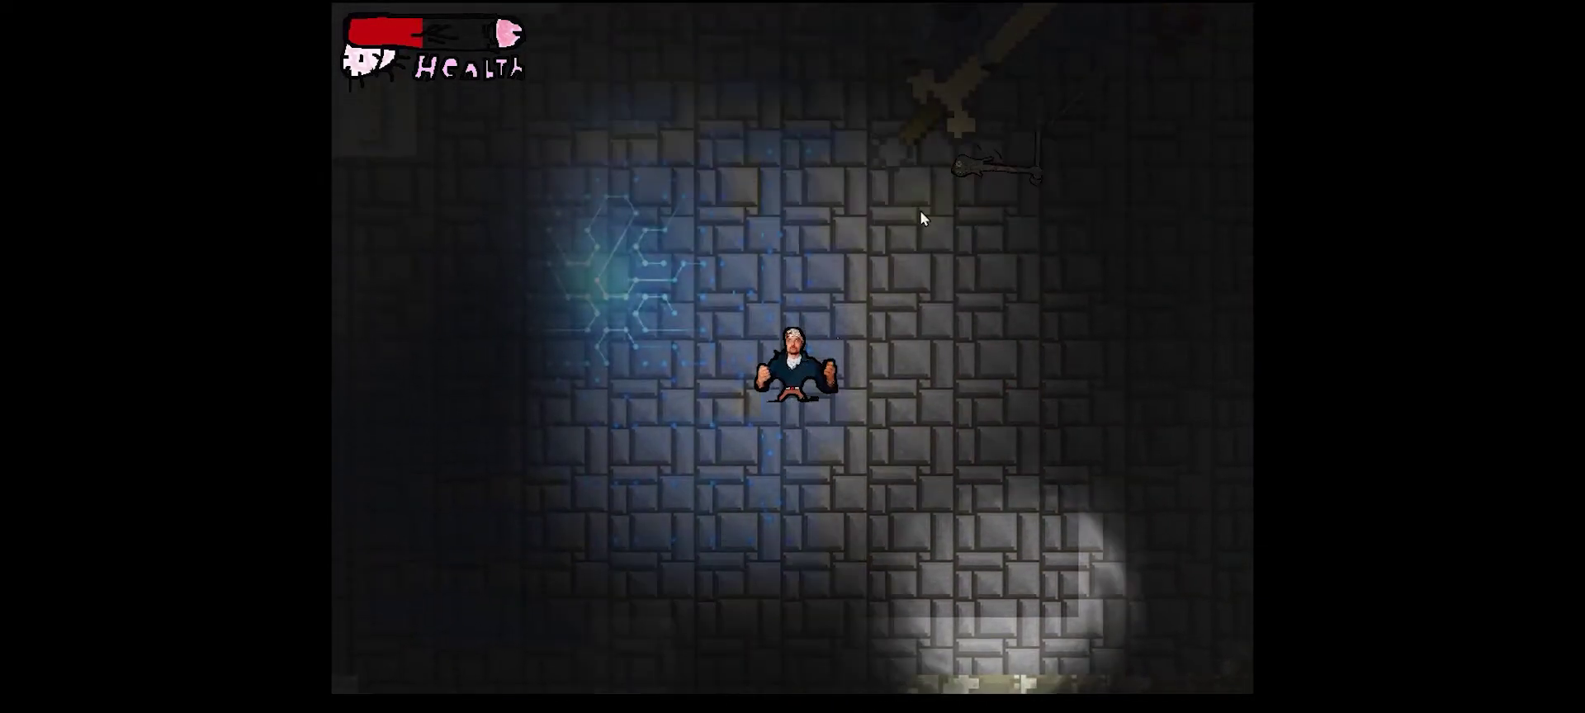
Attack the bearded enemy beside the circuit light with guitars while backing down and left.
click(897, 206)
key(a)
click(900, 262)
key(s)
click(936, 256)
click(942, 250)
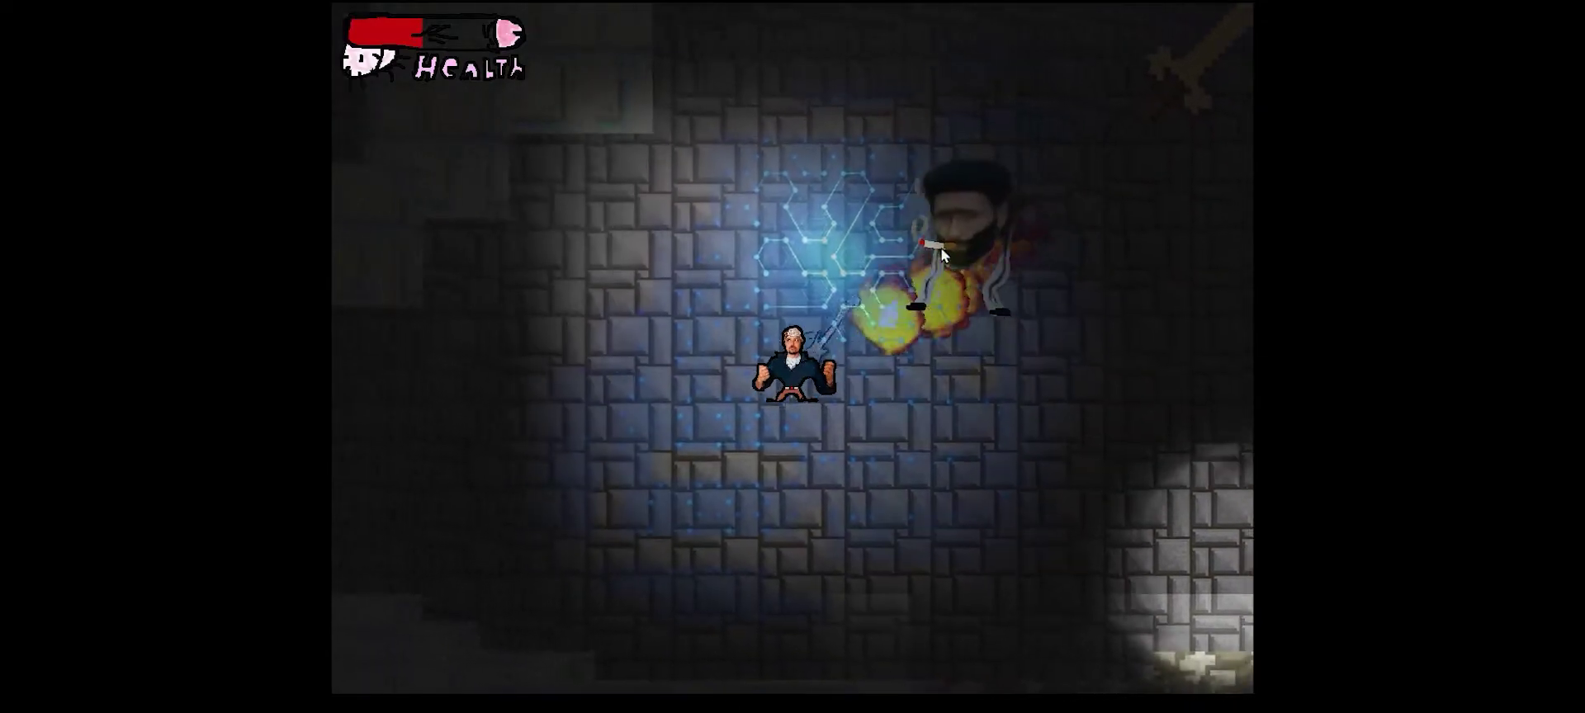
Dodge left of the circuit light toward the plated wall and throw another guitar to the right.
key(a)
key(w)
click(946, 351)
key(s)
key(d)
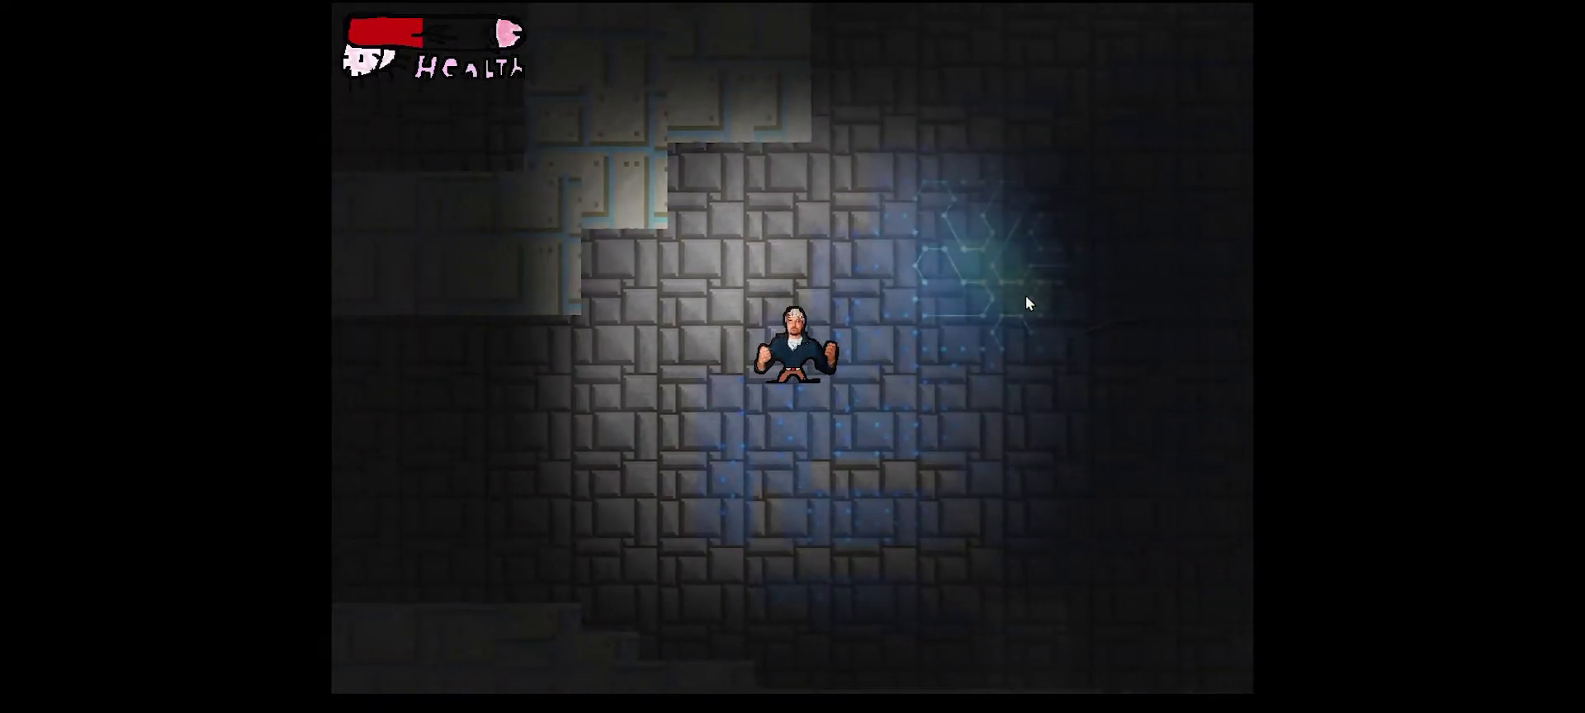
Guide the character past the giant sword and between the mossy walls into the purple spiral portal.
key(d)
key(w)
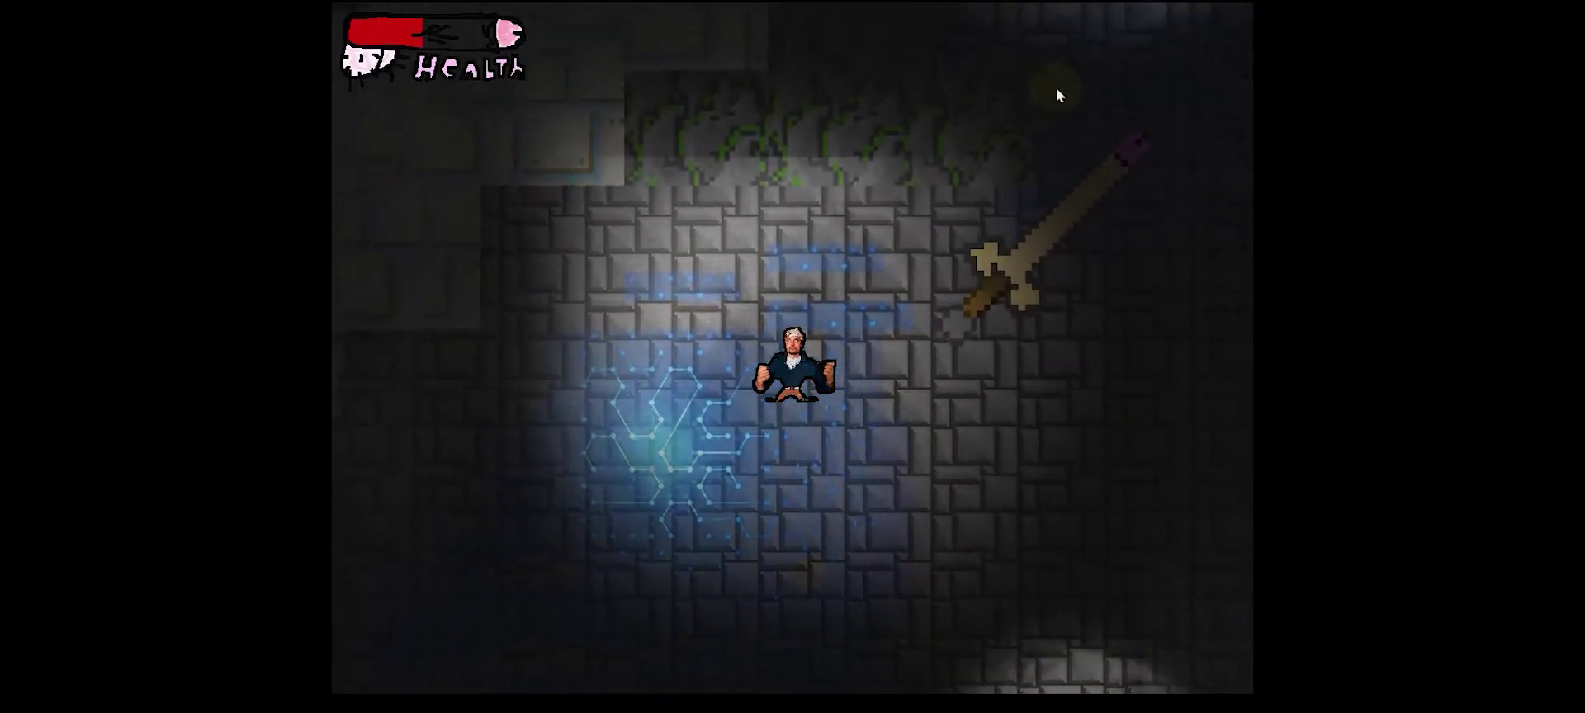
key(d)
key(w)
click(905, 312)
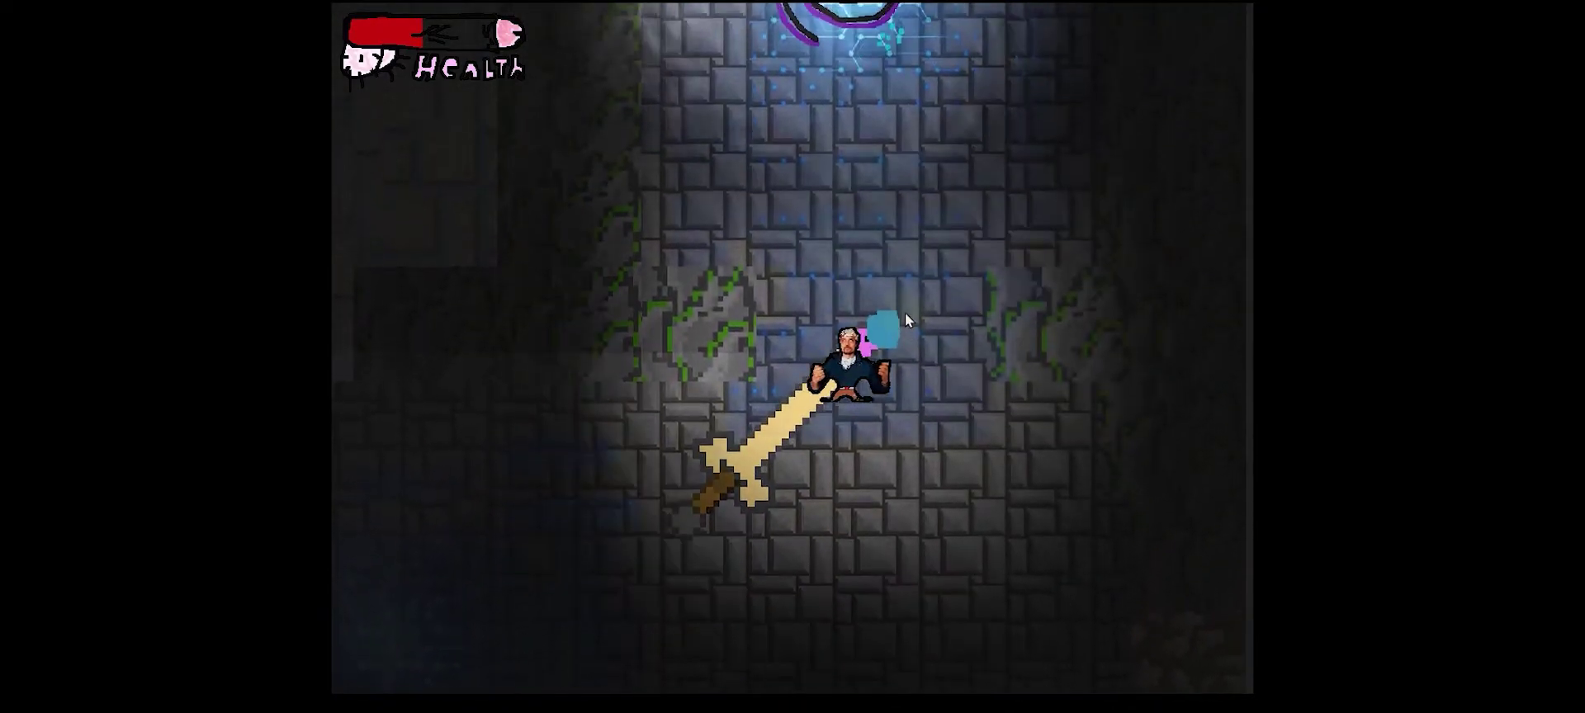
key(w)
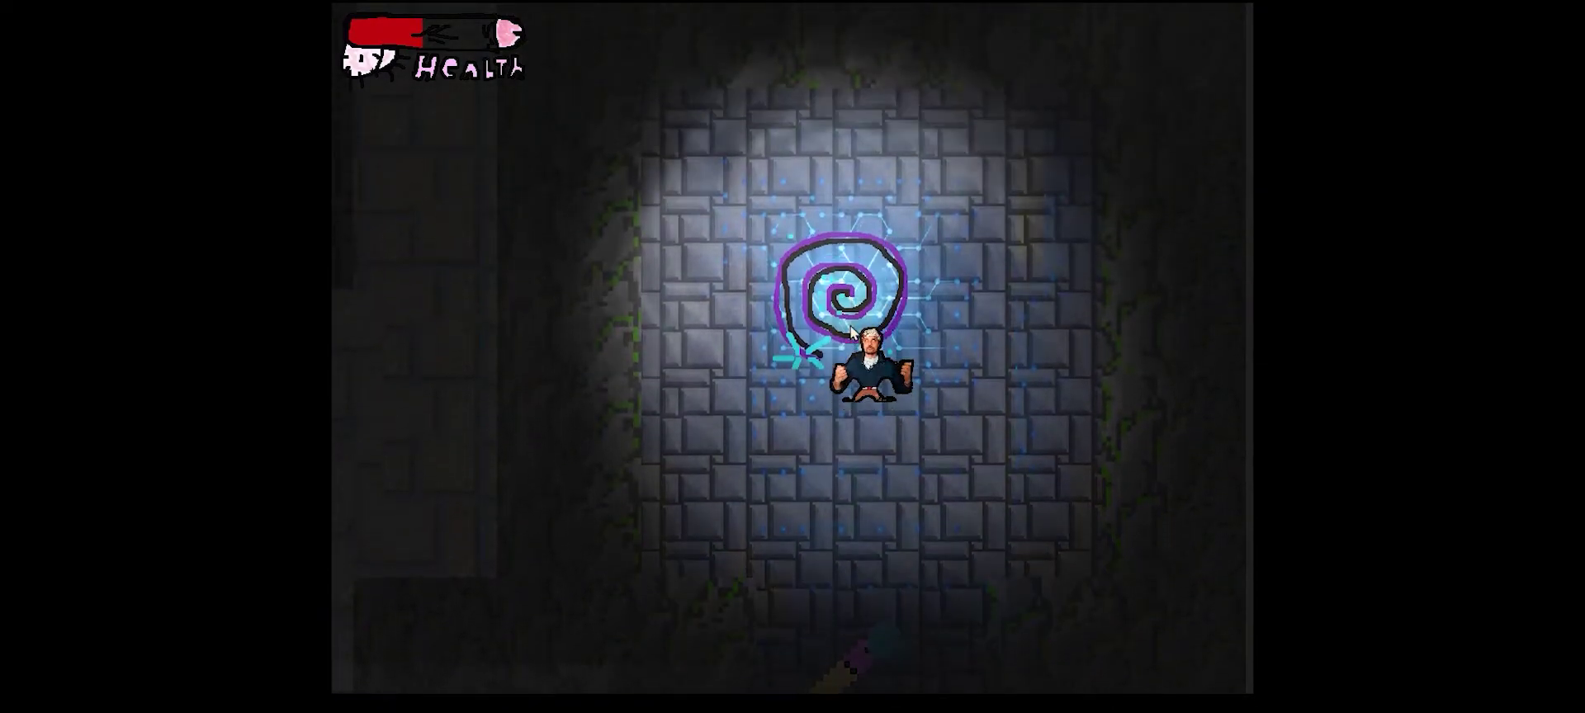
key(w)
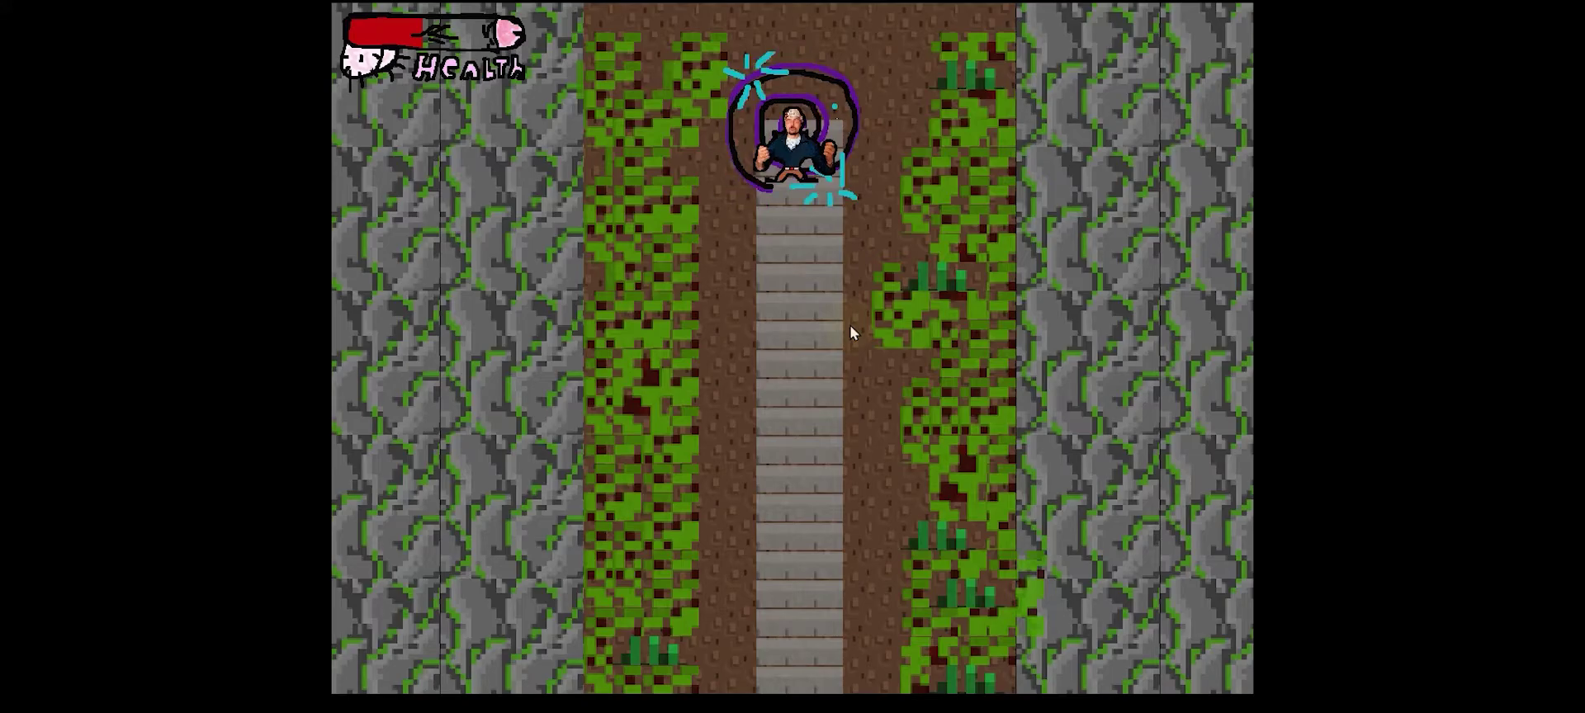
Follow the stone path down from the portal to the giant sword and step onto the grass left of it.
key(s)
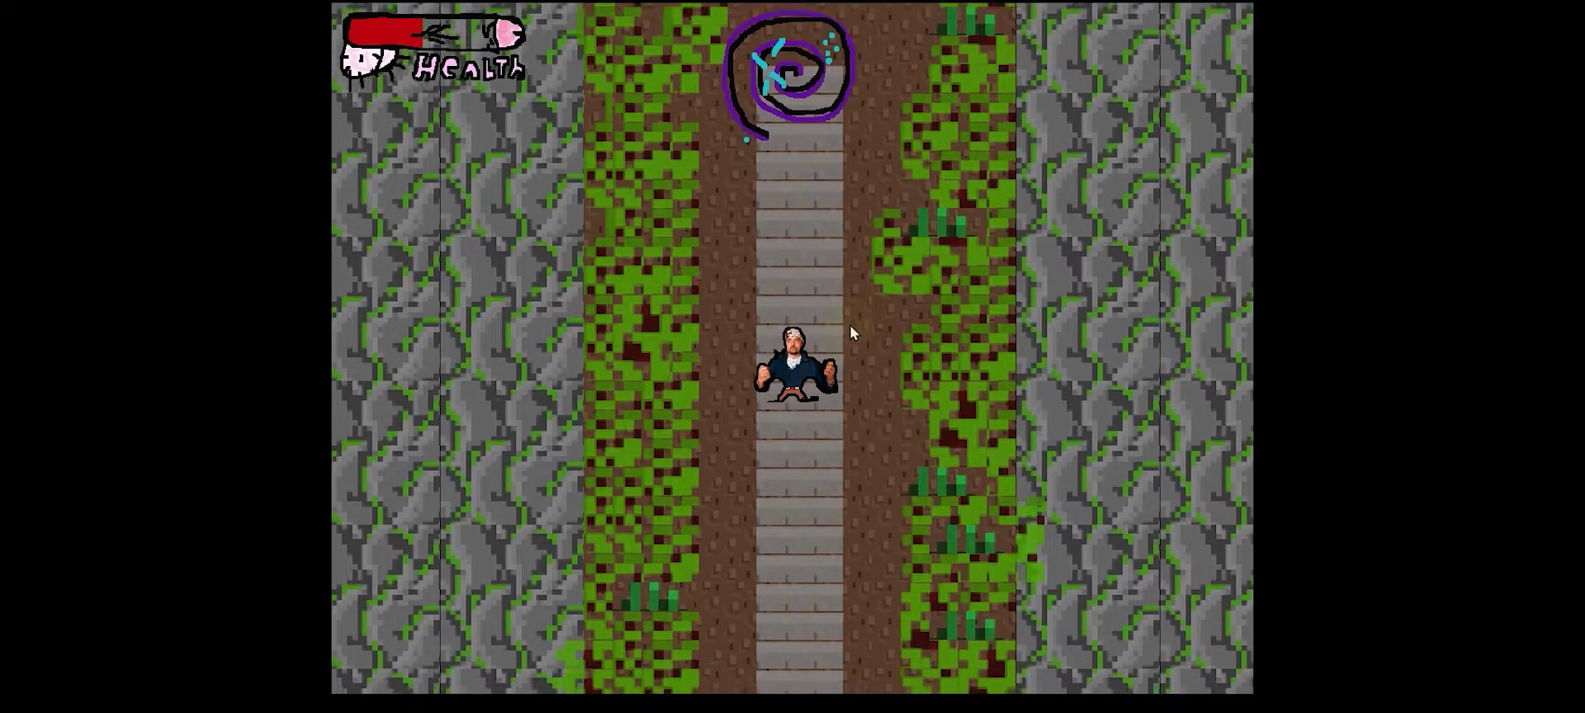
key(s)
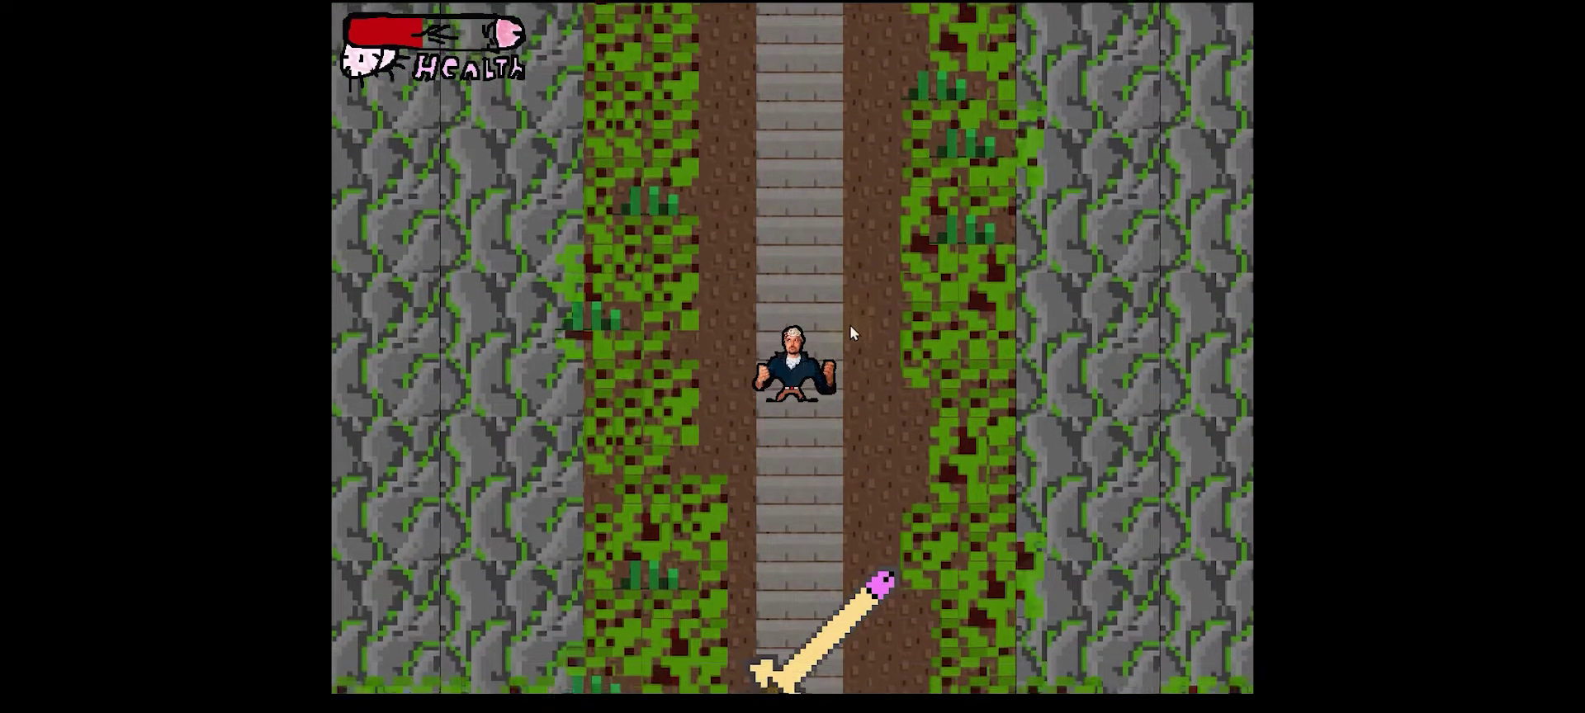
key(s)
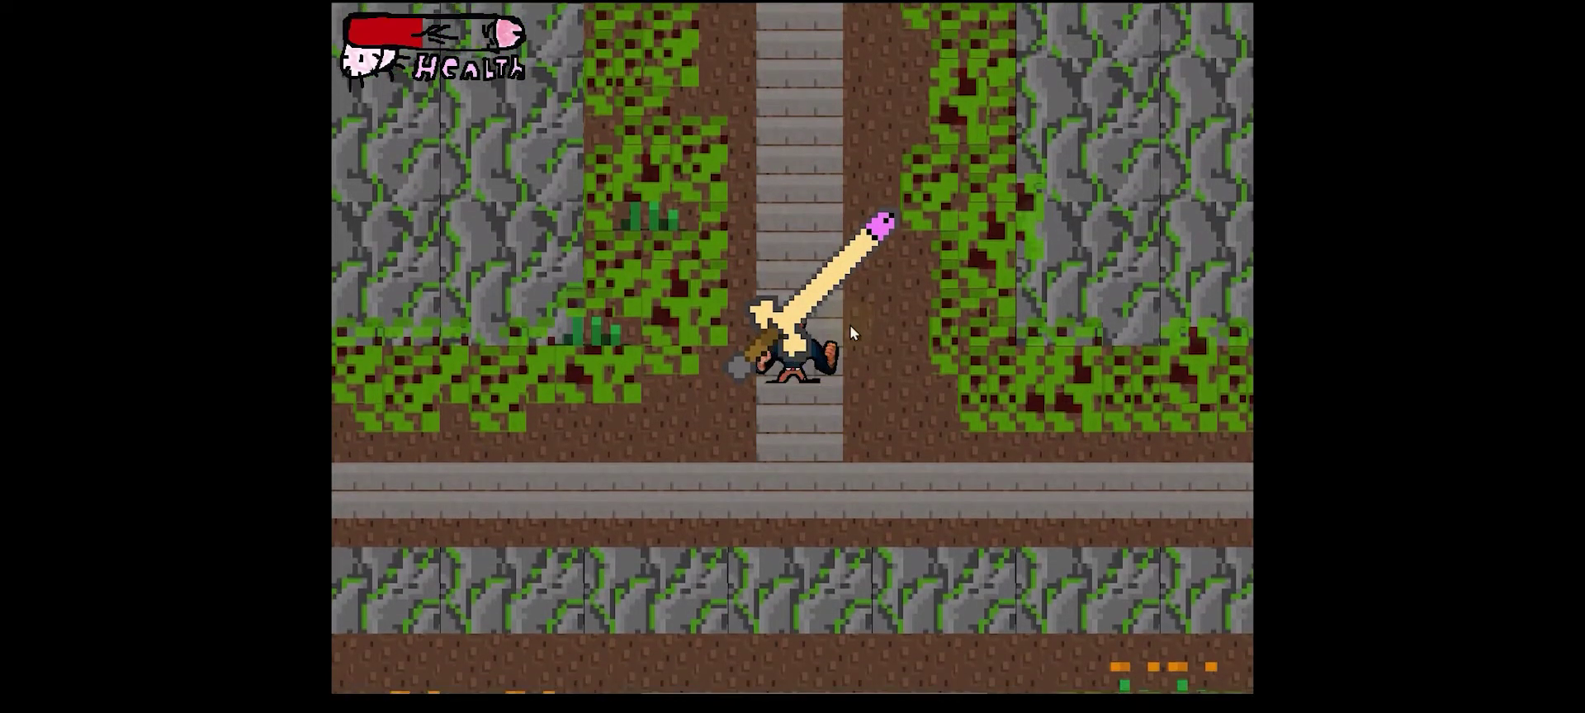
key(w)
key(a)
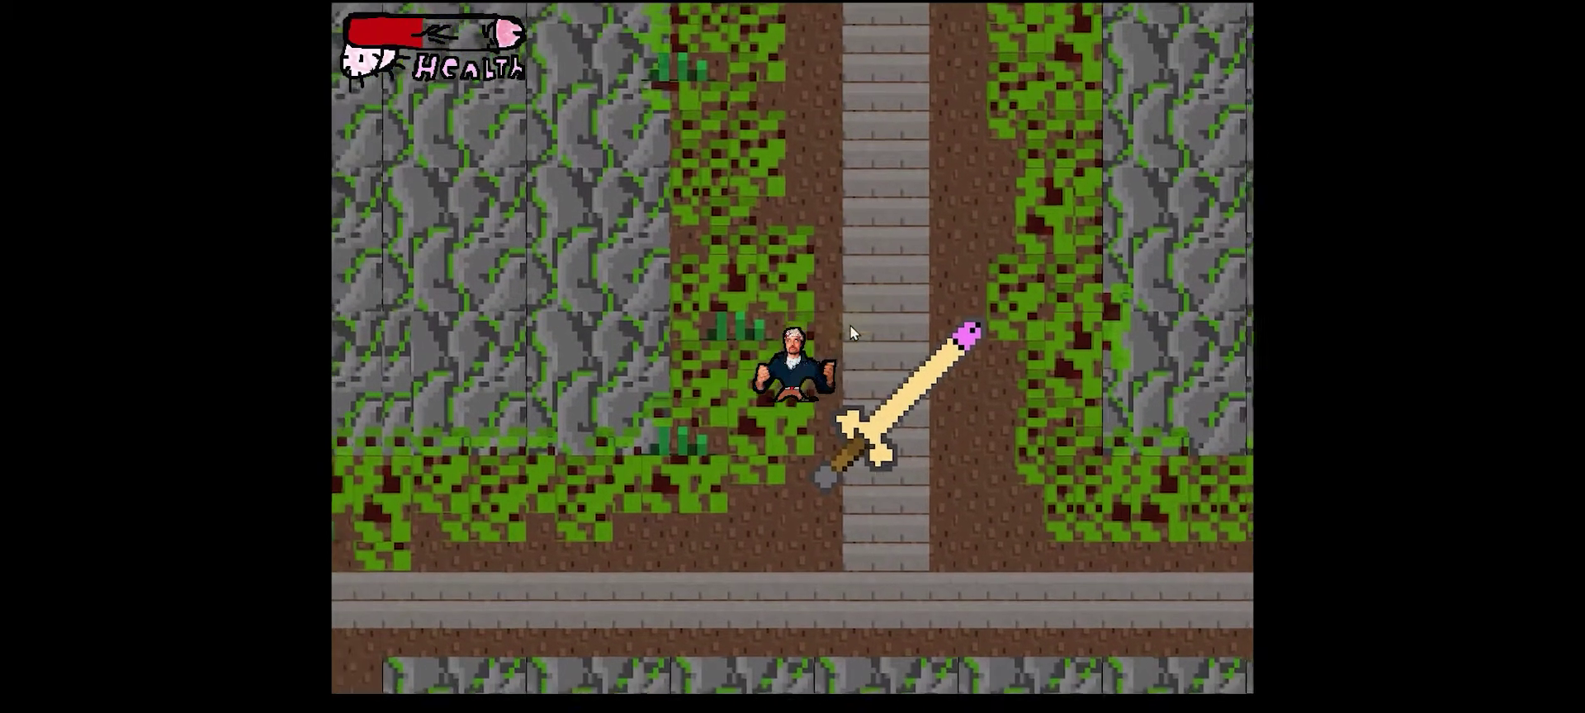
key(s)
key(a)
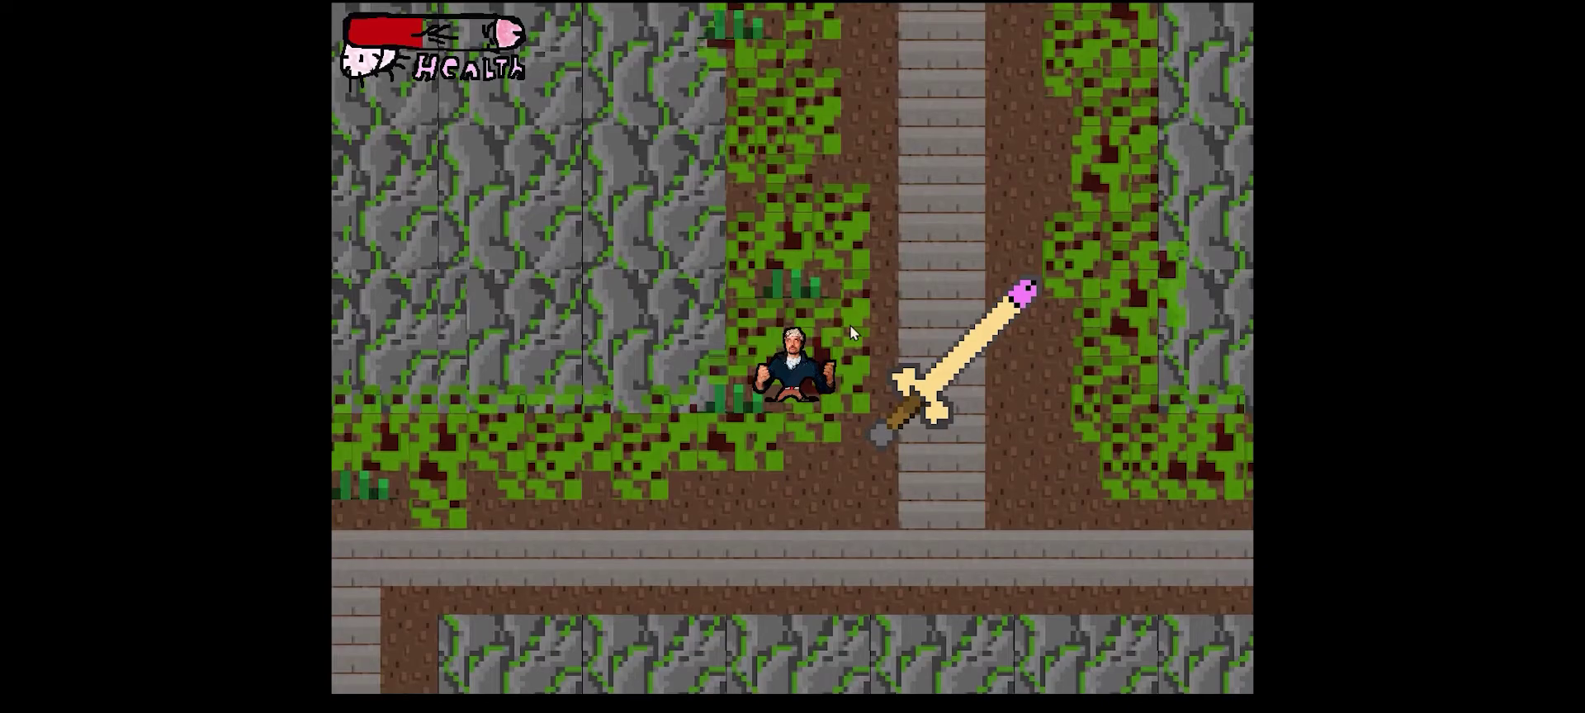
Guide the character from the giant sword around the end of the mossy wall to the upper grass bed.
key(s)
key(a)
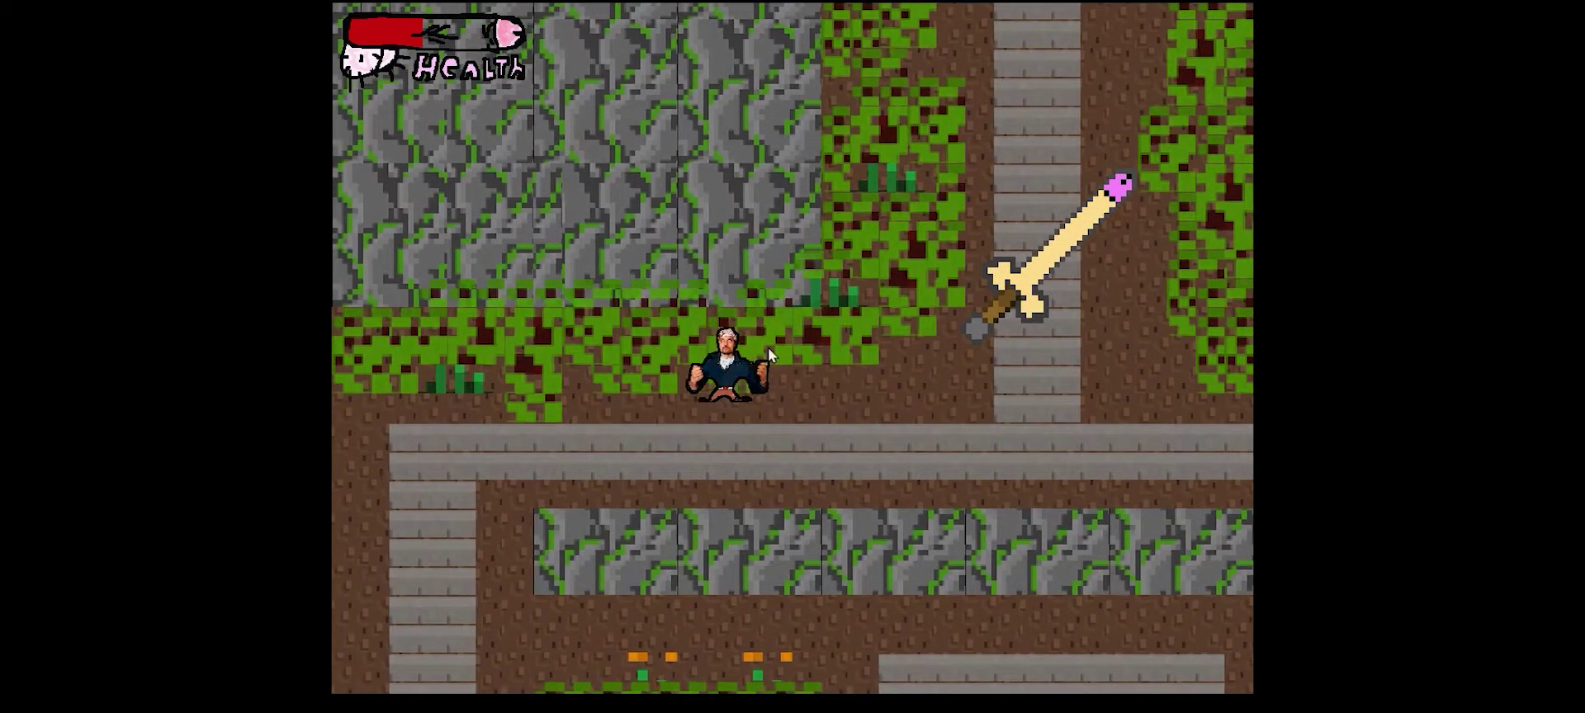
key(s)
key(a)
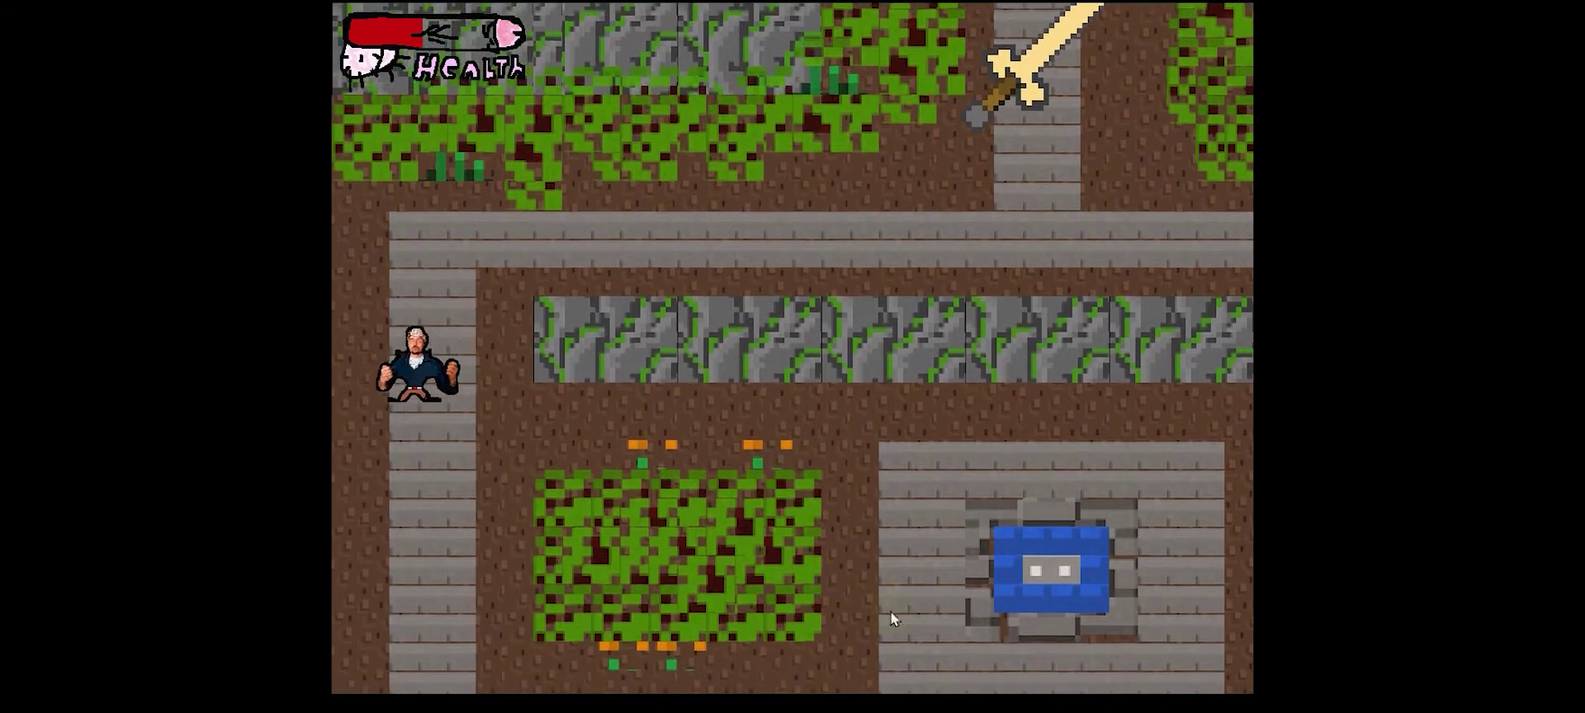
key(s)
key(d)
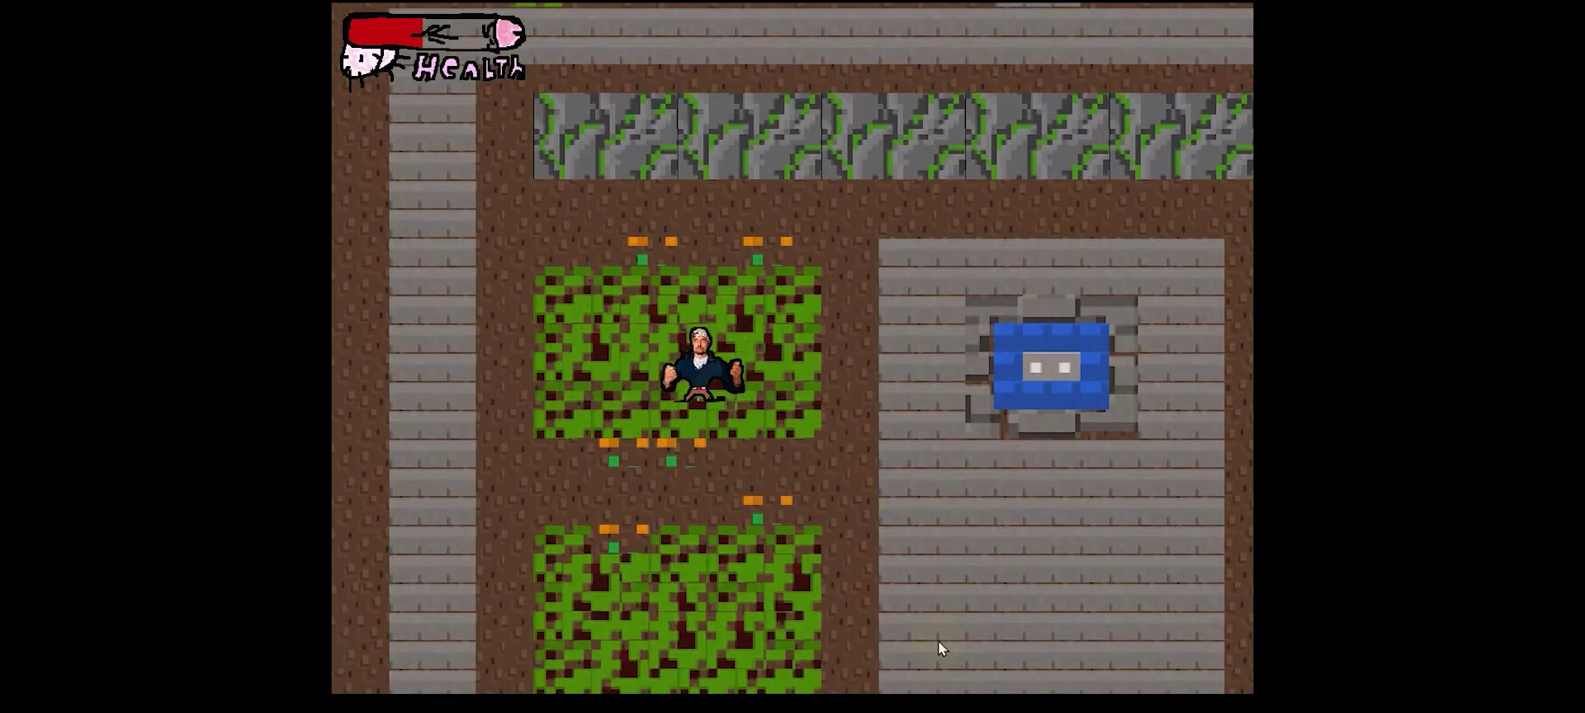
Enter the stone plaza below the blue block and attack the spider-legged boss with guitars while dodging to its left side.
key(d)
key(s)
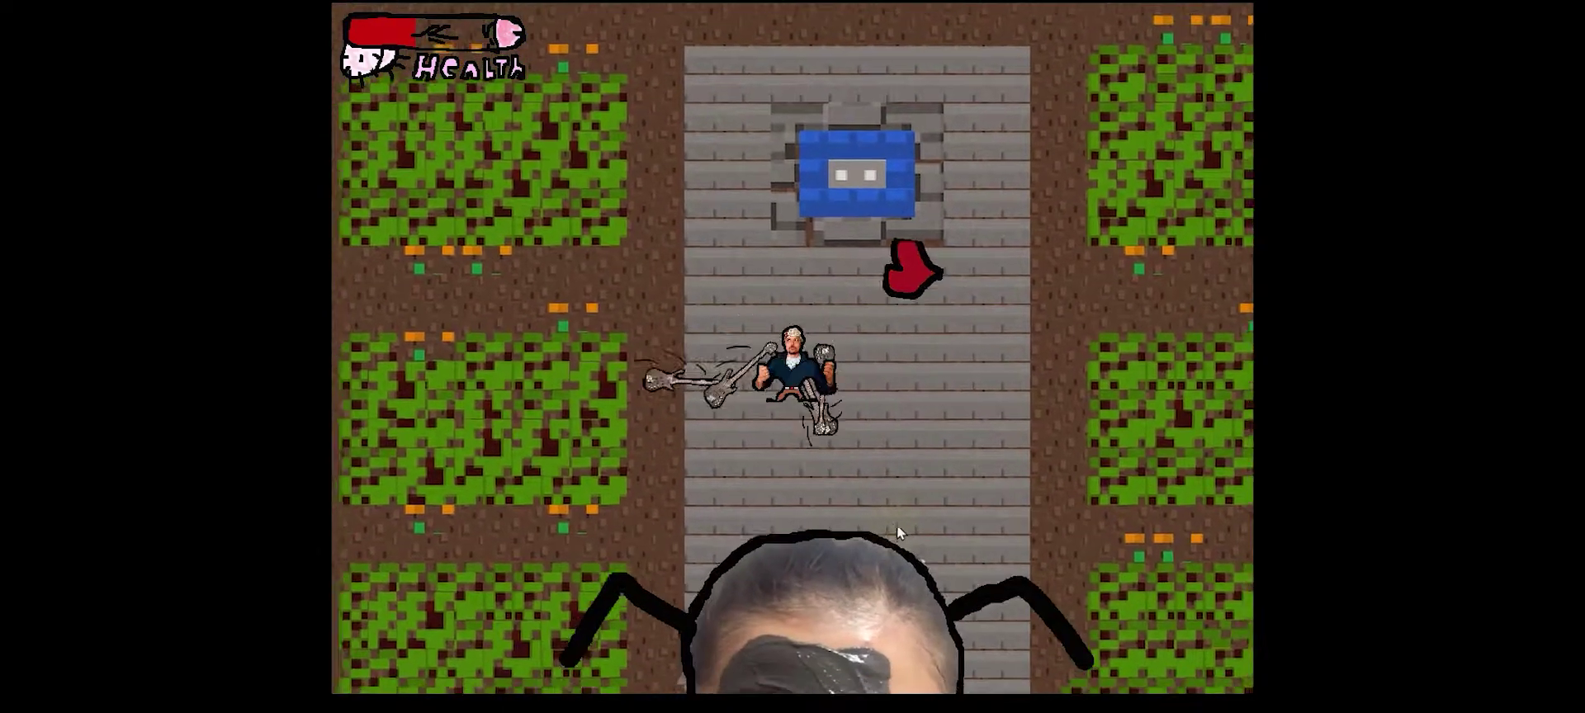
key(a)
key(w)
key(d)
key(s)
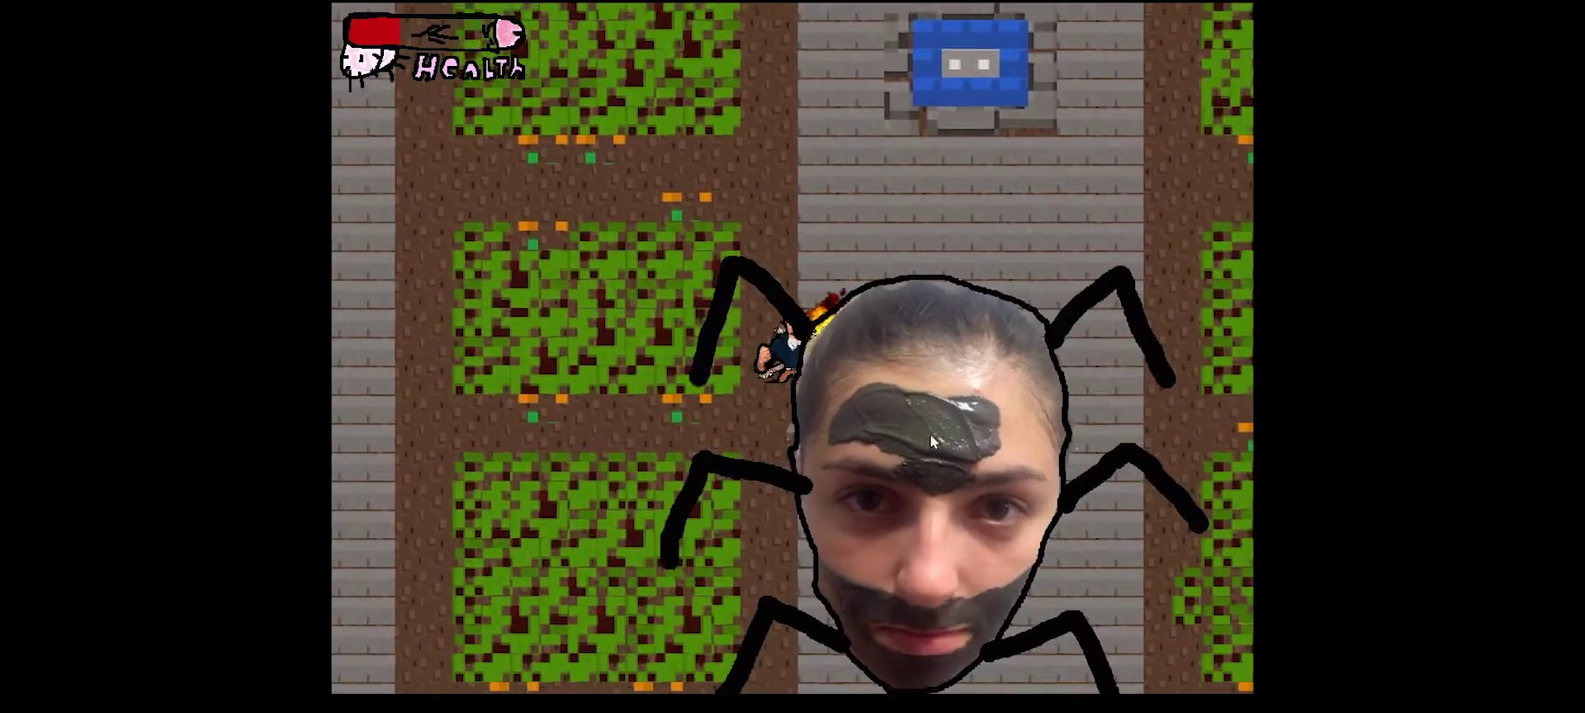
Retreat left across the lower grass bed to the narrow stone path while throwing guitars at the boss.
key(s)
key(a)
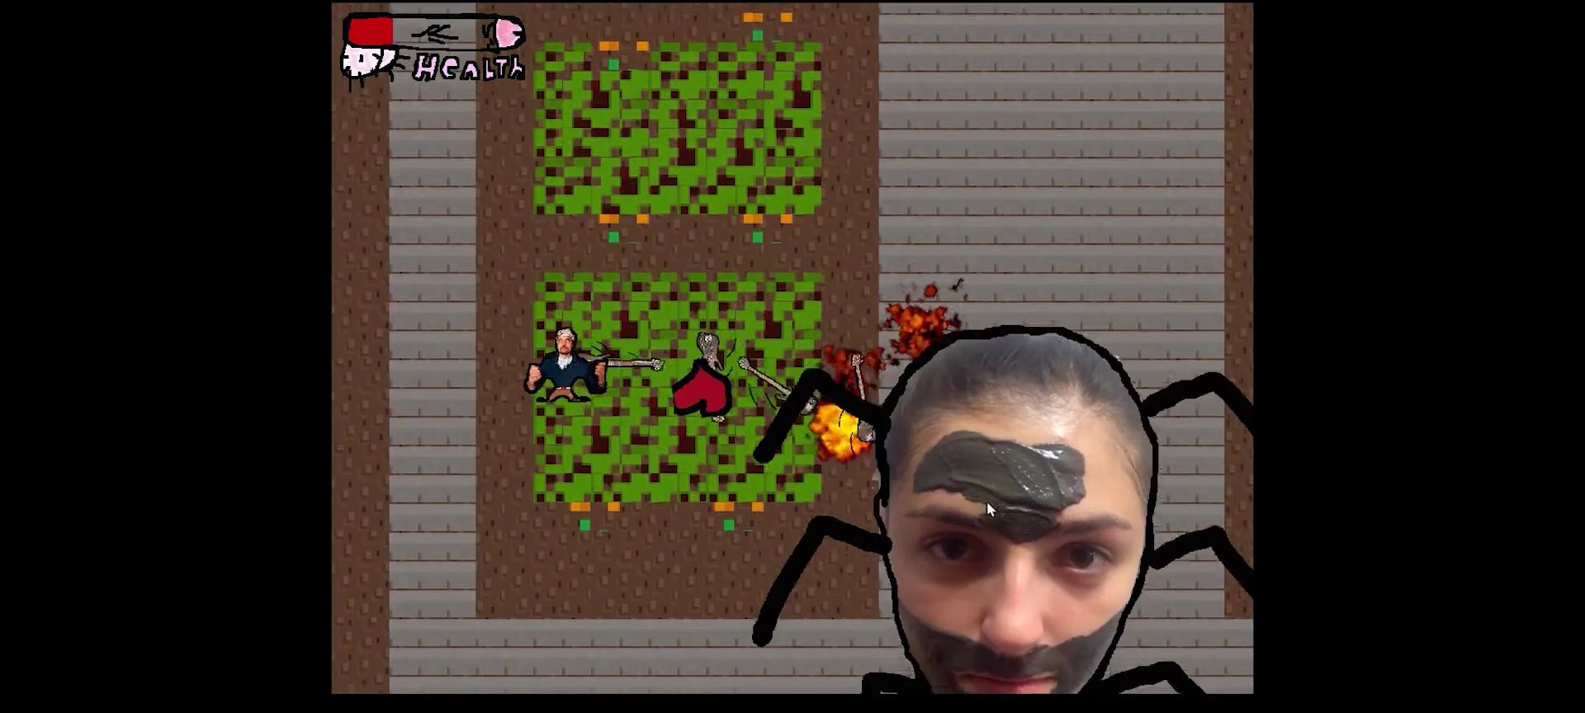
key(a)
key(w)
key(d)
key(s)
key(a)
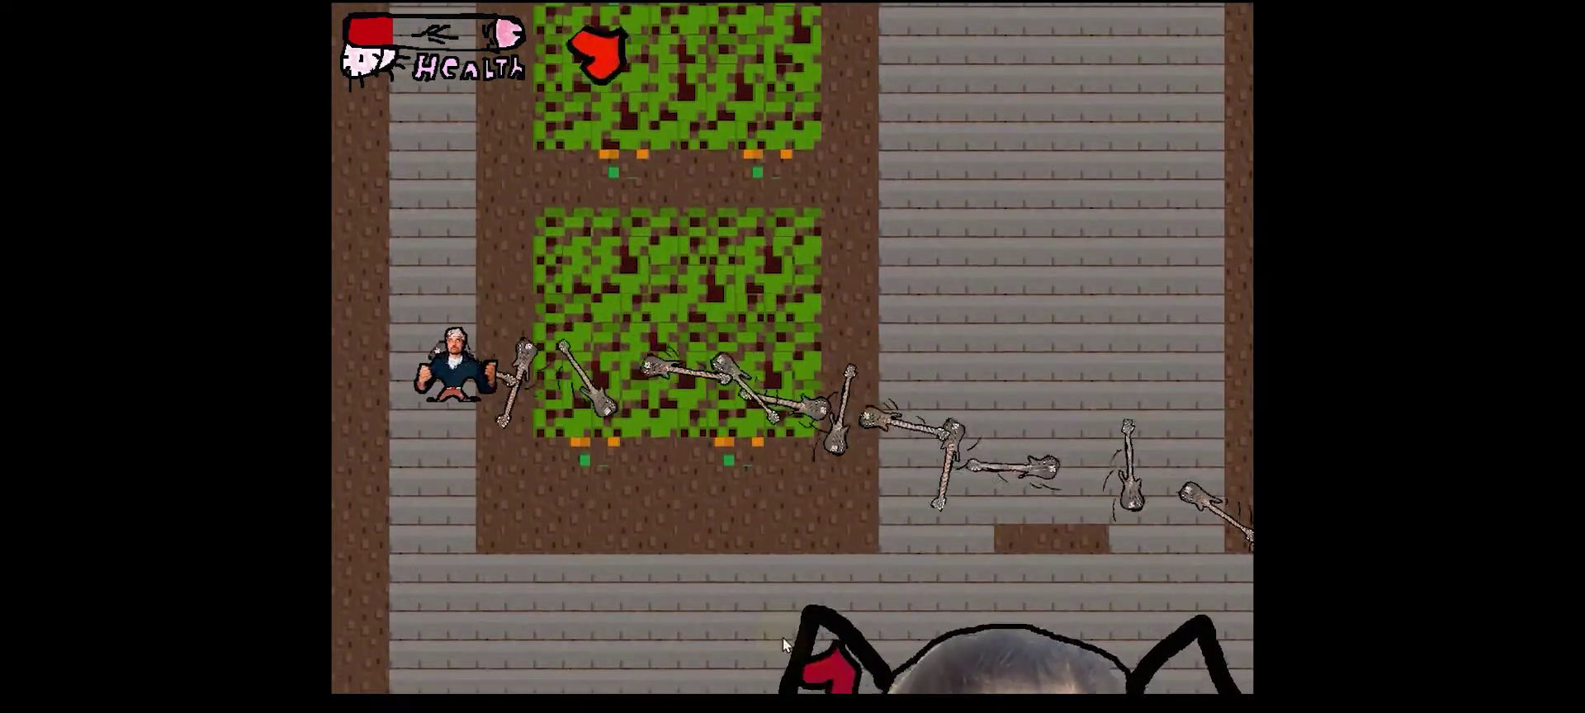
Dodge the flying hearts between the narrow path and the grass bed while throwing guitars down and right at the boss.
key(w)
key(s)
key(a)
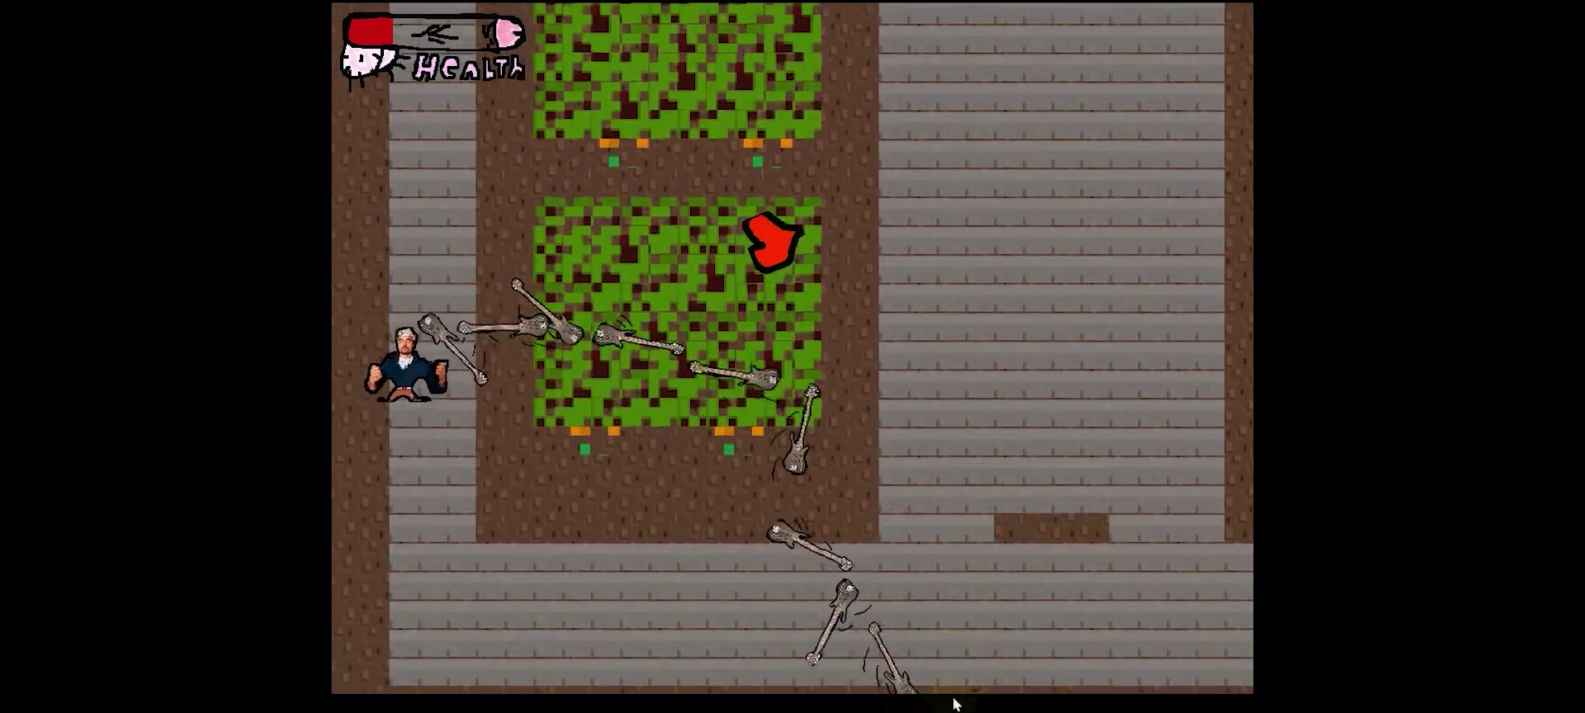
key(s)
key(d)
key(w)
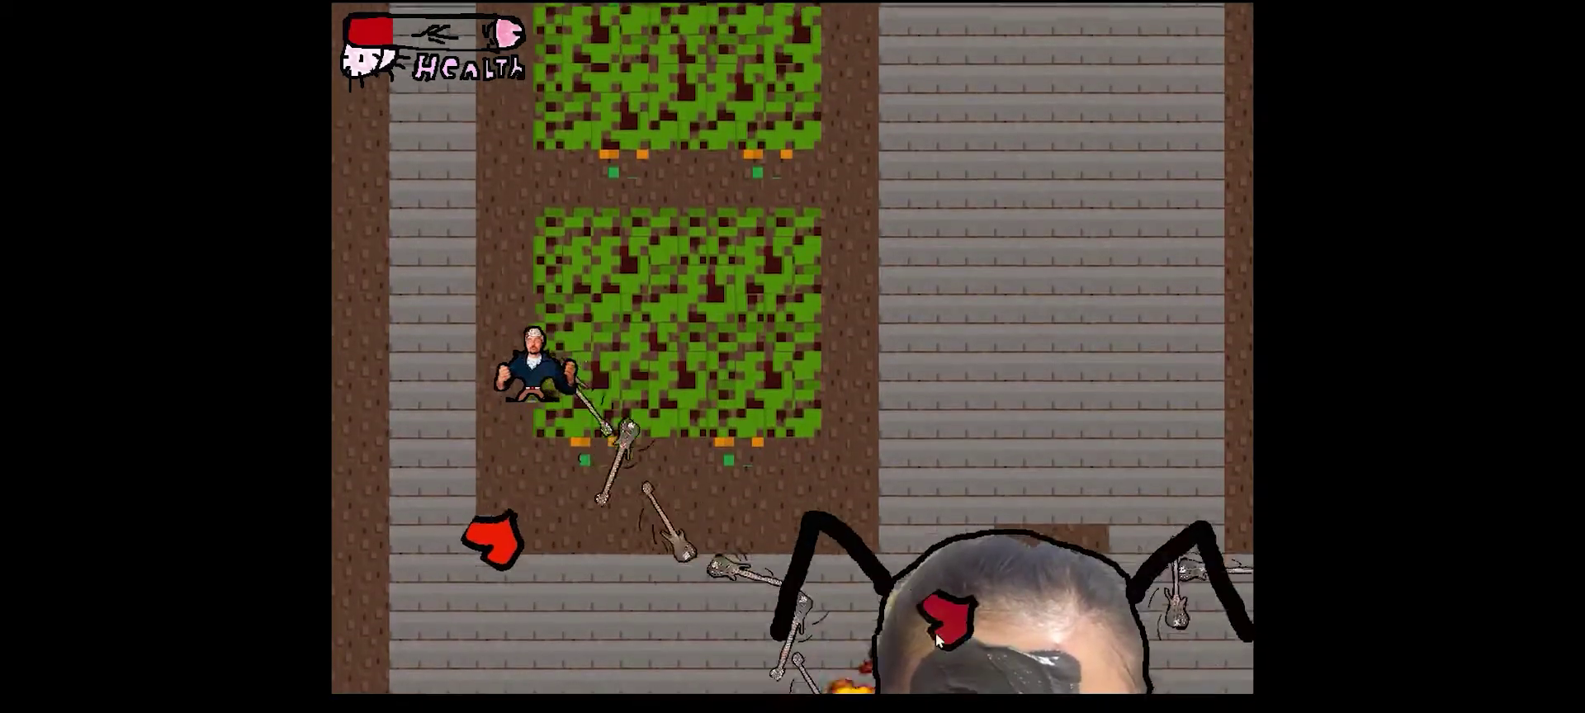
key(a)
key(s)
key(d)
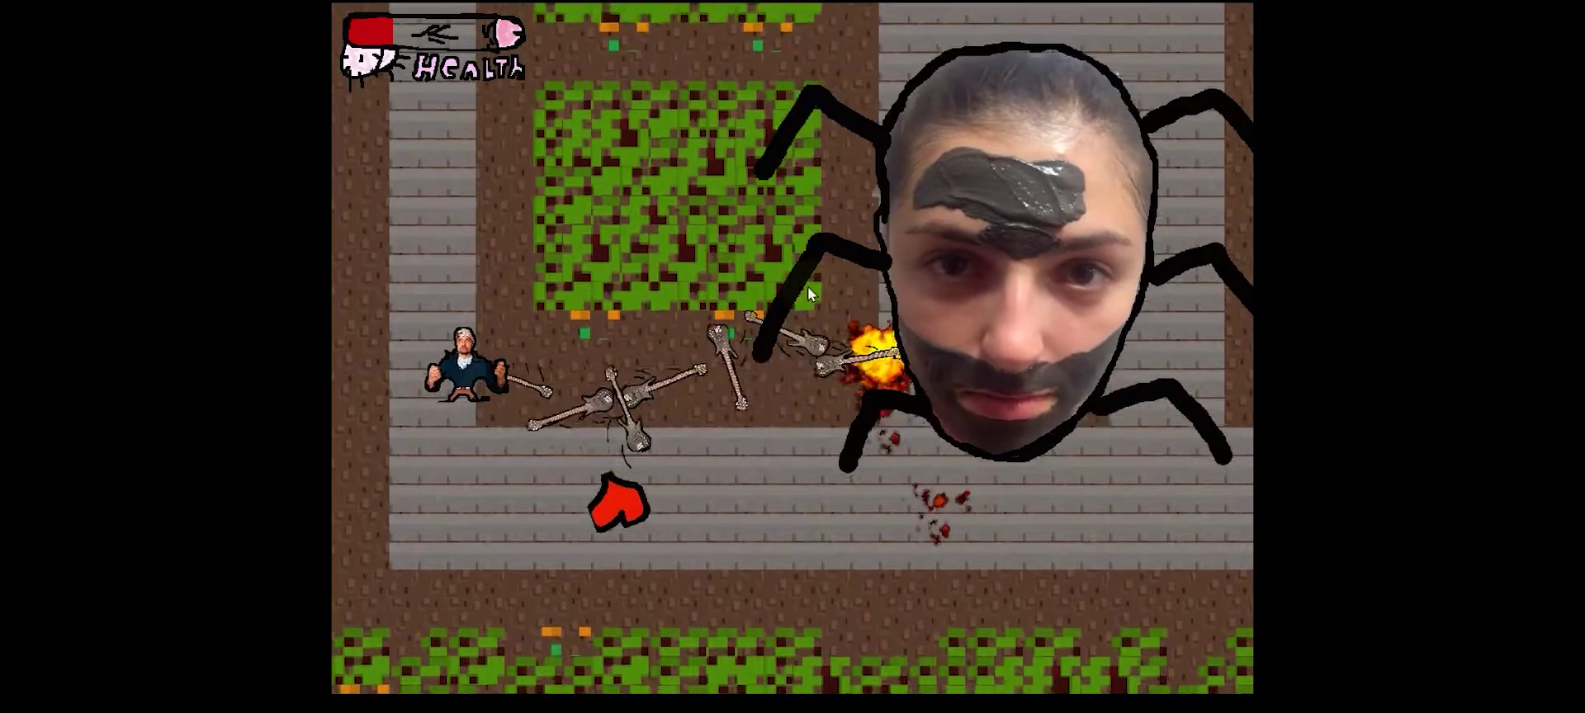
Move down to the wide horizontal stone path and keep hitting the boss's face with guitars.
key(d)
key(s)
key(a)
key(d)
key(a)
key(w)
key(d)
key(s)
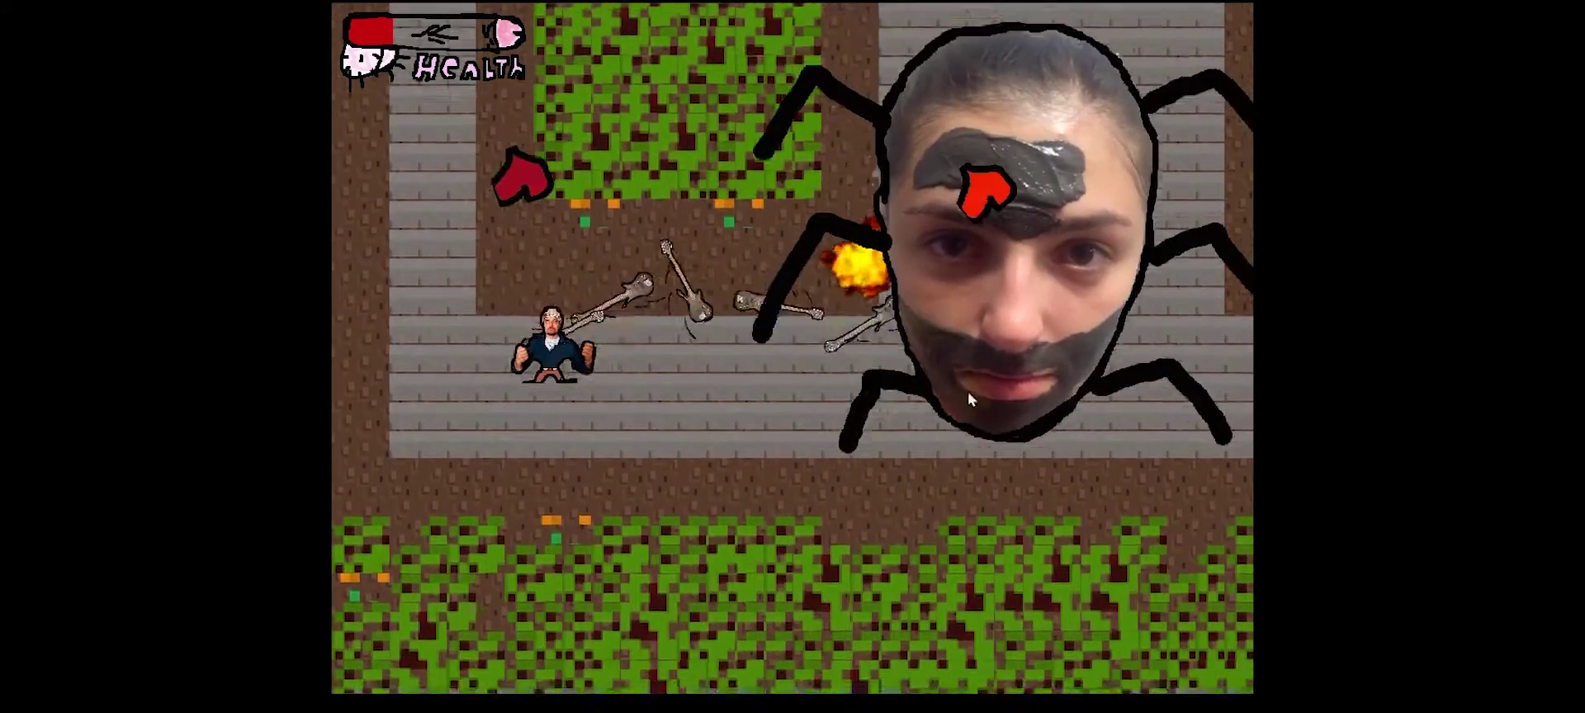
Circle back from the horizontal path up to the narrow left path while attacking the boss and avoiding hearts.
key(s)
key(a)
key(w)
key(d)
key(s)
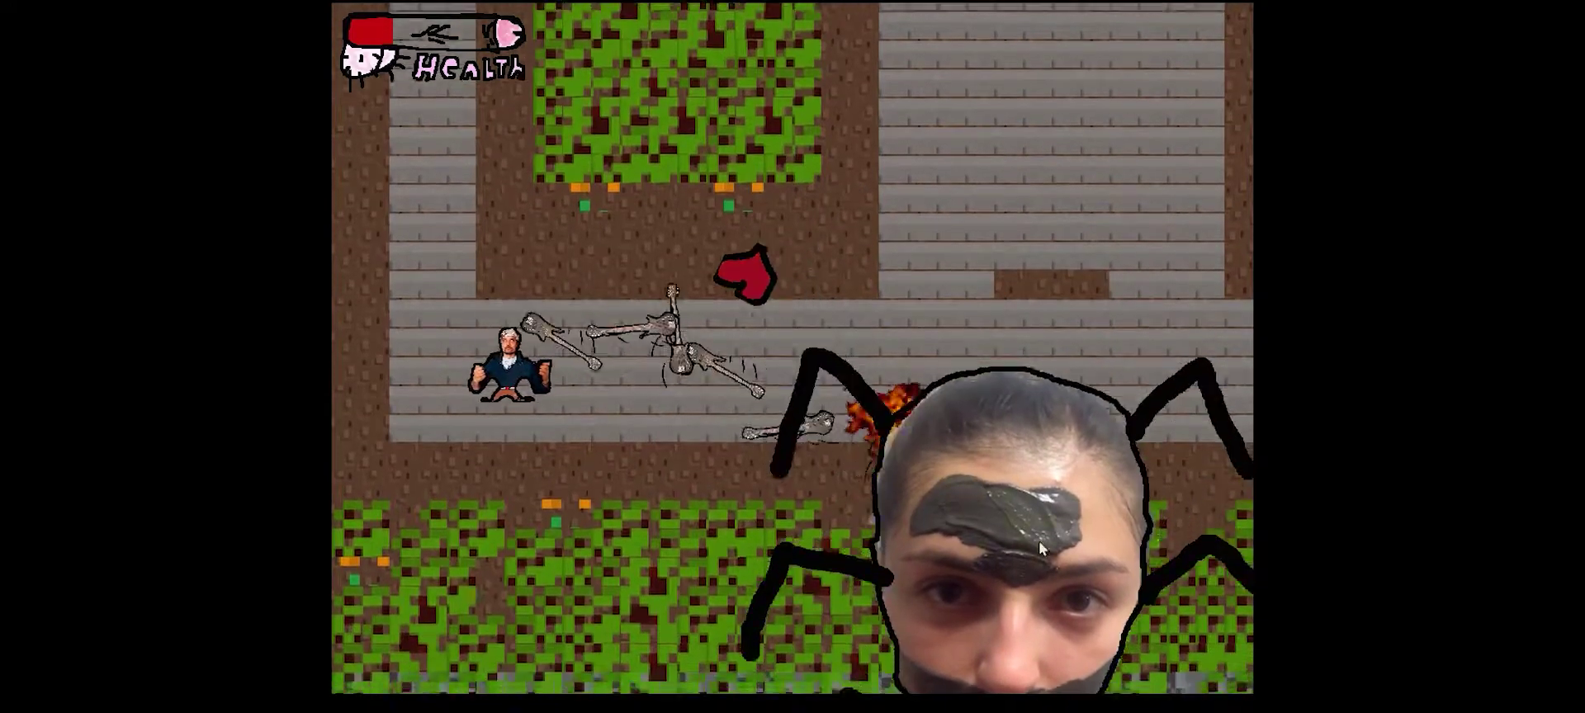
key(s)
key(a)
key(w)
key(d)
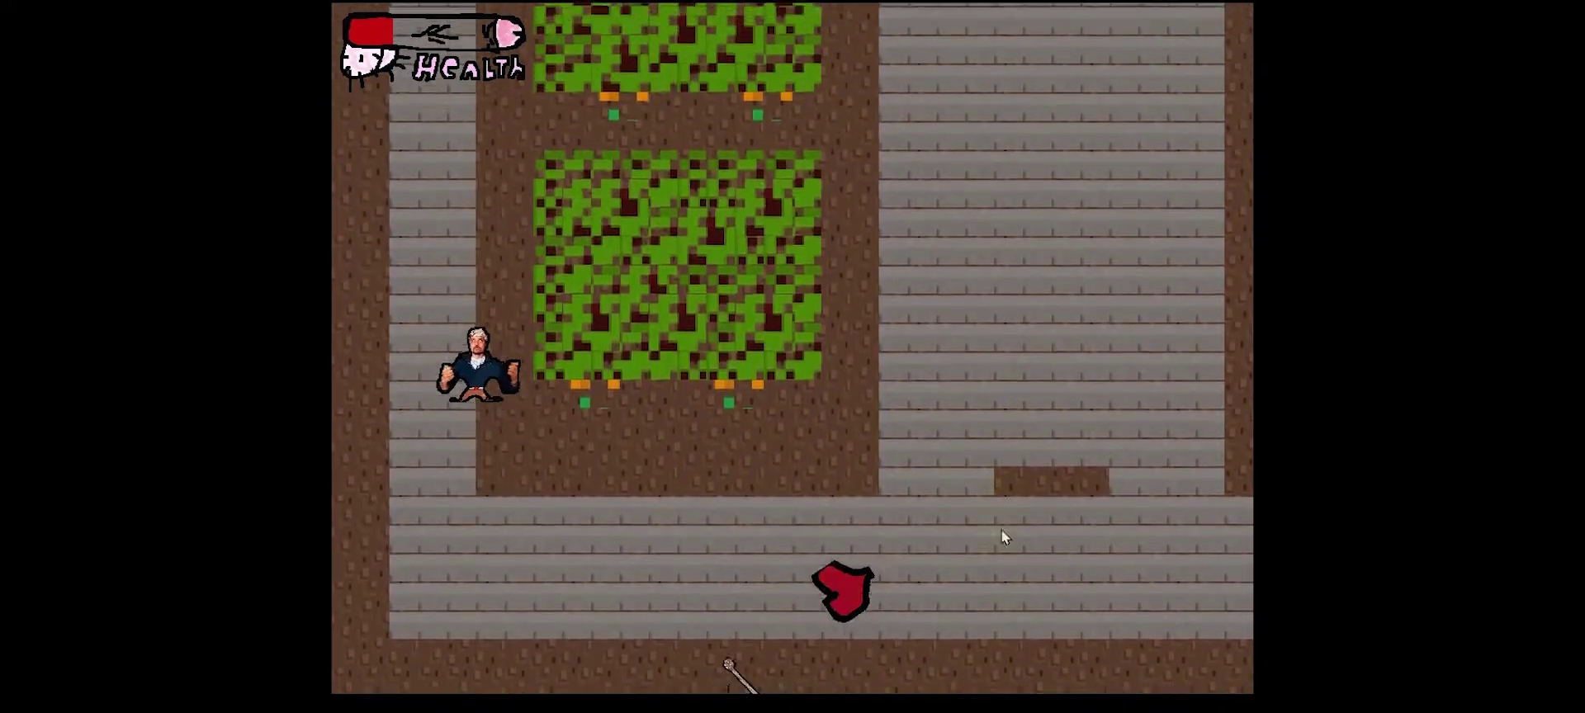
Throw a sustained stream of guitars at the boss while dodging down to the dirt strip above the lower grass.
key(a)
key(w)
drag(1003, 533, 967, 391)
key(a)
key(d)
key(w)
key(d)
key(a)
key(s)
key(d)
key(a)
key(d)
key(s)
key(d)
key(s)
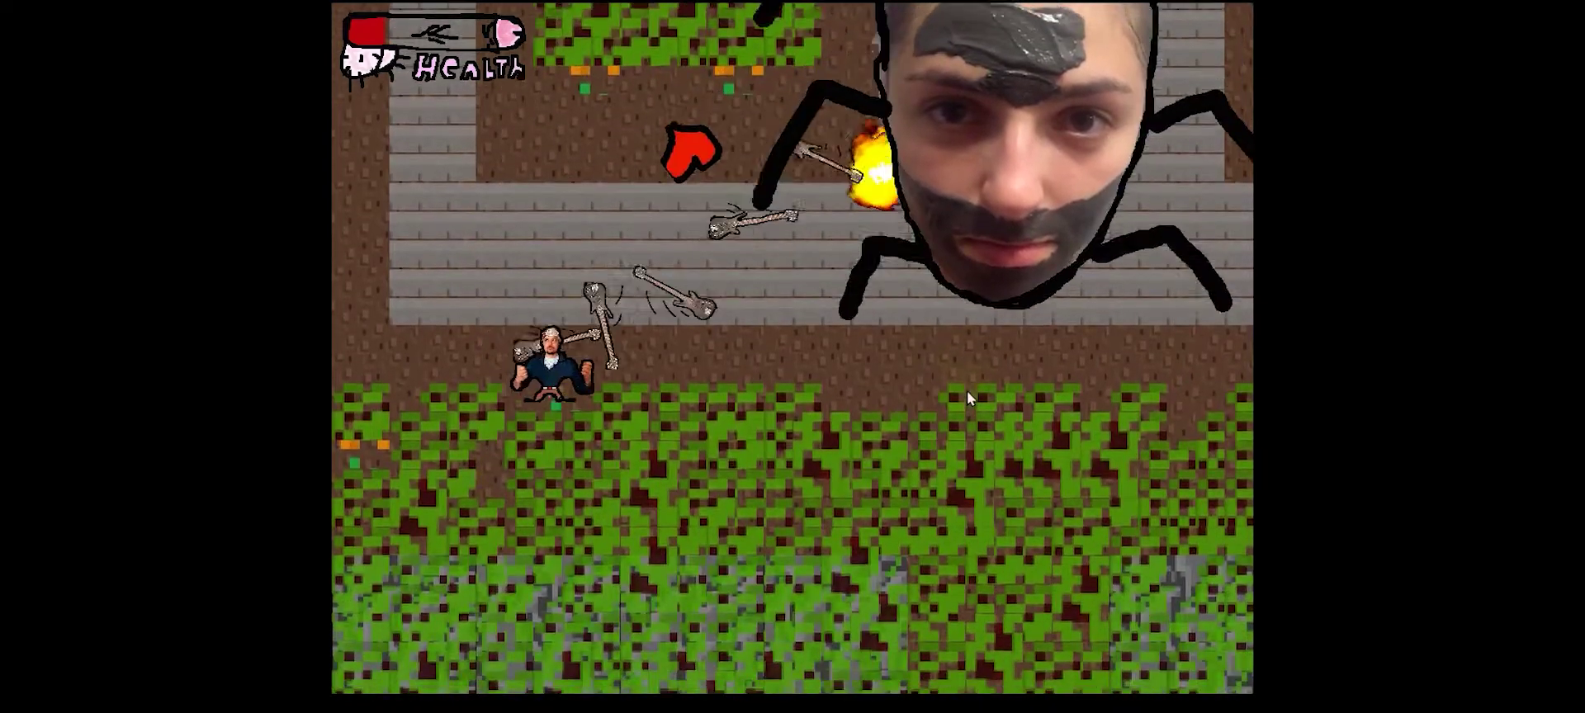
Attack the boss at close range in the lower grass, and retreat left and up to the dirt strip.
key(s)
key(d)
key(d)
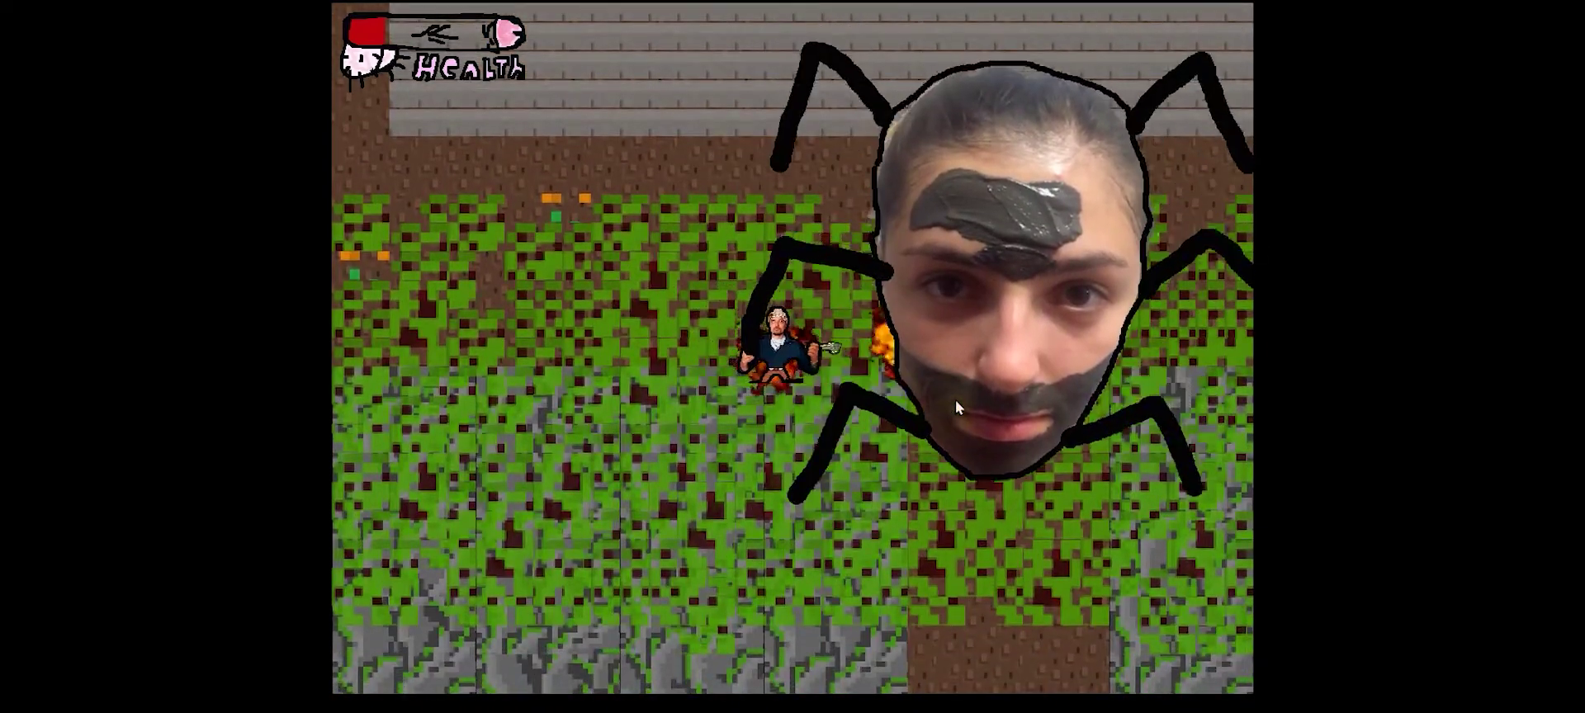
key(a)
key(w)
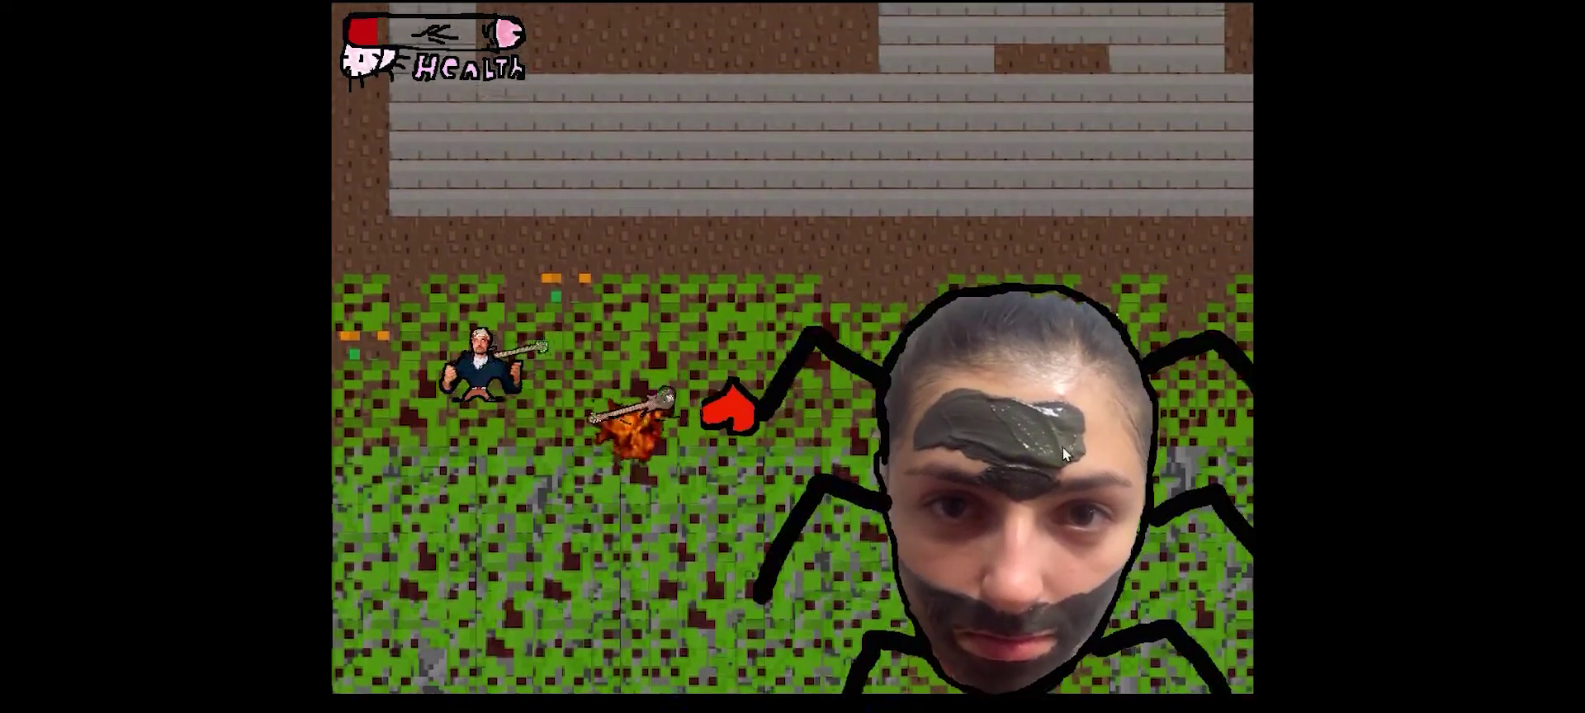
key(w)
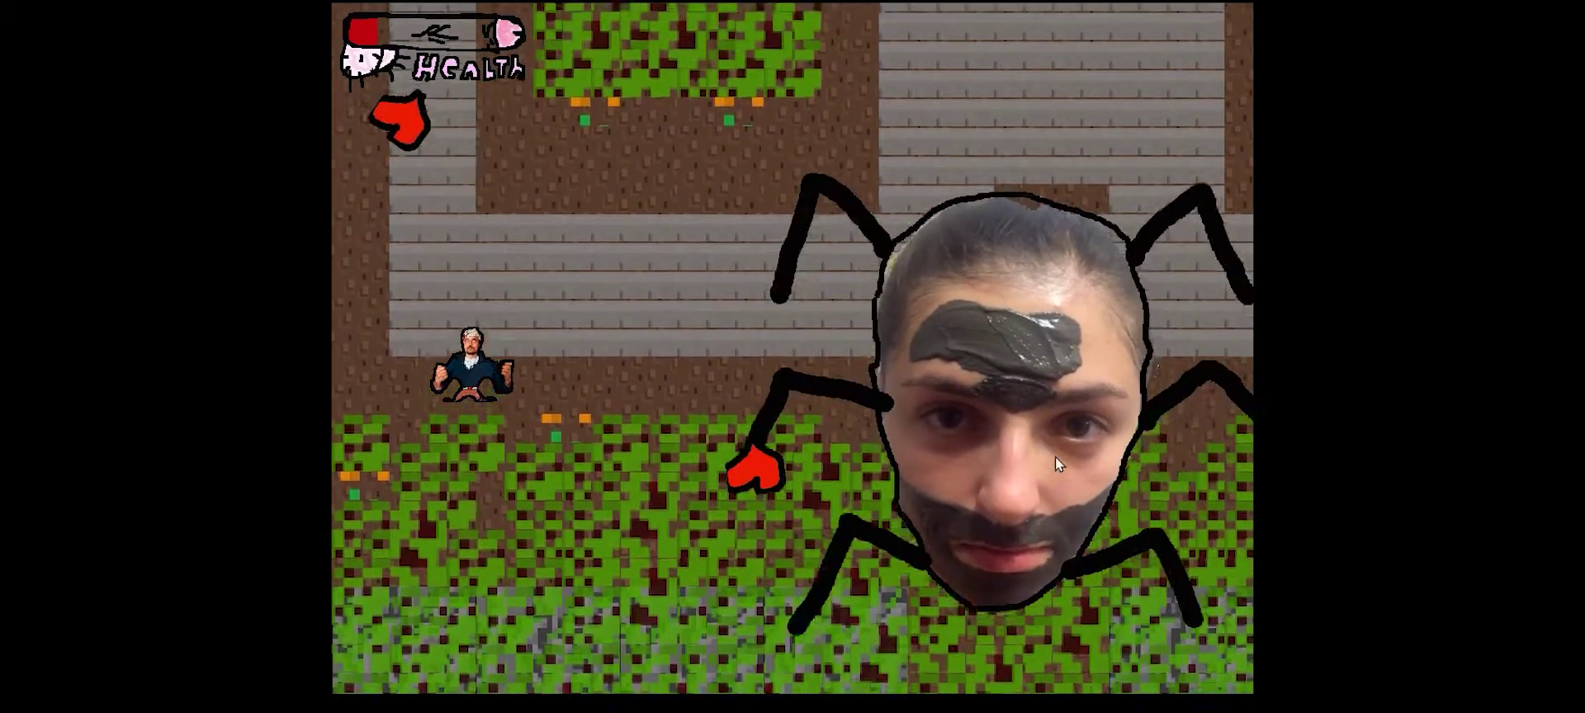
Run past the boss into the dirt corridor between the mossy walls while throwing guitars back upward.
key(w)
key(d)
key(s)
drag(1061, 454, 861, 126)
key(d)
key(s)
key(s)
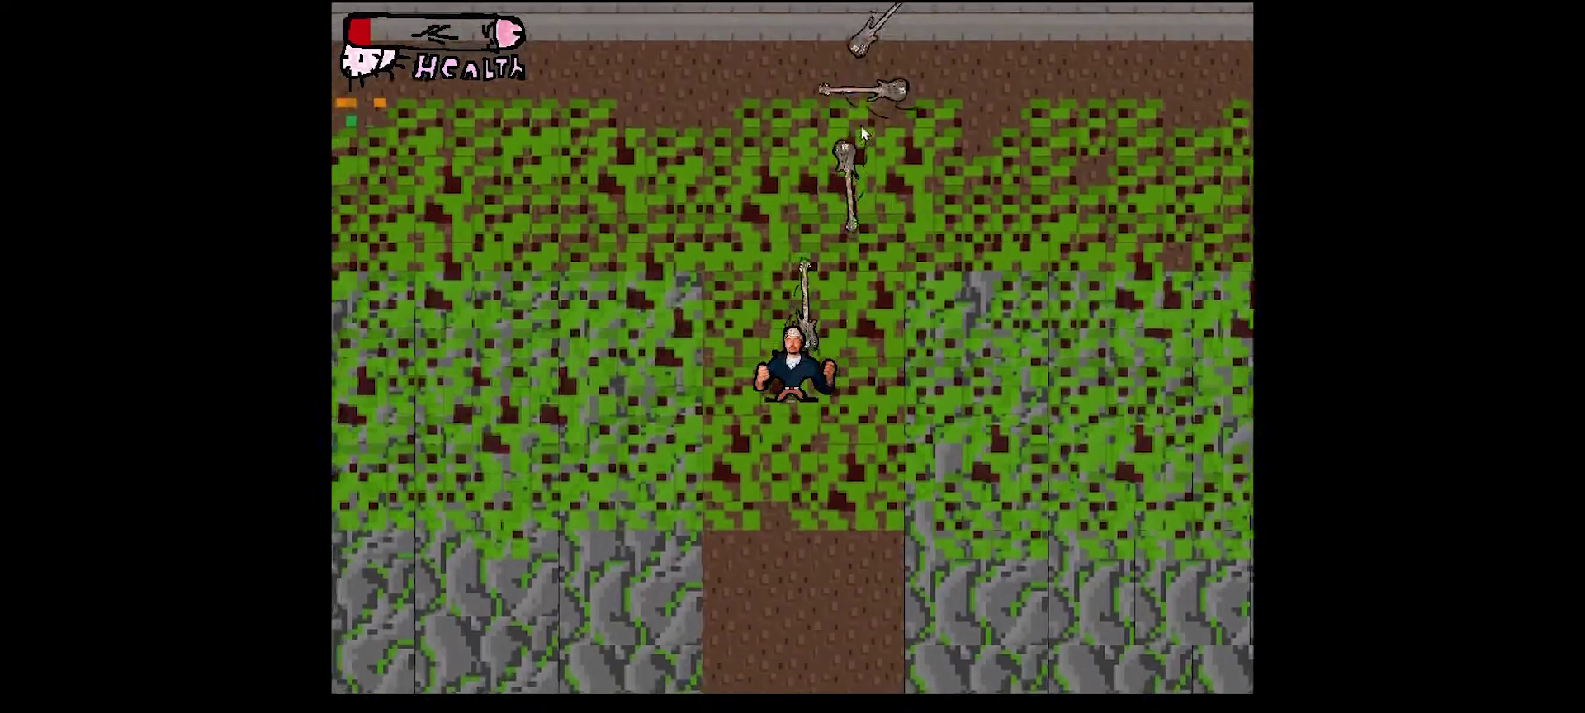
key(s)
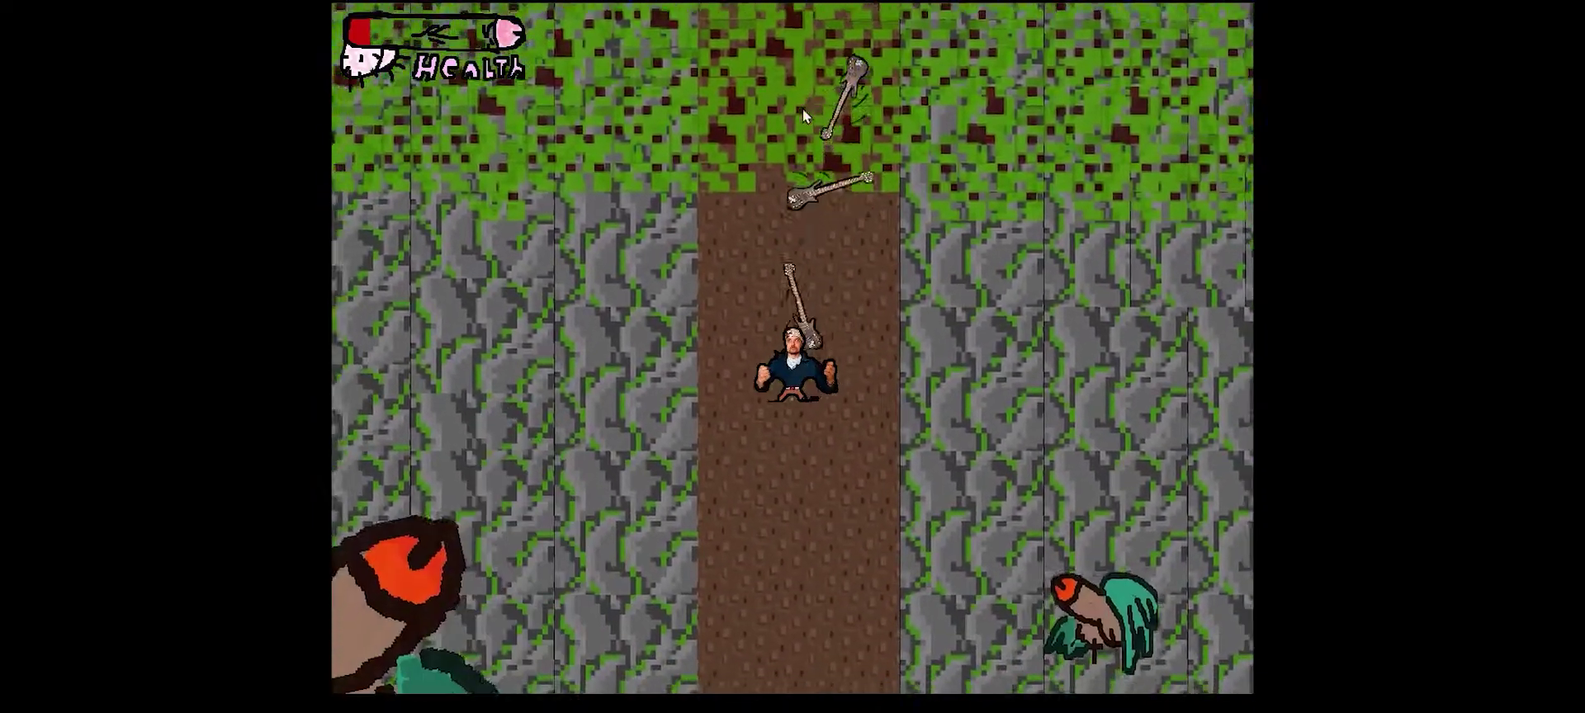
Follow the dirt corridor down to the purple spiral portal and stop on the grass to its right.
key(s)
key(d)
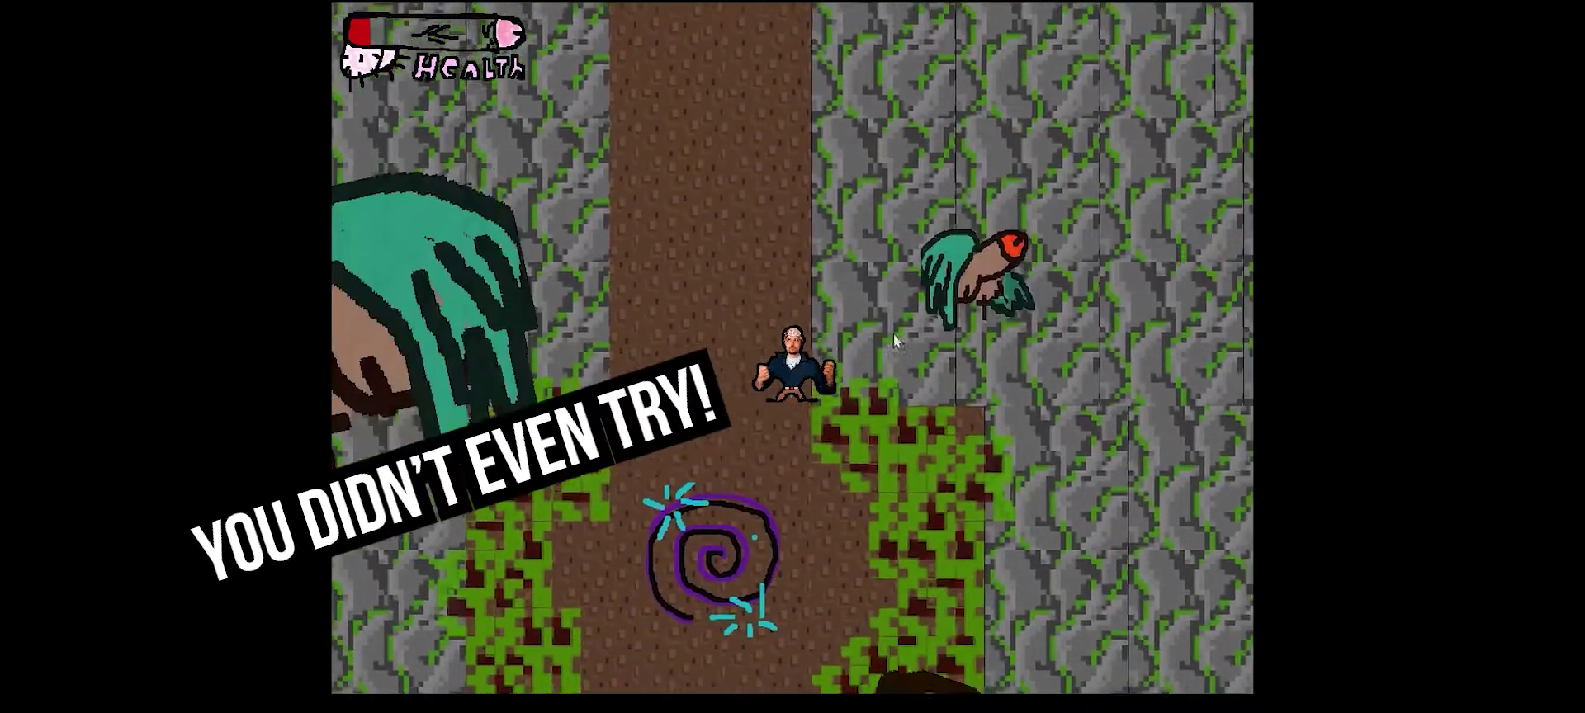
key(s)
key(d)
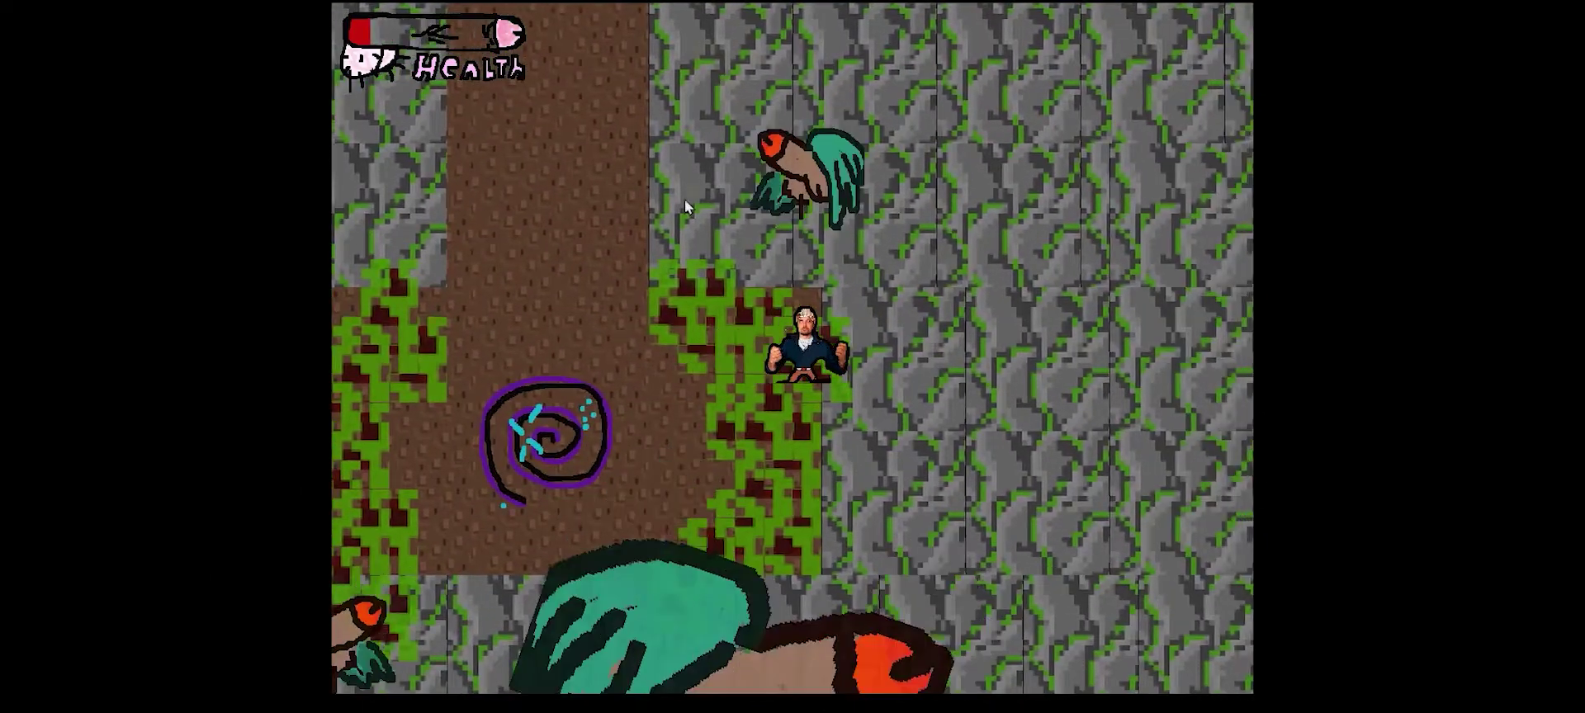
key(s)
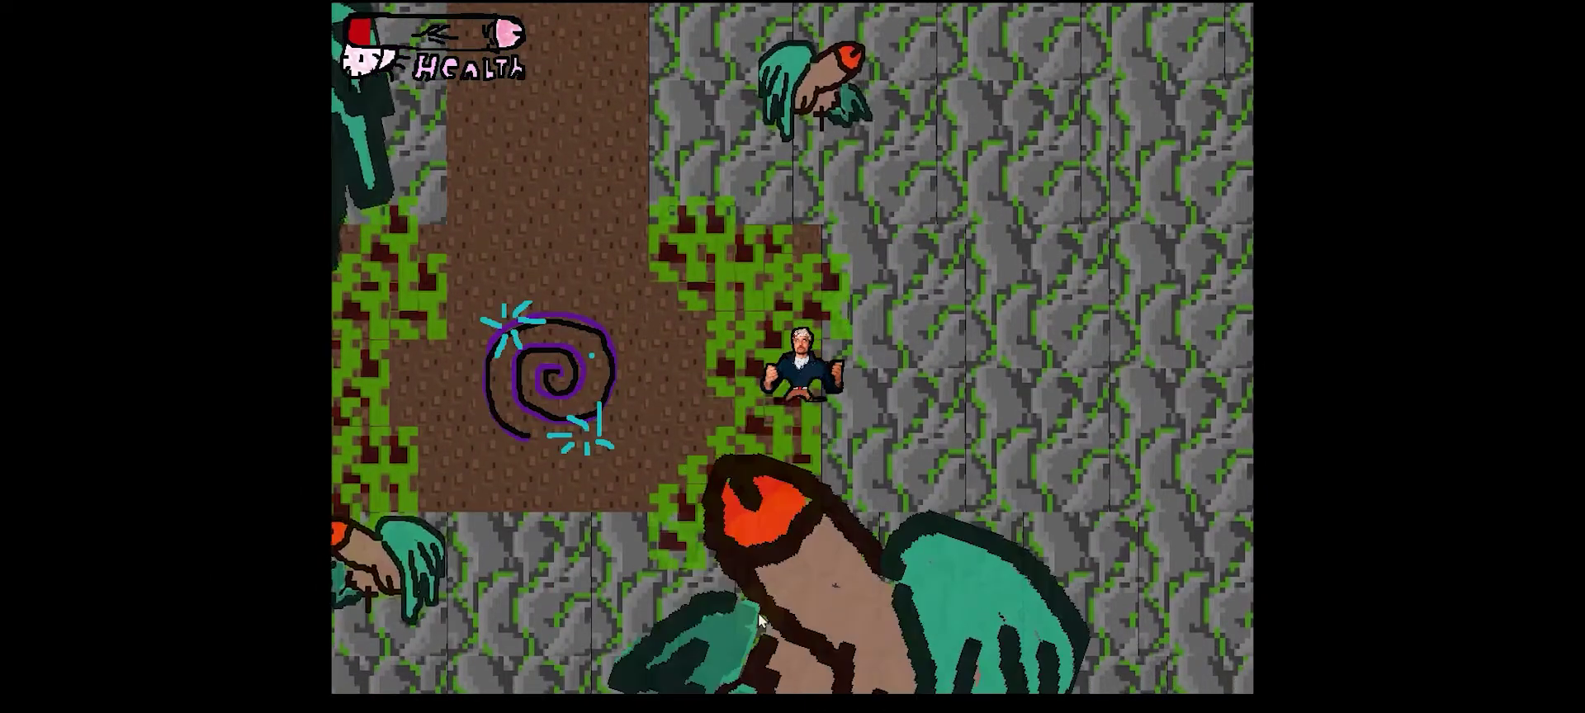
Walk down over the giant winged creature, return to the grass, and head left toward the spiral portal.
key(s)
key(a)
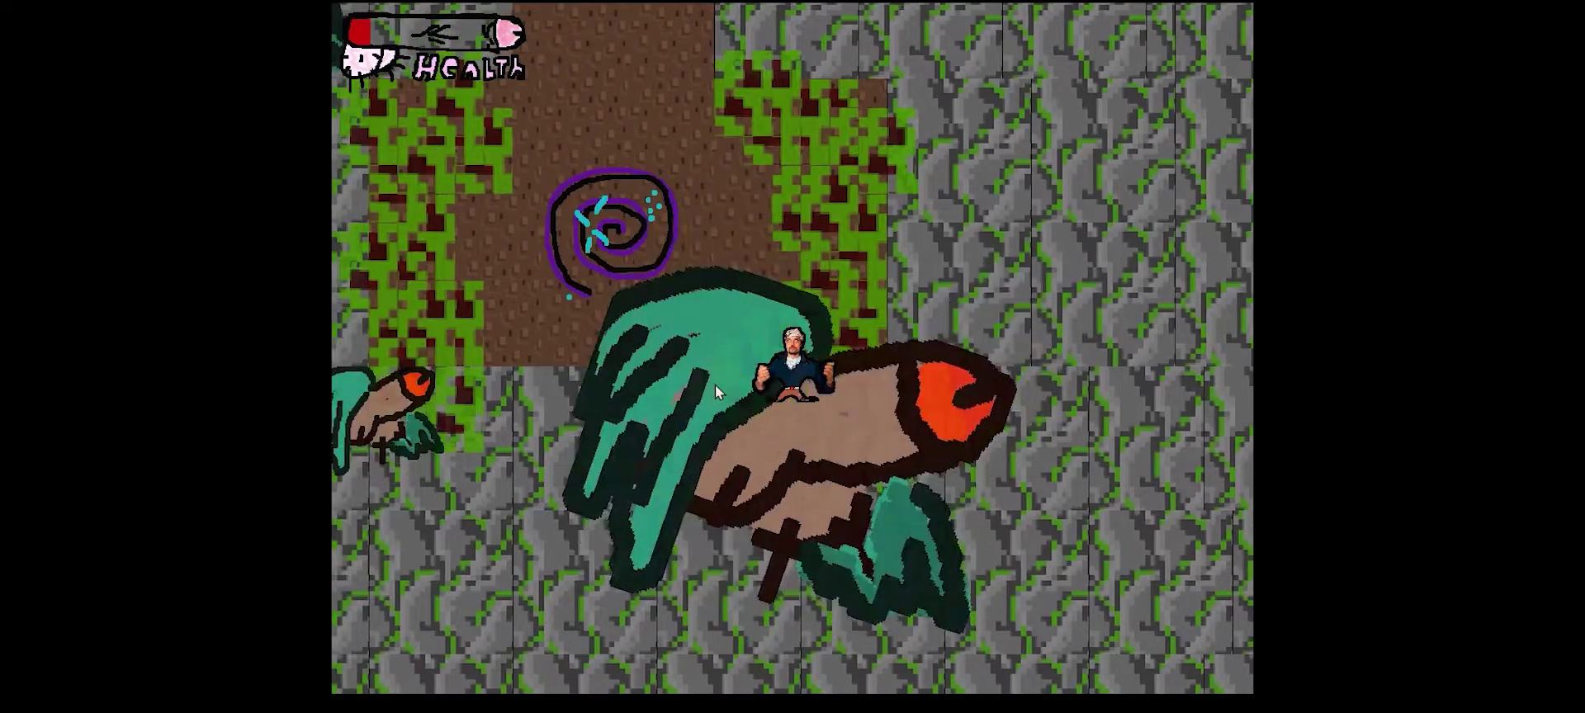
key(d)
key(w)
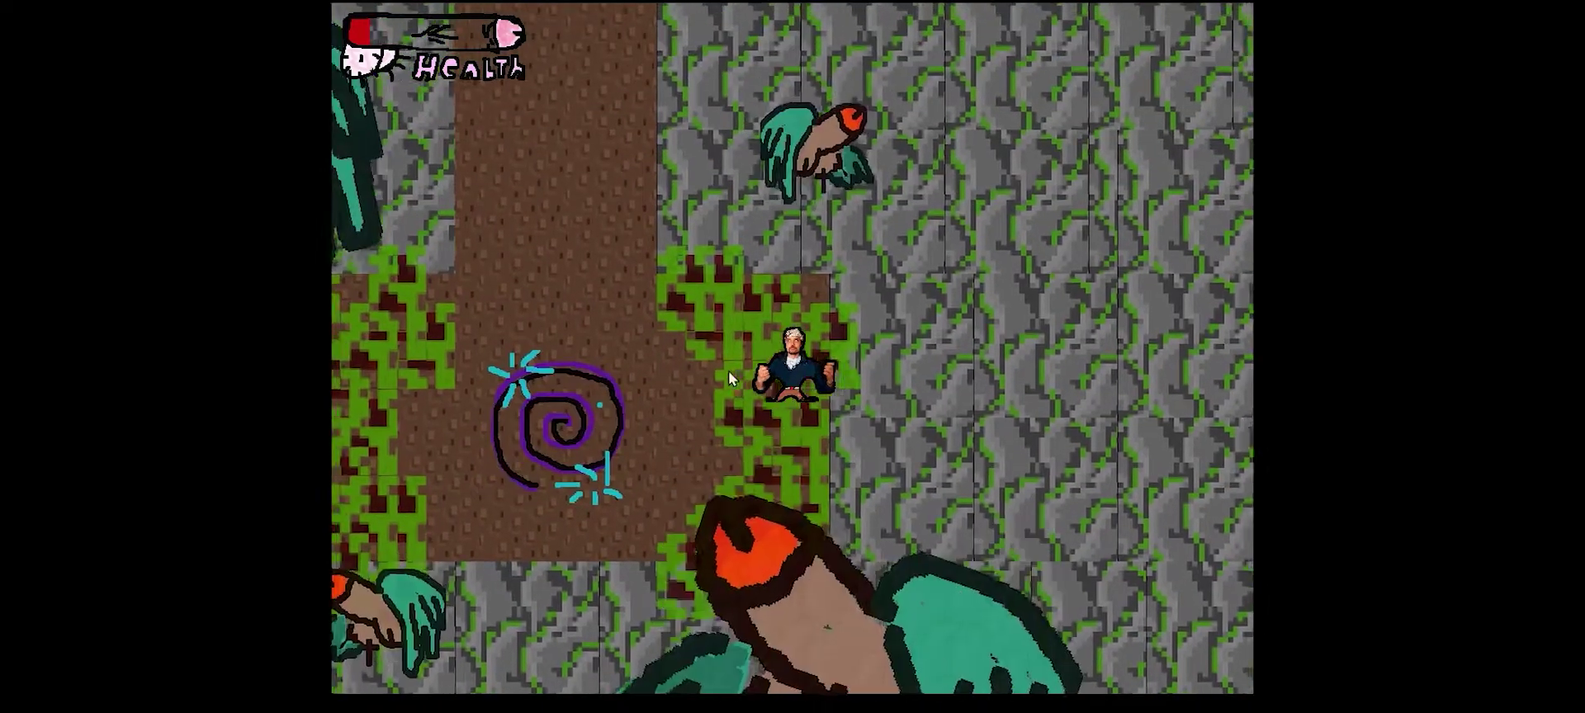
key(a)
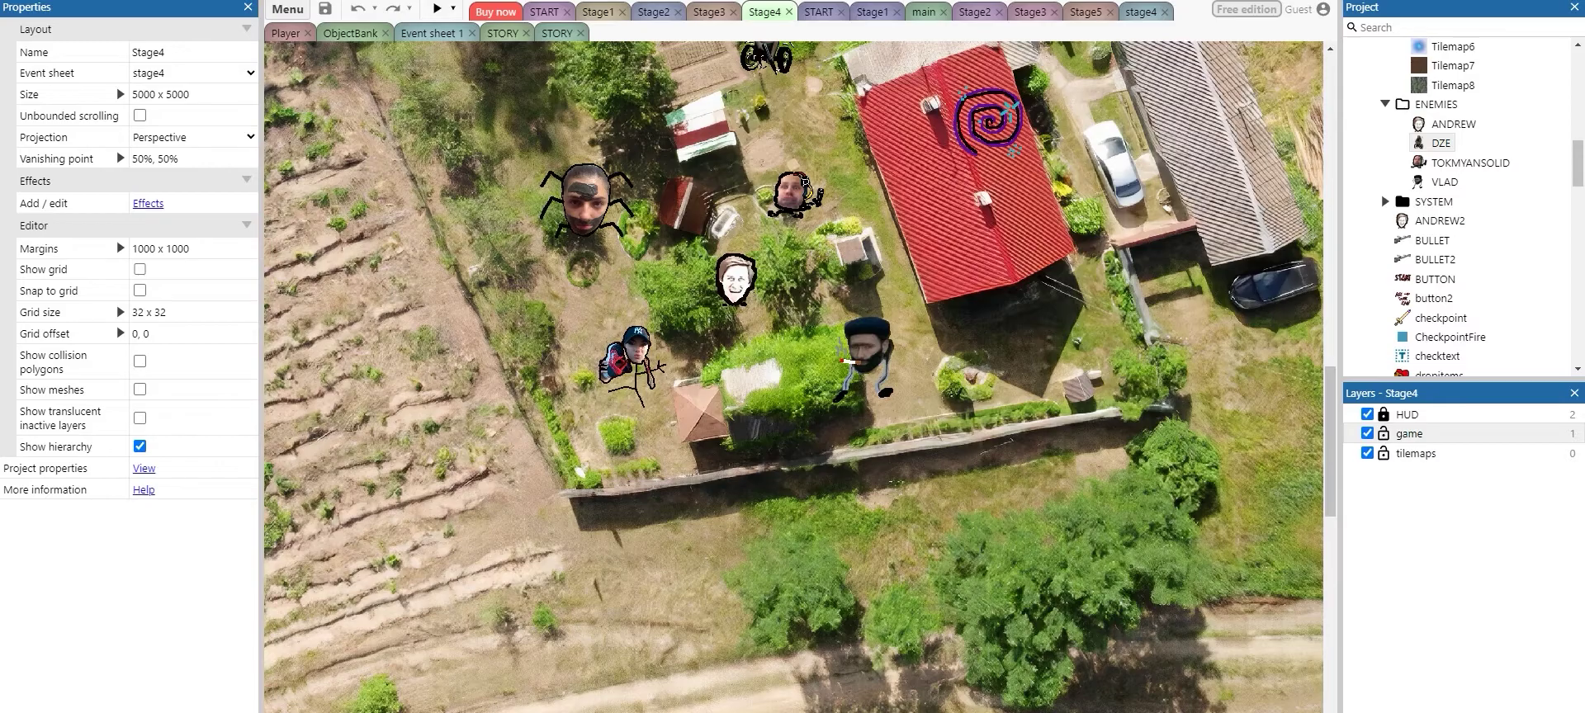
Open the Stage1 layout in the Construct 3 editor and inspect the white-faced enemies around the crossed brick walls.
click(437, 9)
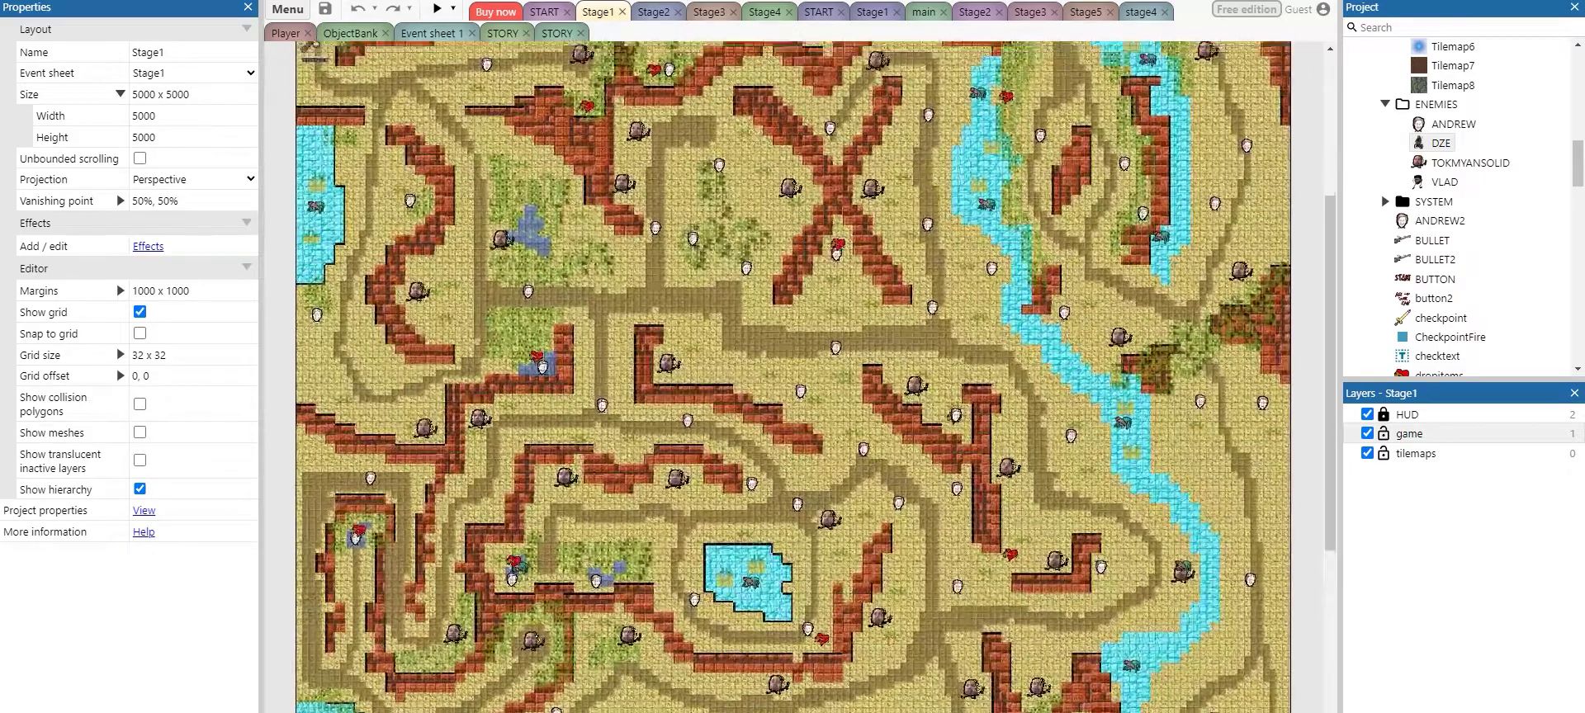
scroll(793, 371, up, 10)
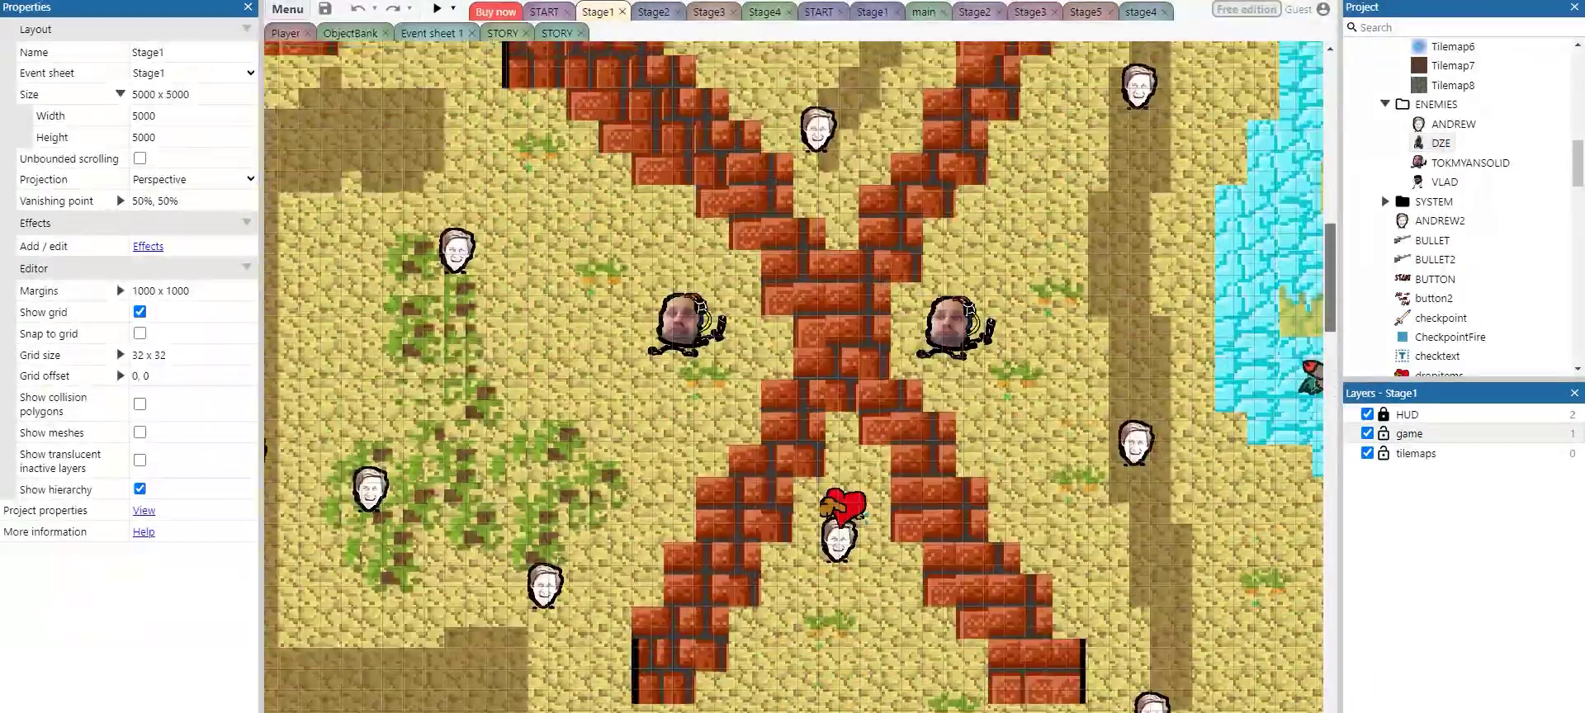
click(818, 282)
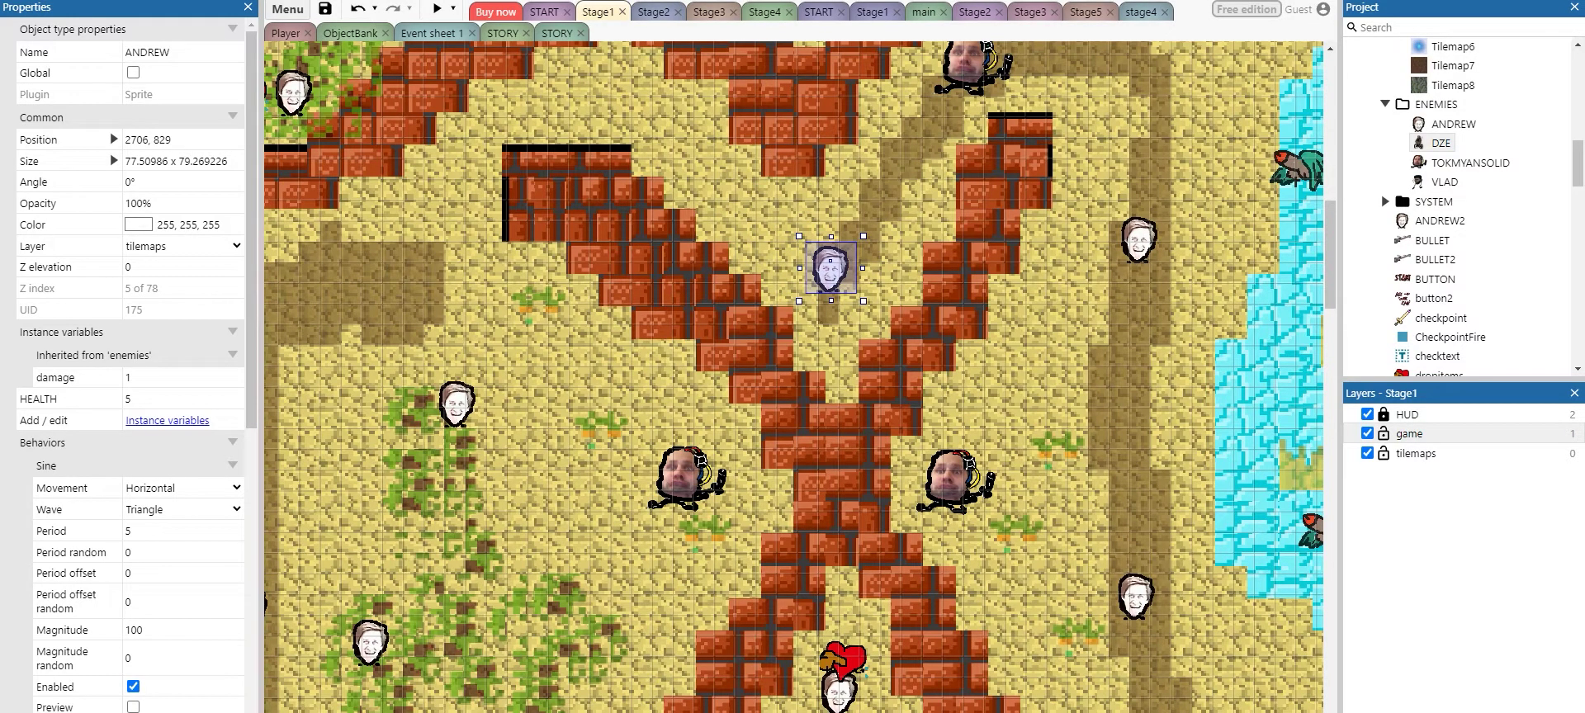
scroll(800, 377, down, 4)
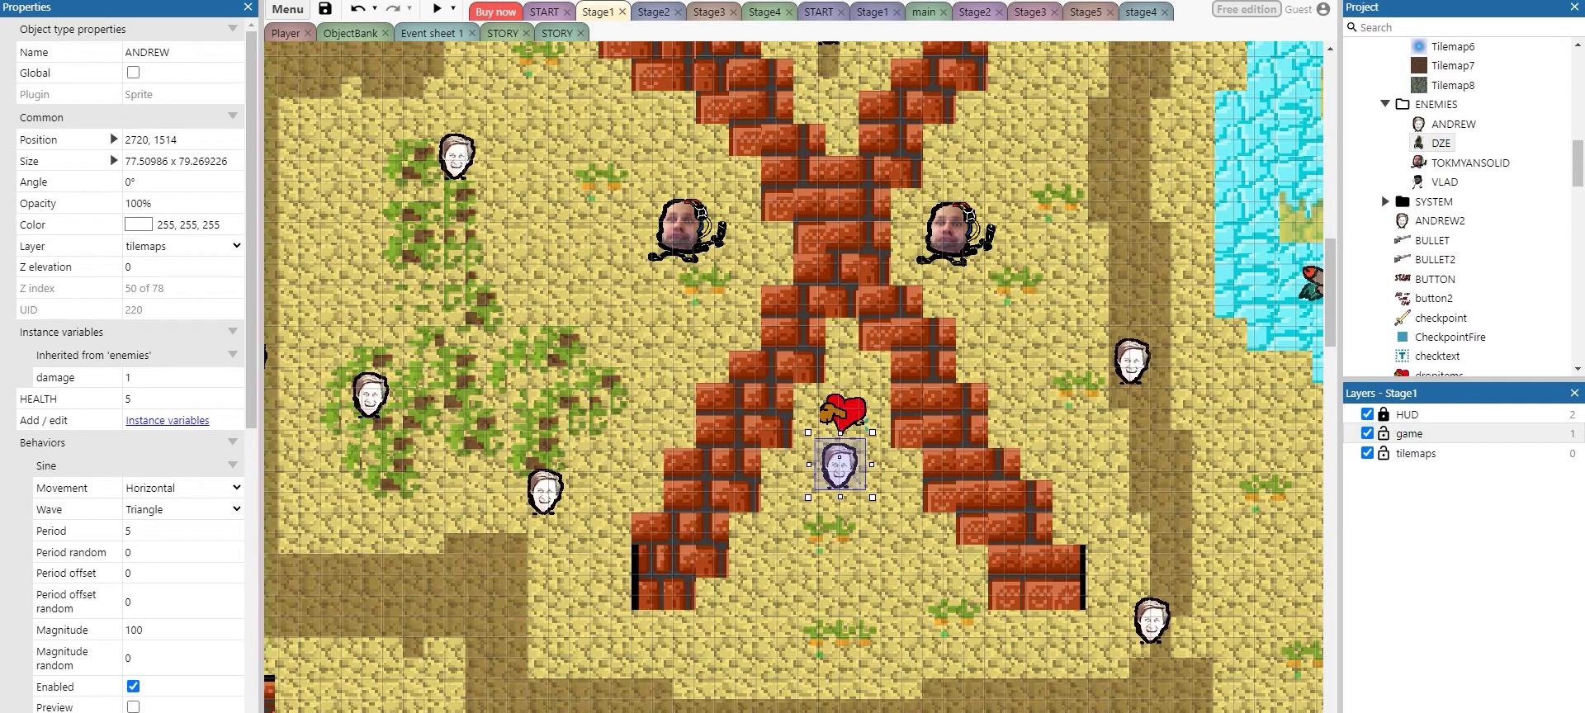
Preview the death1.webm and death2.webm sounds from the project's Sounds folder.
drag(1578, 164, 1578, 225)
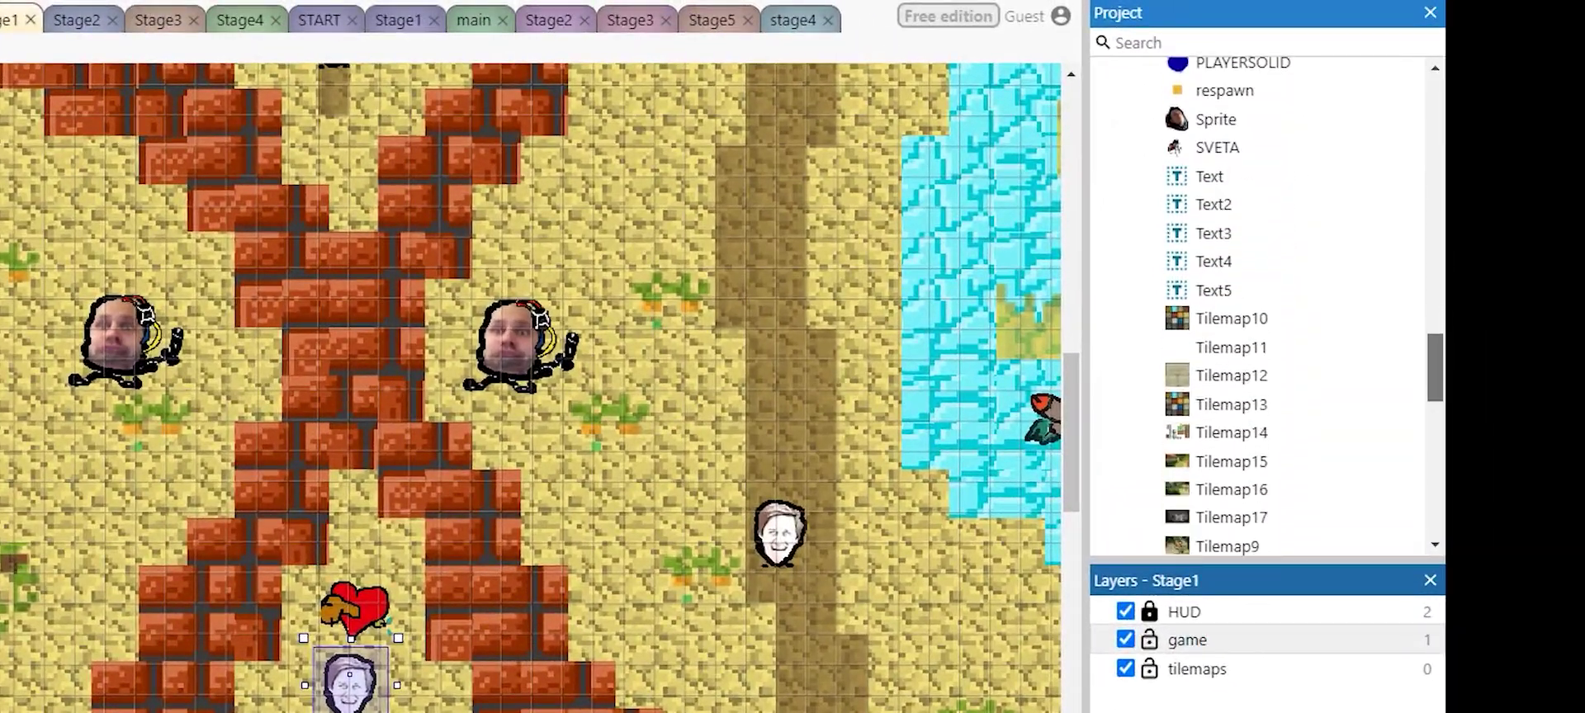
scroll(1263, 305, down, 5)
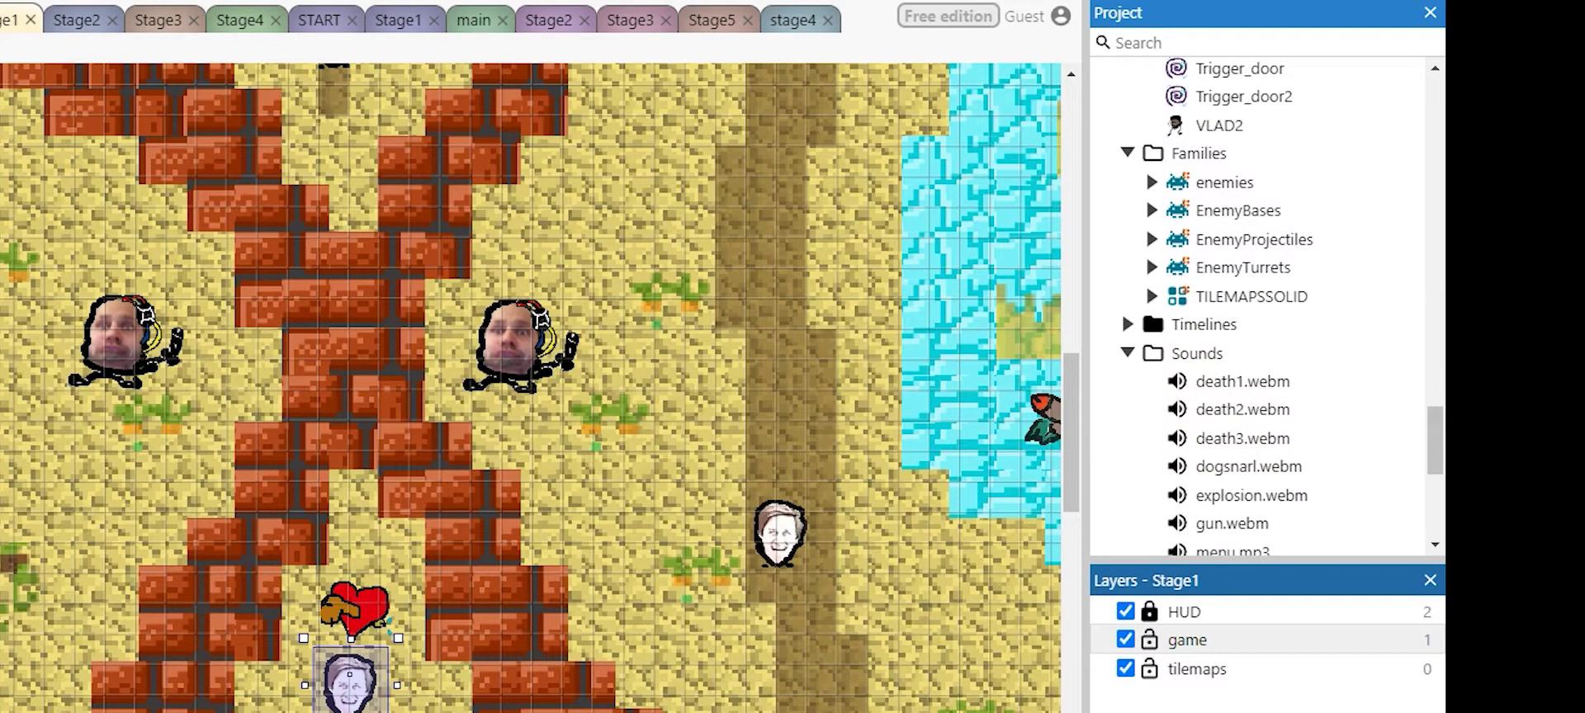
click(1185, 613)
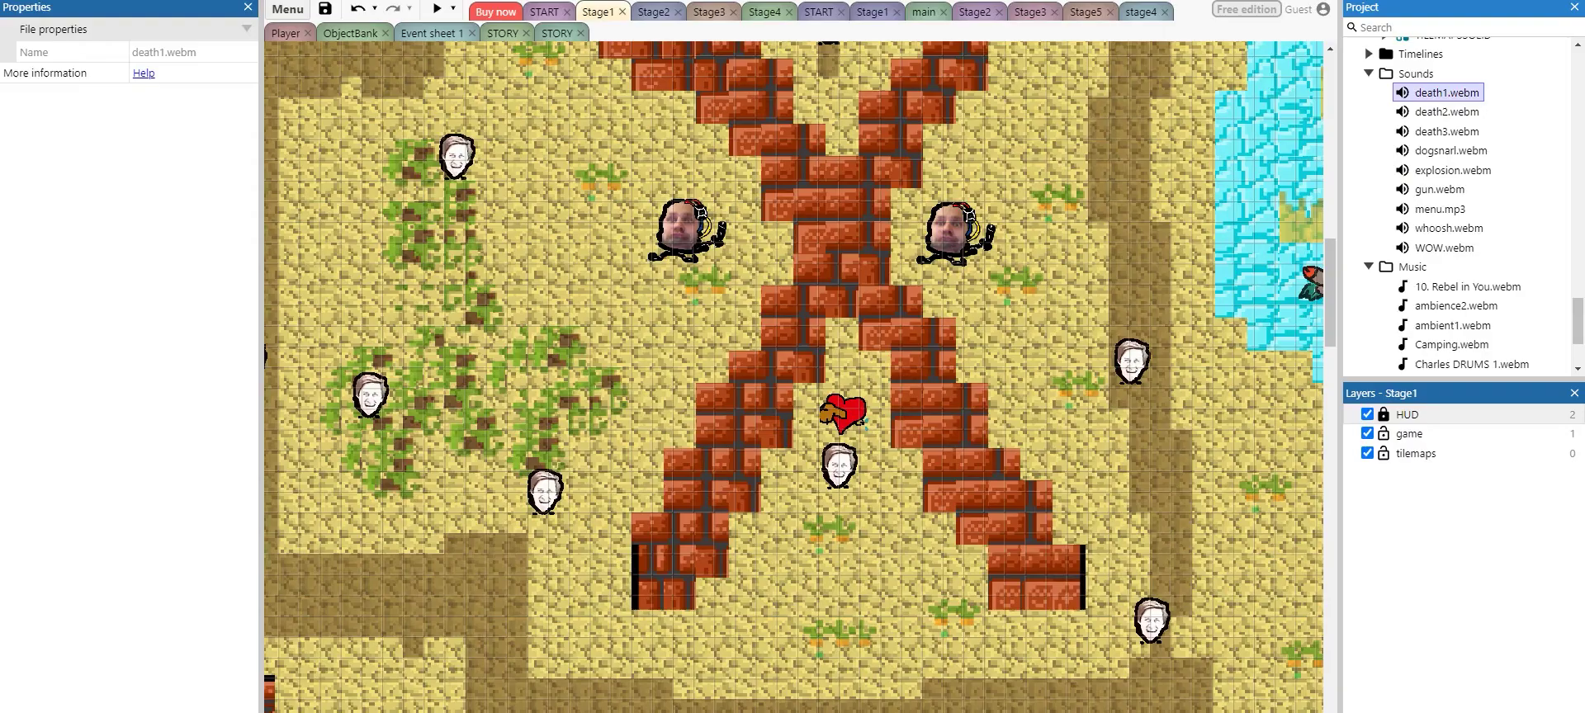
double_click(1106, 157)
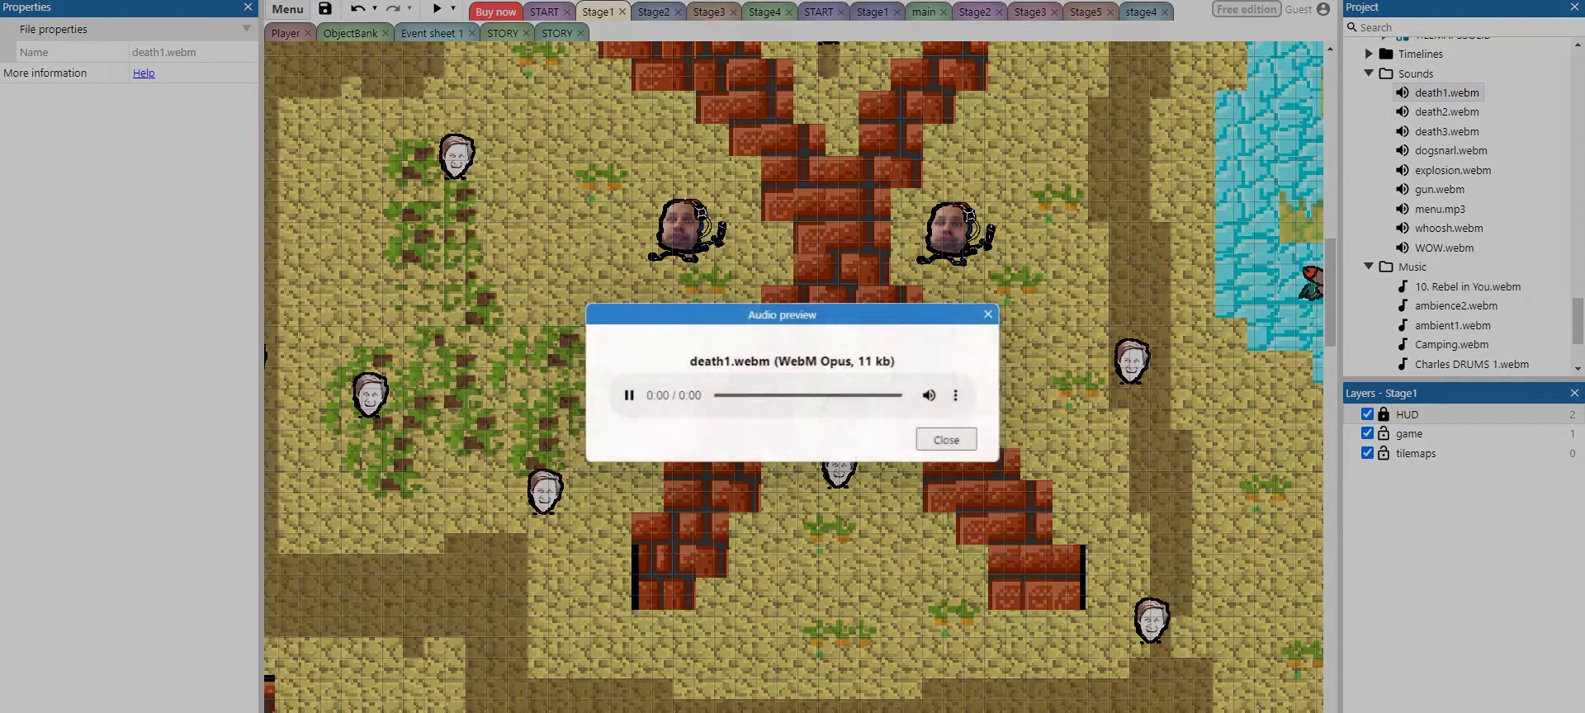
key(Escape)
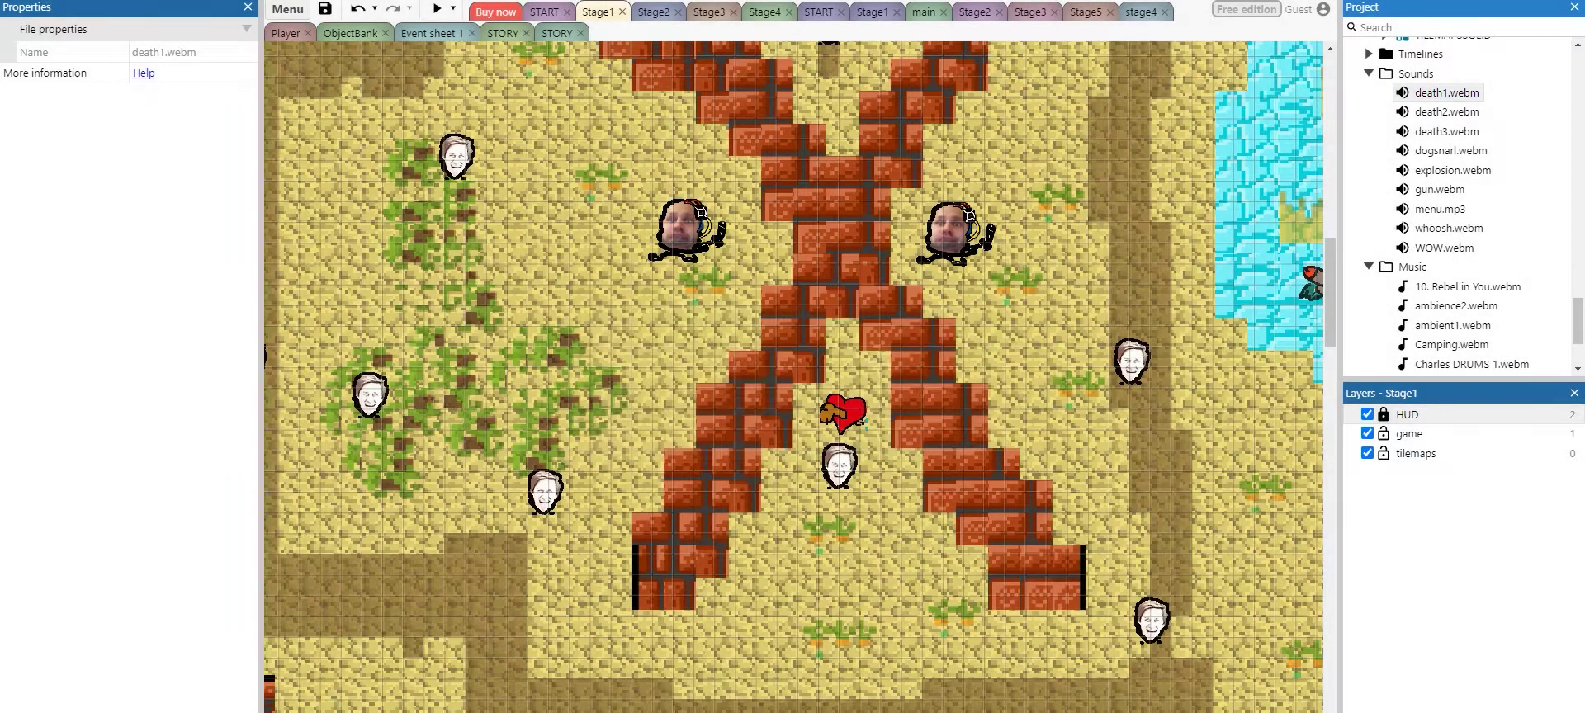
double_click(1447, 113)
key(Escape)
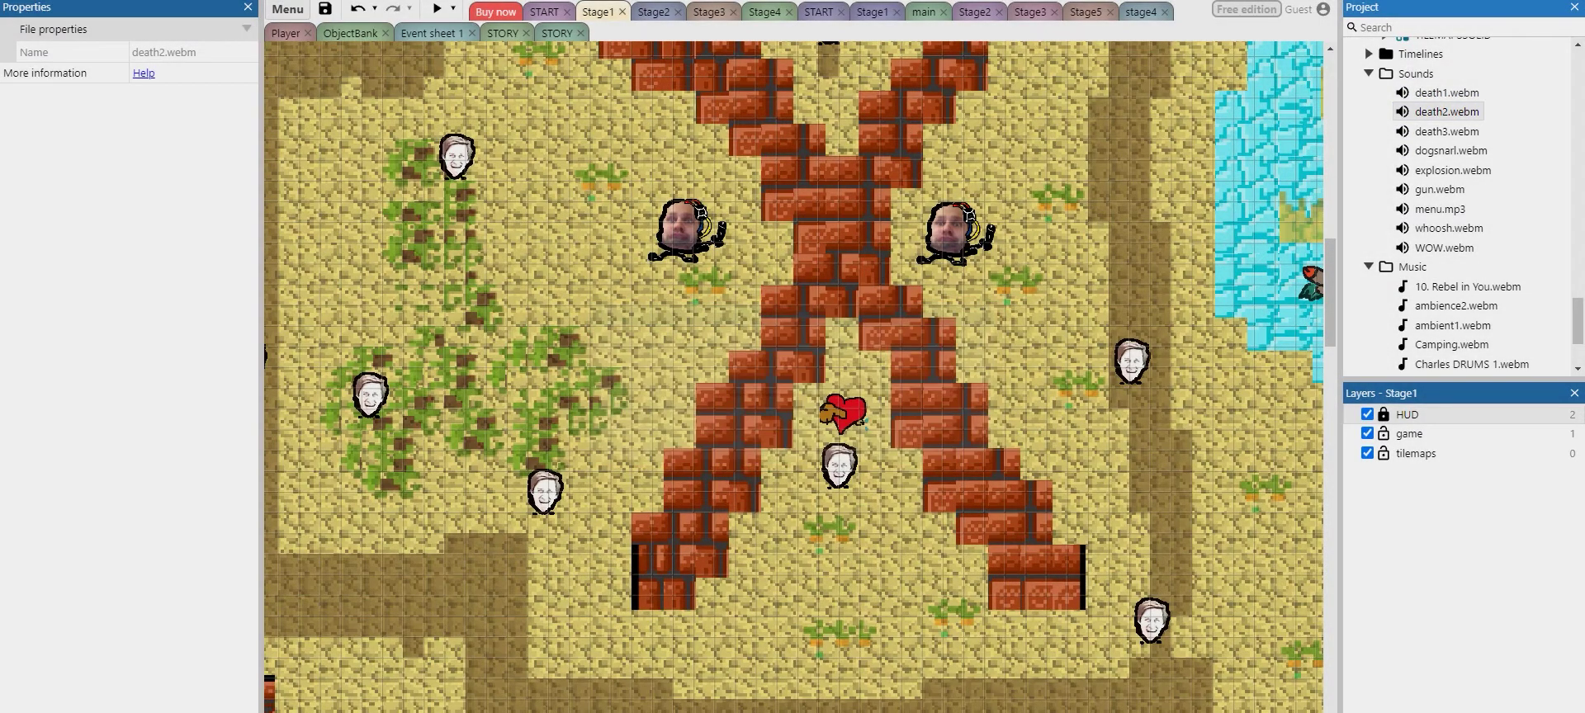
Preview the death3.webm and gun.webm sounds from the project's Sounds folder.
key(Down)
key(Return)
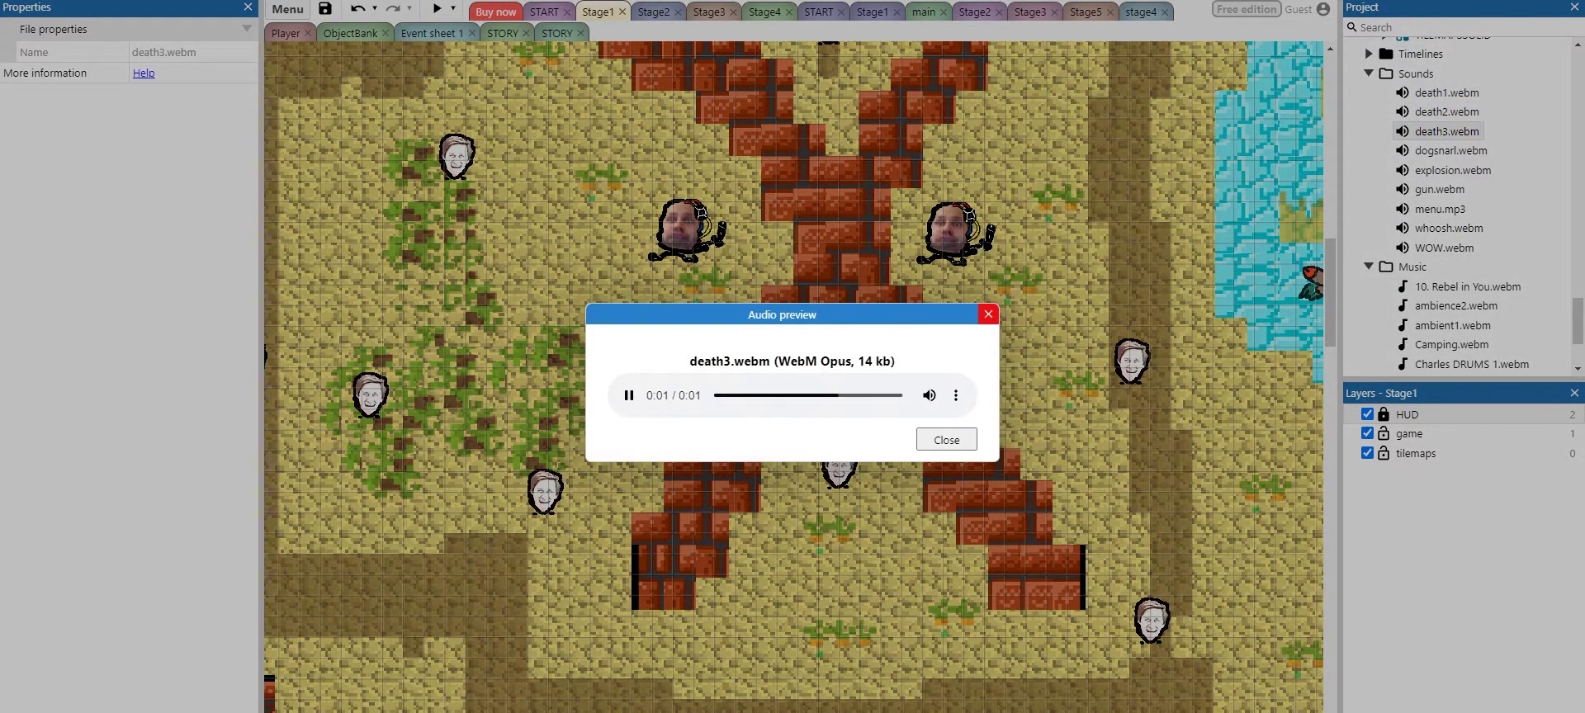
key(Escape)
key(Down)
key(Down)
key(Down)
key(Return)
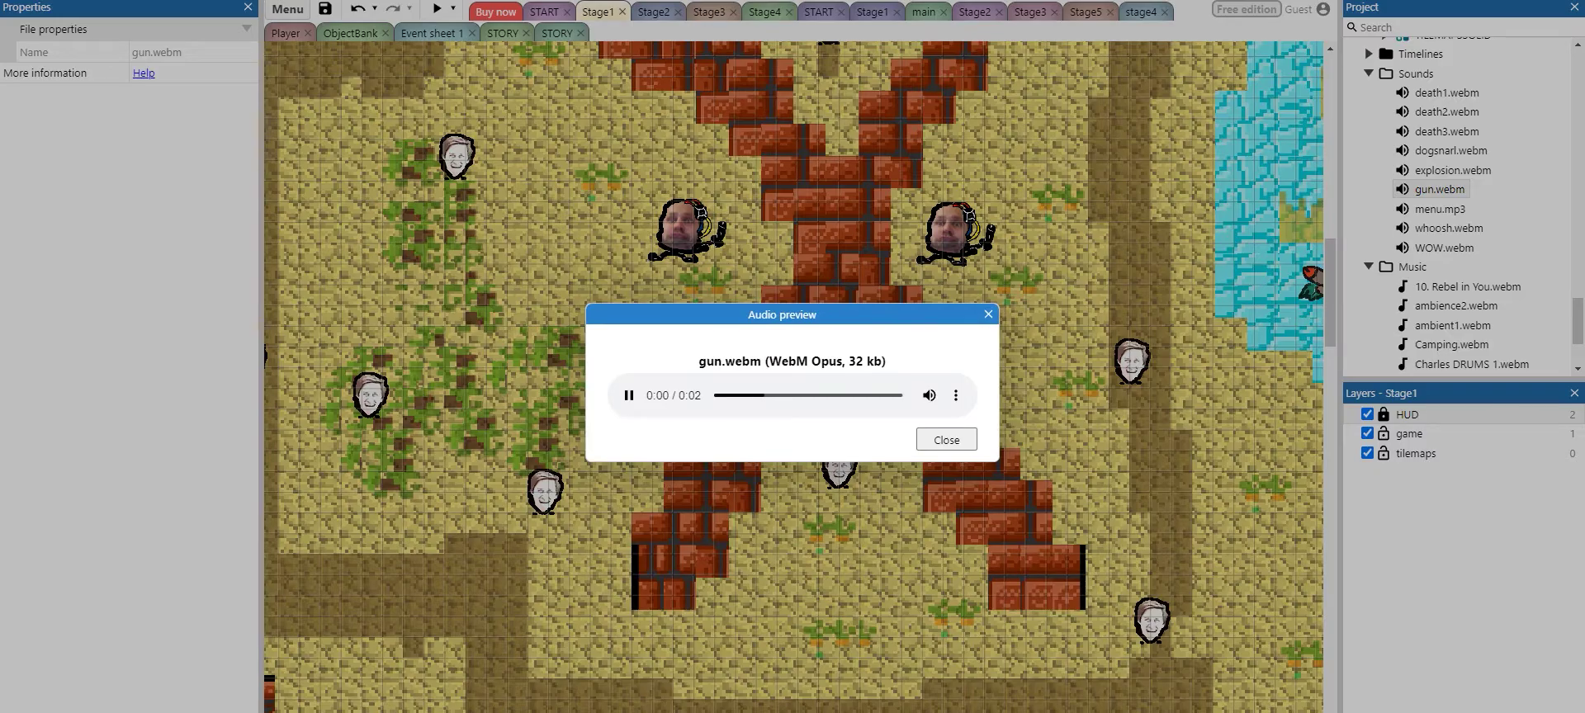
key(Escape)
Preview the explosion.webm and whoosh.webm sounds and the ambient1.webm track from the Music folder.
key(Up)
key(Return)
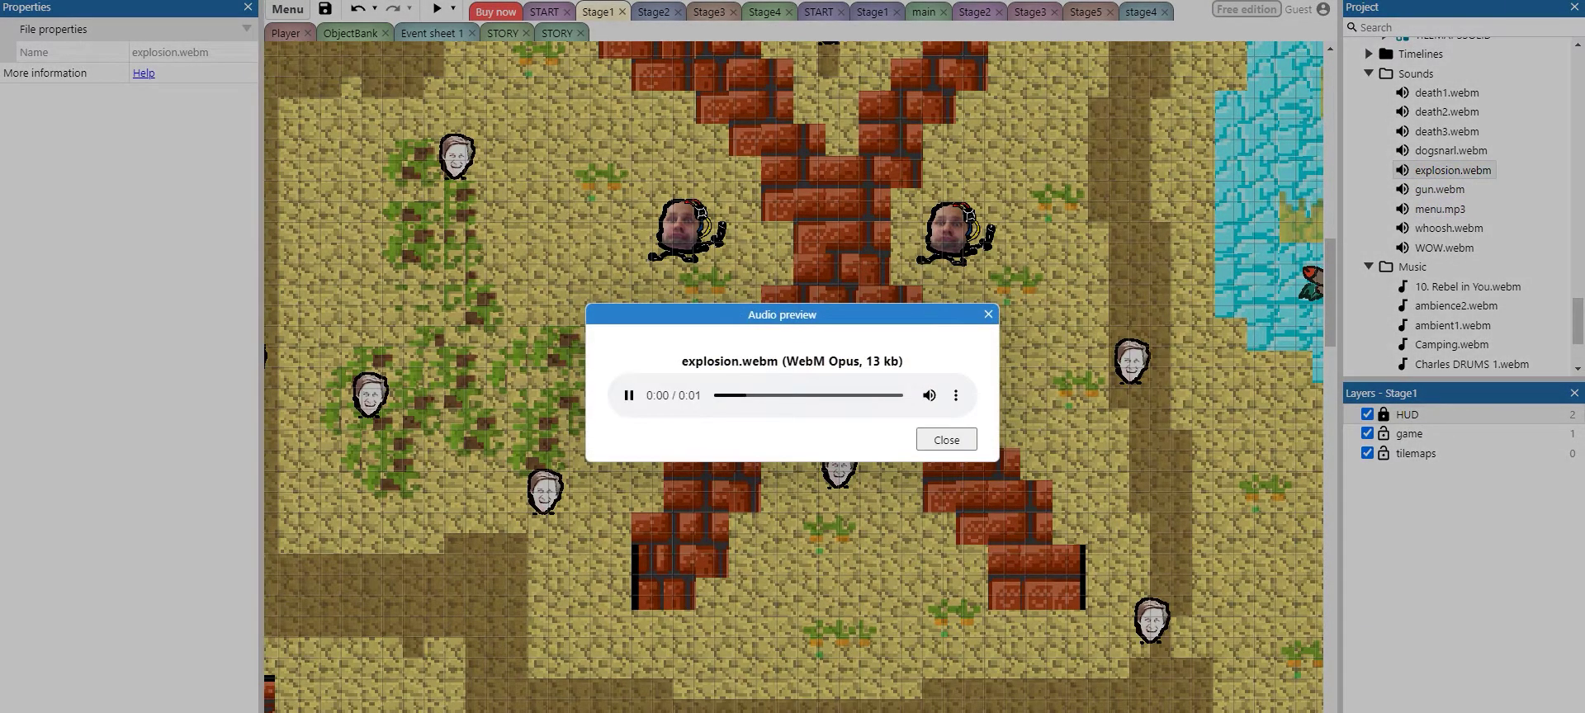
key(Escape)
key(Down)
key(Down)
key(Down)
key(Return)
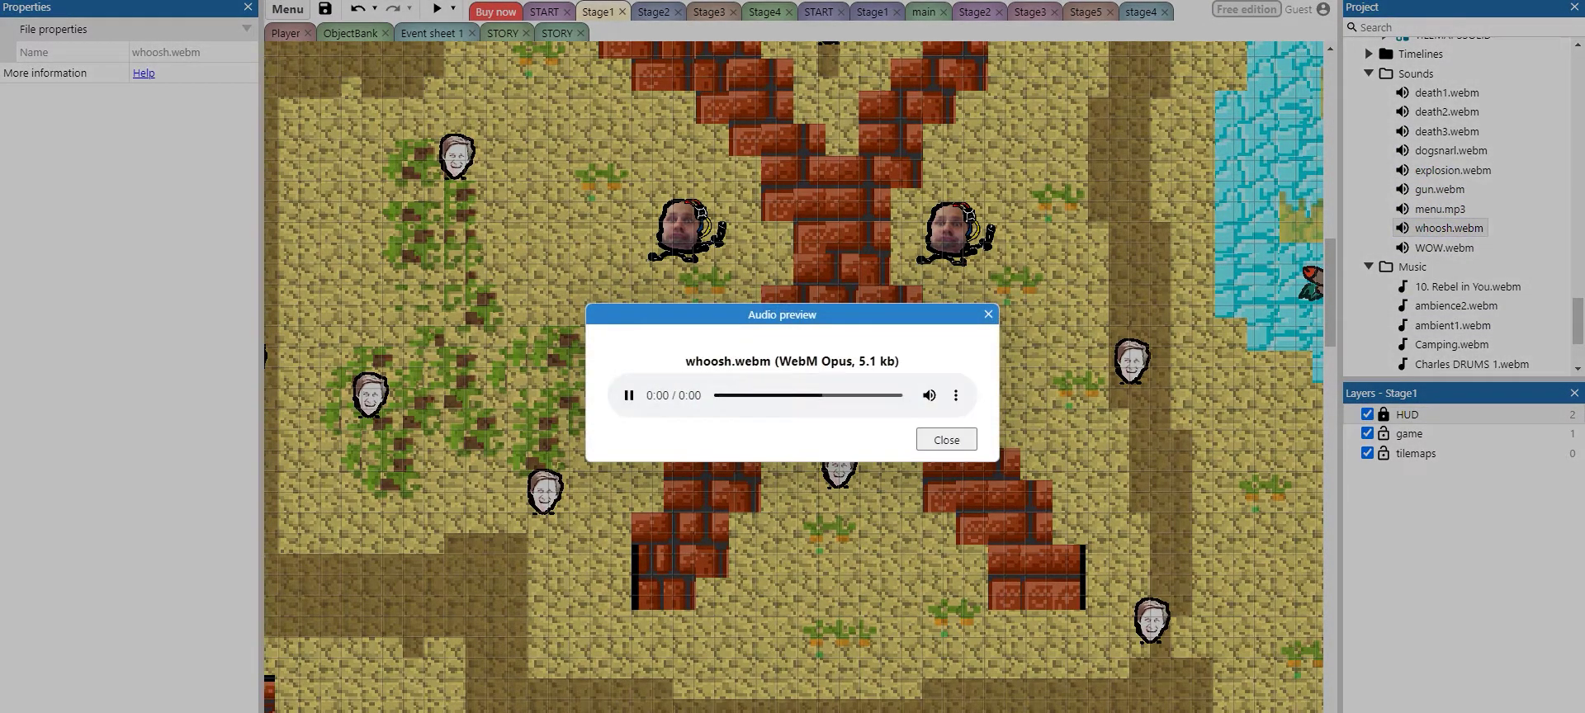
key(Escape)
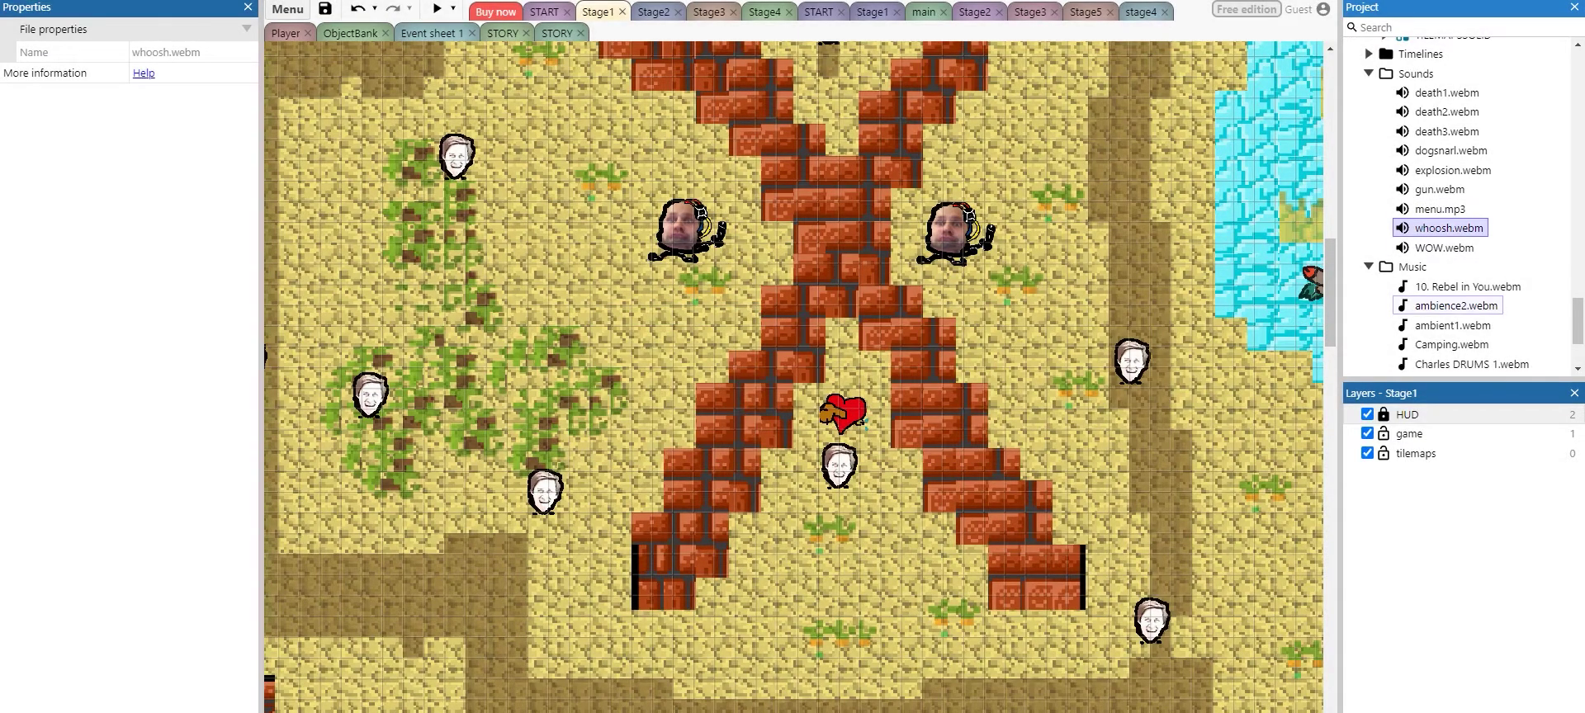
scroll(1457, 307, down, 2)
double_click(1454, 193)
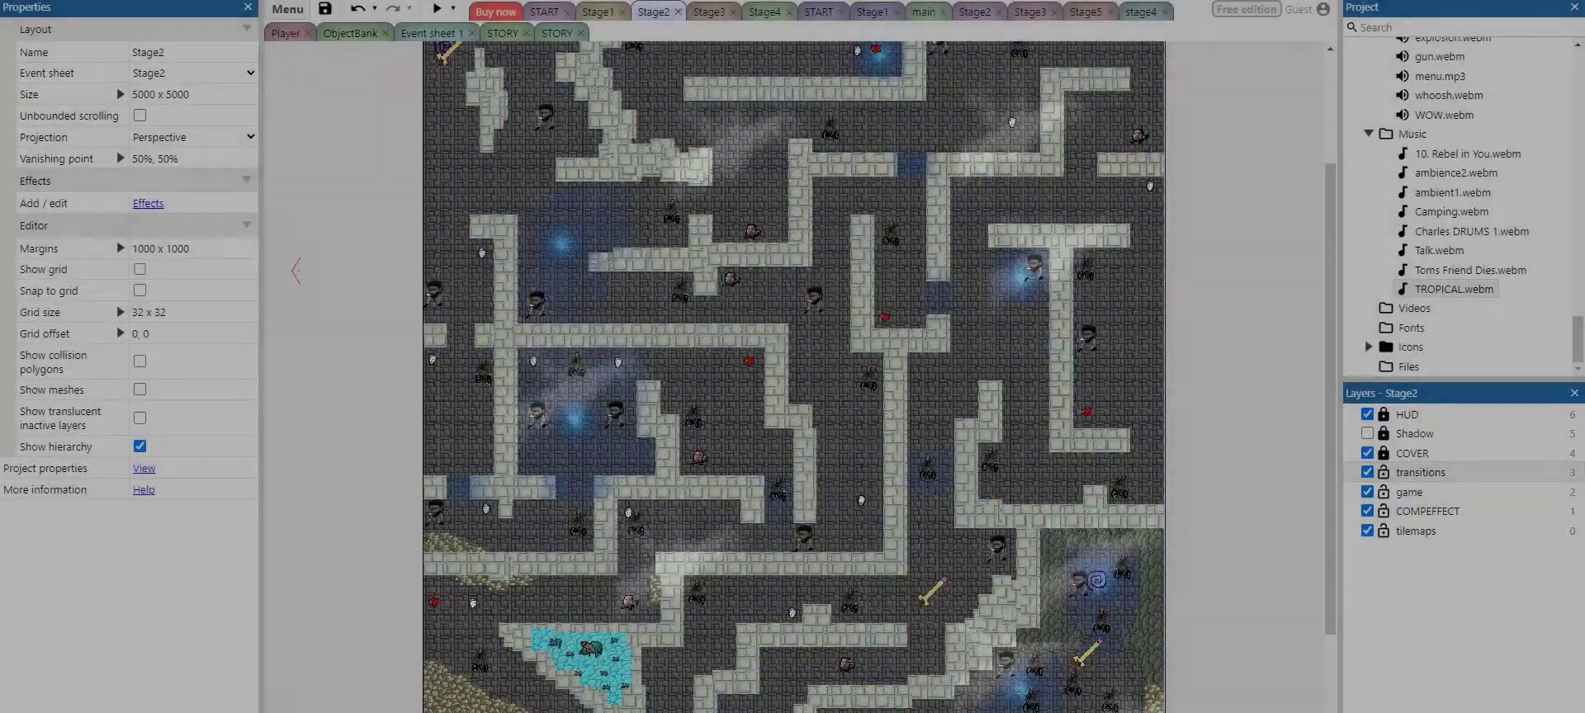
Show the Shadow layer over the whole Stage2 layout and hide it again to compare the maze dark and lit.
ctrl+scroll(793, 413, up, 1)
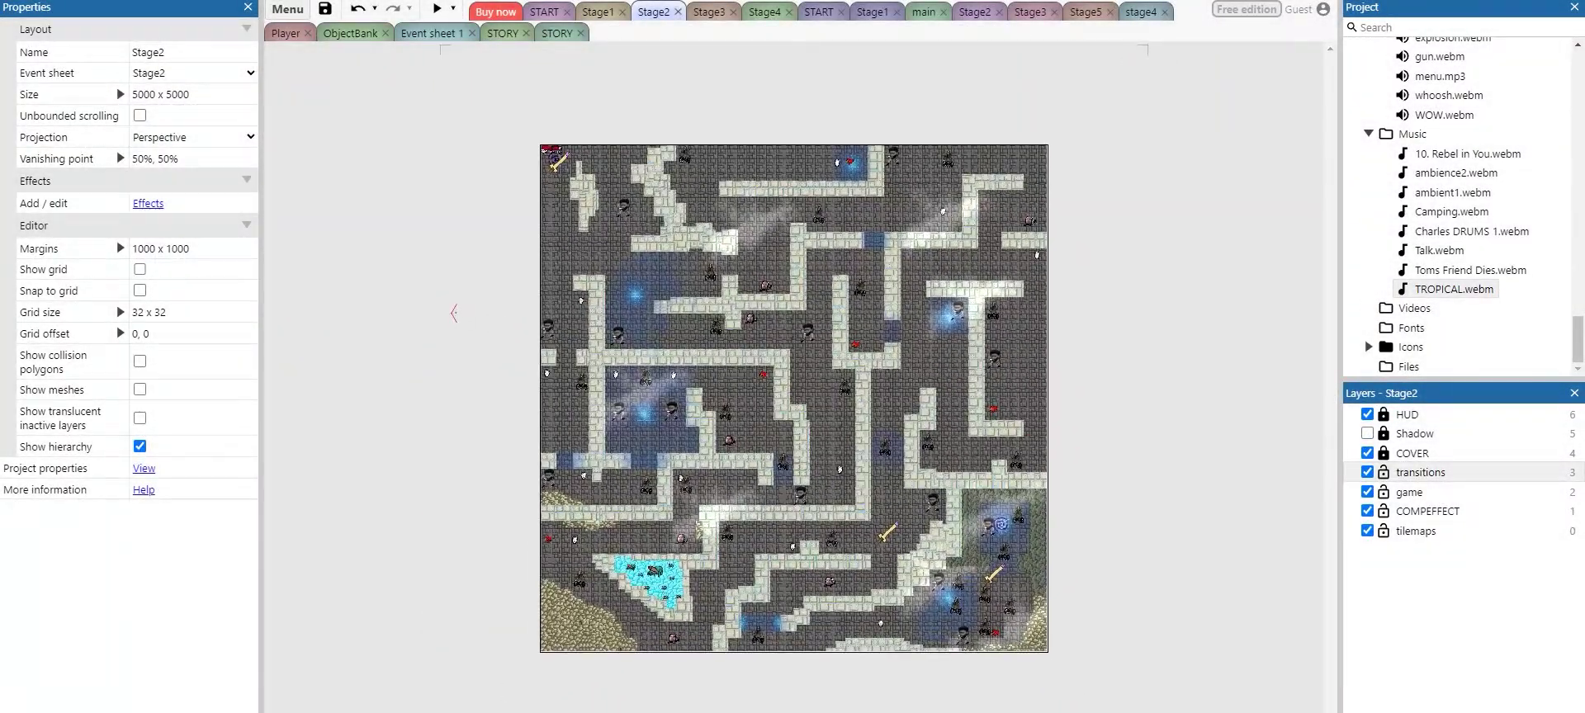
click(1367, 433)
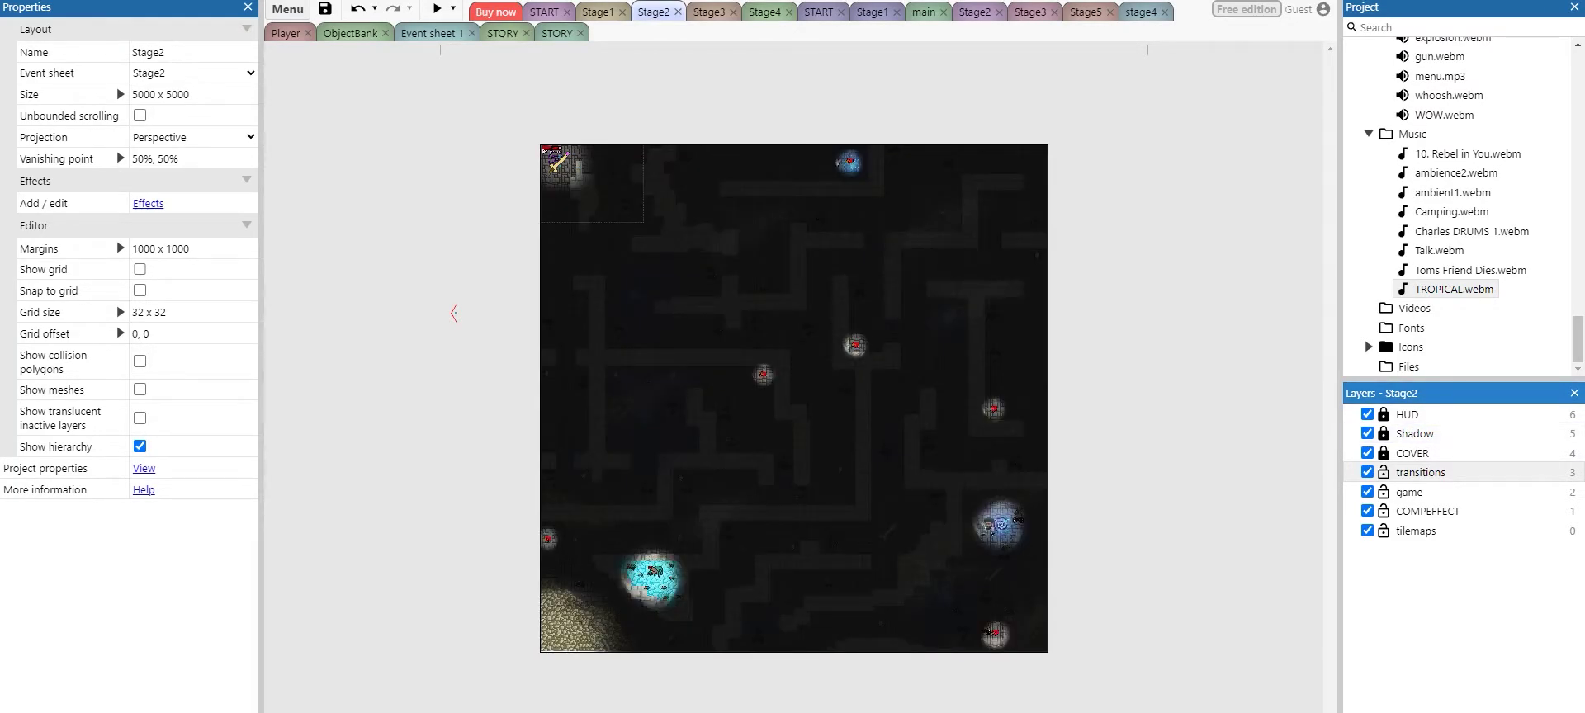
click(1367, 434)
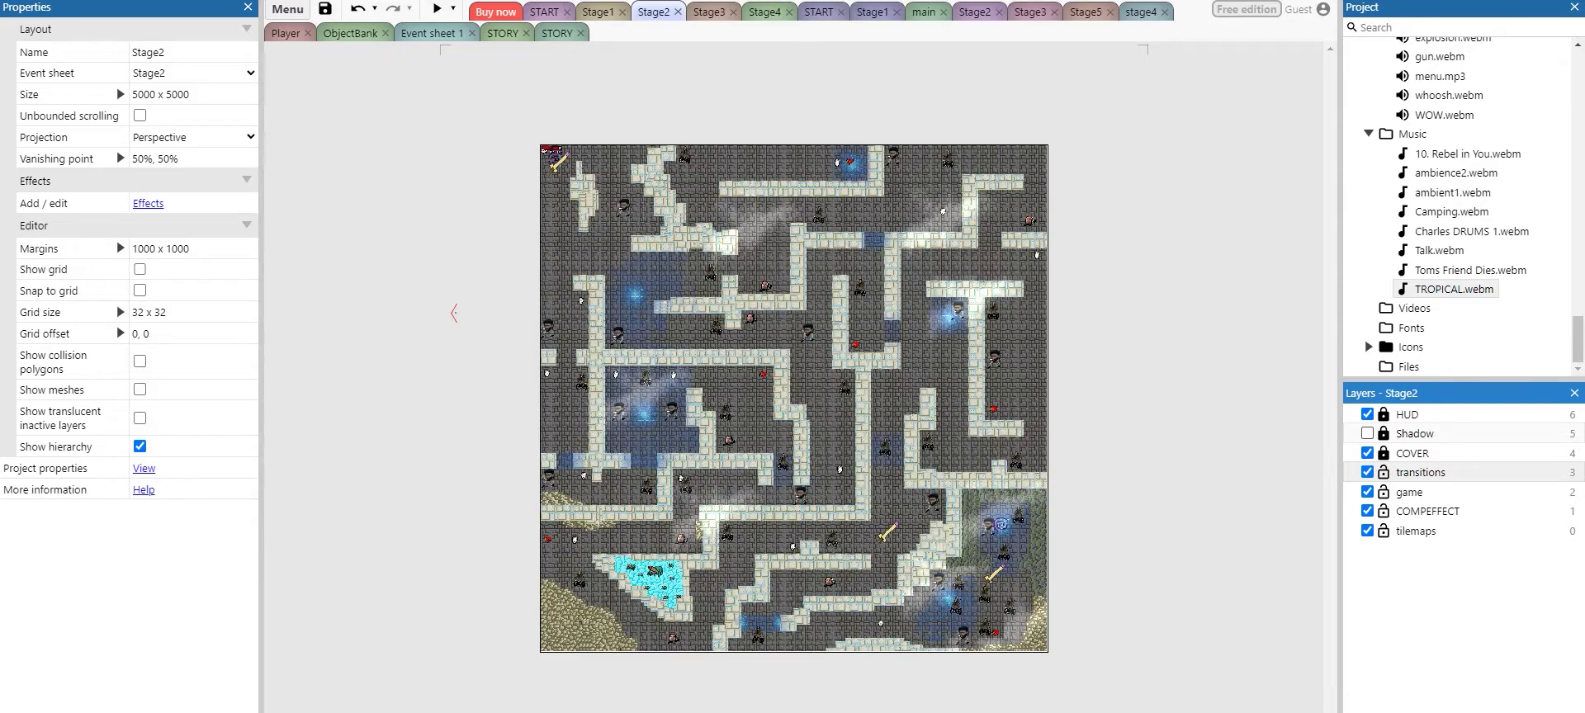
Toggle the Shadow layer on and off around Stage2's starting portal and sword, leaving the layer hidden.
click(1367, 433)
ctrl+scroll(554, 145, up, 10)
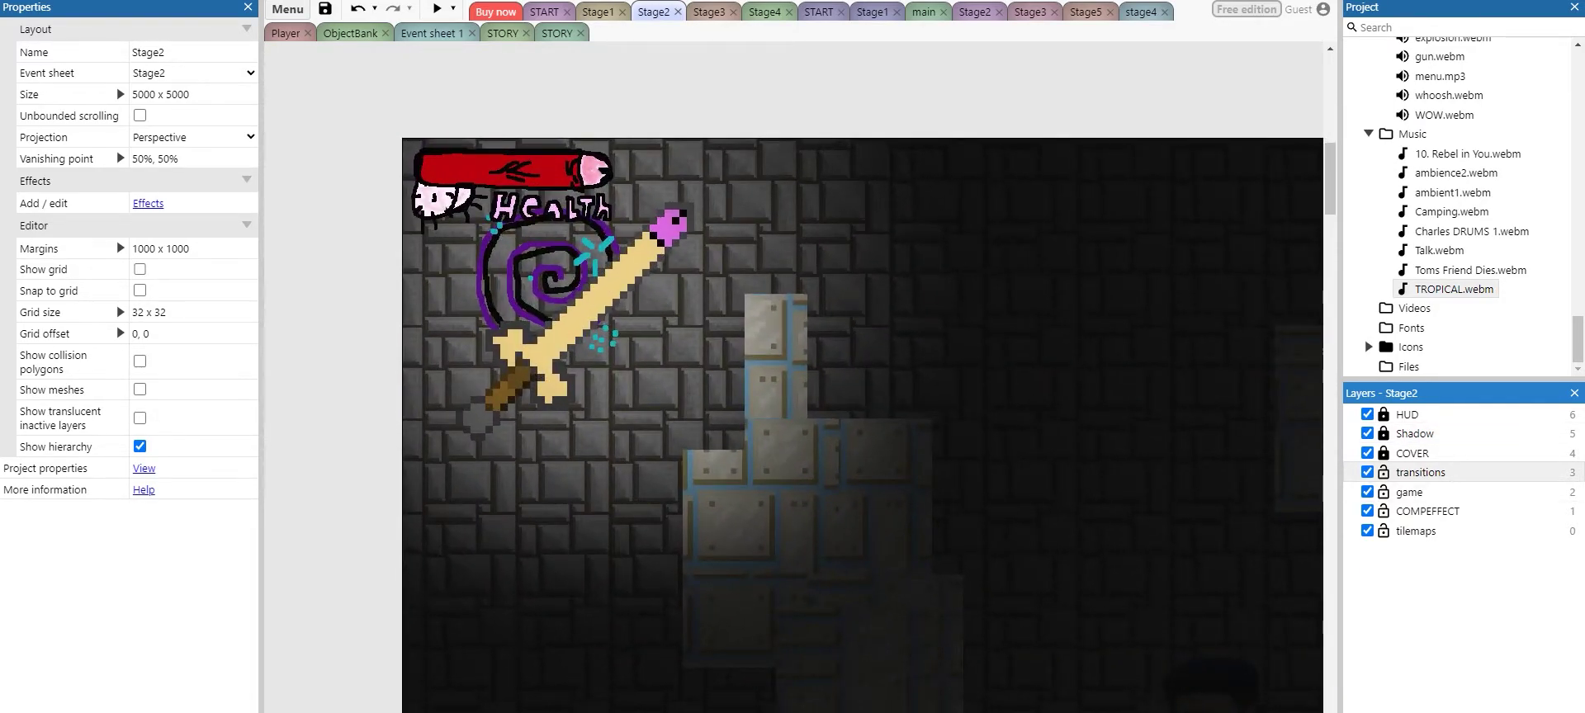
click(1368, 434)
click(1367, 433)
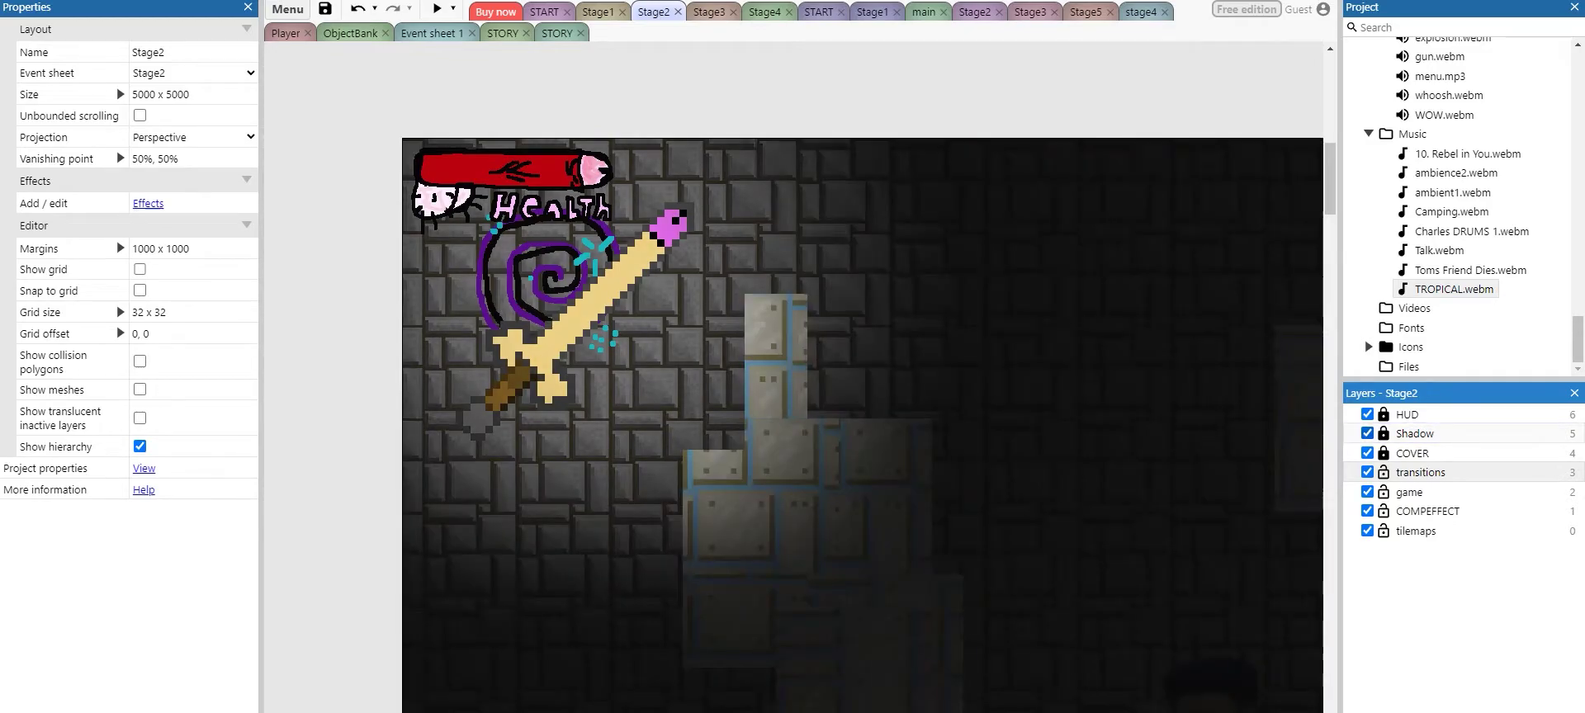
click(1367, 434)
click(1367, 434)
click(1368, 433)
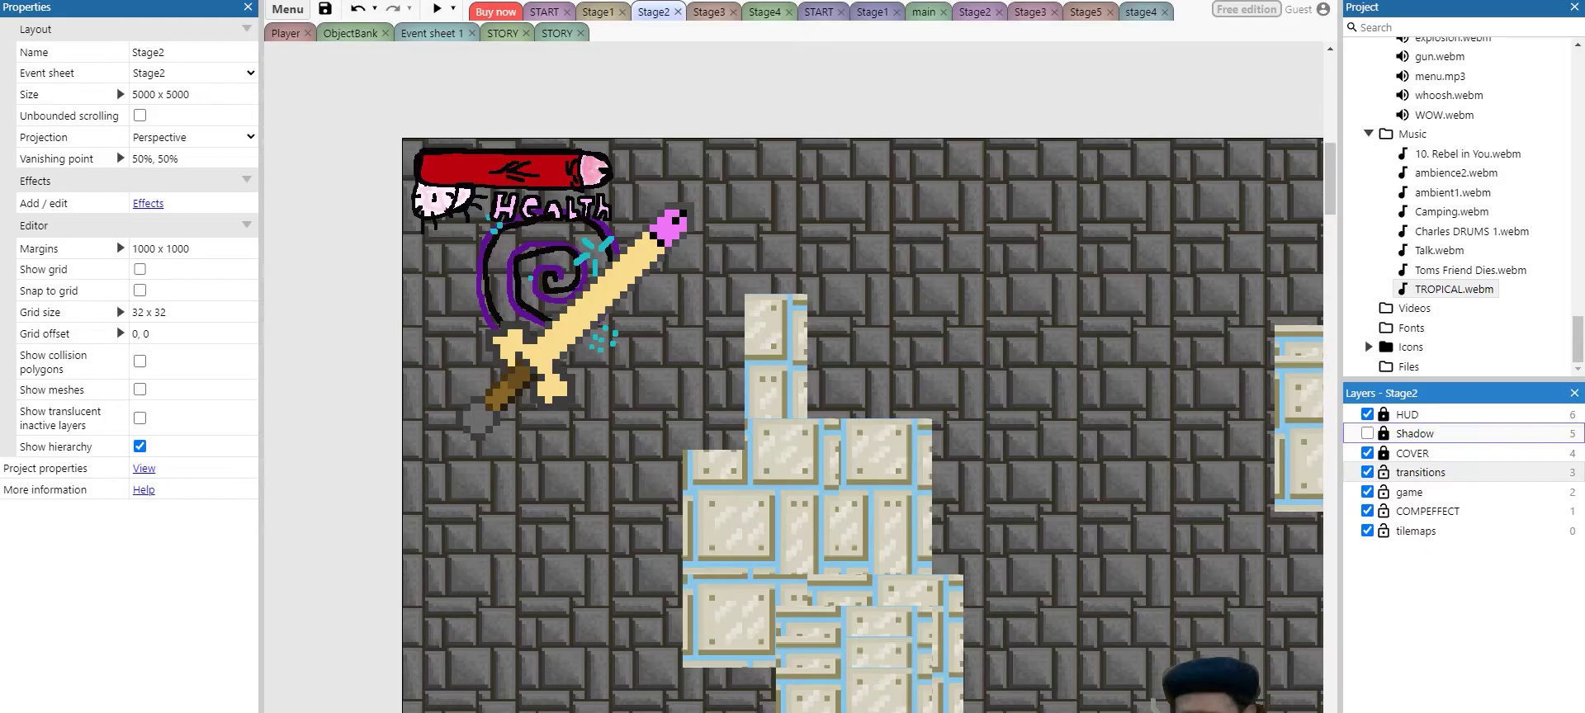
click(1367, 434)
click(1368, 433)
Duplicate the VLAD enemy near Stage2's edge to about 202, 1180 and paste a copy of the bicycle enemy below the bright wall.
ctrl+scroll(998, 409, down, 8)
ctrl+scroll(848, 461, down, 2)
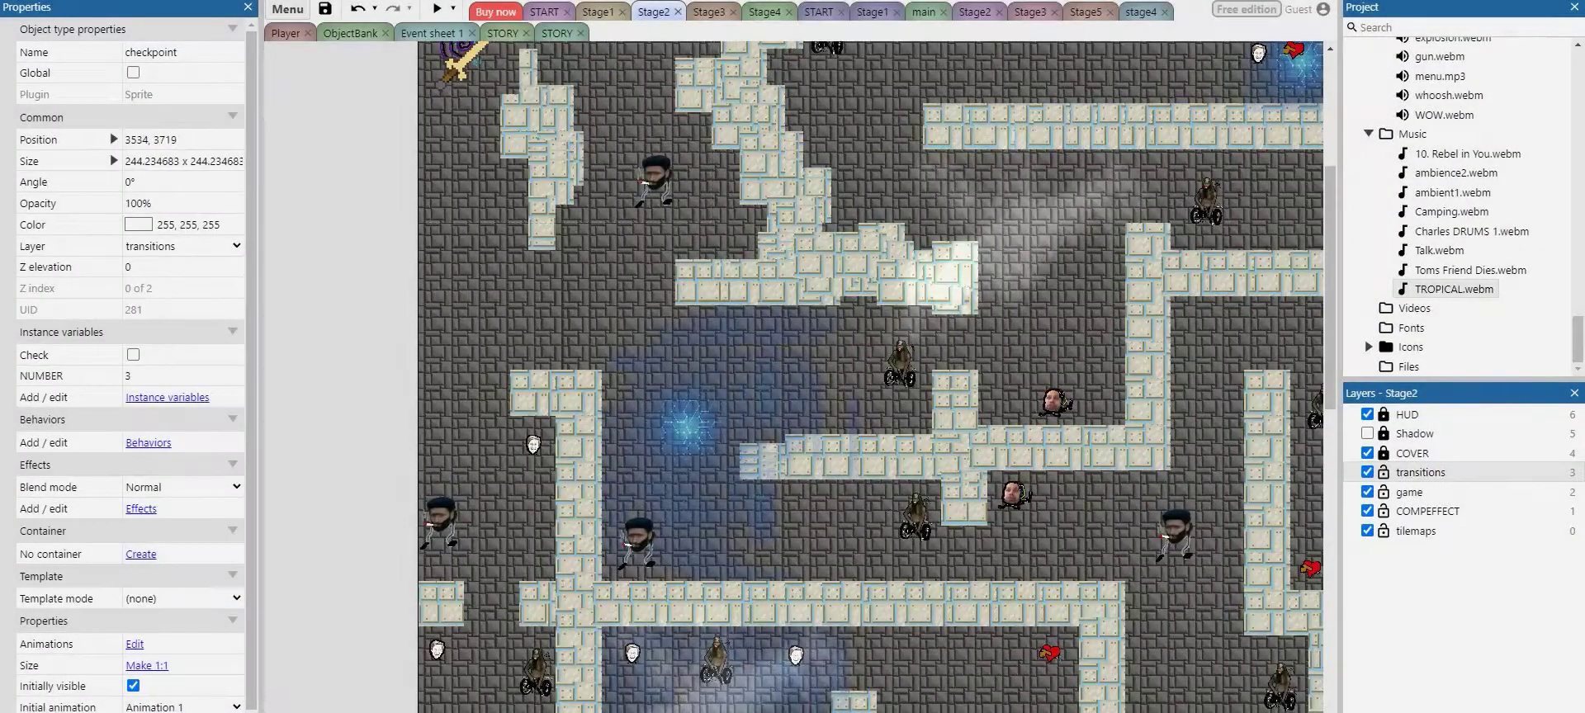
click(444, 521)
mouse_move(443, 520)
mouse_down()
mouse_move(460, 366)
mouse_move(449, 527)
mouse_up()
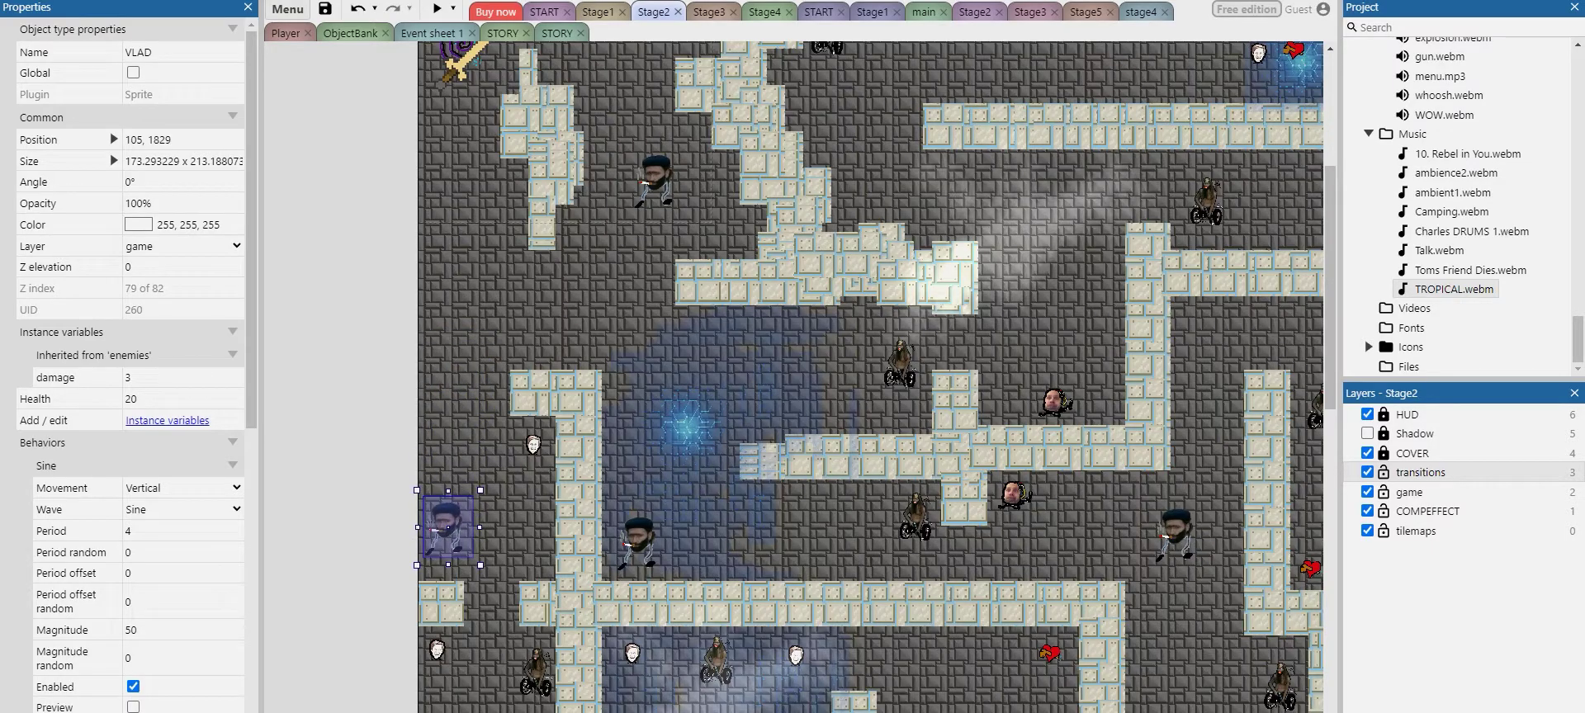
right_click(449, 526)
drag(474, 313, 477, 420)
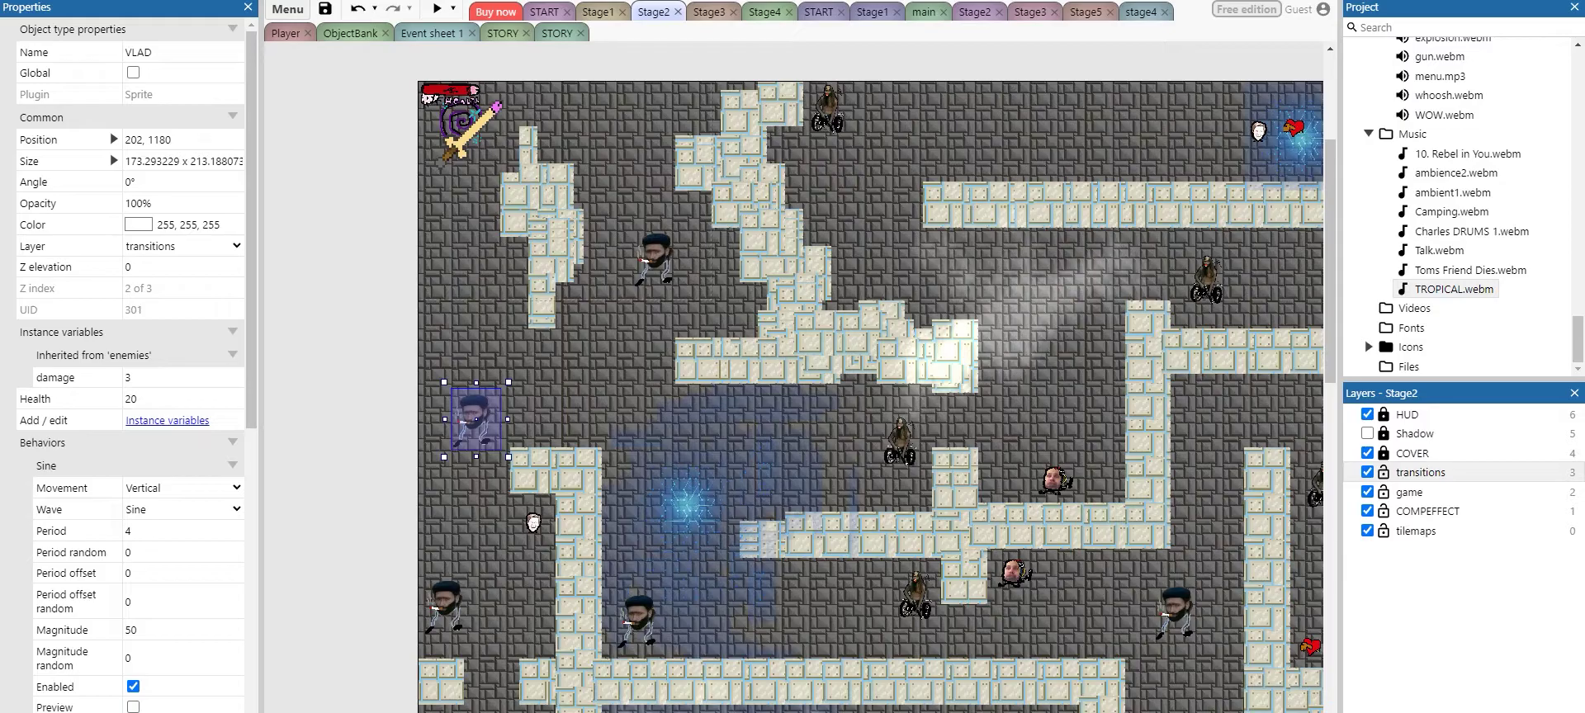
click(900, 443)
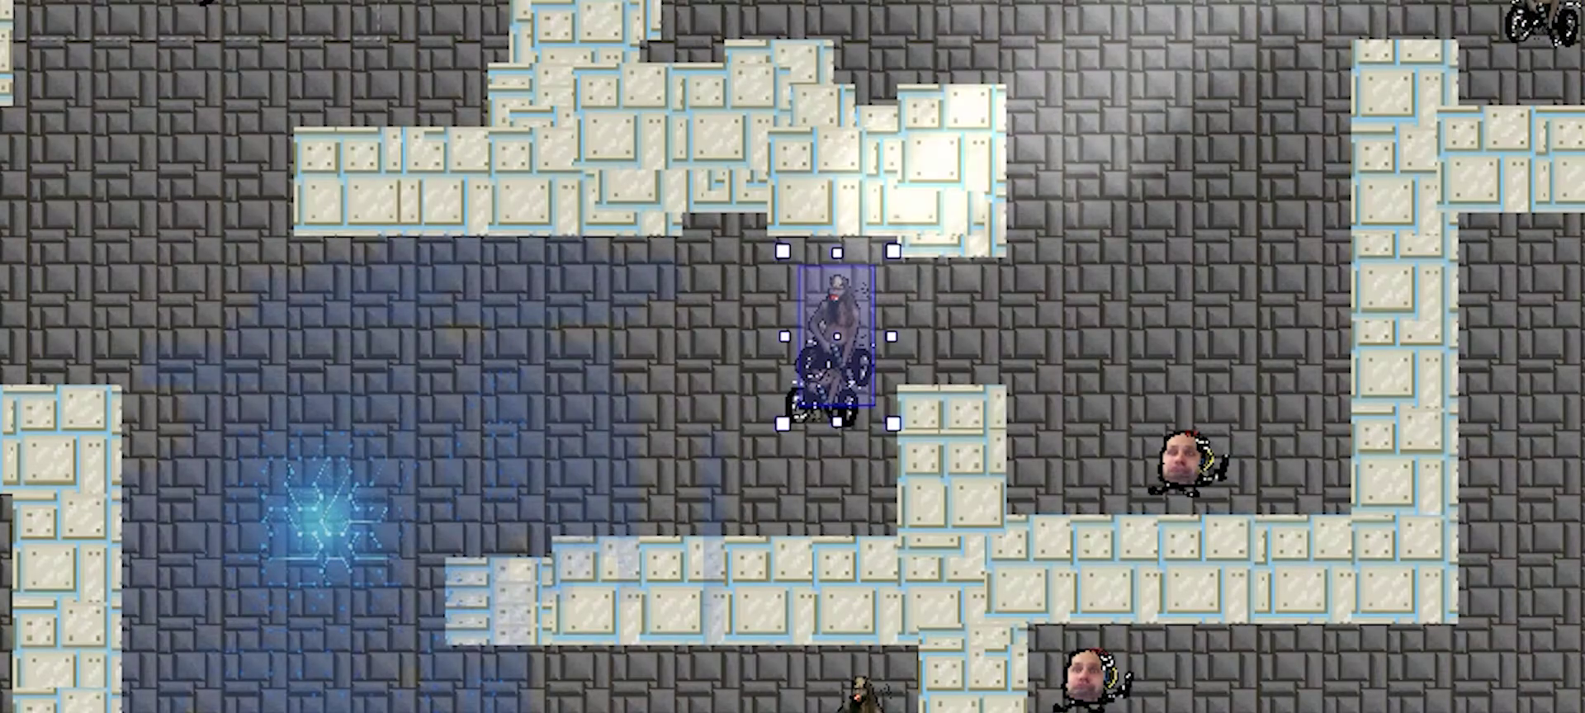
key(ctrl+v)
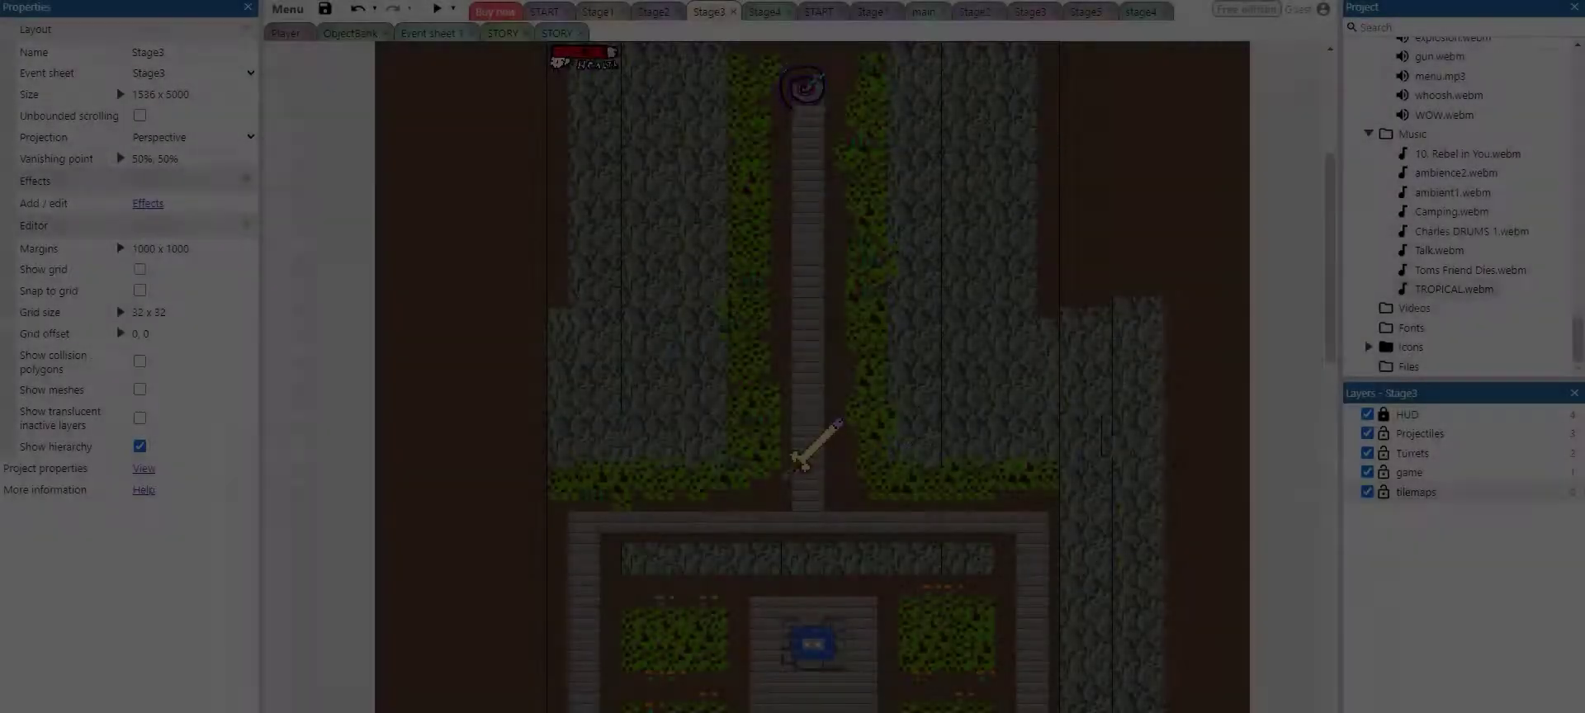
Examine the Stage3 layout from the winged creatures and spider boss up to the upper portal path.
ctrl+scroll(796, 378, down, 10)
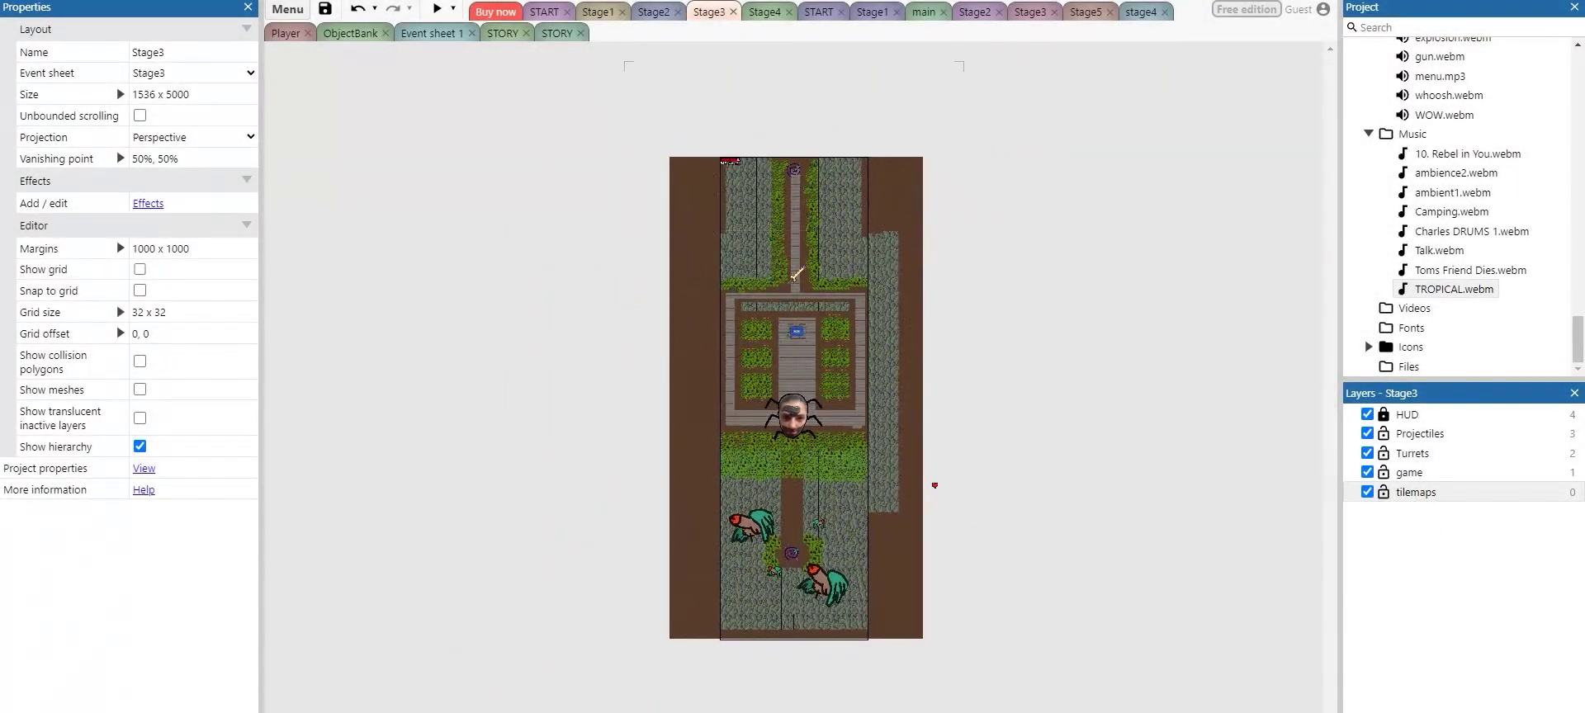
ctrl+scroll(798, 512, up, 4)
ctrl+scroll(793, 66, up, 5)
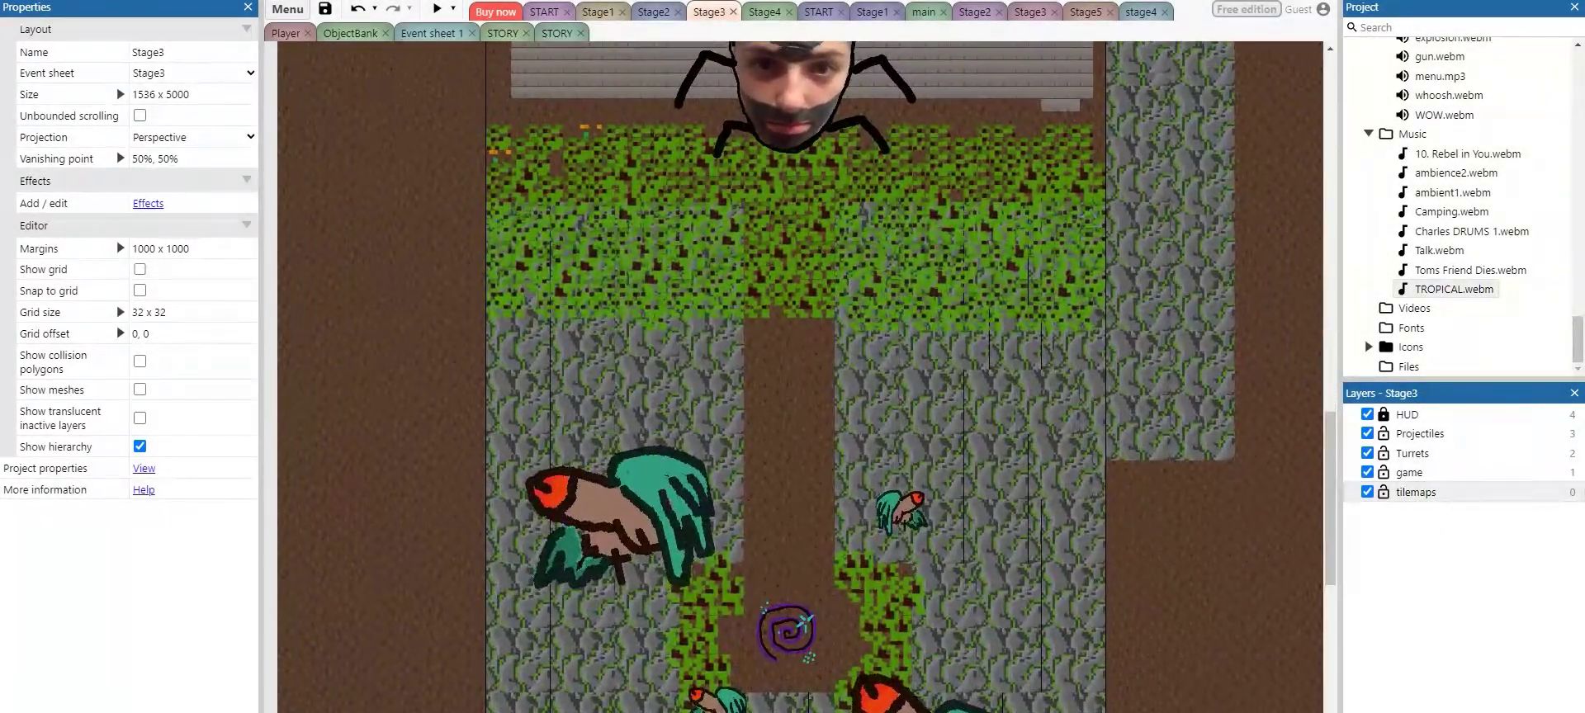
ctrl+scroll(801, 380, down, 4)
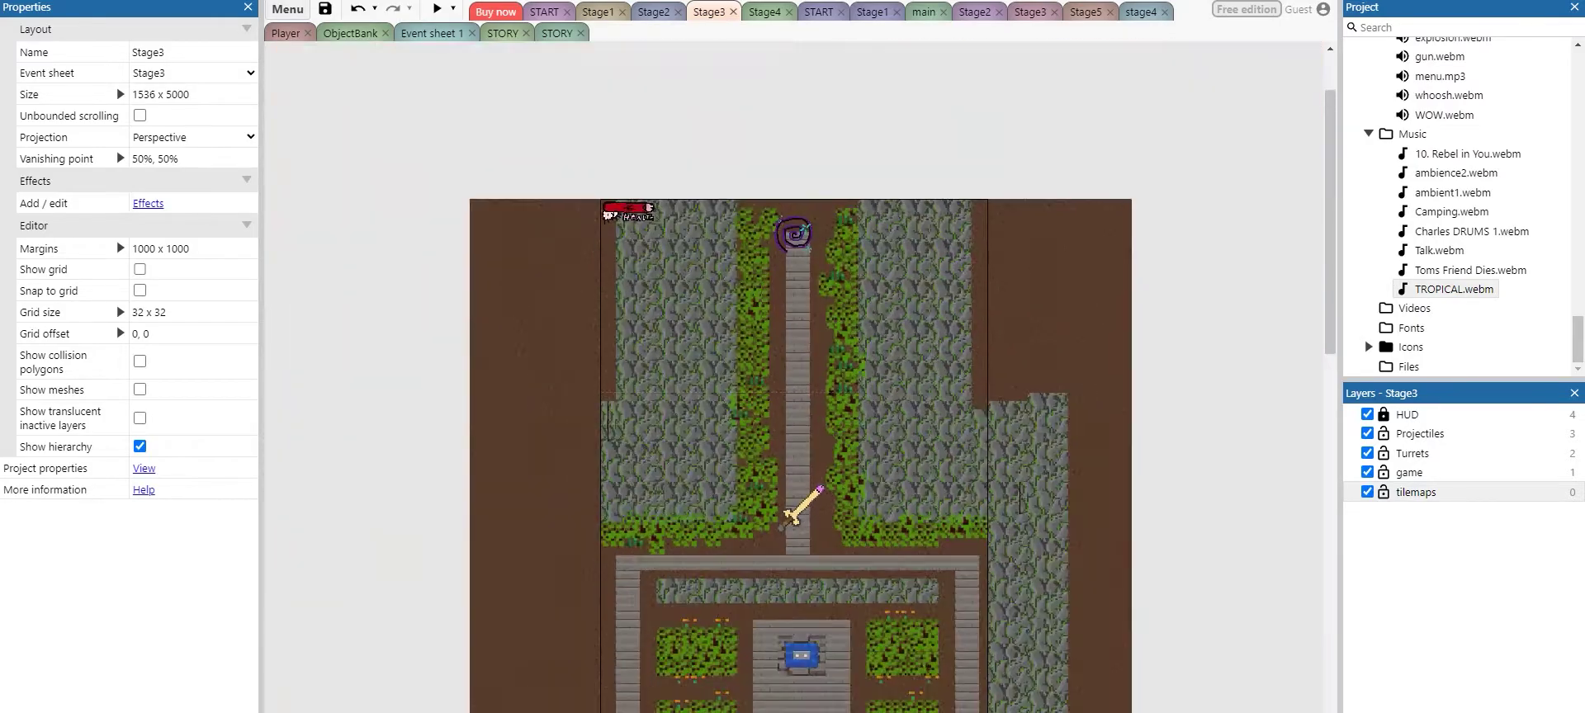
Open the Stage4 layout and examine the enemies and portals around the red-roofed house.
click(765, 13)
ctrl+scroll(799, 396, down, 8)
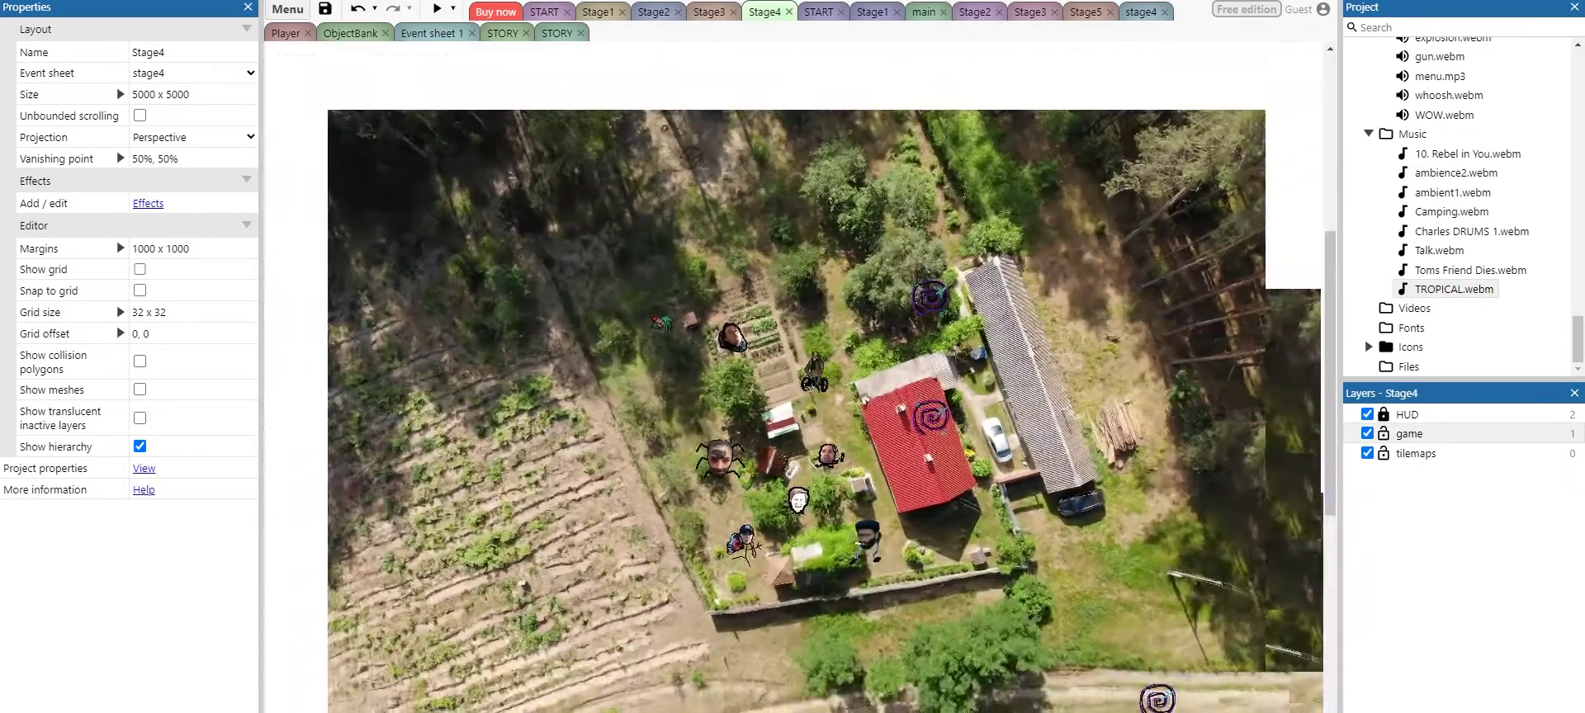
ctrl+scroll(795, 661, up, 2)
ctrl+scroll(834, 400, up, 1)
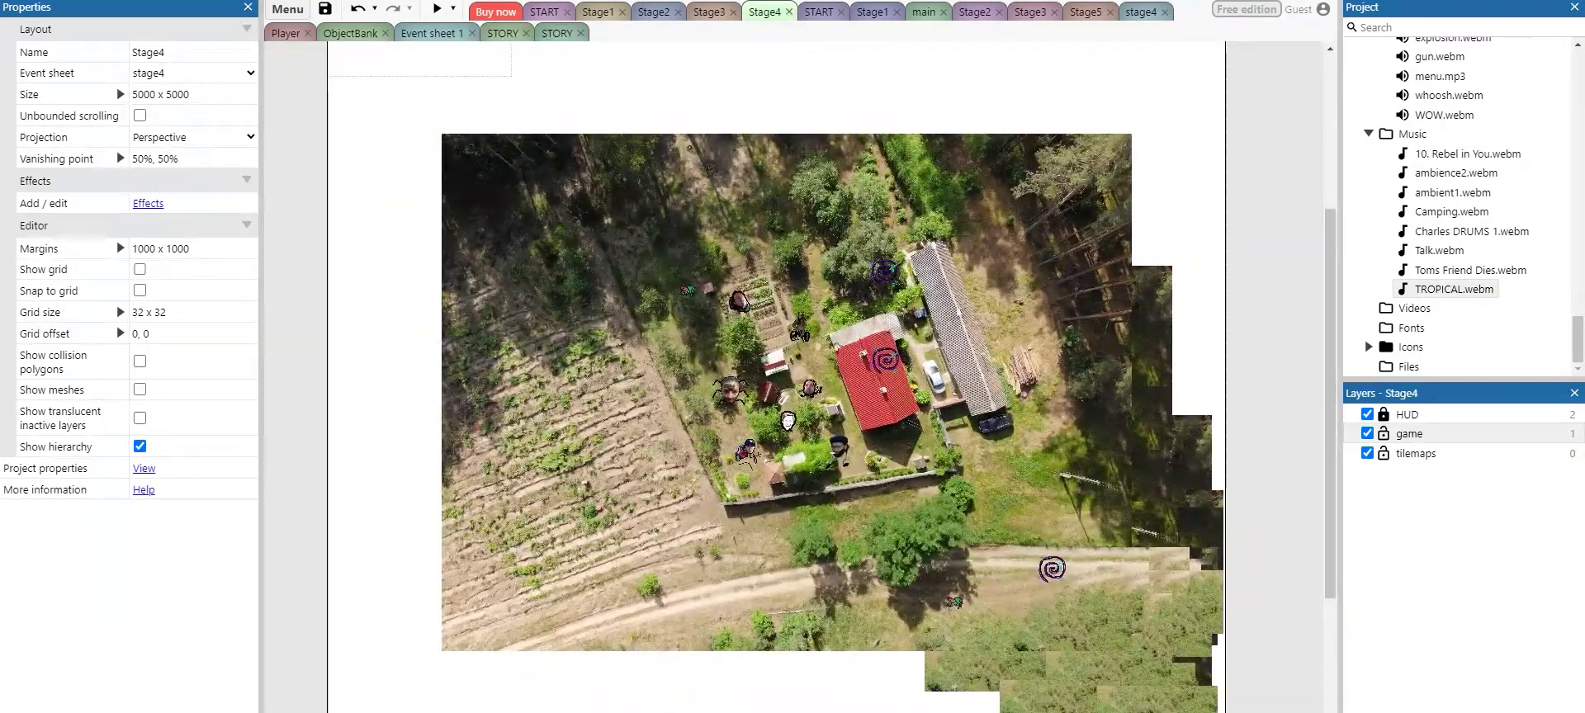
ctrl+scroll(834, 401, up, 2)
ctrl+scroll(838, 338, up, 1)
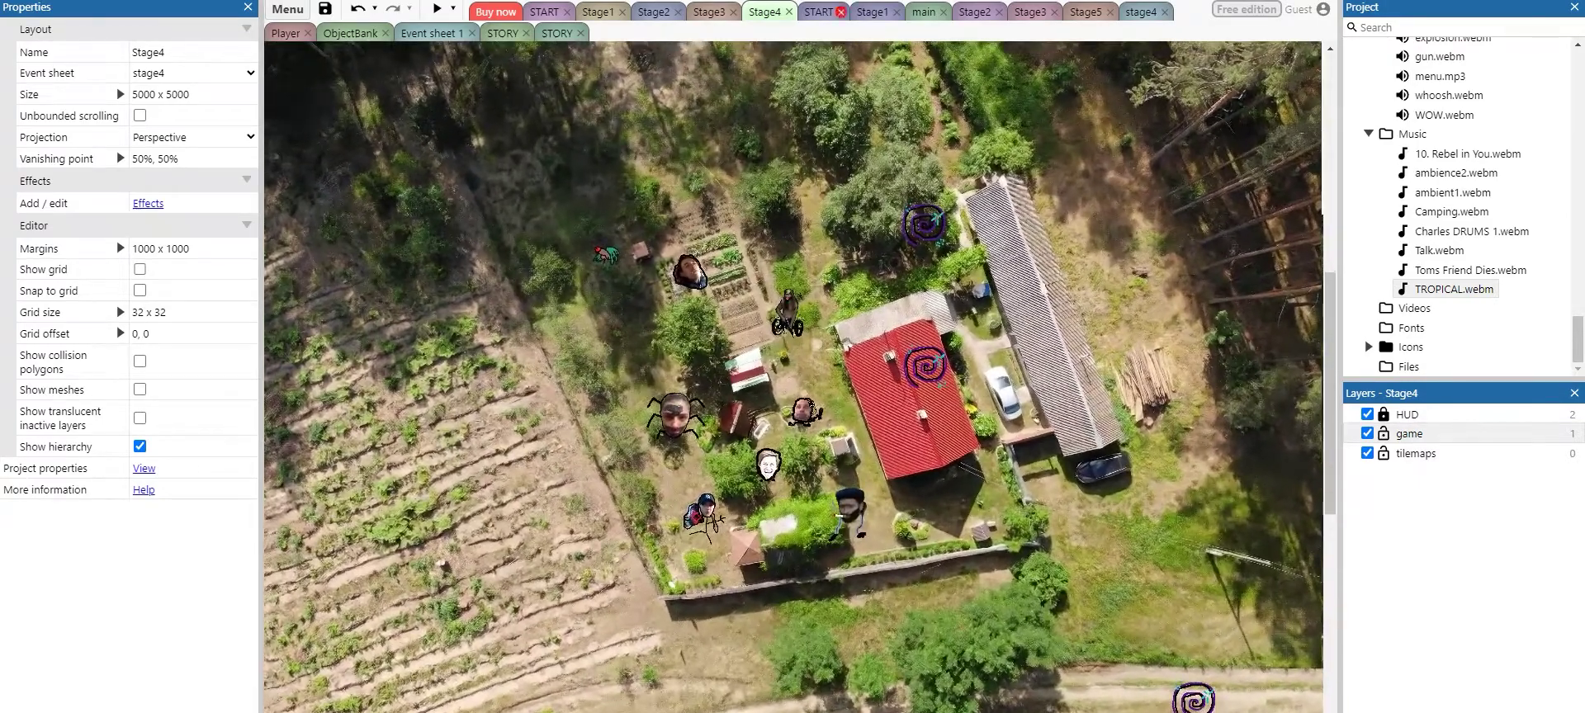
Open the Stage1 event sheet and review its Data2, Transitions2 and Doors2 event groups.
click(819, 13)
key(ctrl+Tab)
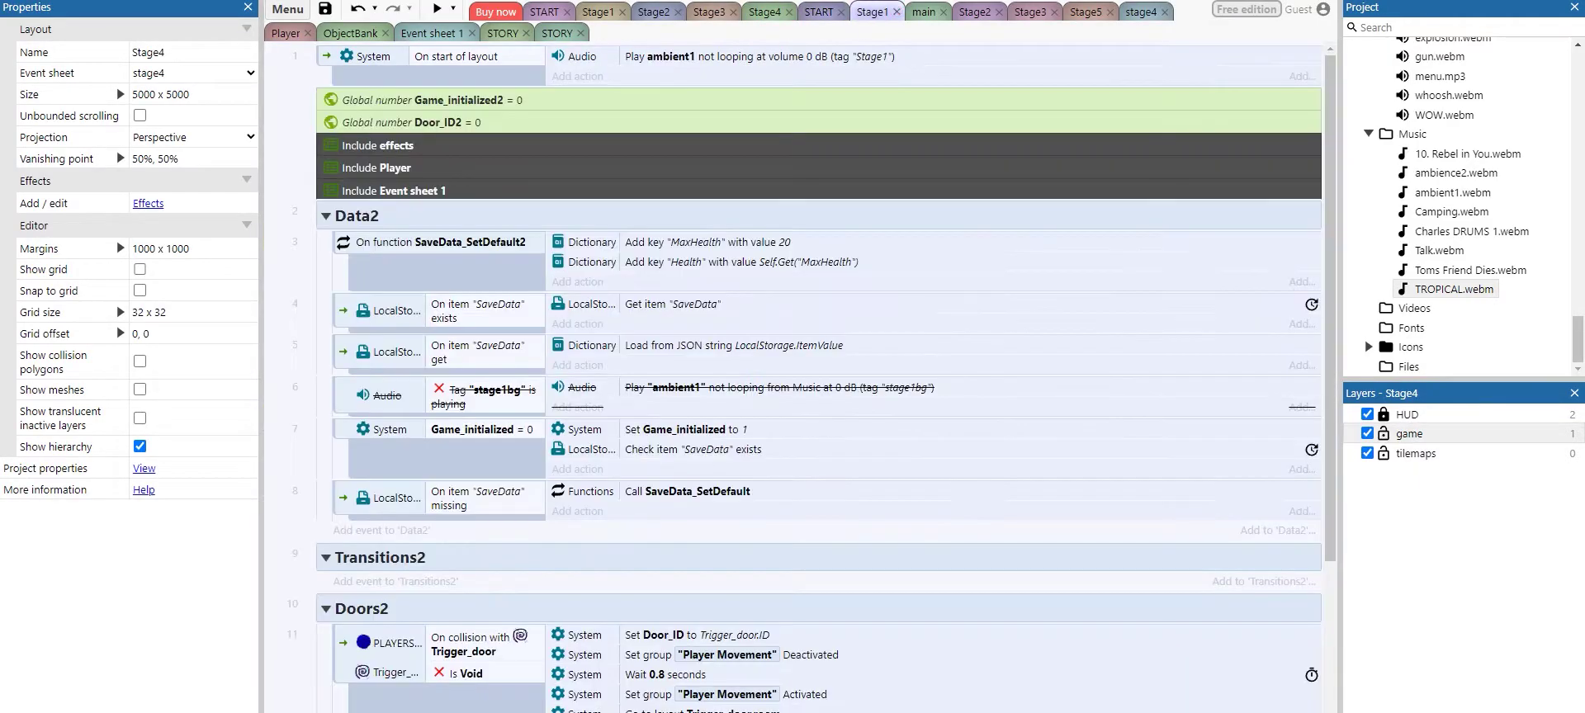
scroll(818, 380, down, 3)
scroll(817, 380, up, 3)
scroll(818, 380, up, 1)
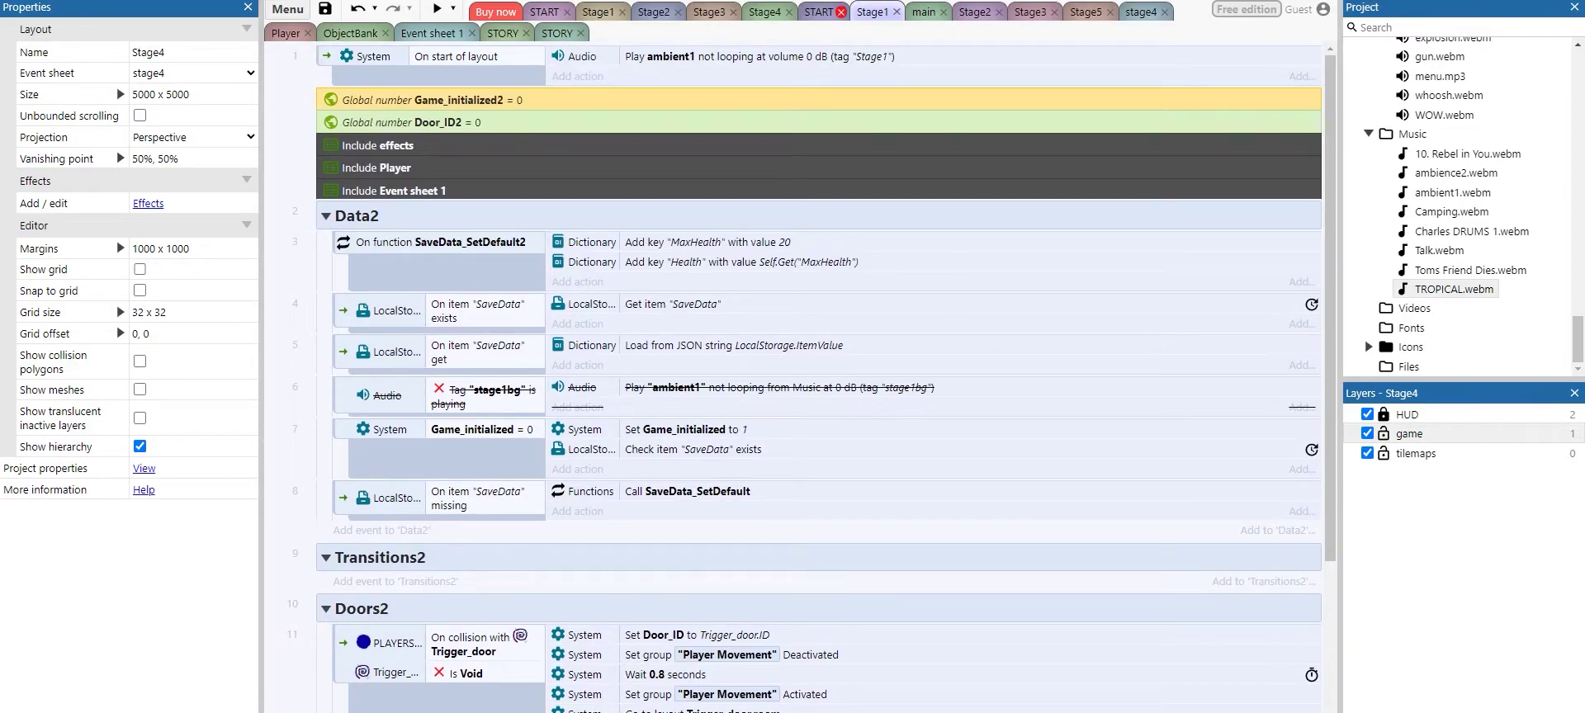
Switch to the main event sheet and review its includes and its Data and Doors event groups.
key(ctrl+Tab)
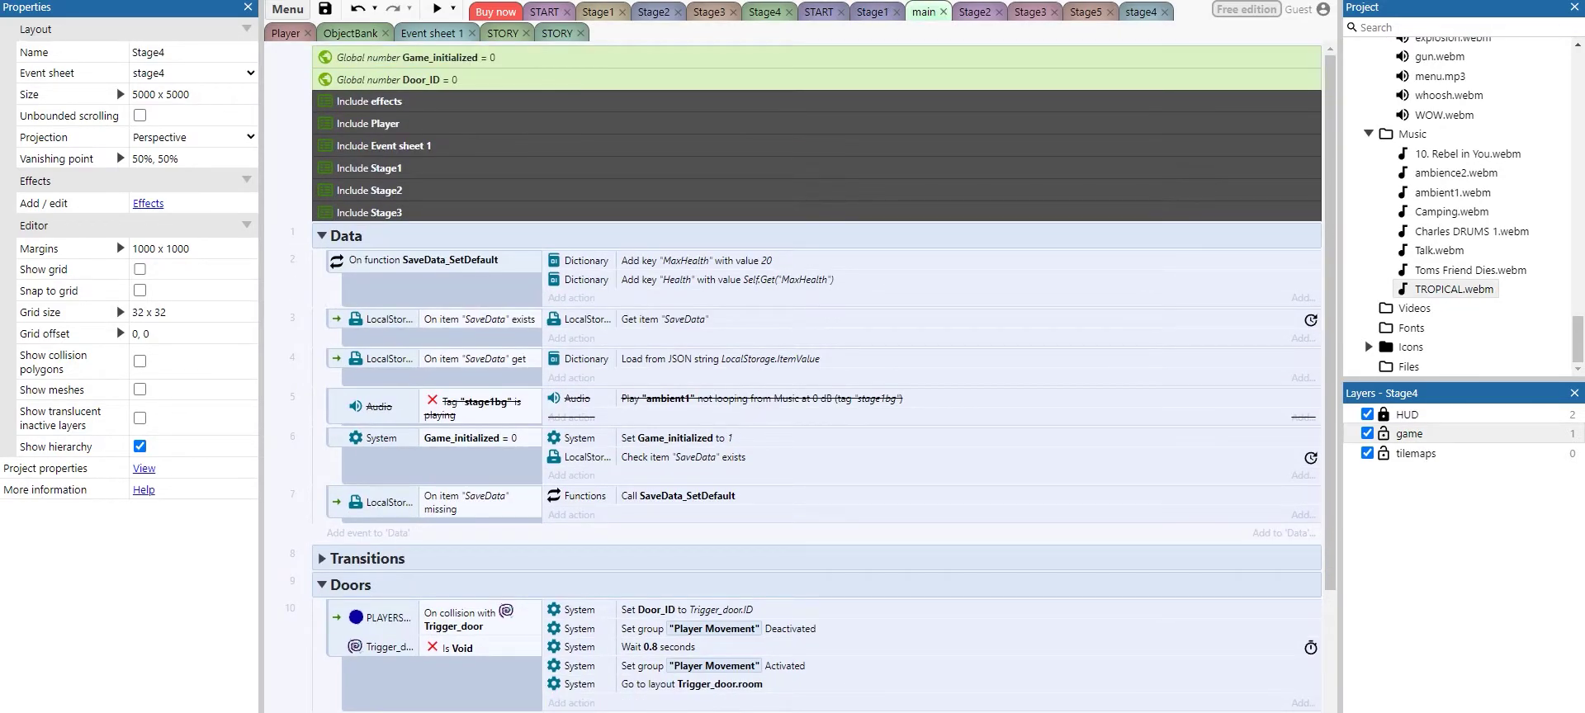
scroll(817, 380, down, 3)
scroll(818, 380, up, 2)
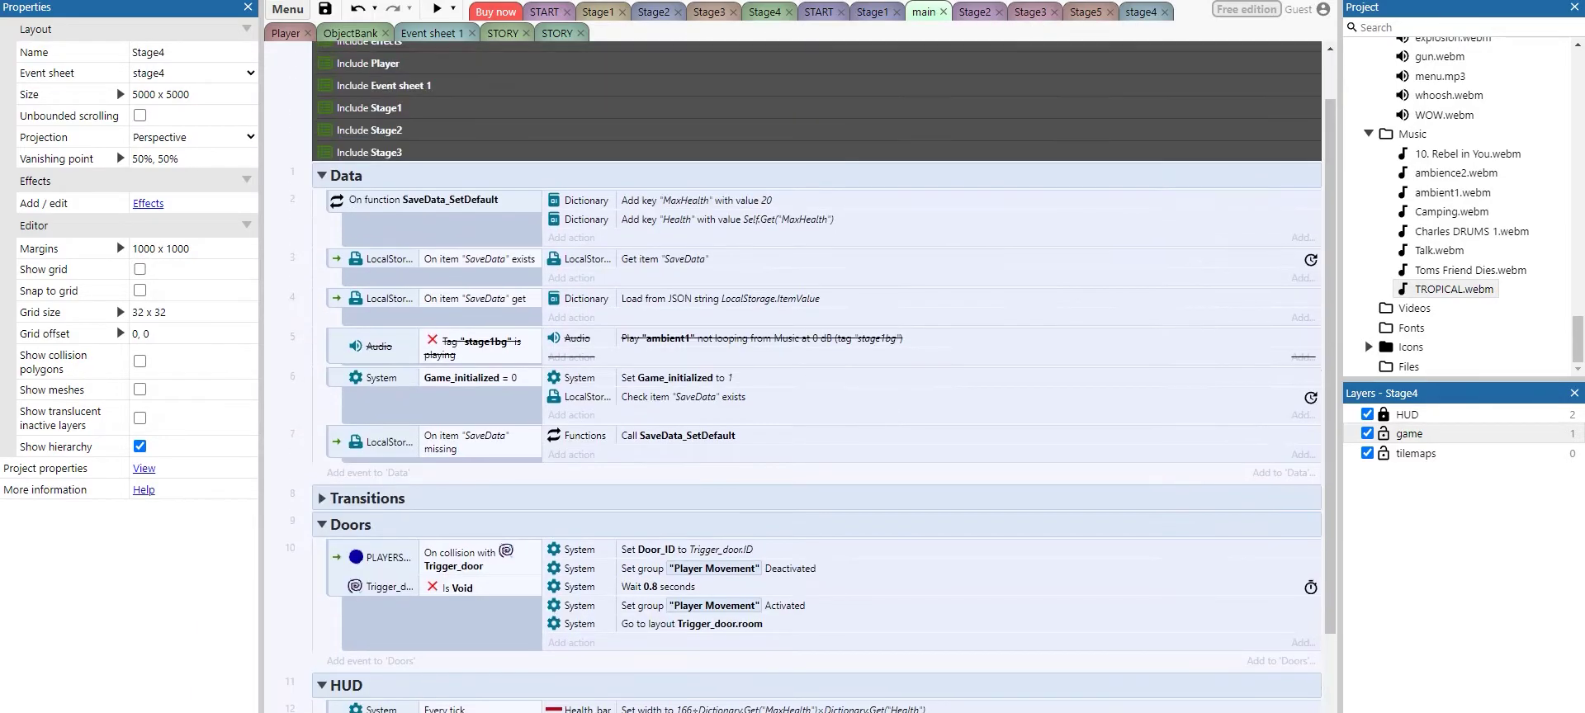
Review the Stage2 event sheet from its audio events to the HUD3 group, and switch to the Stage3 event sheet.
click(975, 12)
scroll(818, 380, down, 5)
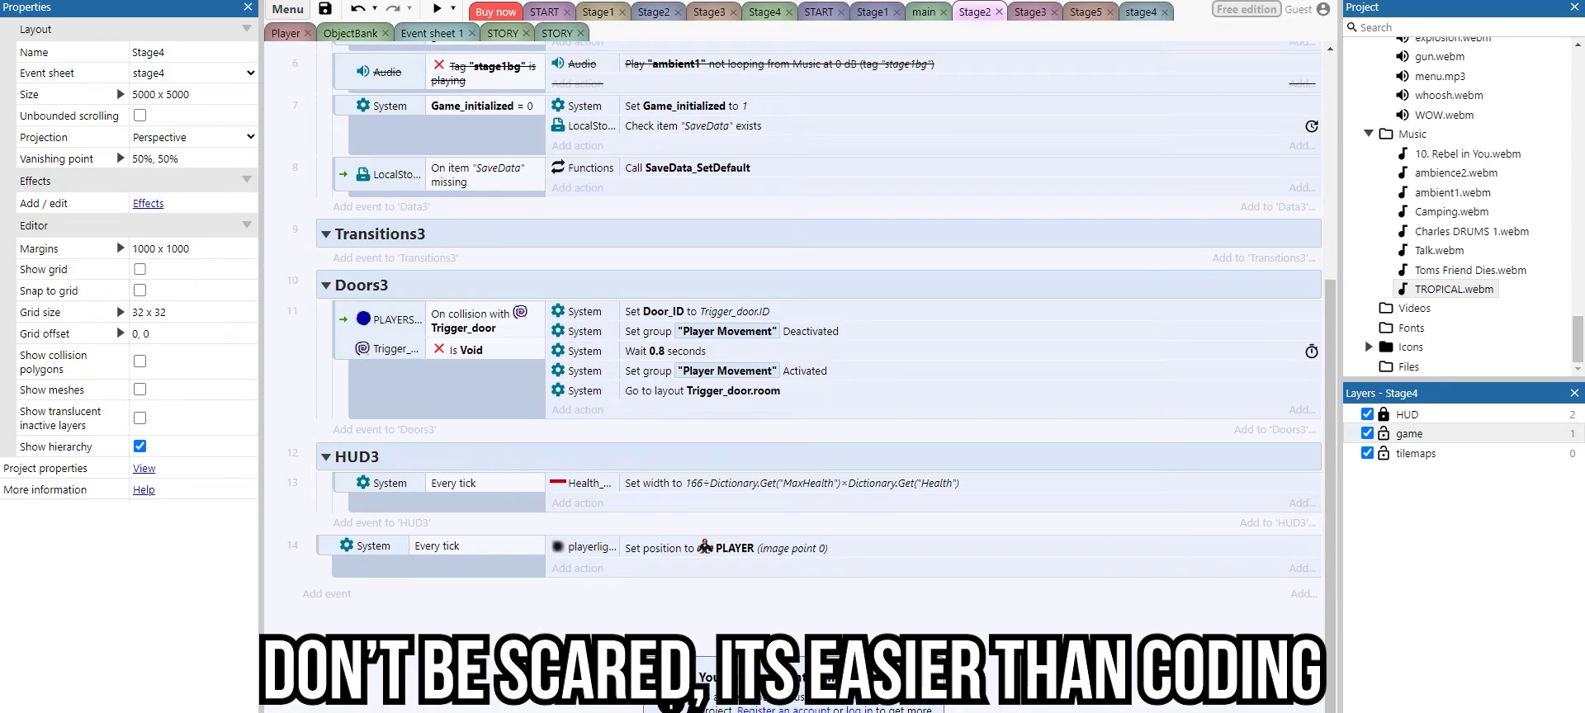
scroll(817, 330, up, 5)
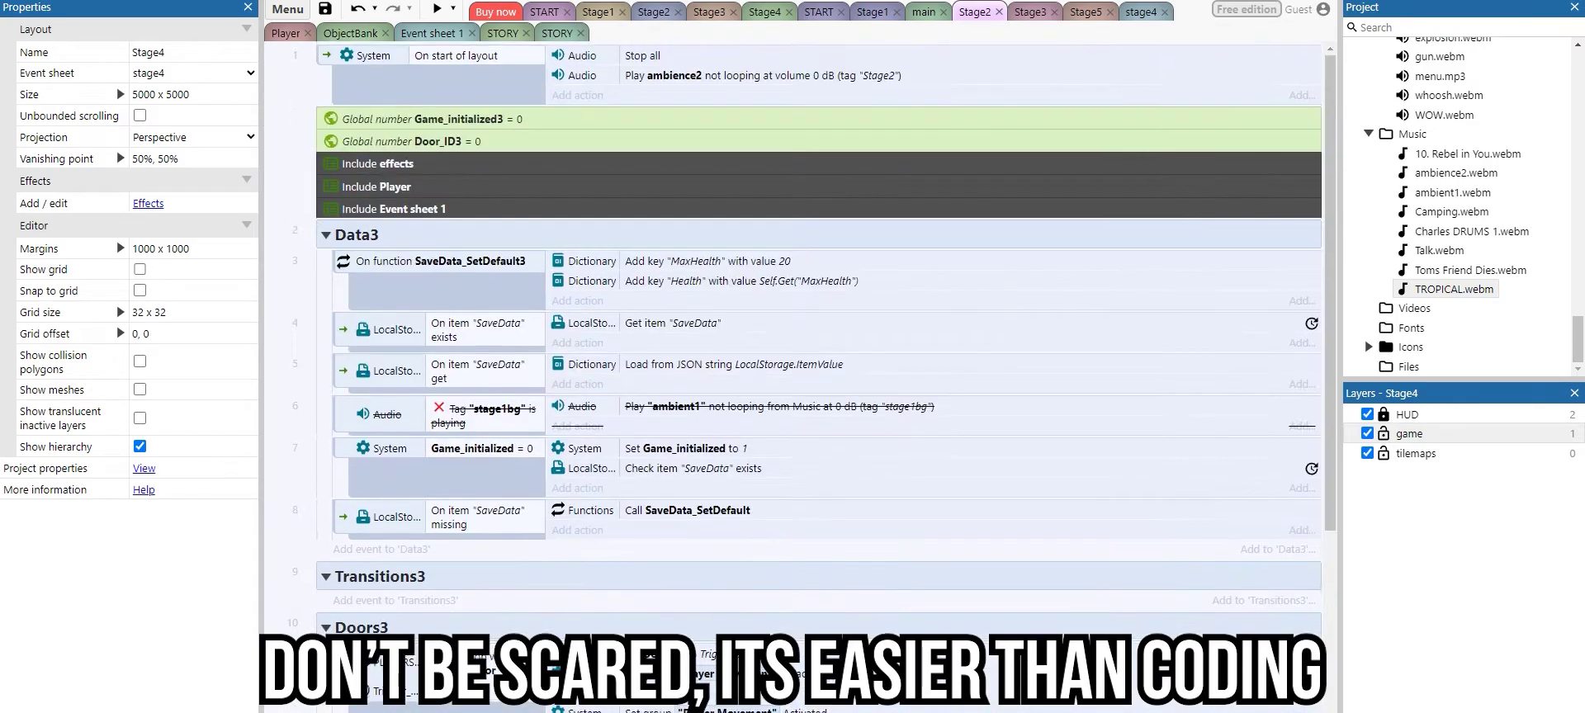
scroll(817, 330, down, 5)
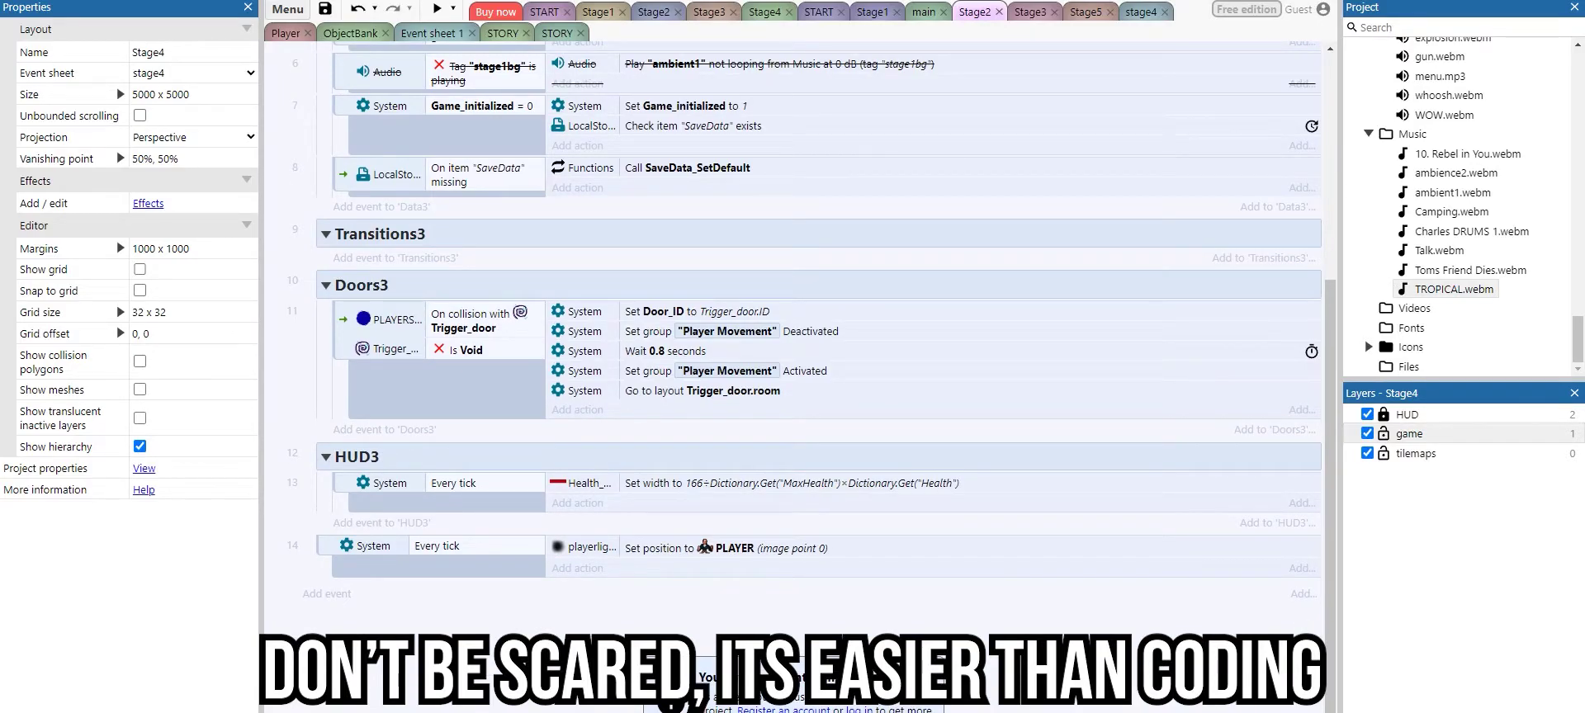
scroll(818, 331, up, 5)
click(1030, 11)
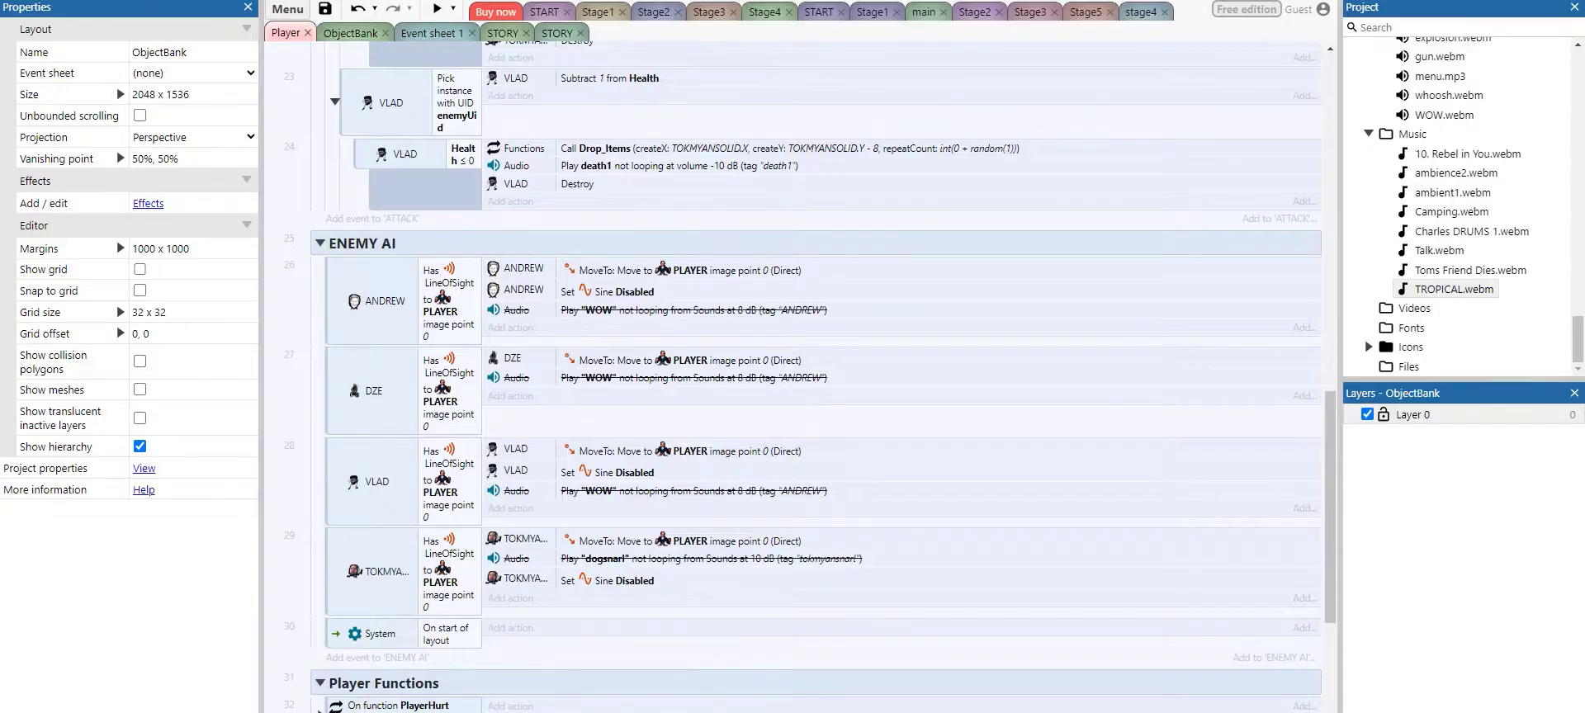
Review the ENEMY AI and Player Functions groups in the Player event sheet and expand the Player Create/Doors group.
scroll(809, 376, down, 2)
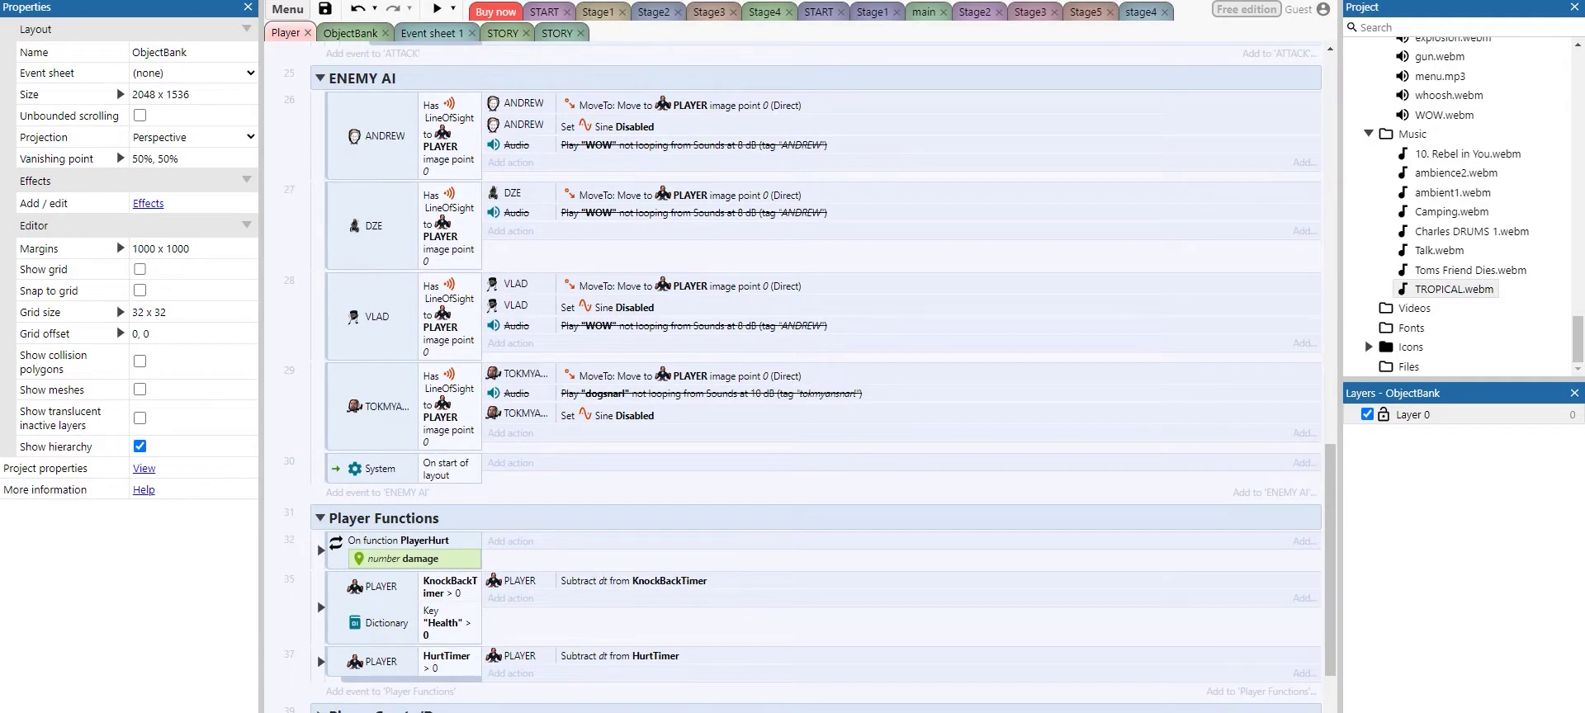
scroll(817, 372, down, 1)
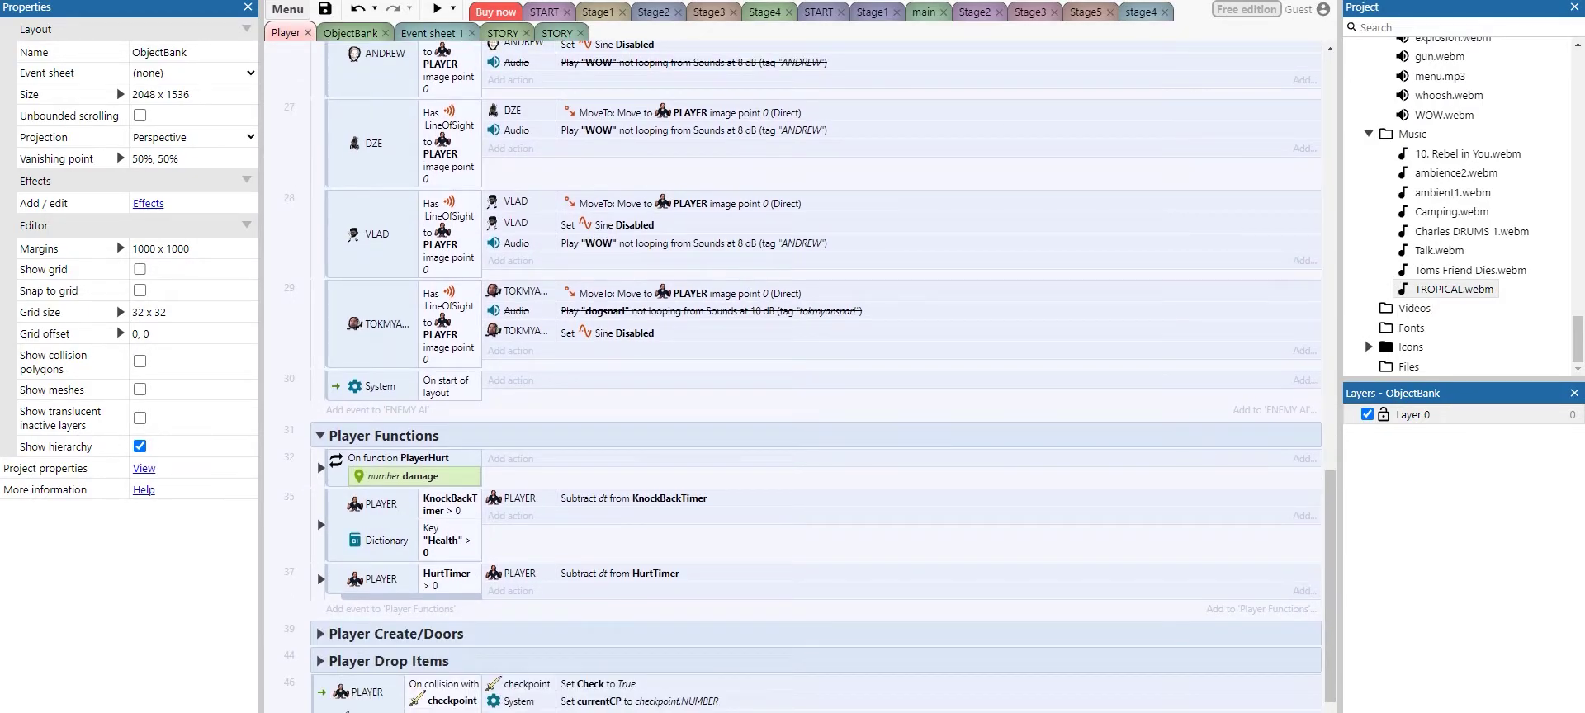
scroll(809, 377, down, 2)
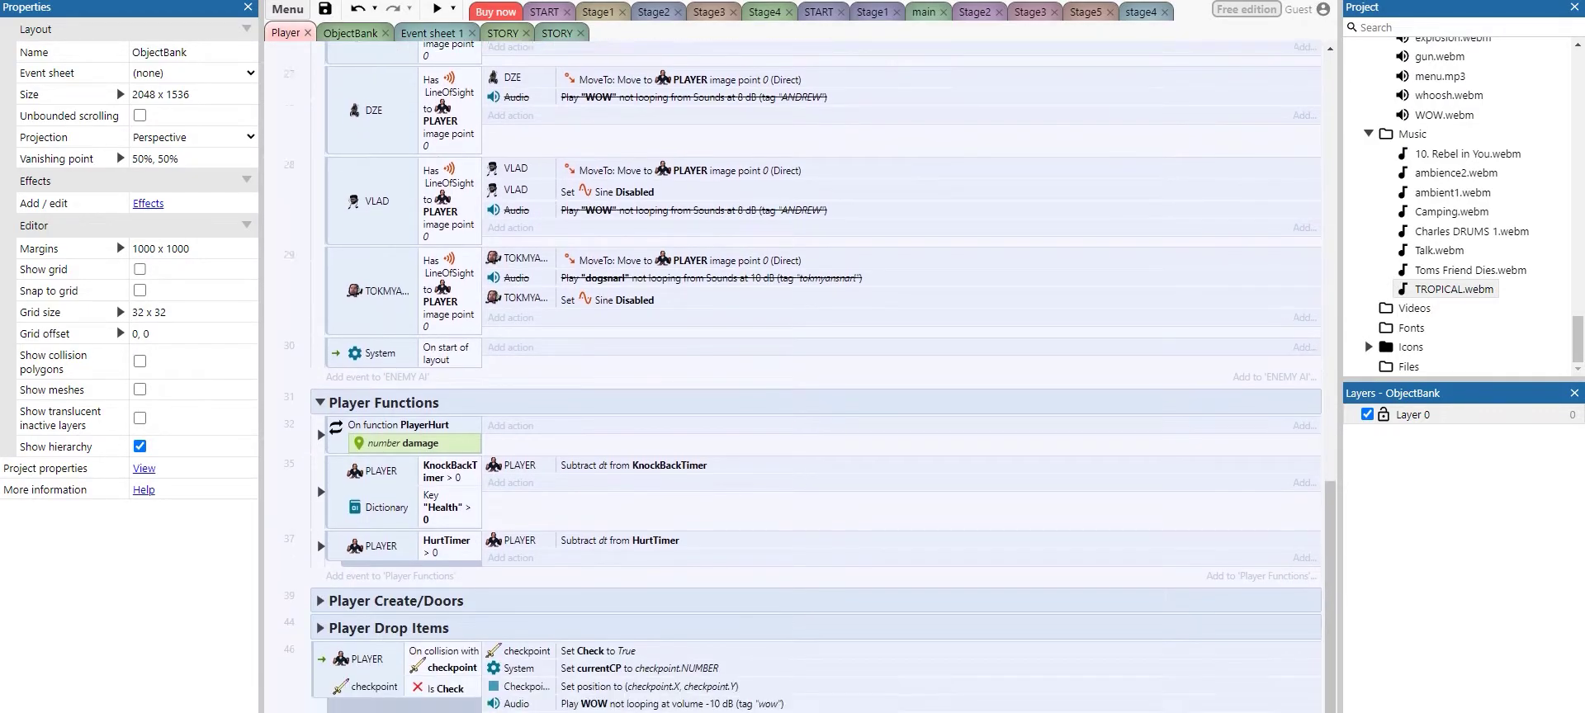
click(320, 469)
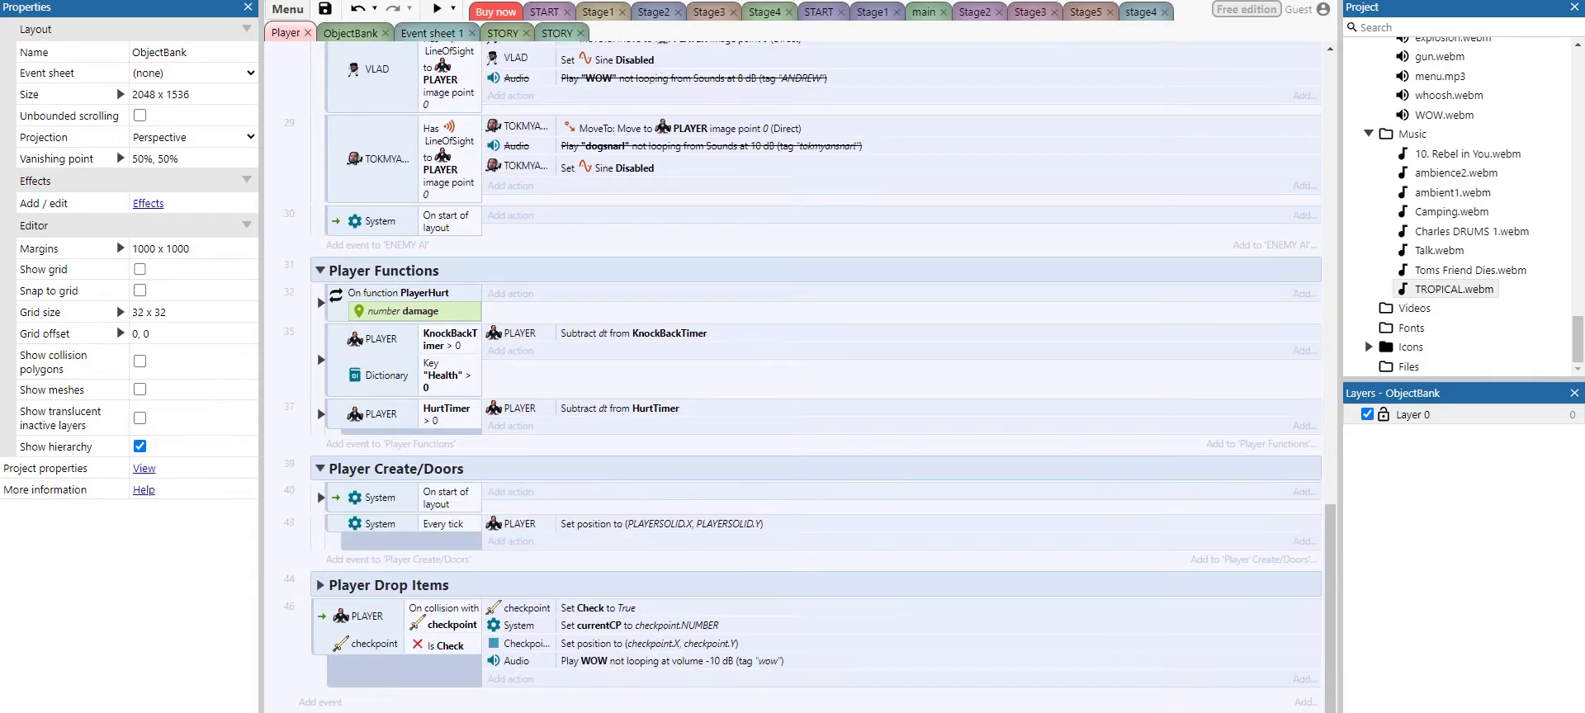
Review the enemy_hurt function and bullet collision events in the Player event sheet, and collapse the Player Create/Doors group.
scroll(818, 372, up, 10)
scroll(818, 372, up, 1)
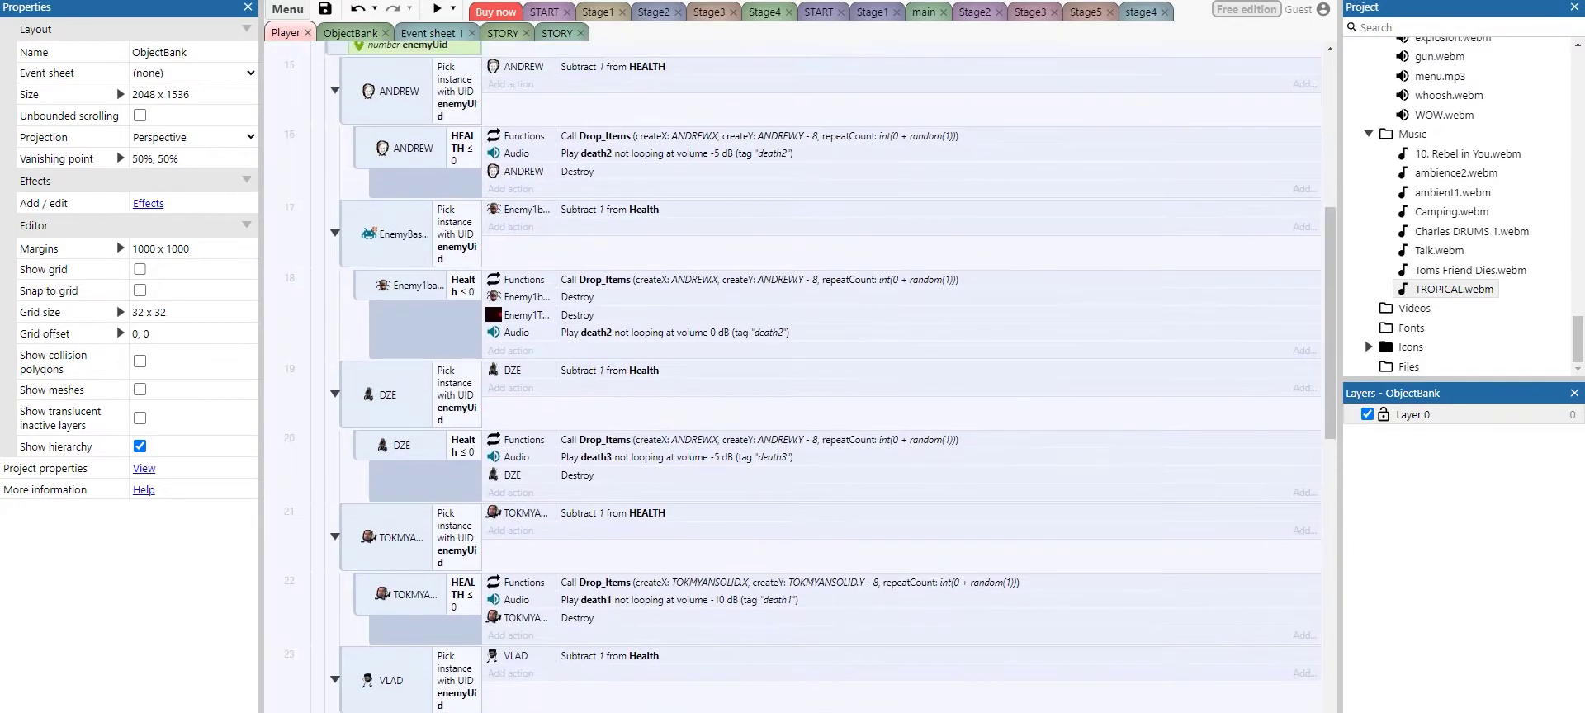
scroll(818, 371, up, 1)
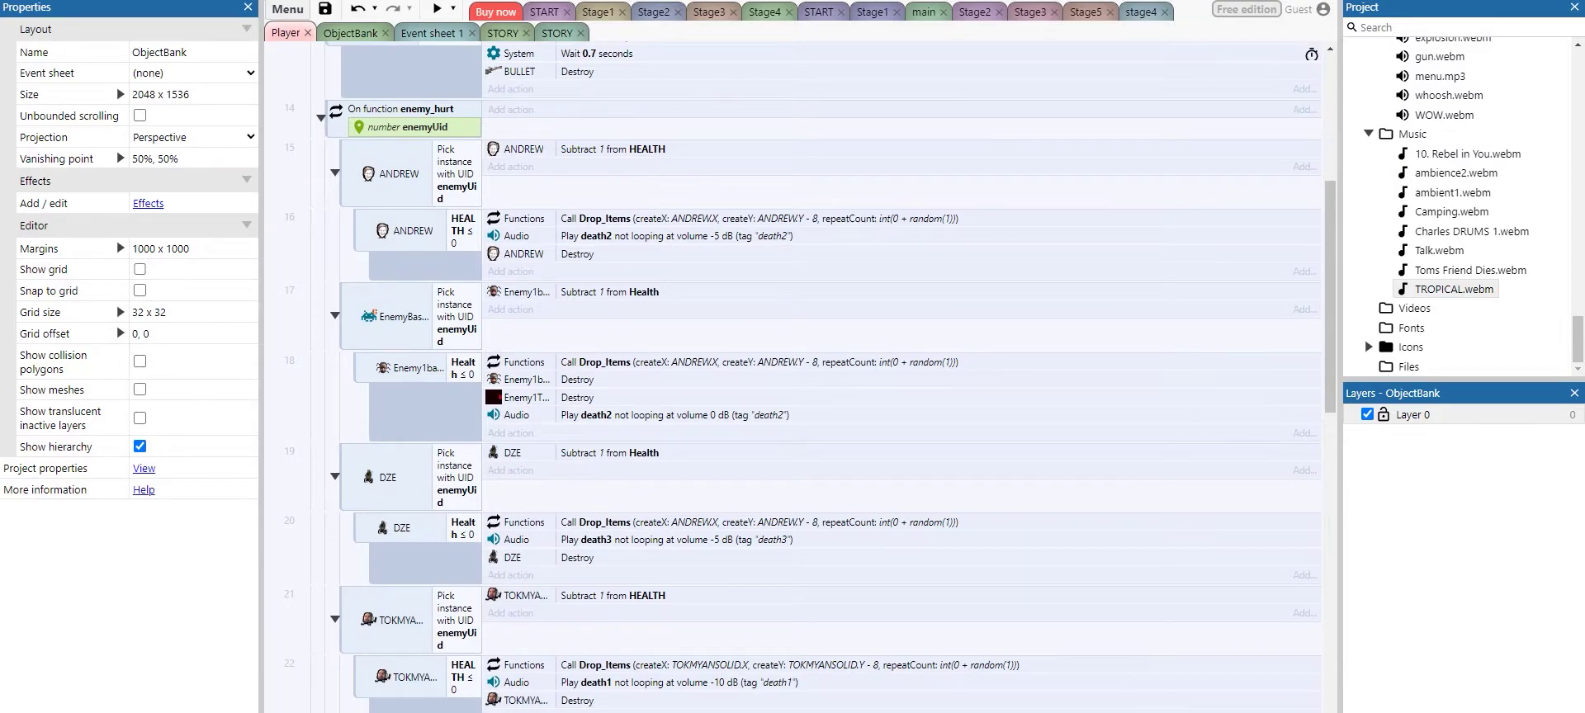
scroll(817, 372, up, 1)
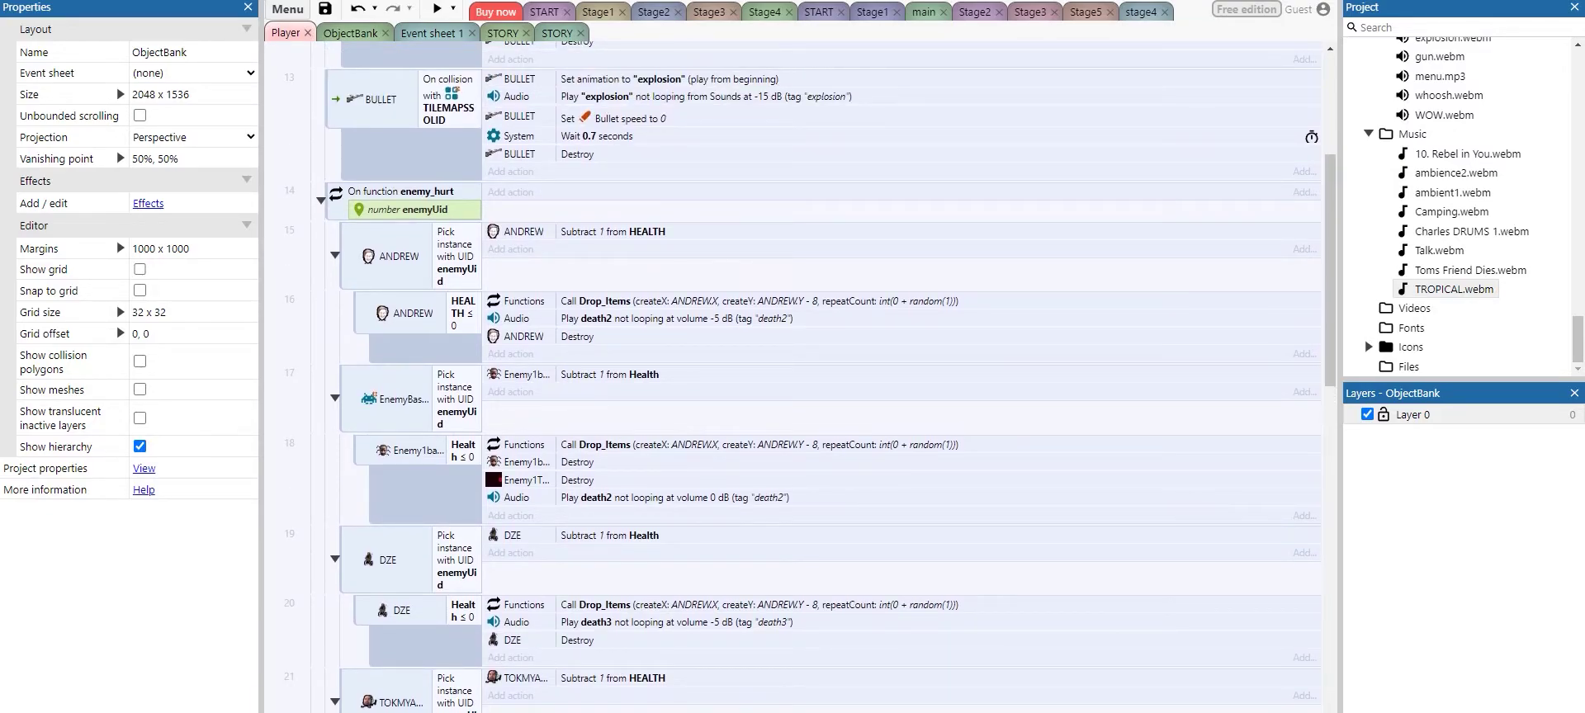
scroll(818, 371, up, 4)
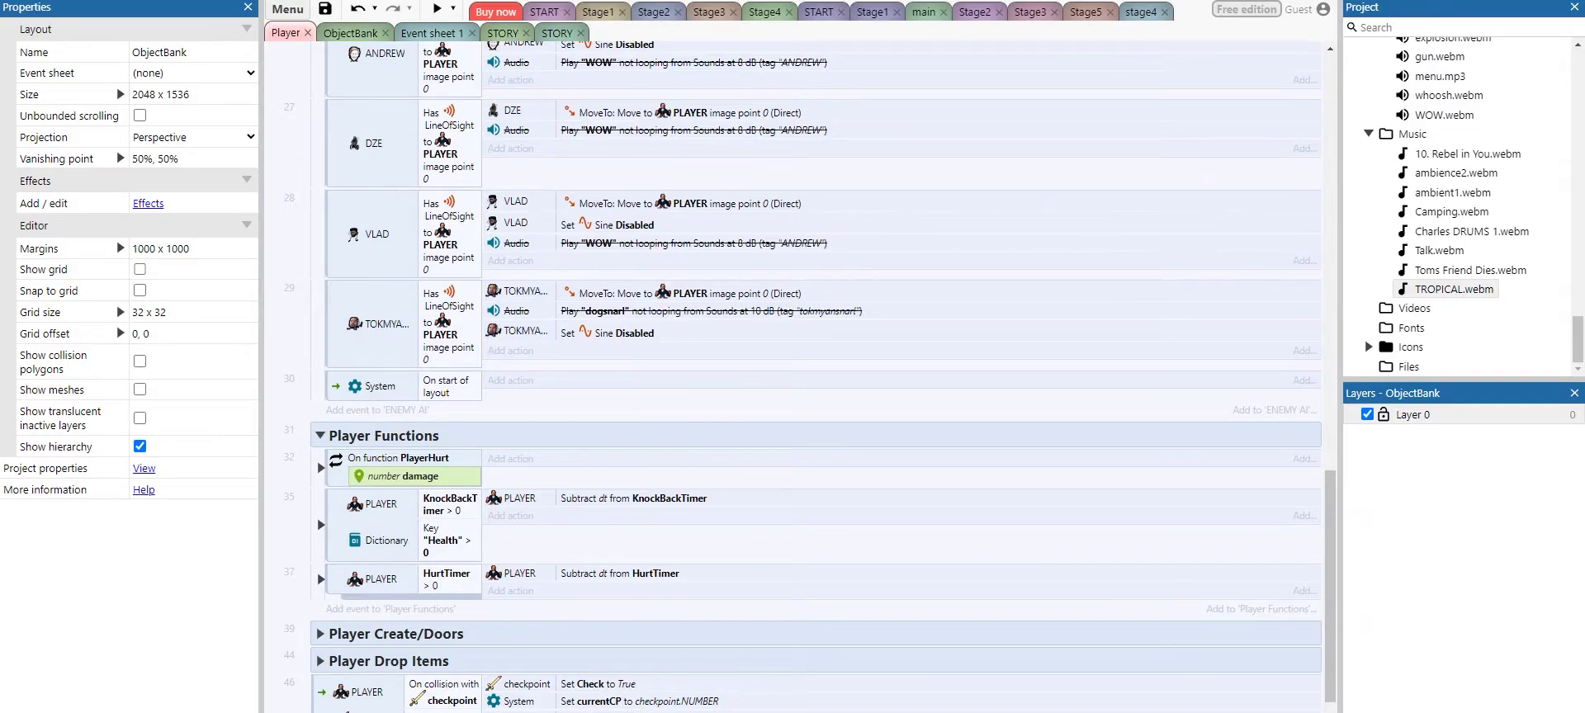
Review the INITIALIZATION and COMBAT groups in Event sheet 1, and look through the STORY event sheet and layout.
click(350, 33)
click(431, 33)
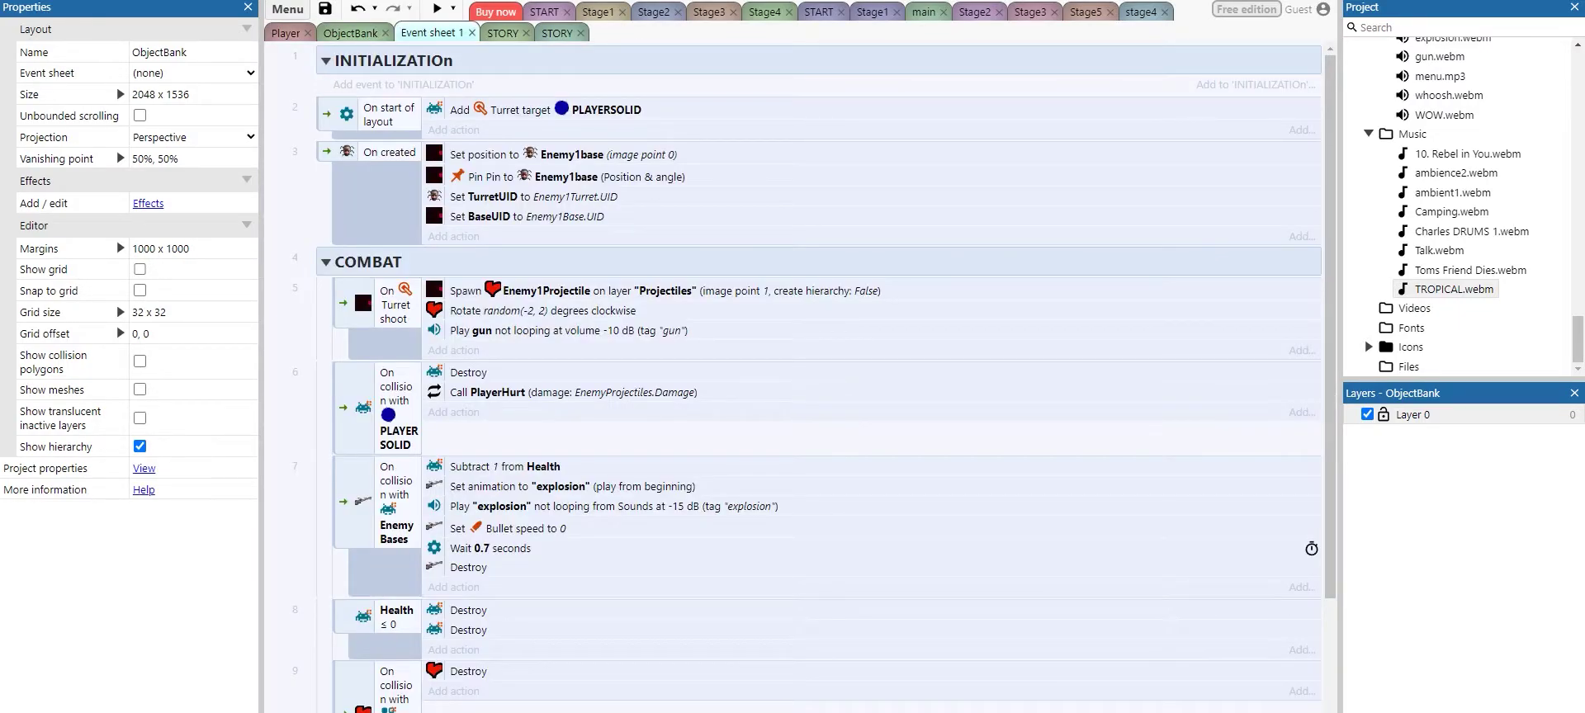
scroll(380, 223, down, 2)
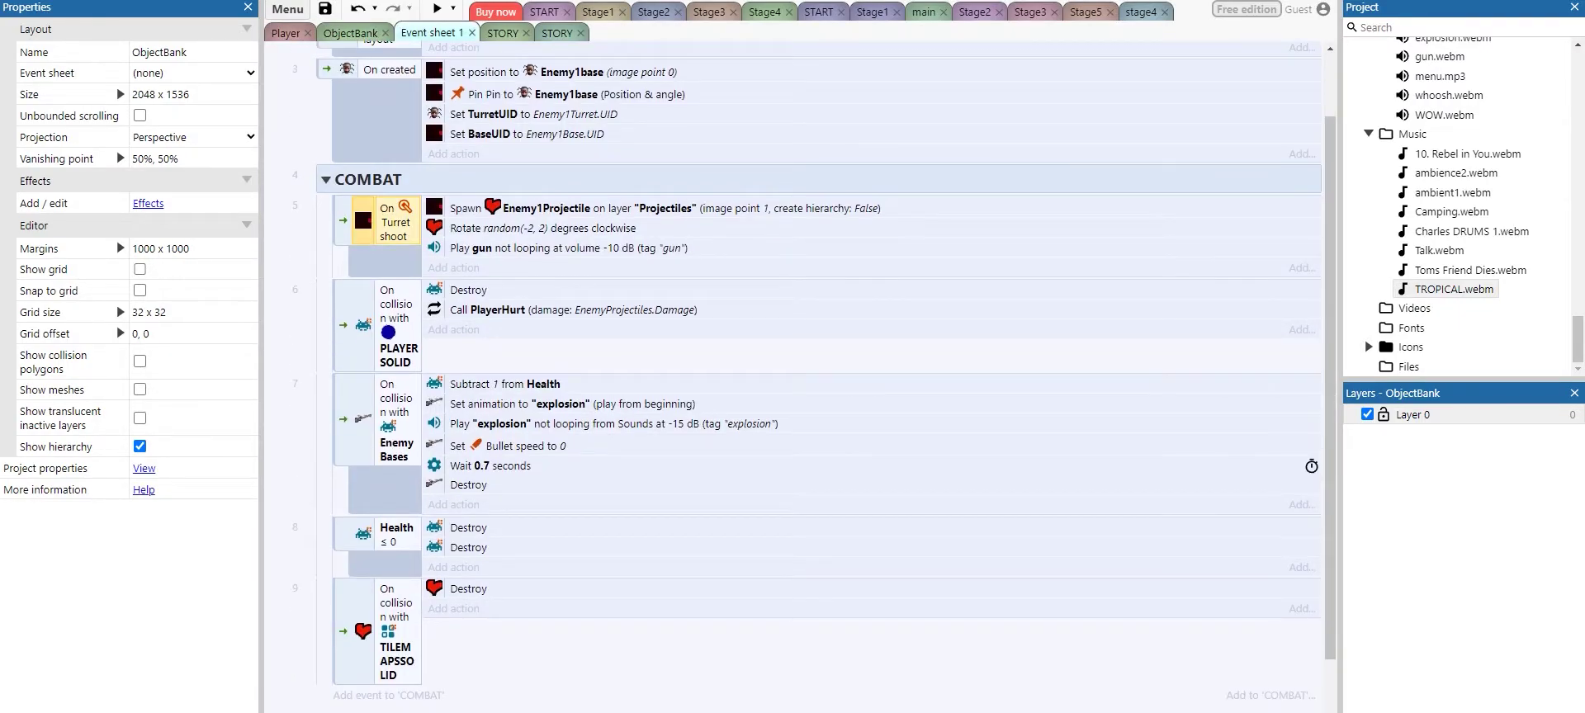
key(ctrl+Tab)
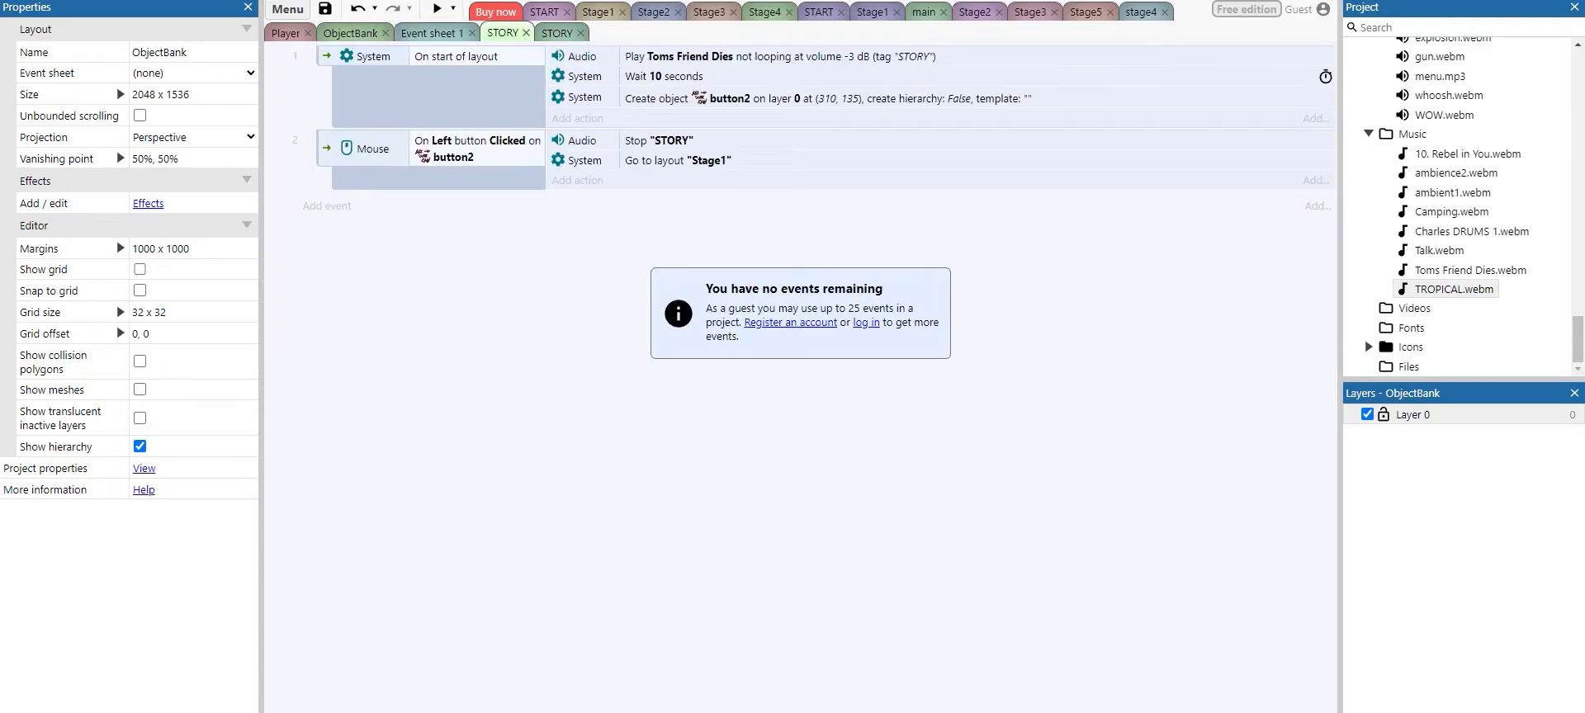
key(ctrl+Tab)
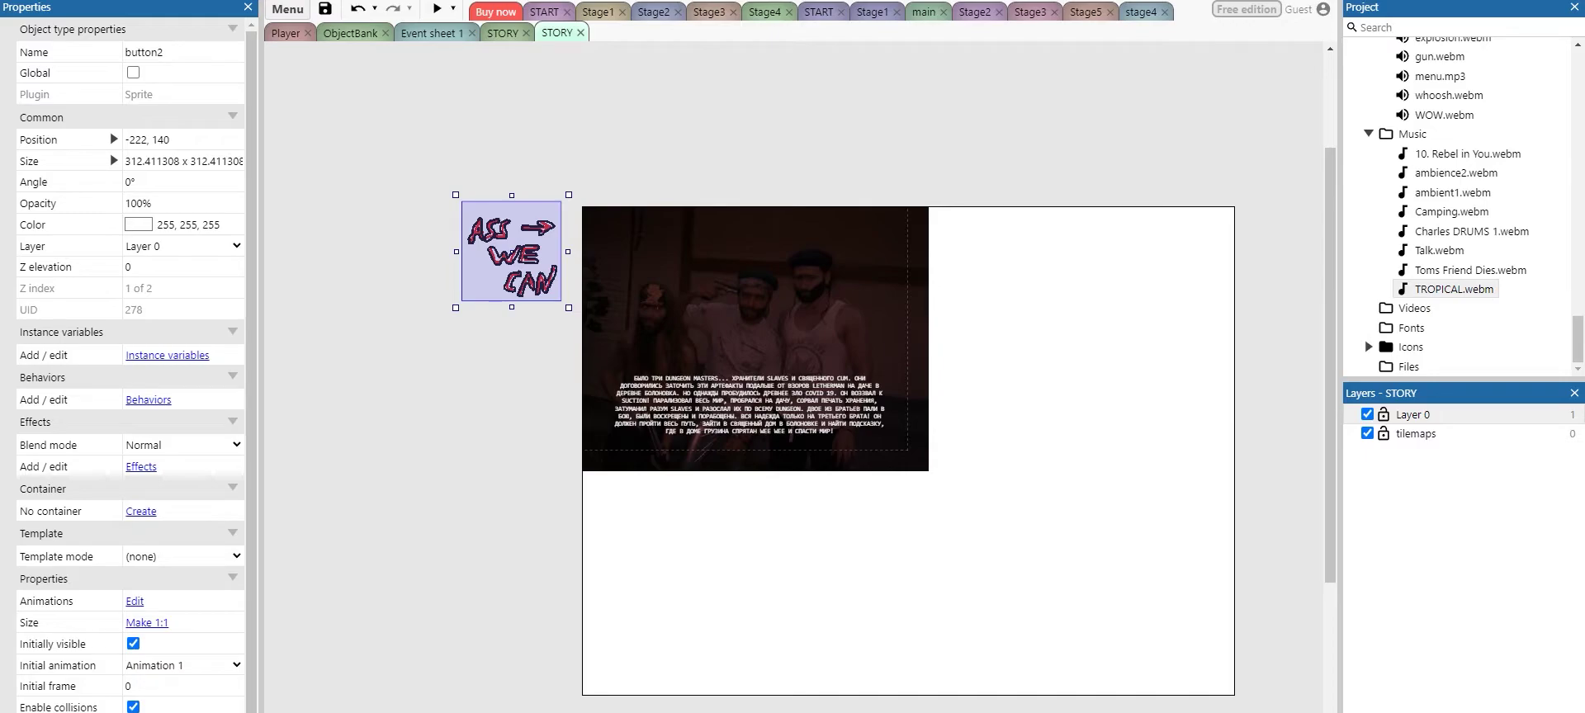
click(432, 33)
click(350, 33)
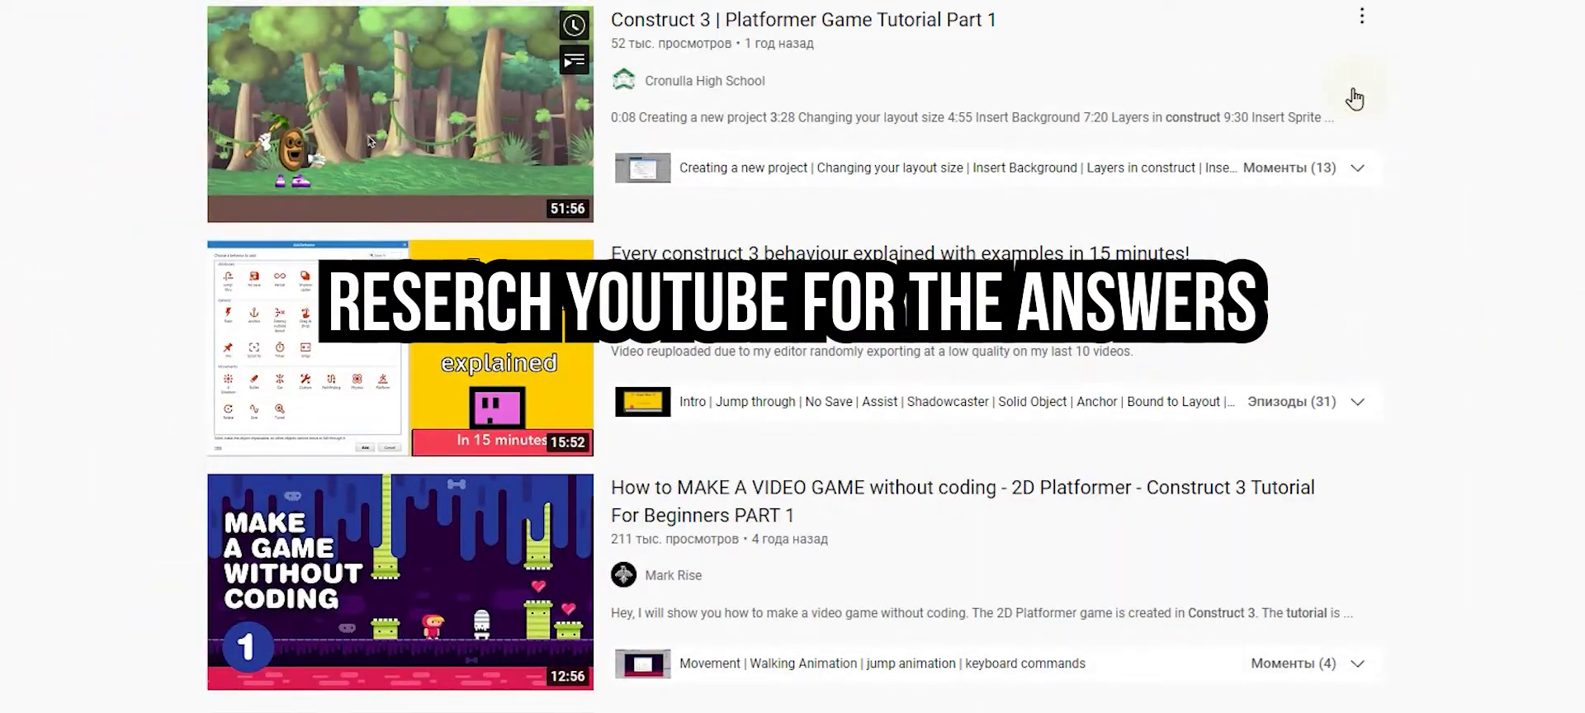
Switch to YouTube and browse the search results for Construct 3 tutorials.
scroll(1522, 65, down, 1)
scroll(1526, 70, down, 13)
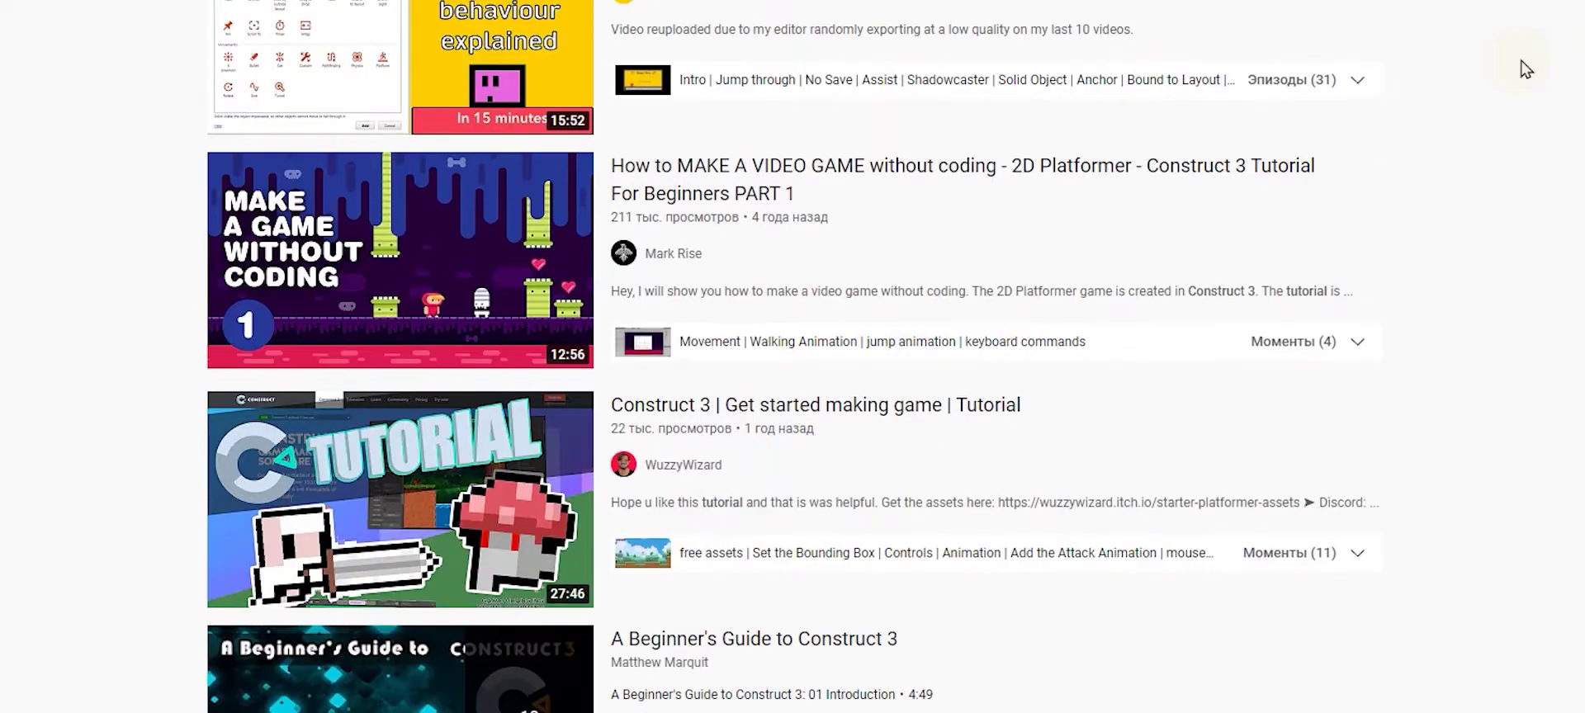
scroll(1526, 70, down, 4)
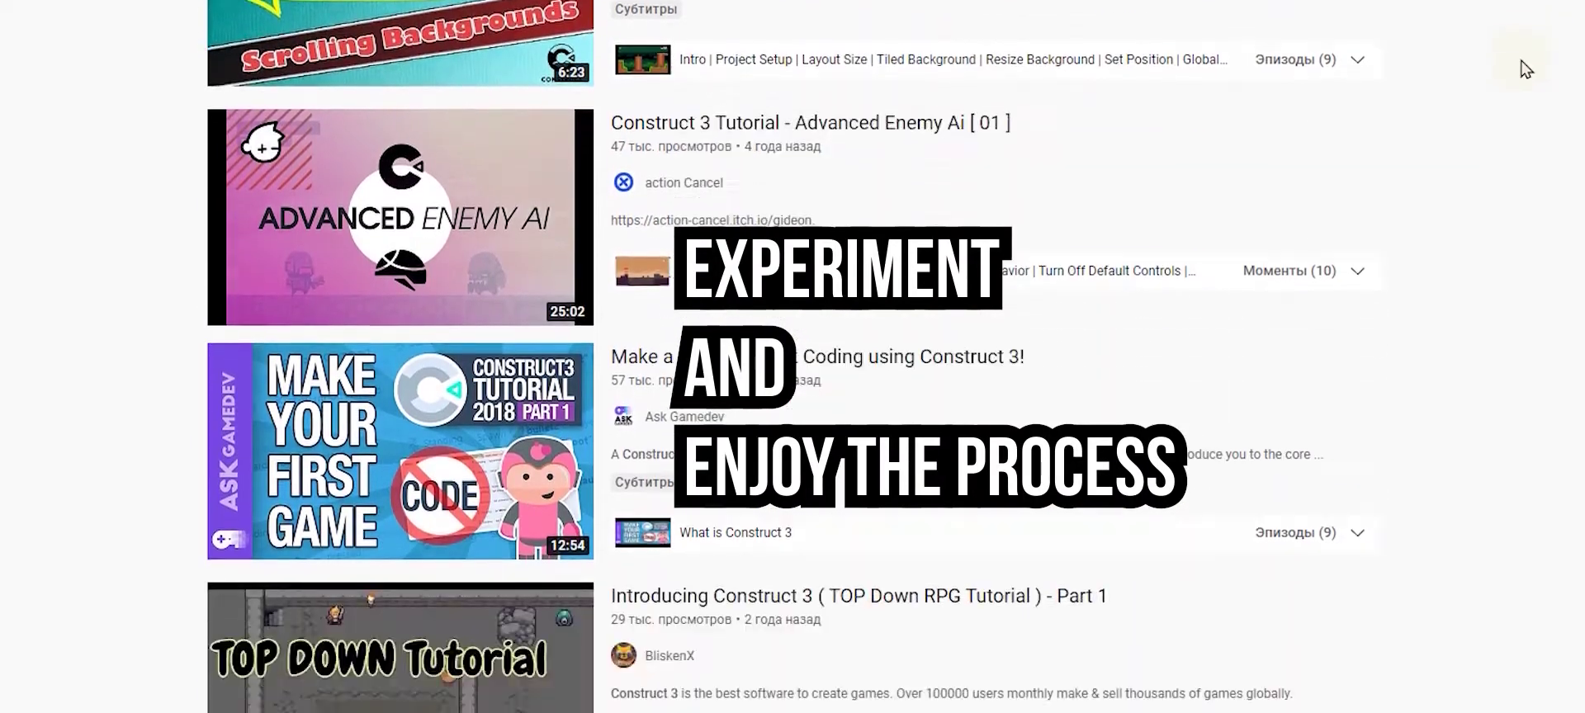
scroll(1526, 70, down, 4)
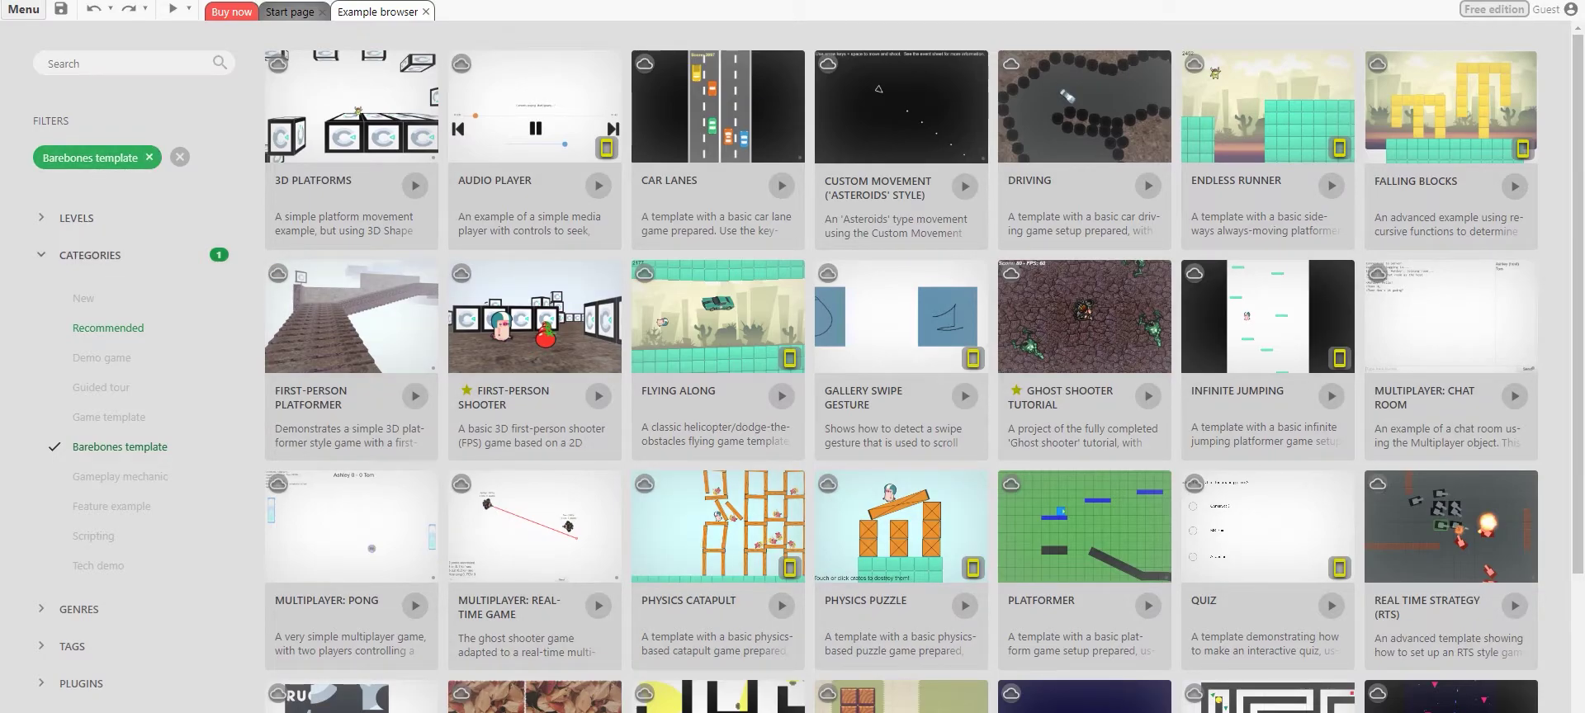
Open the Real Time Strategy (RTS) example among the Barebones templates in Construct 3 and play its preview with the tank units.
scroll(1084, 397, down, 3)
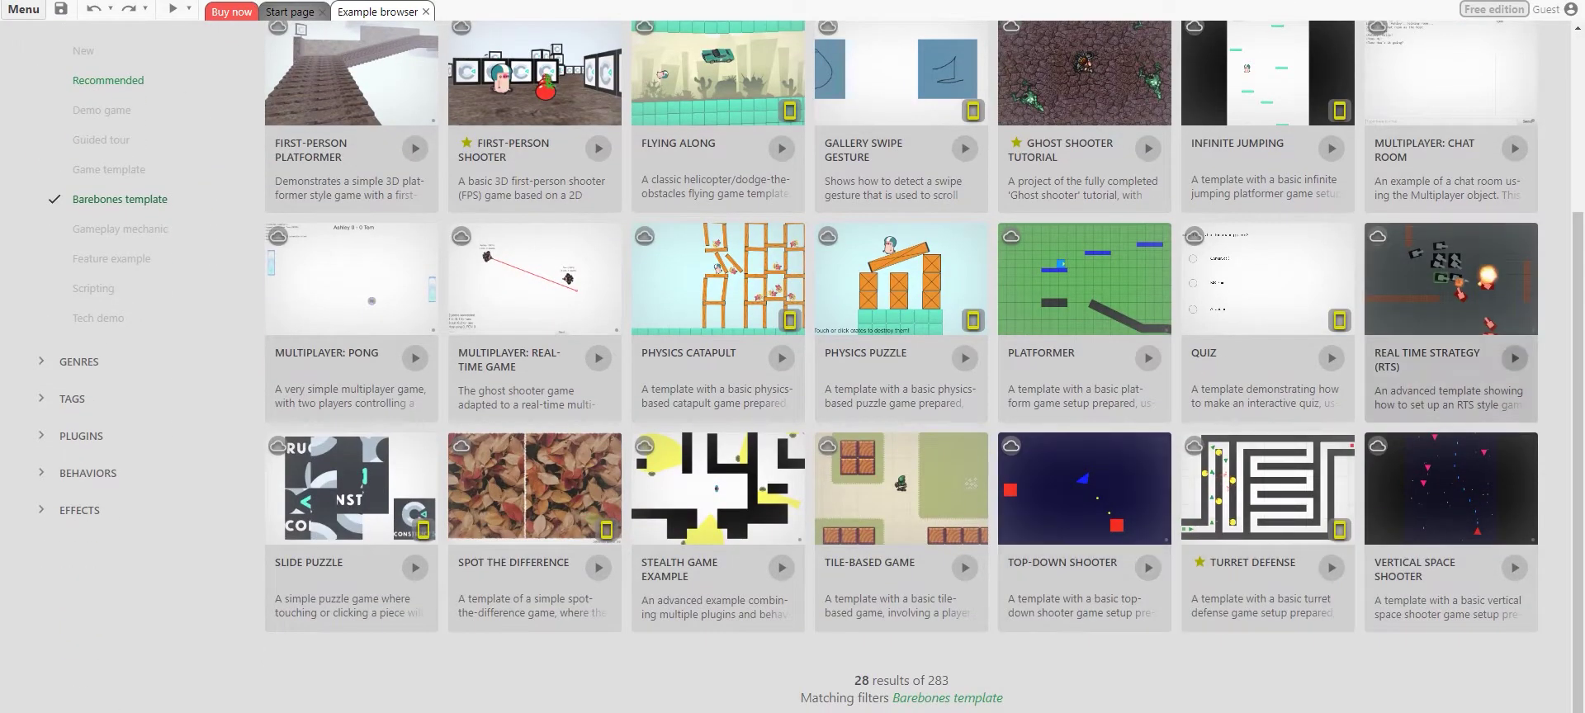
click(1451, 281)
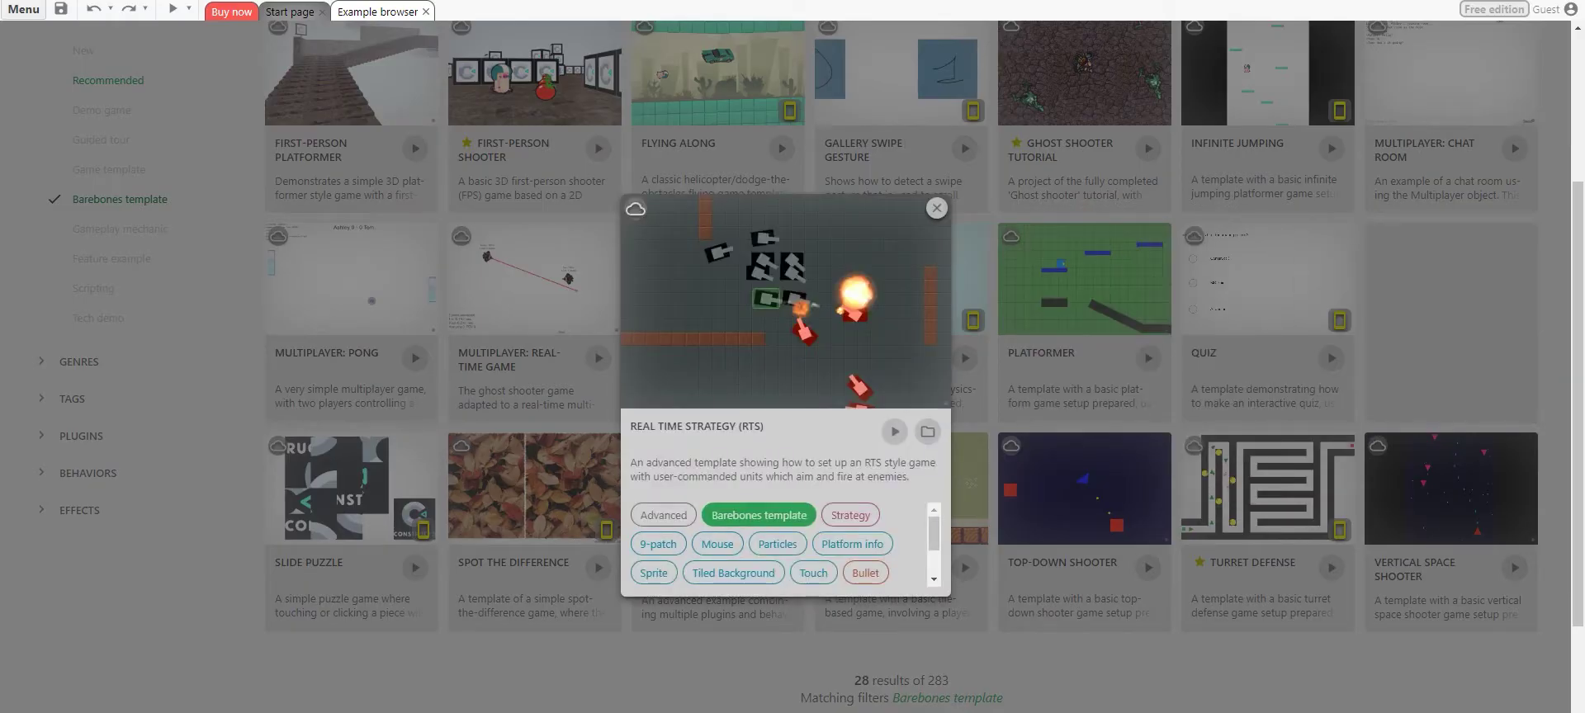
click(895, 431)
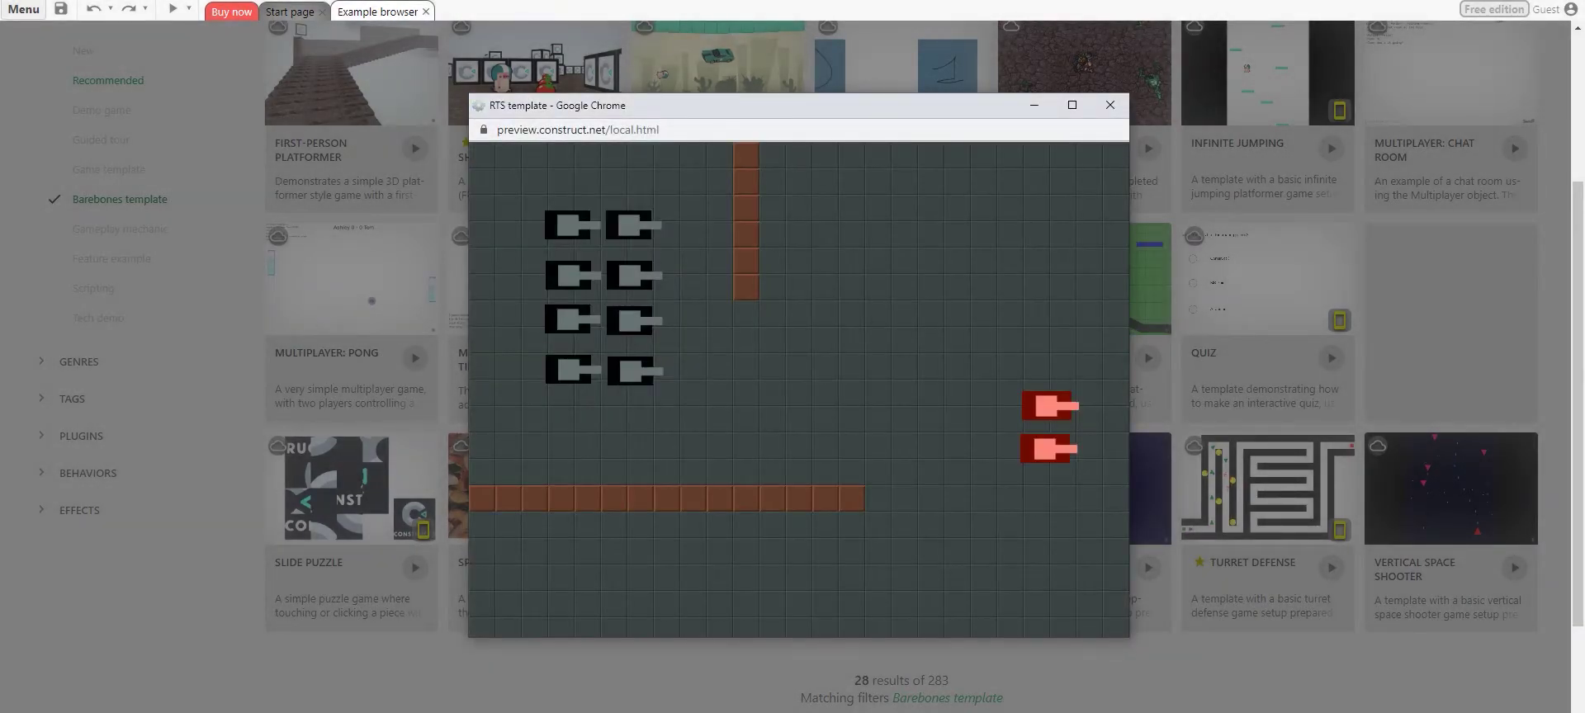
click(631, 372)
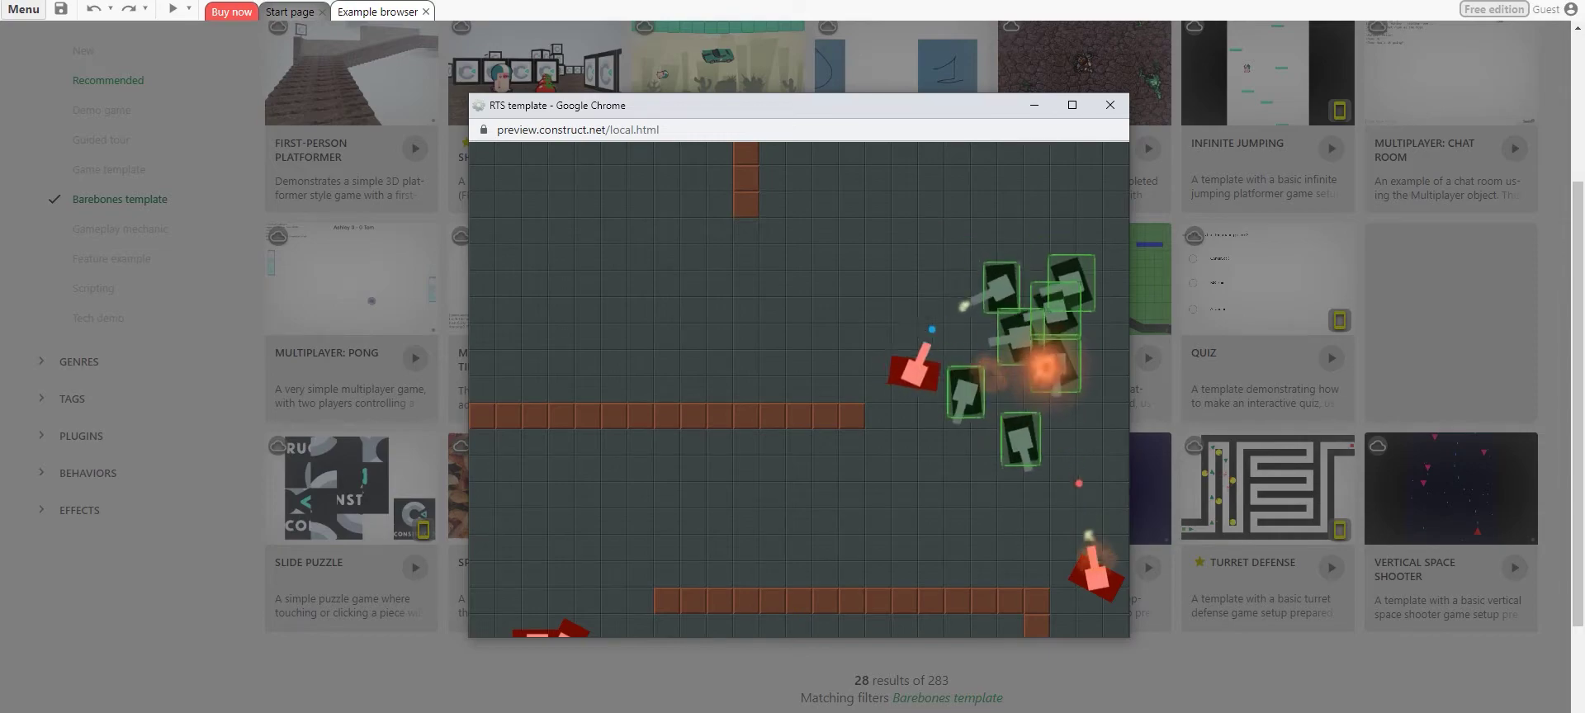
key(Right)
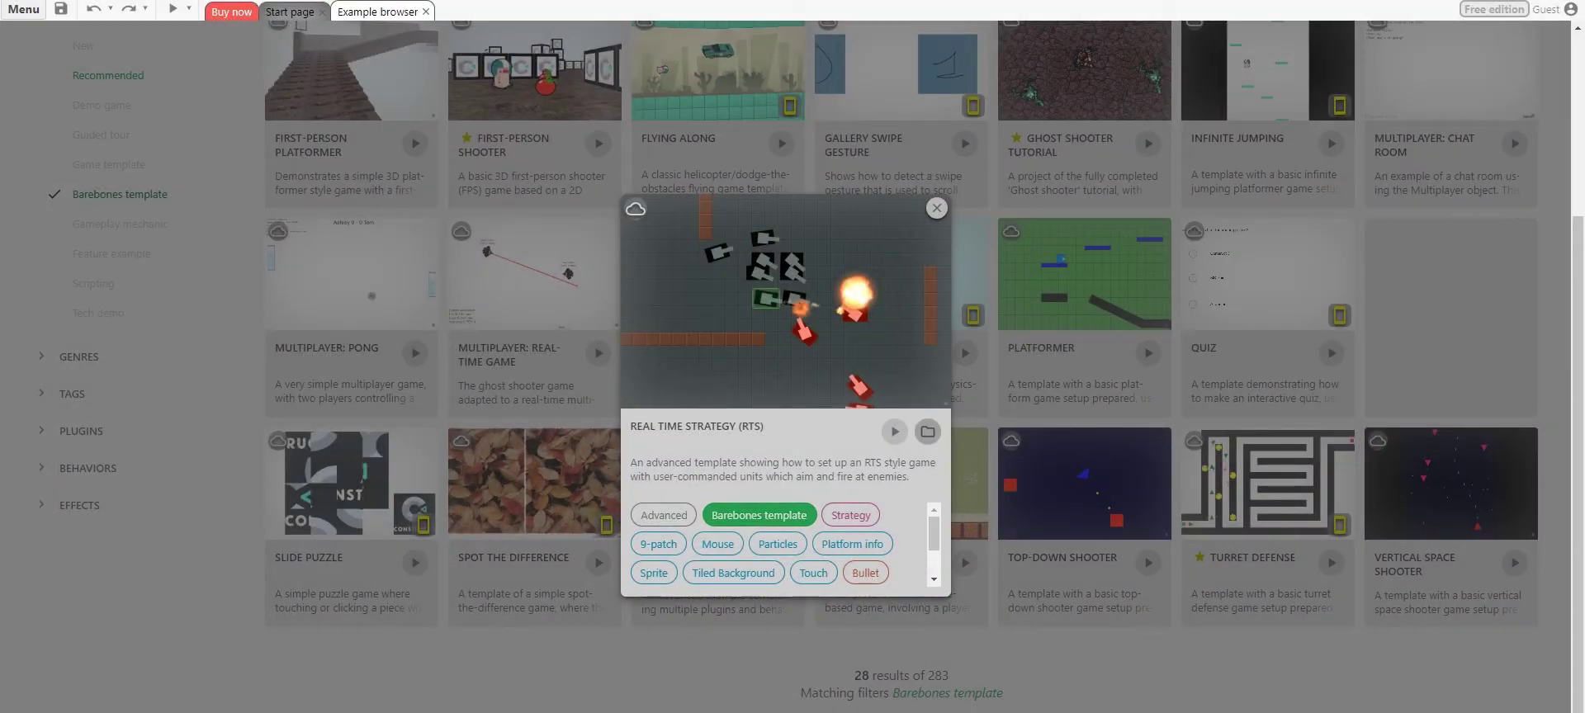
Open the RTS template project and review its event sheet from startup to the turret shooting events and the Enemies group.
click(928, 431)
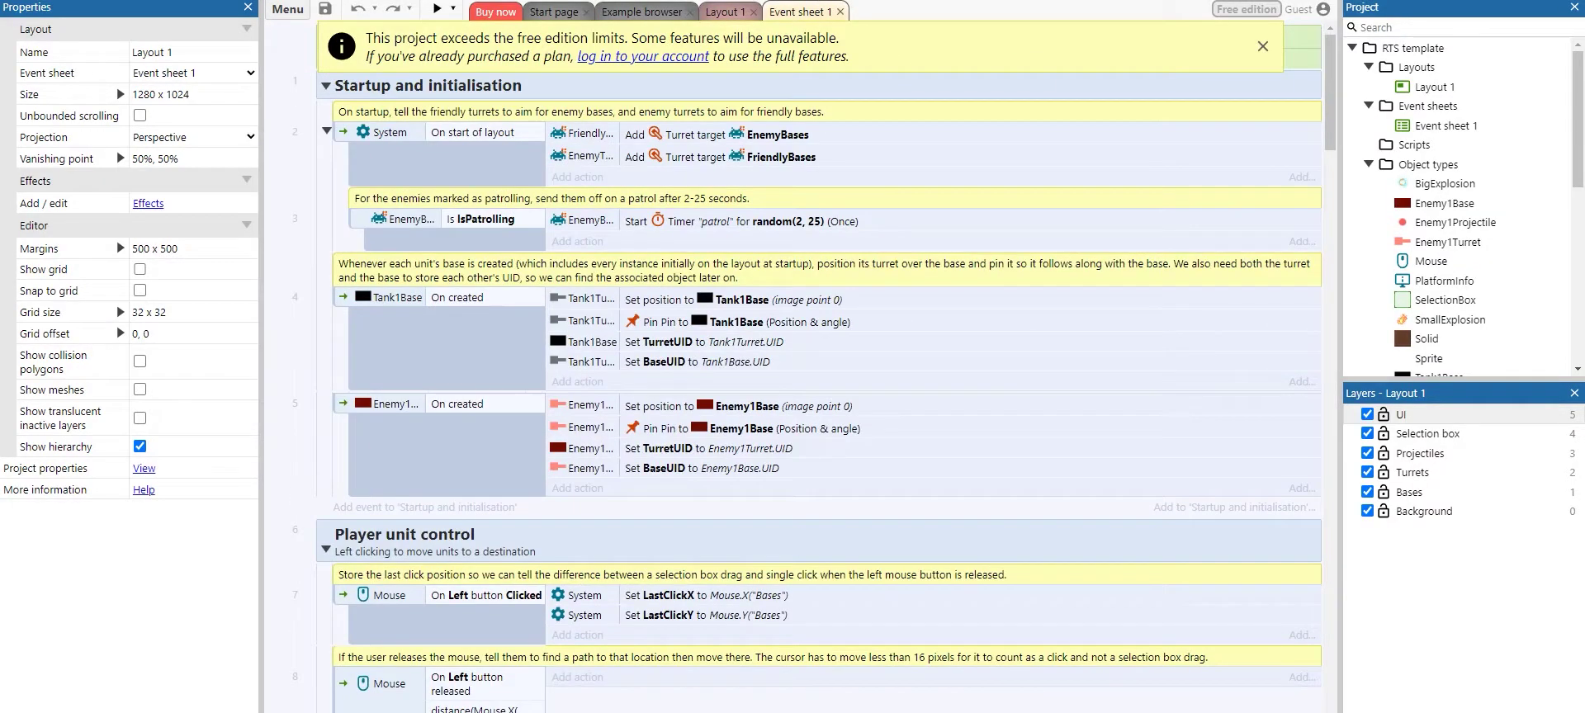
scroll(819, 388, down, 15)
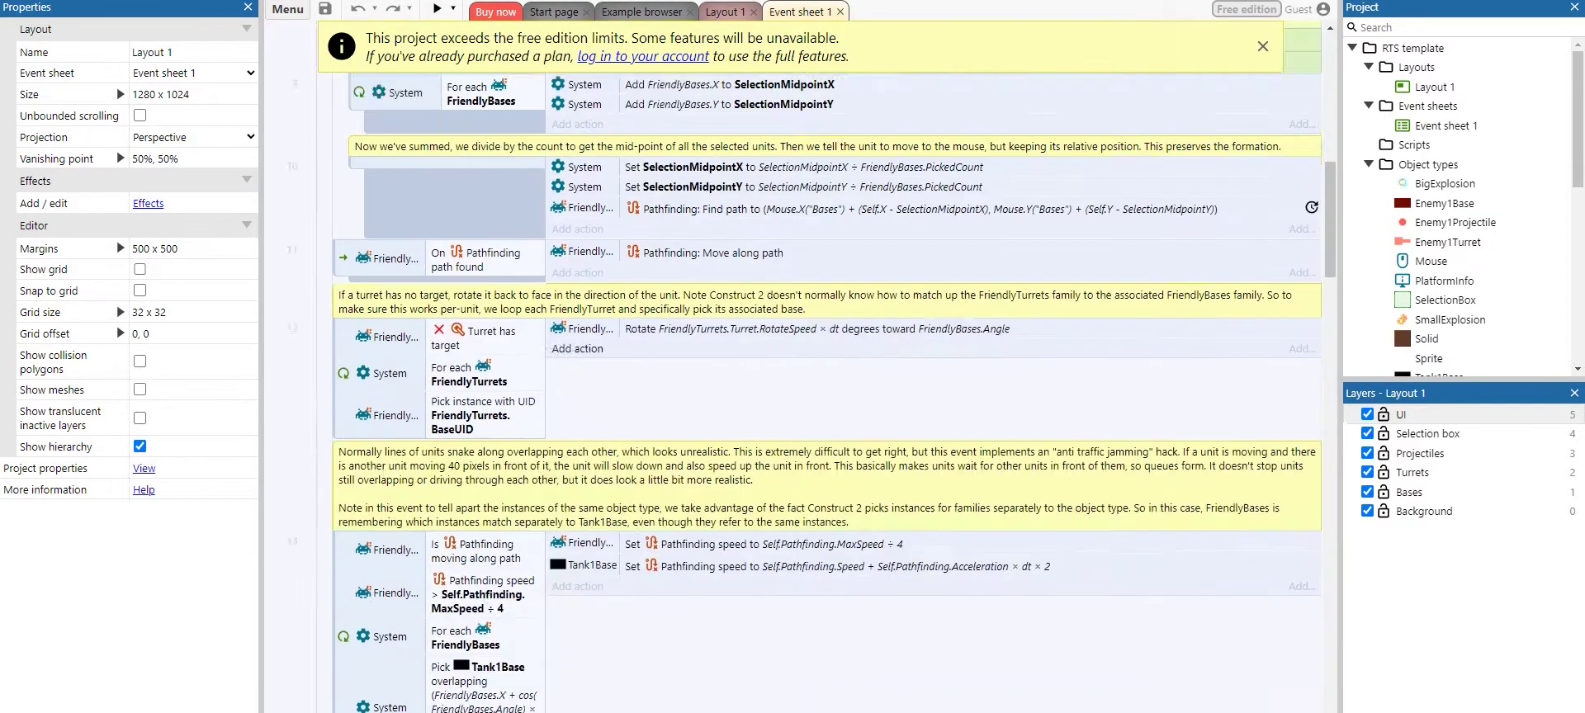
scroll(819, 388, down, 15)
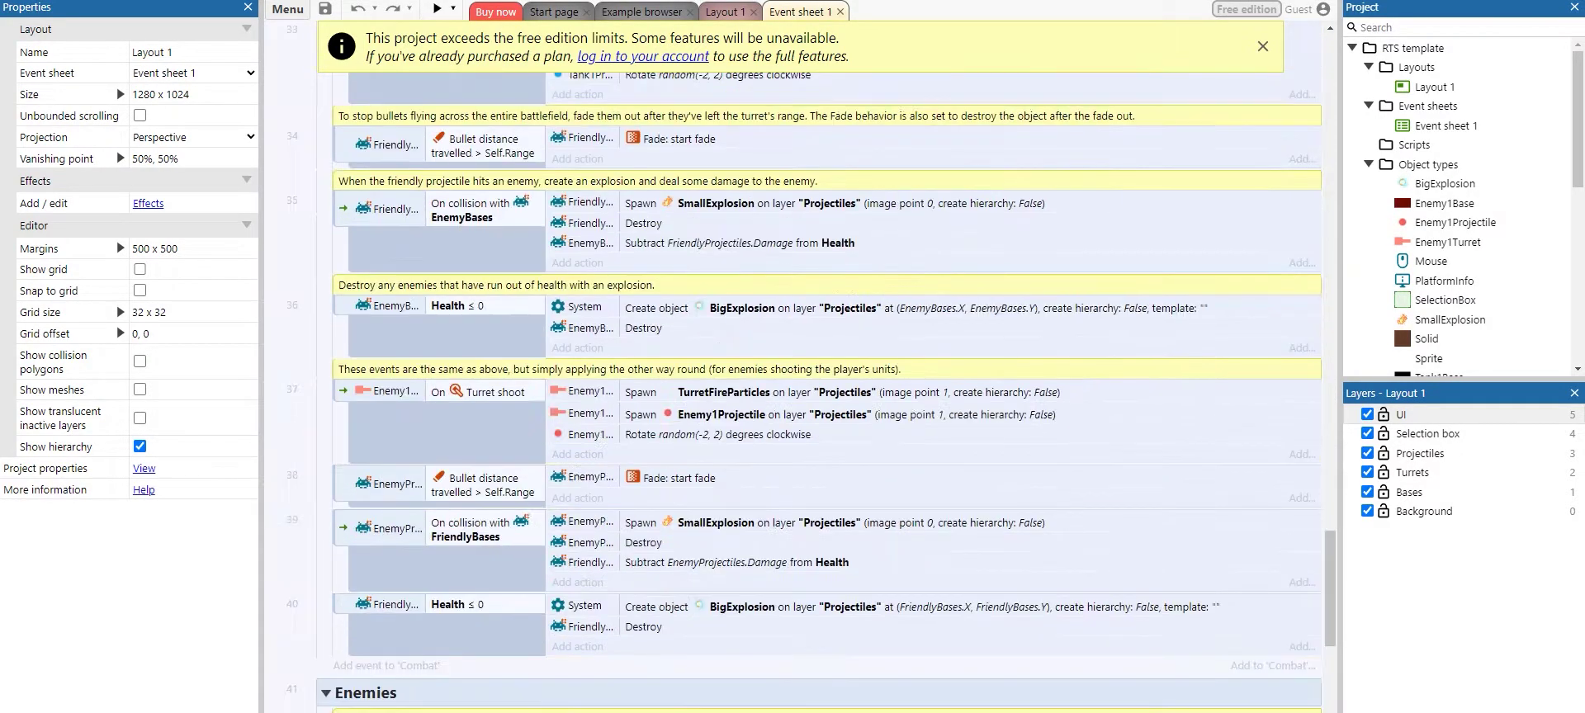
scroll(817, 372, down, 6)
scroll(818, 371, up, 4)
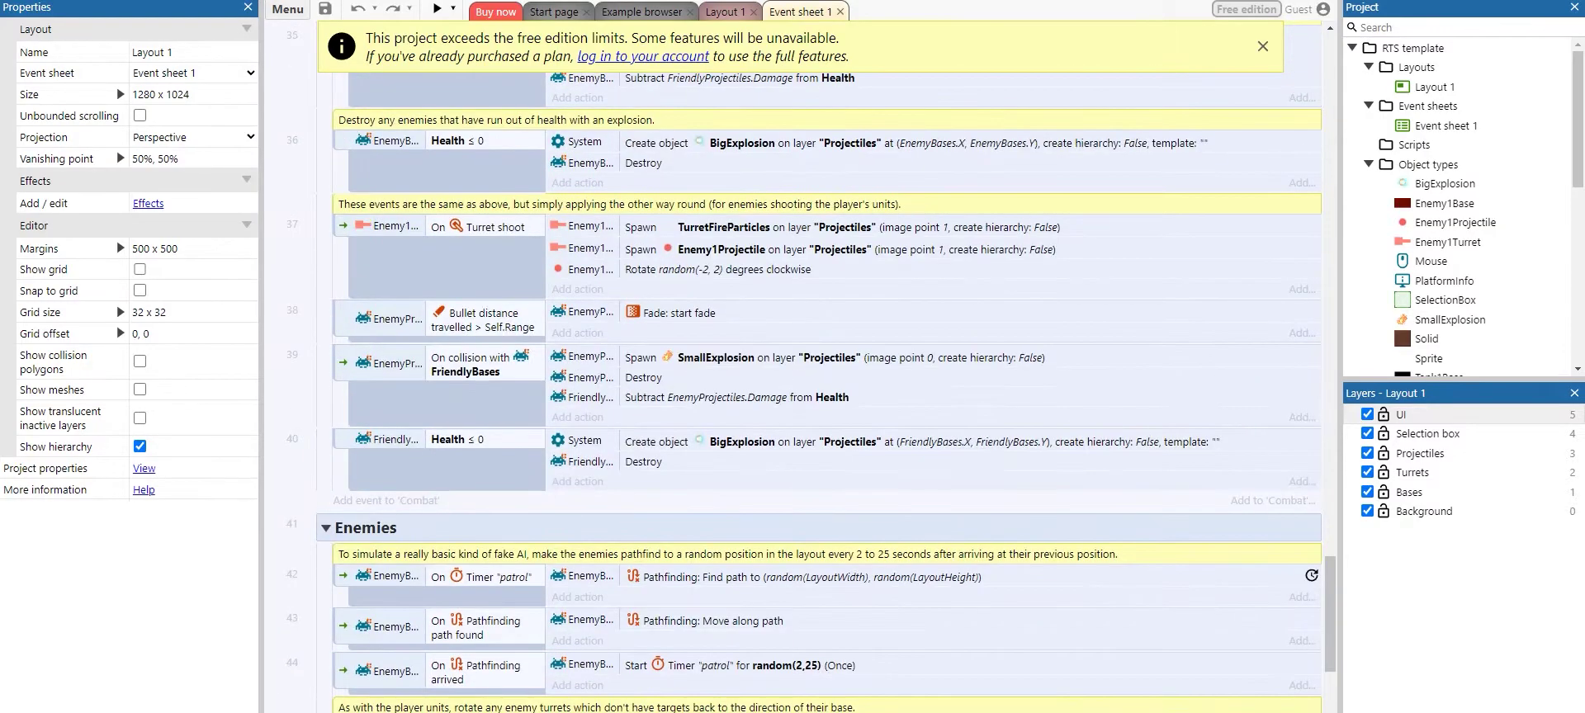
scroll(817, 372, up, 5)
scroll(817, 372, down, 4)
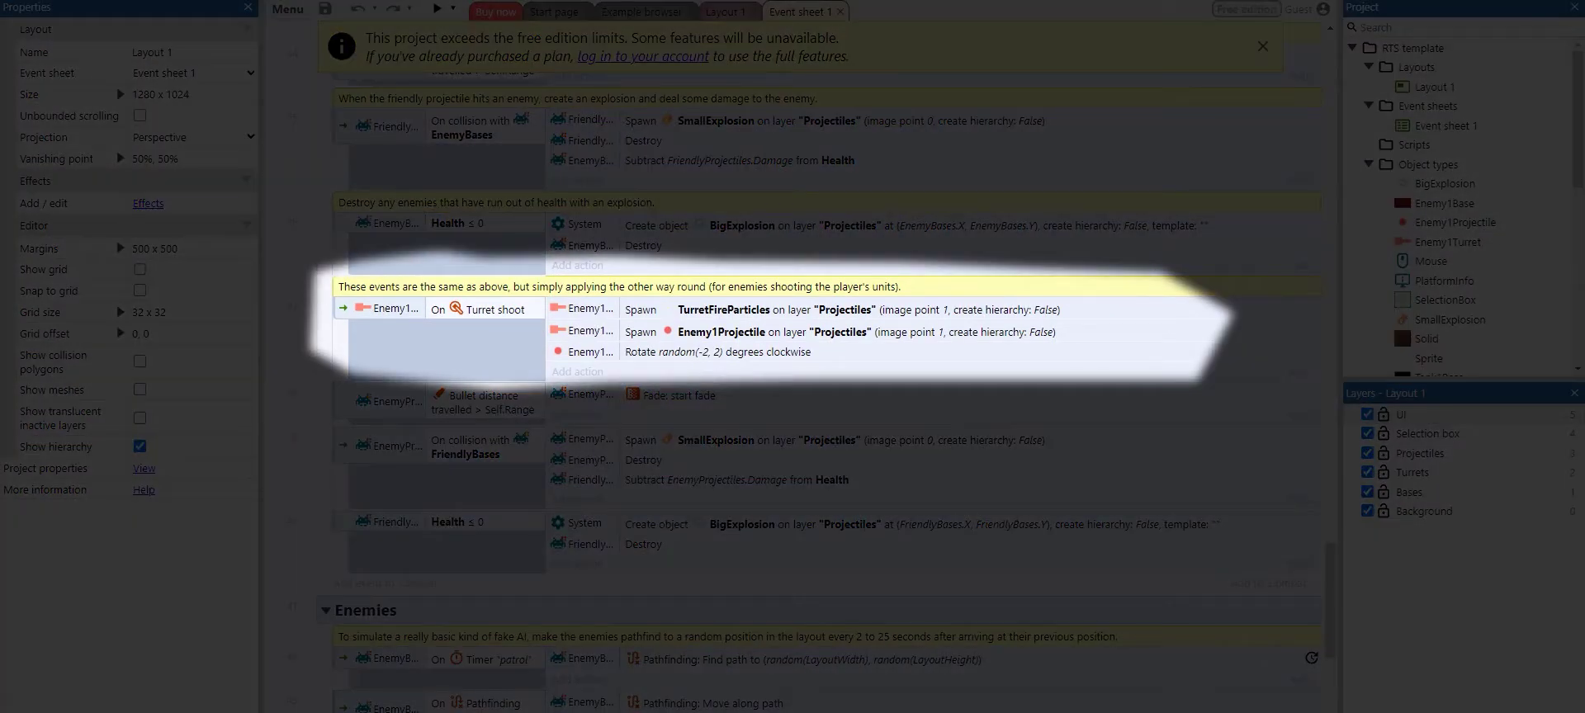
click(467, 310)
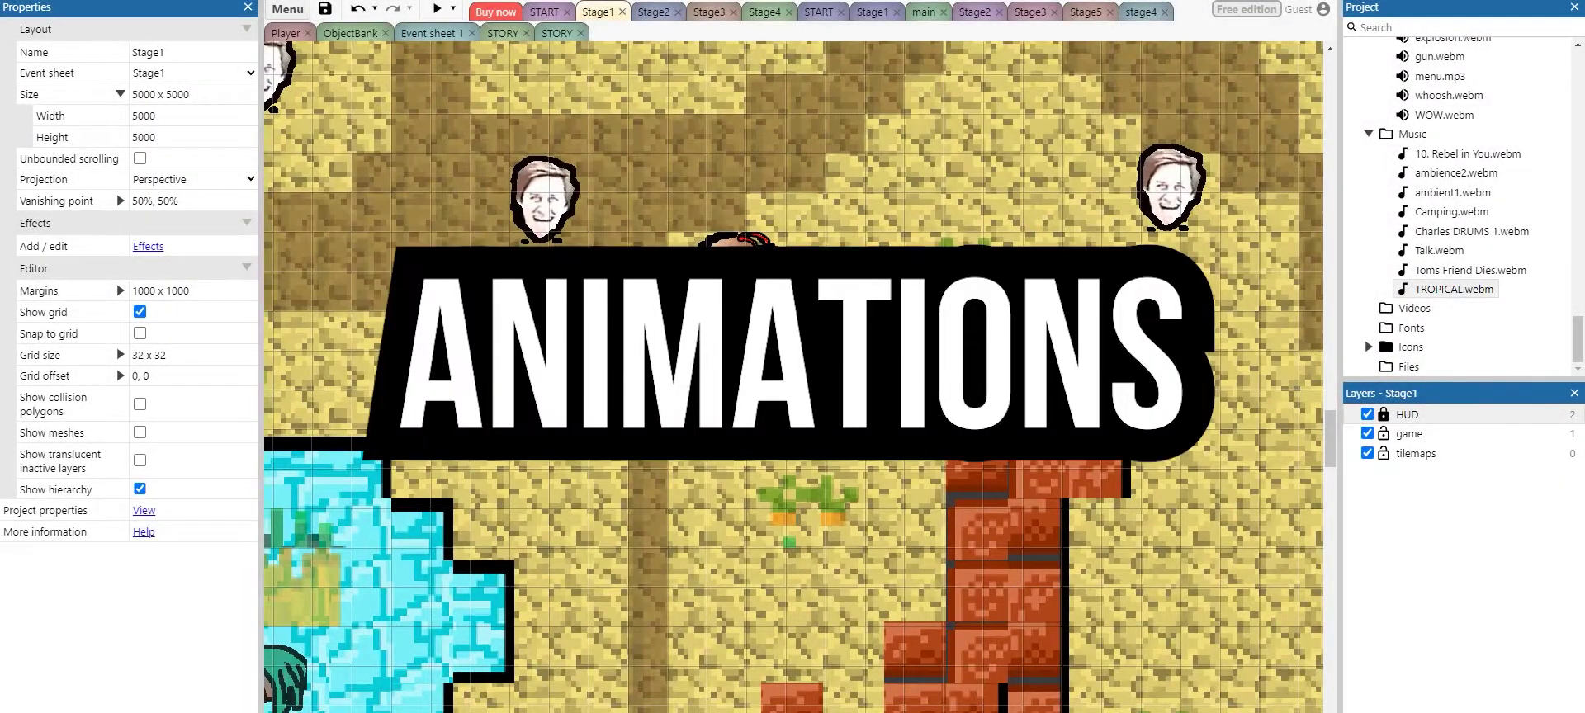
Open the ANDREW sprite from the Stage1 layout in the Animations Editor and compare its three frames.
ctrl+scroll(533, 203, up, 3)
double_click(558, 198)
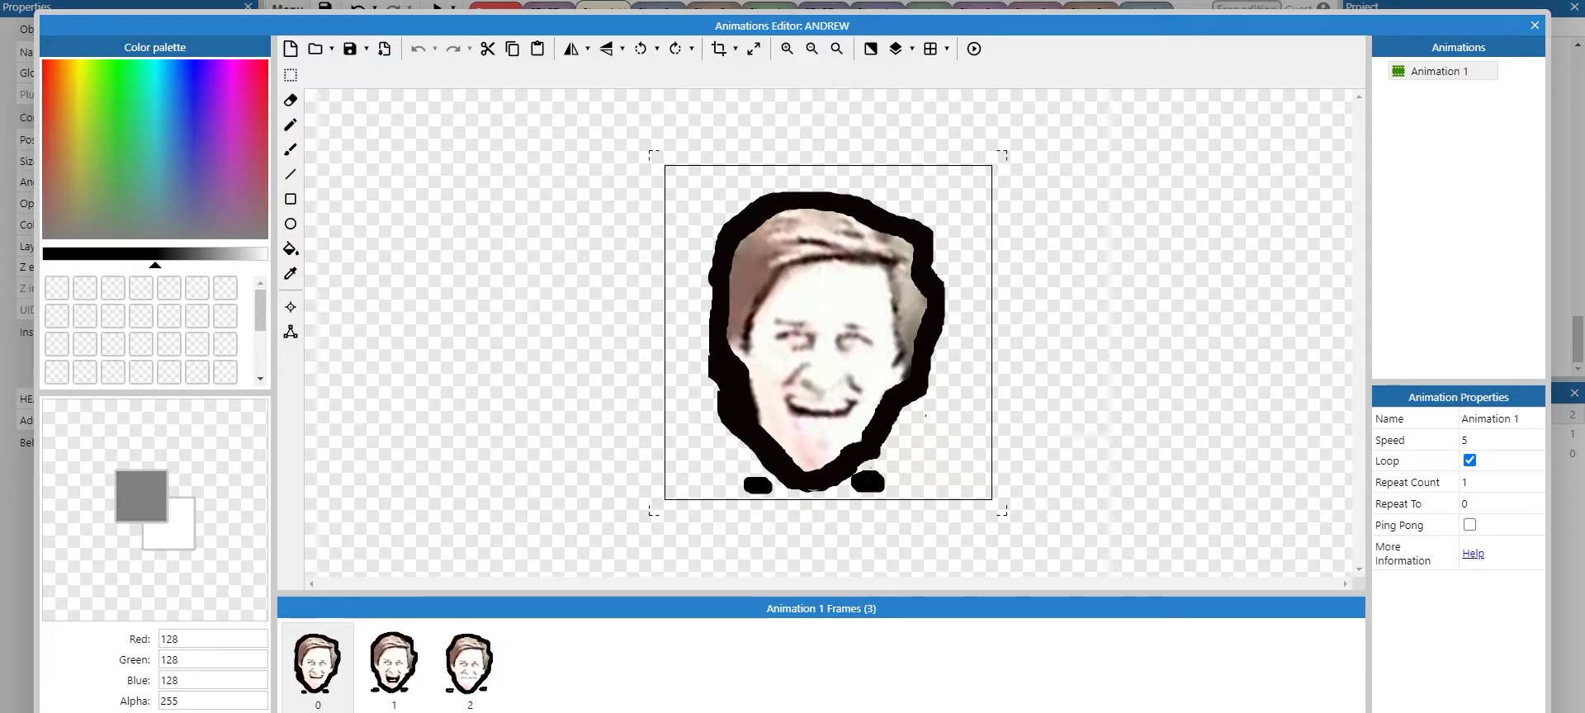
click(394, 665)
click(469, 665)
click(318, 666)
click(393, 665)
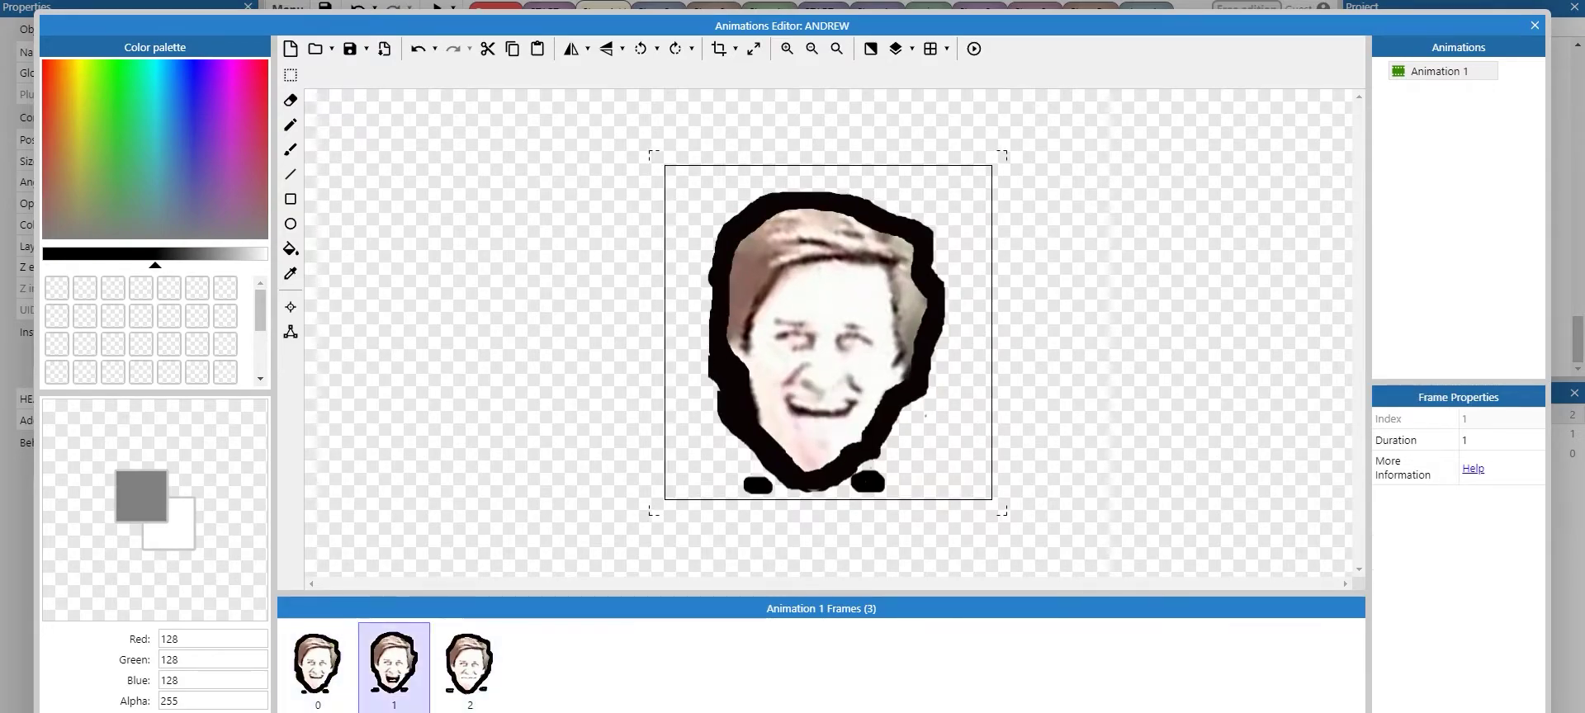
click(470, 665)
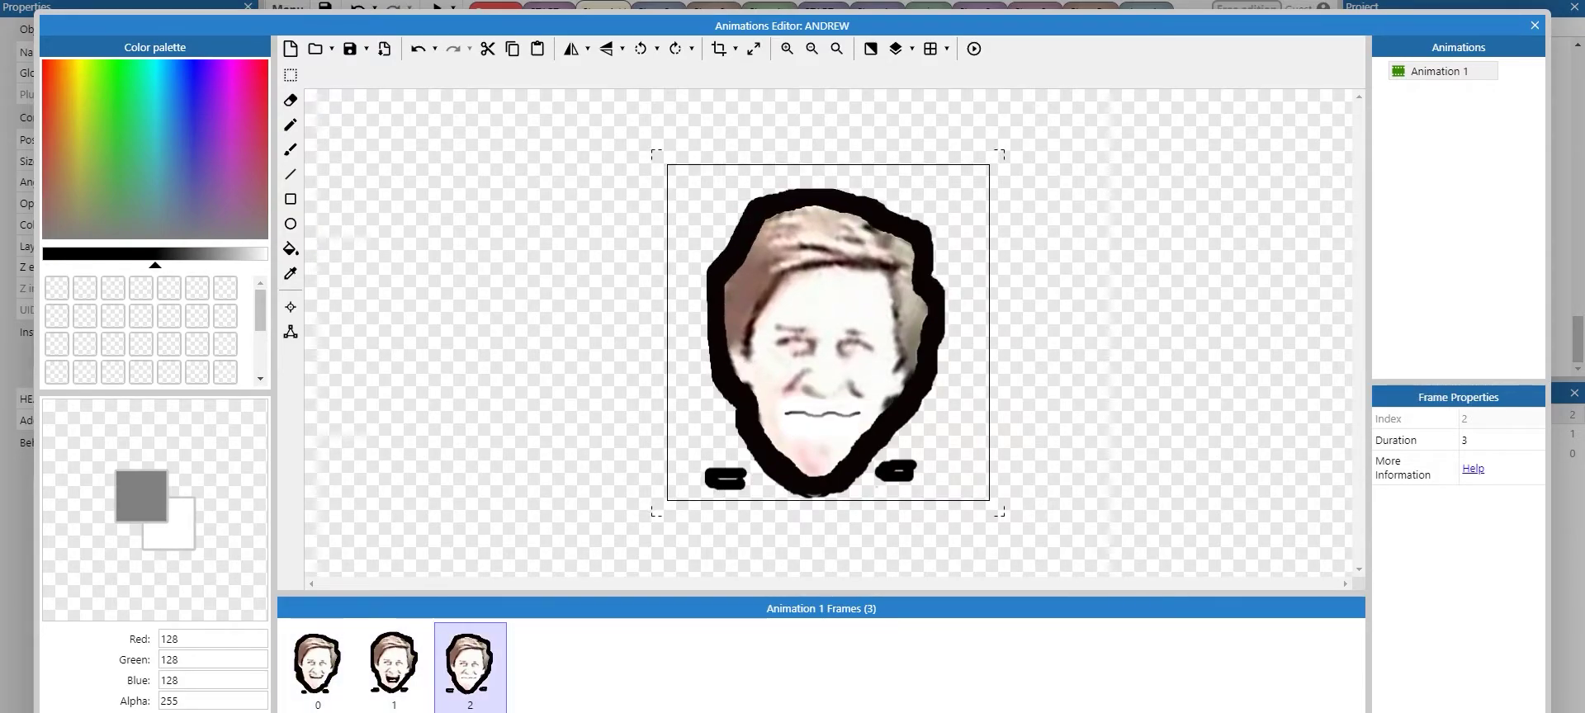
key(Right)
key(Right)
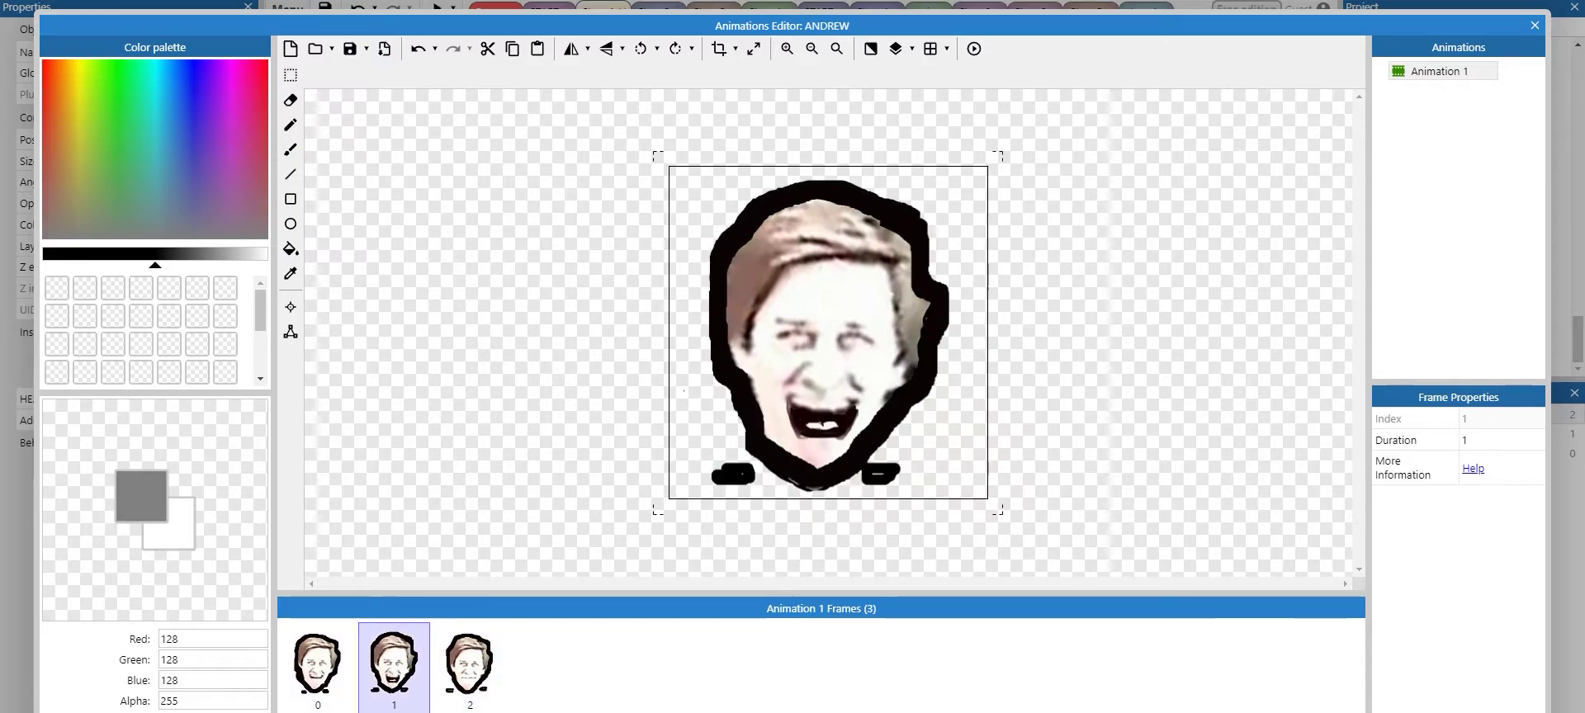
Copy frame 2 of the ANDREW animation and paste it as a new frame 3.
right_click(468, 660)
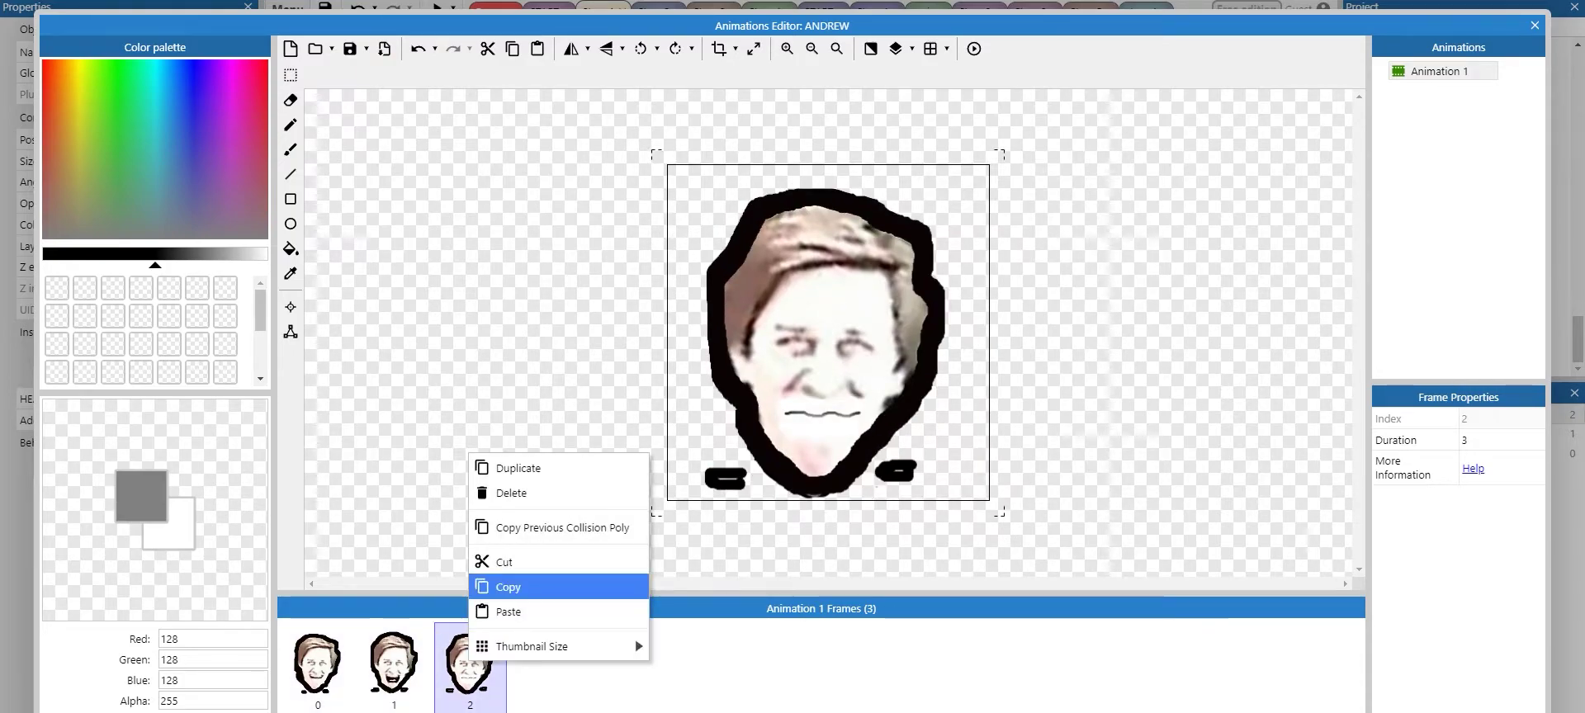
click(512, 588)
right_click(559, 658)
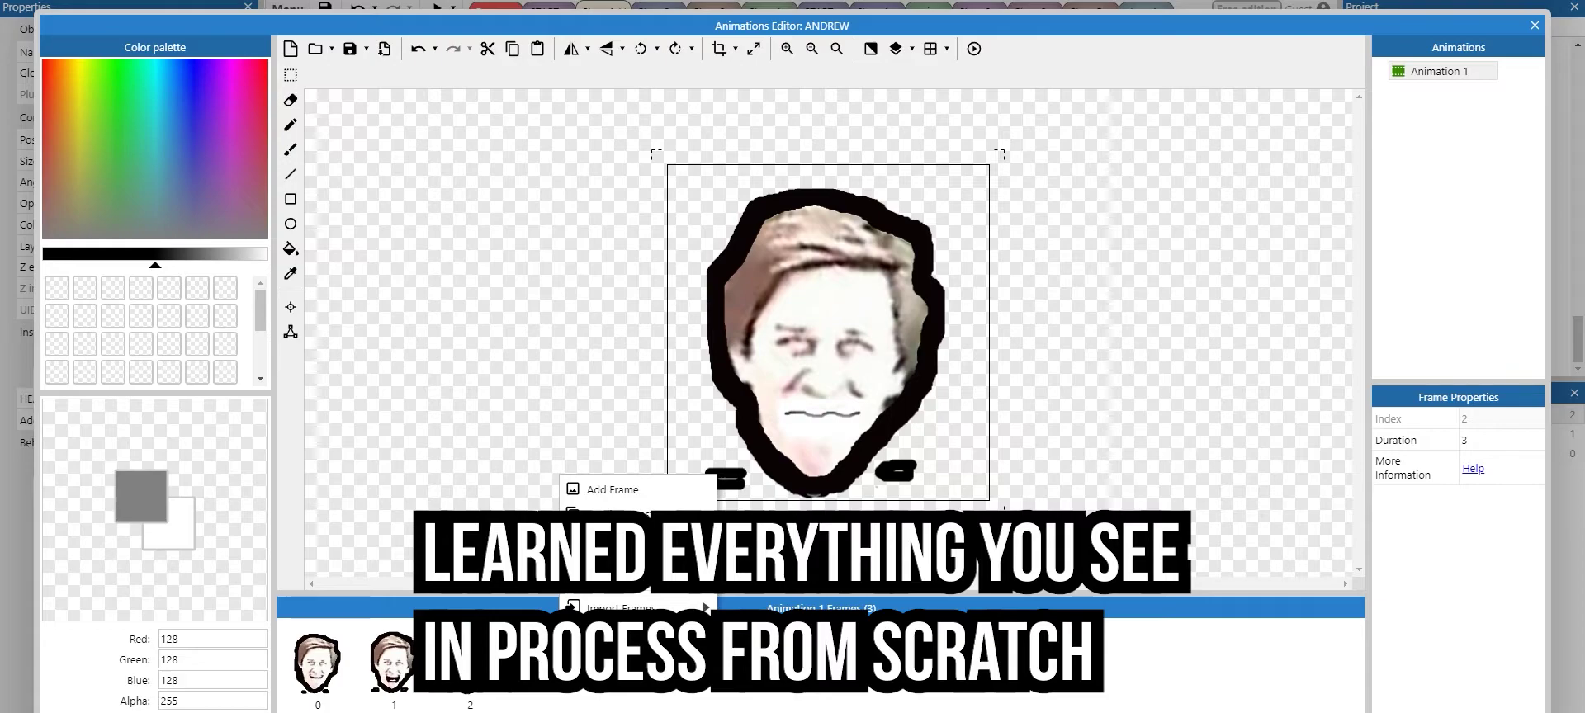
click(600, 538)
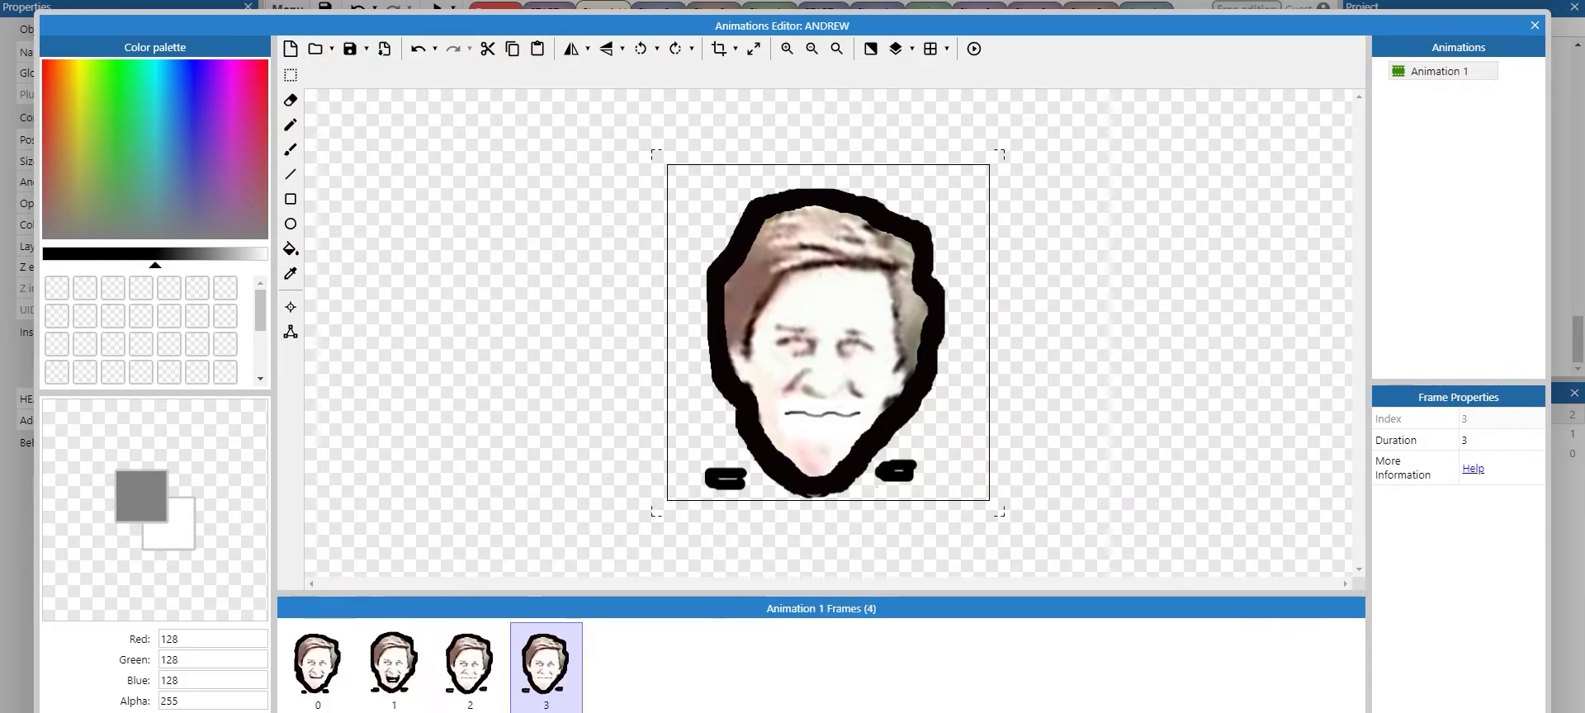
Paint a grey stroke across the forehead in frame 3 with the size 12 brush, and return to frame 0.
click(290, 150)
drag(810, 323, 862, 323)
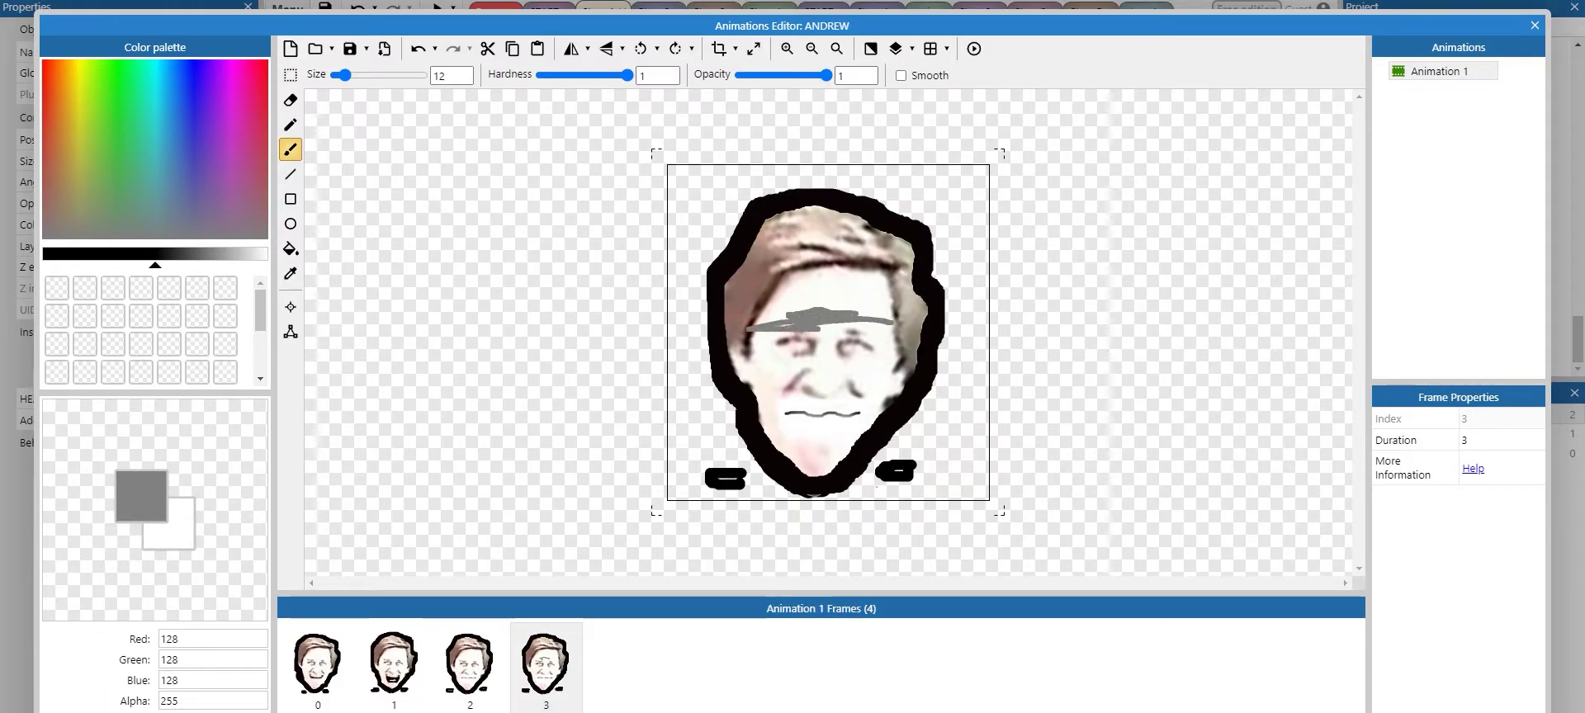
click(319, 665)
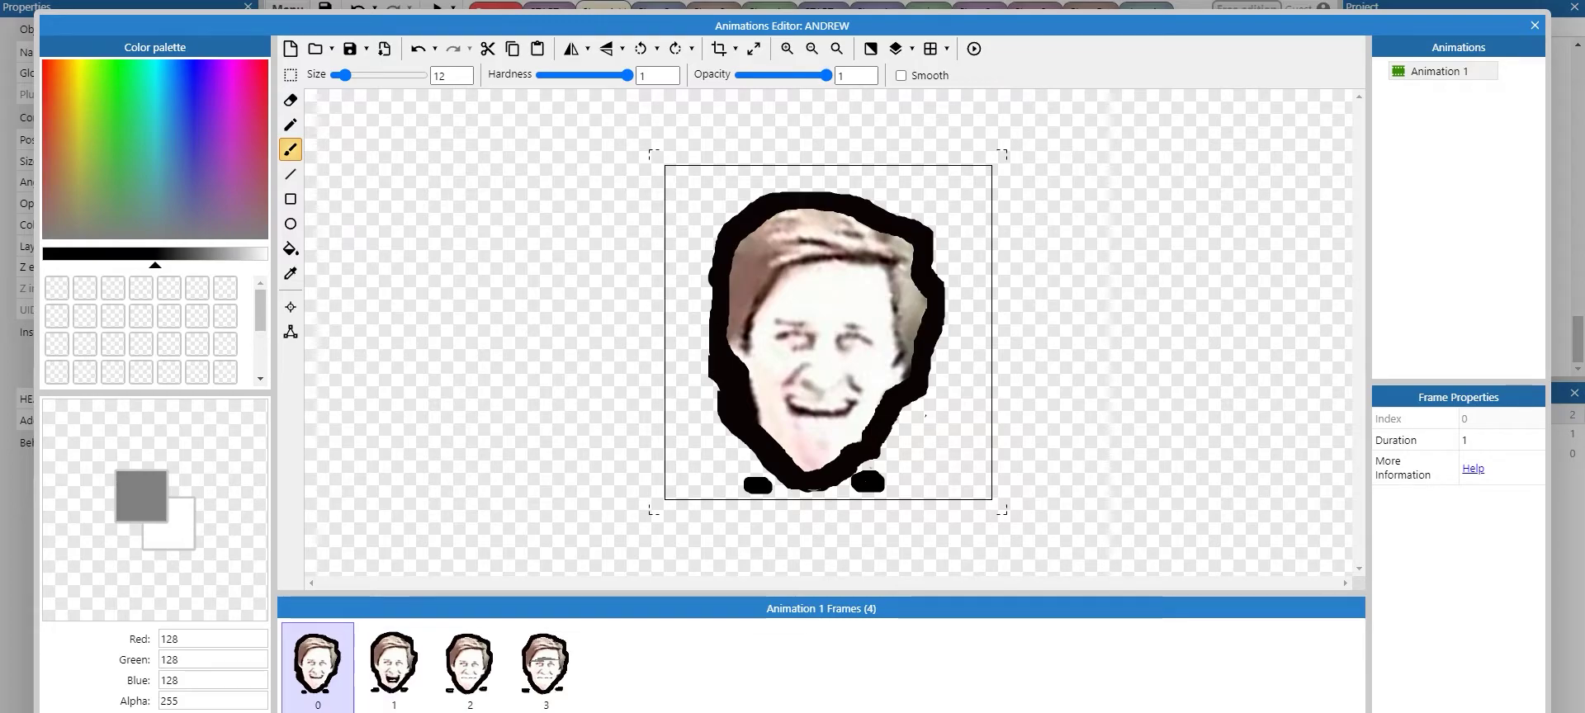
right_click(299, 672)
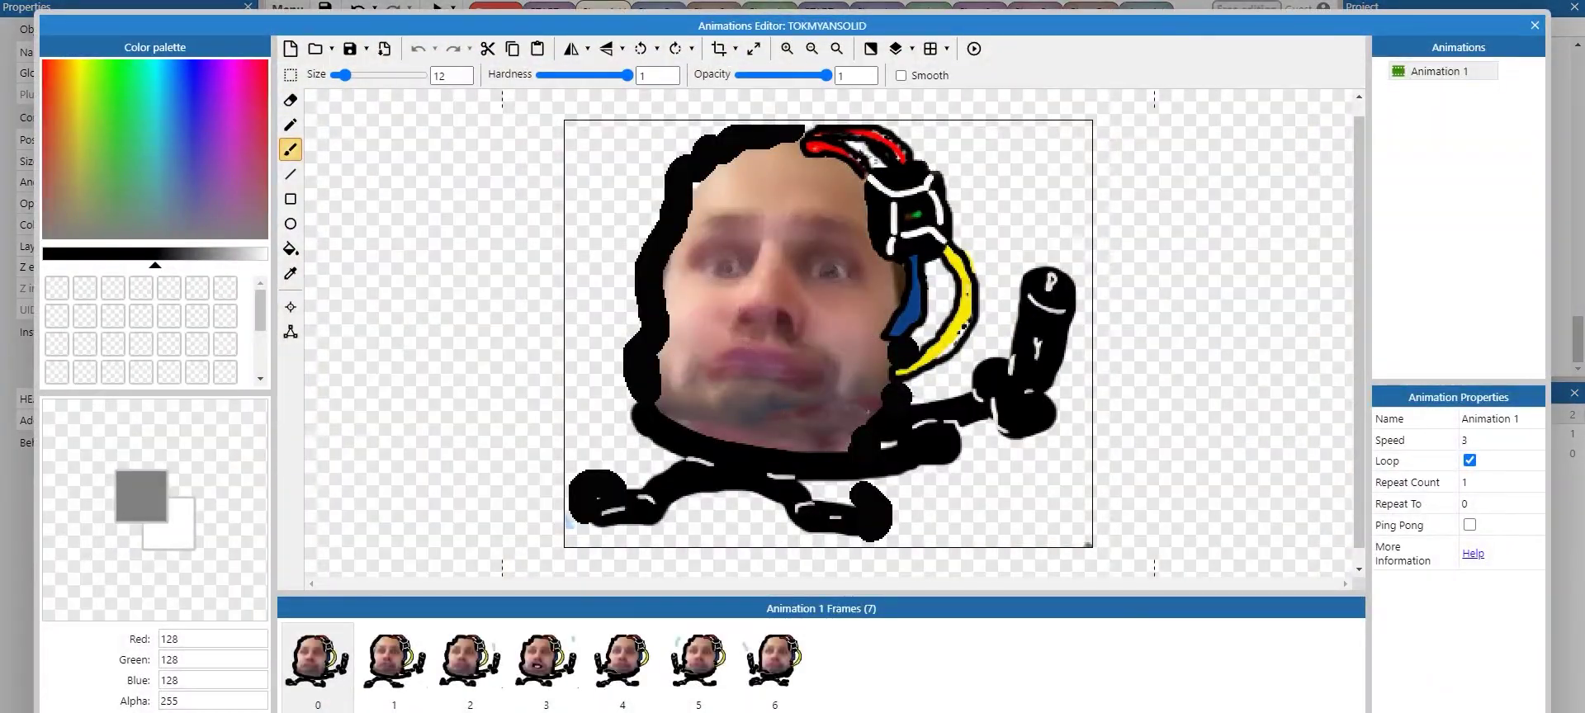
Look through frames 1 to 6 of the TOKMYANSOLID animation and go back to frame 3.
click(394, 661)
click(471, 662)
click(546, 662)
click(623, 662)
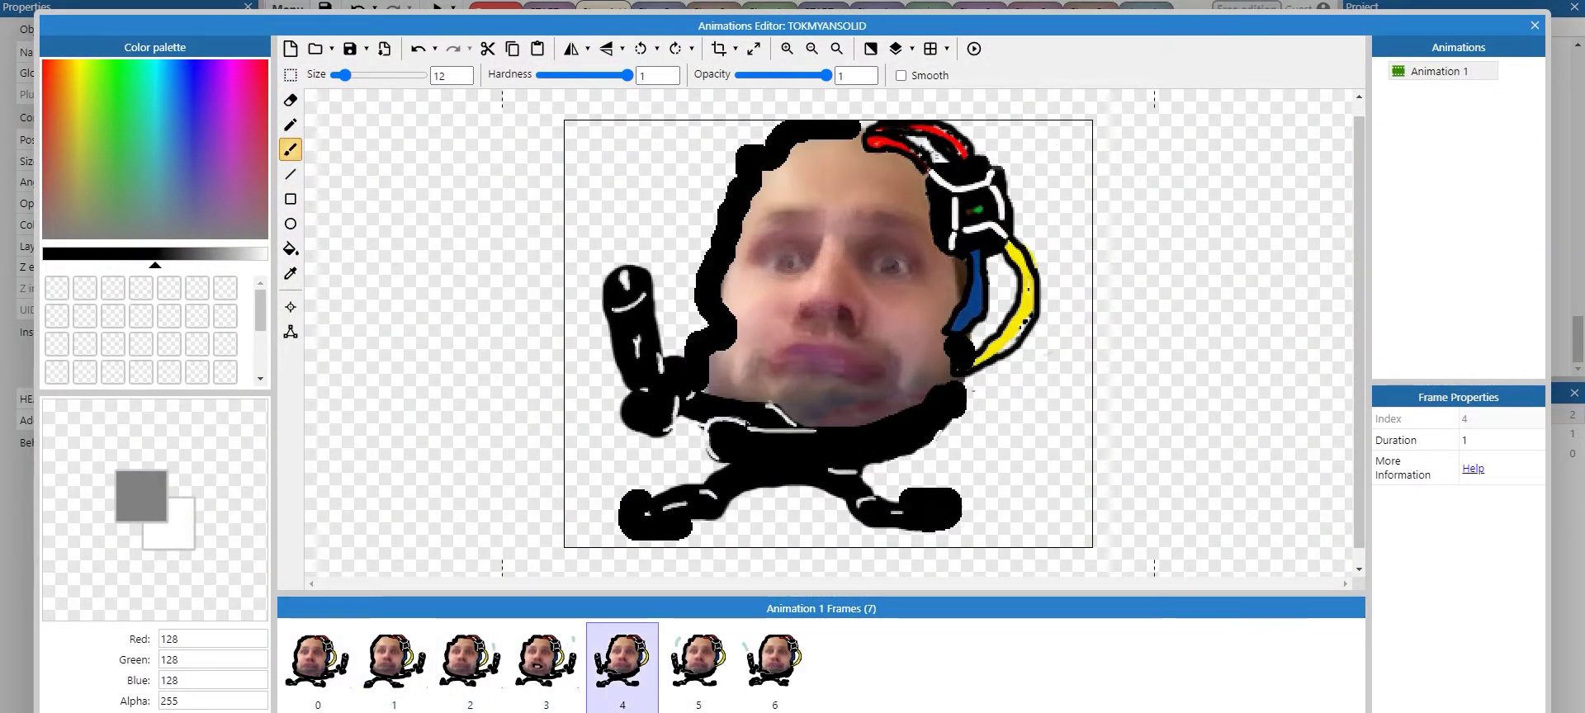
click(699, 662)
click(768, 662)
click(699, 663)
click(622, 662)
click(546, 662)
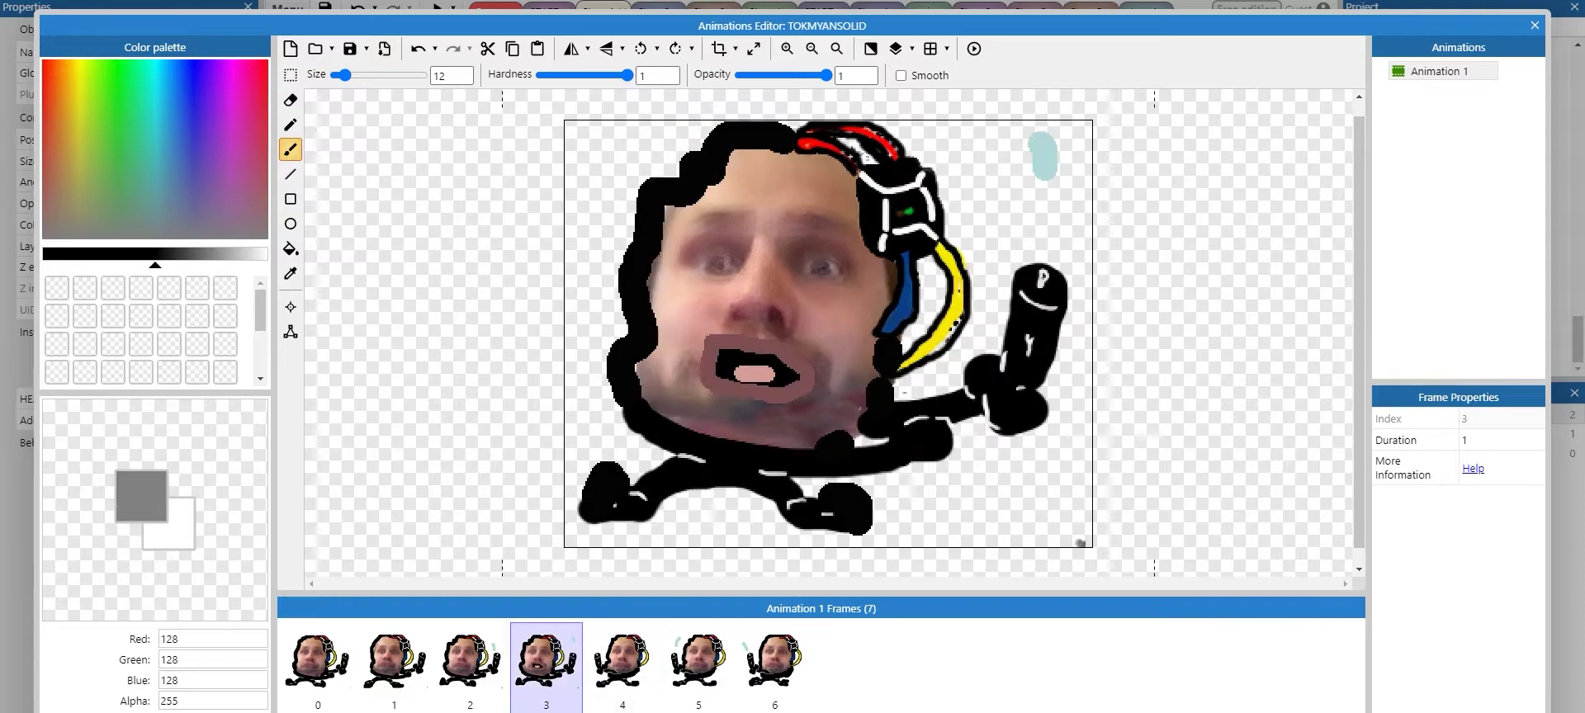
Compare the seven frames of the TOKMYANSOLID animation, covering both facing directions, and return to frame 0.
click(509, 662)
click(318, 662)
click(393, 663)
click(471, 662)
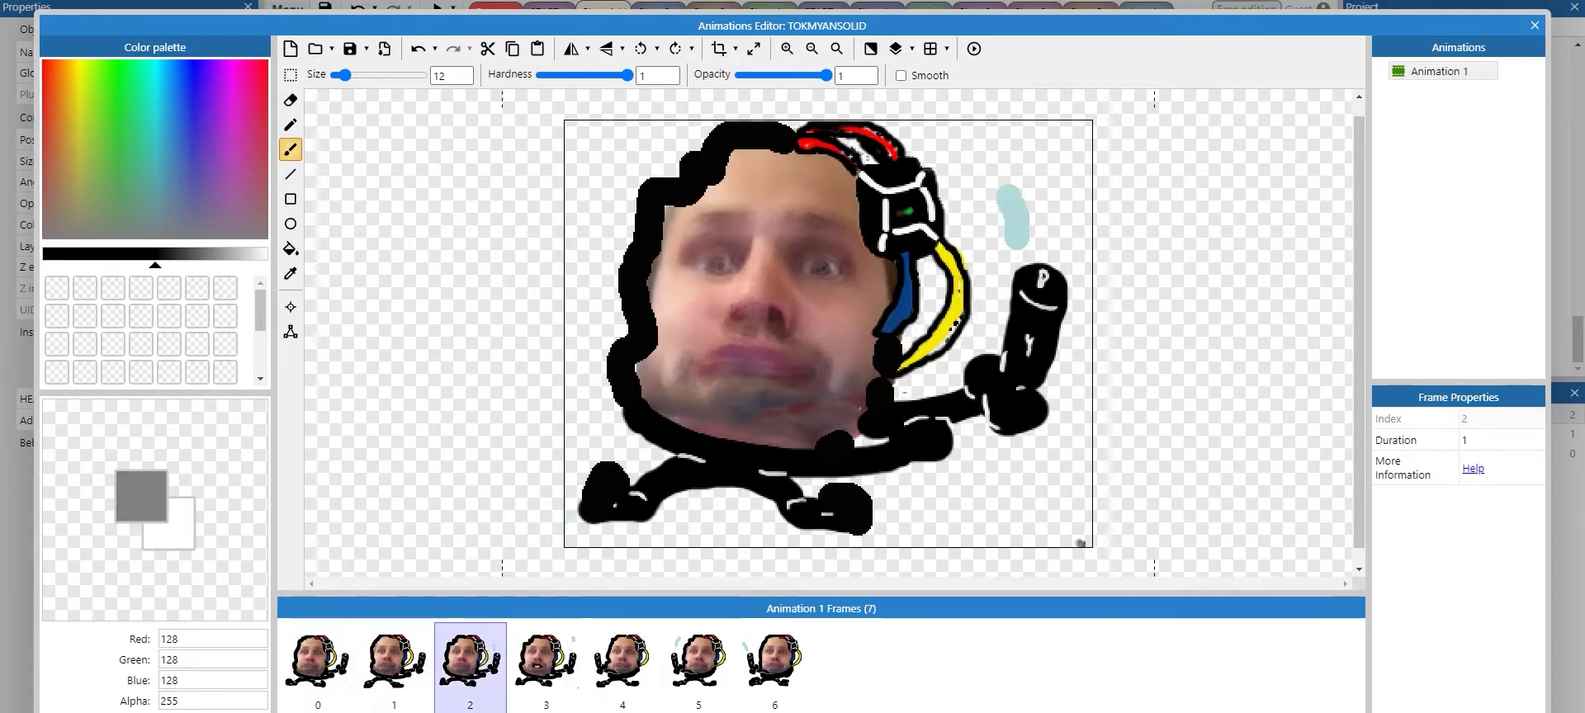
click(546, 662)
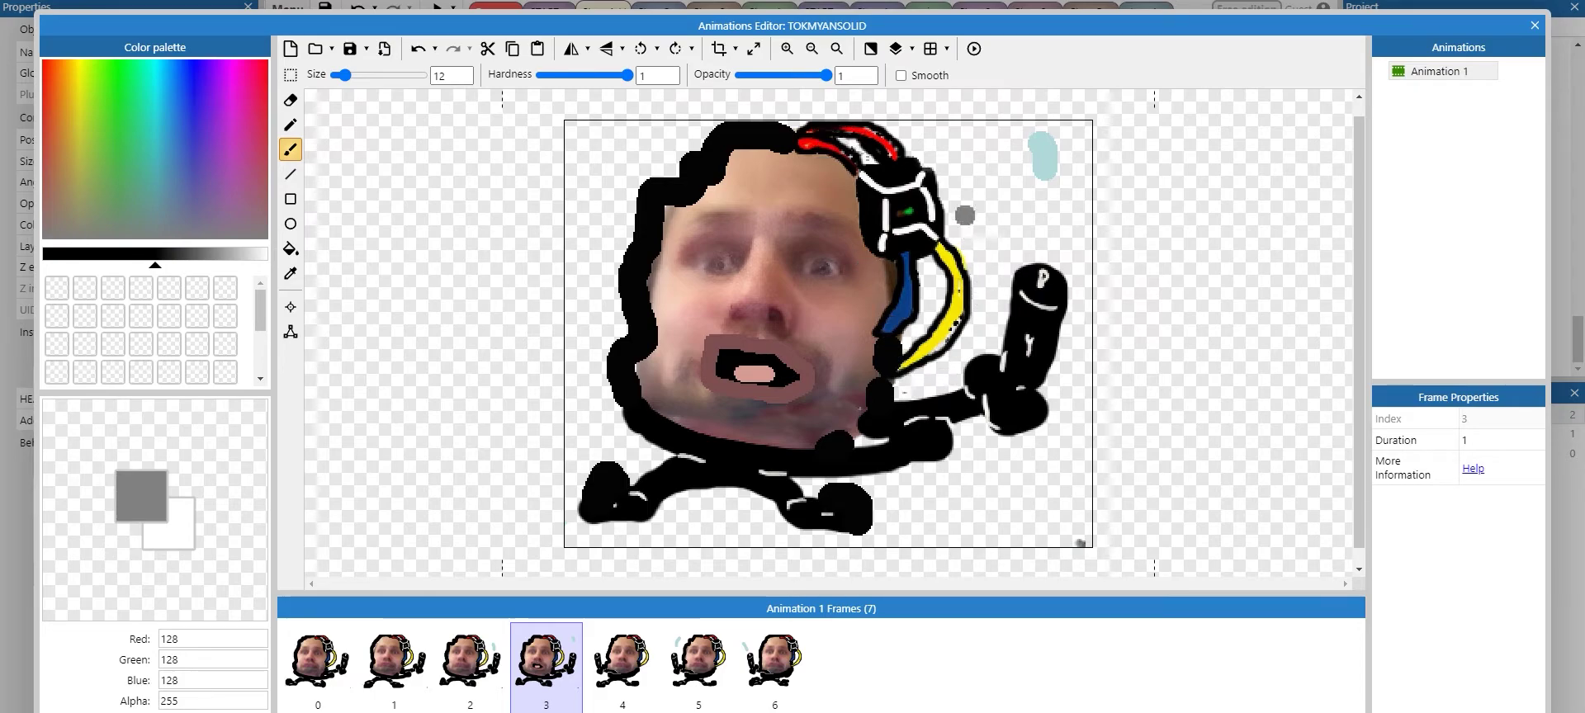
click(623, 661)
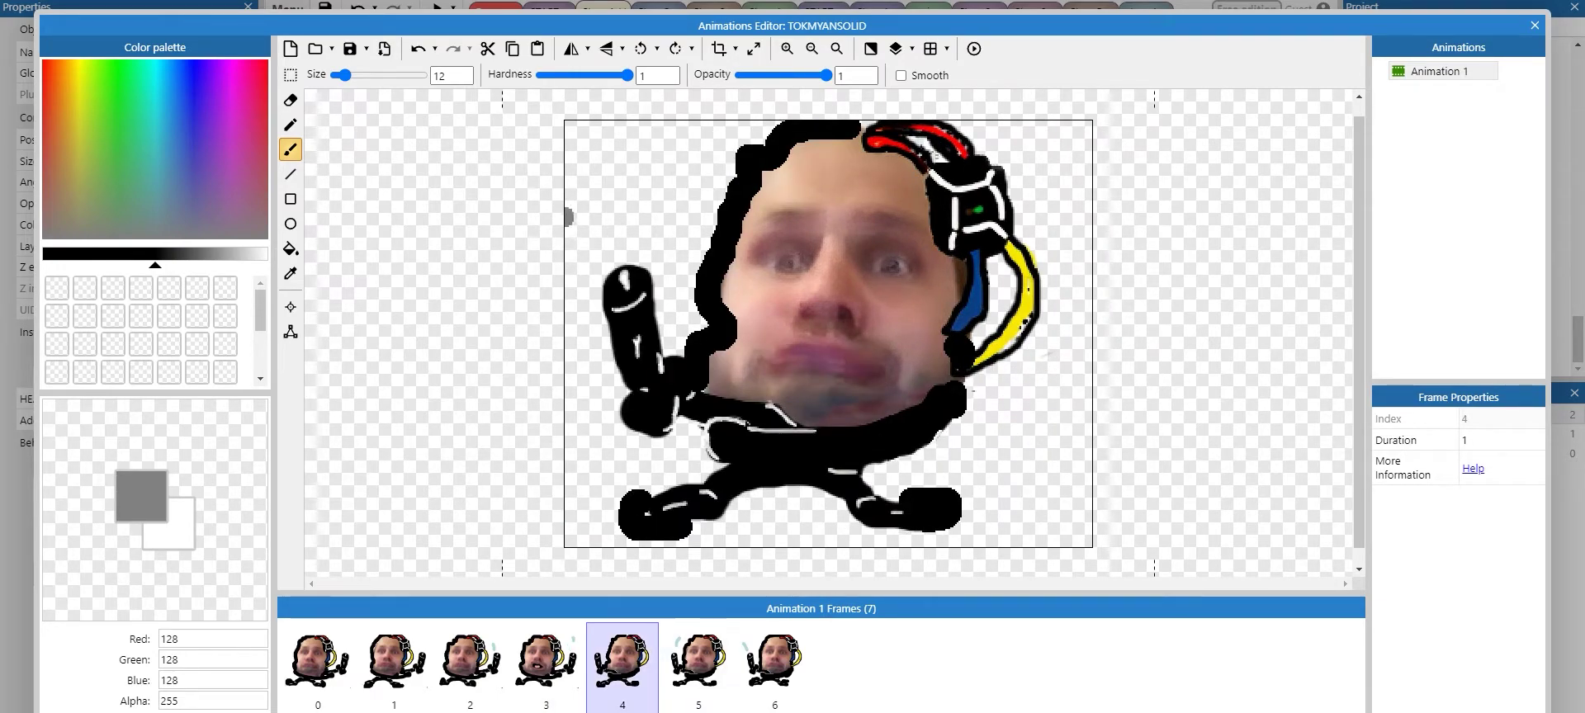
click(699, 660)
click(774, 660)
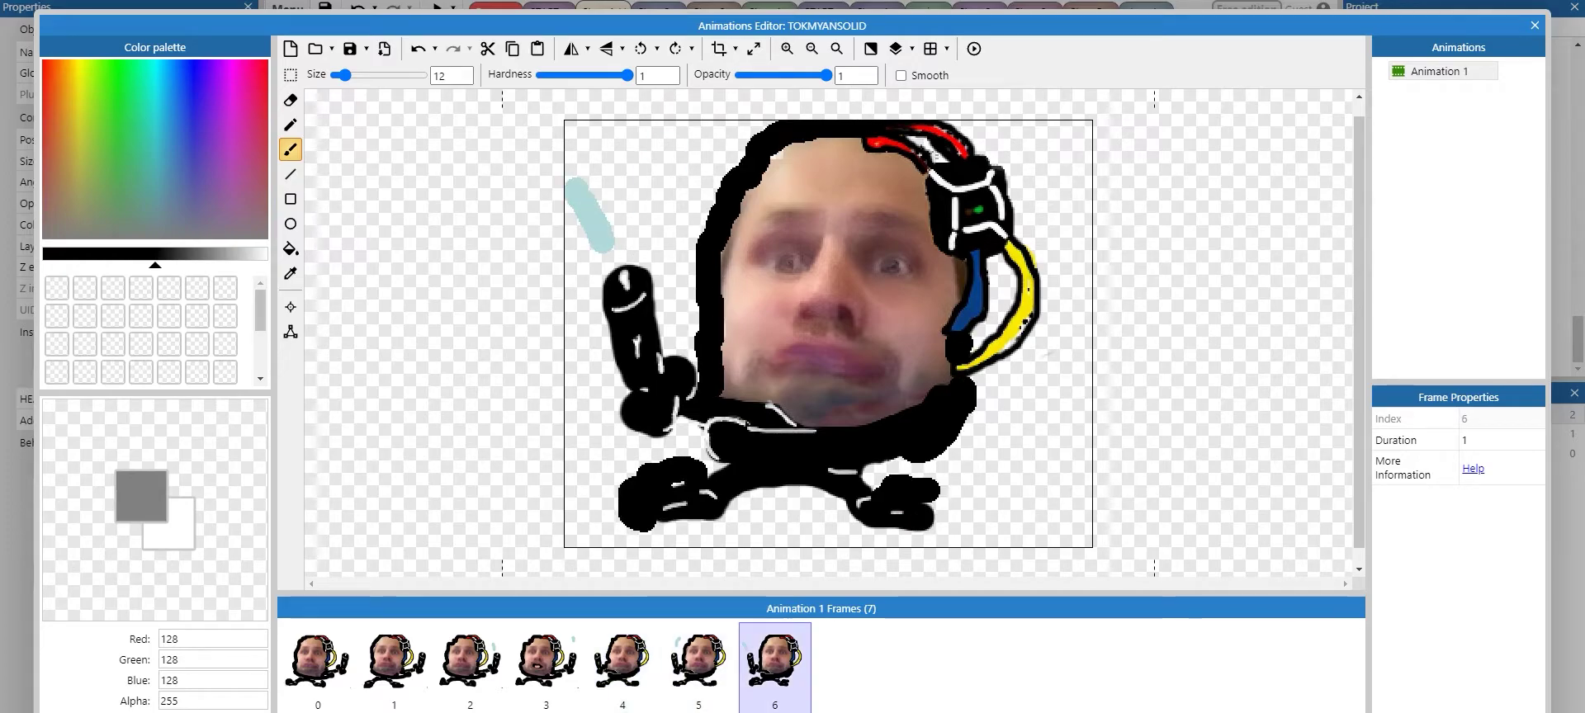
click(699, 661)
click(470, 661)
click(318, 661)
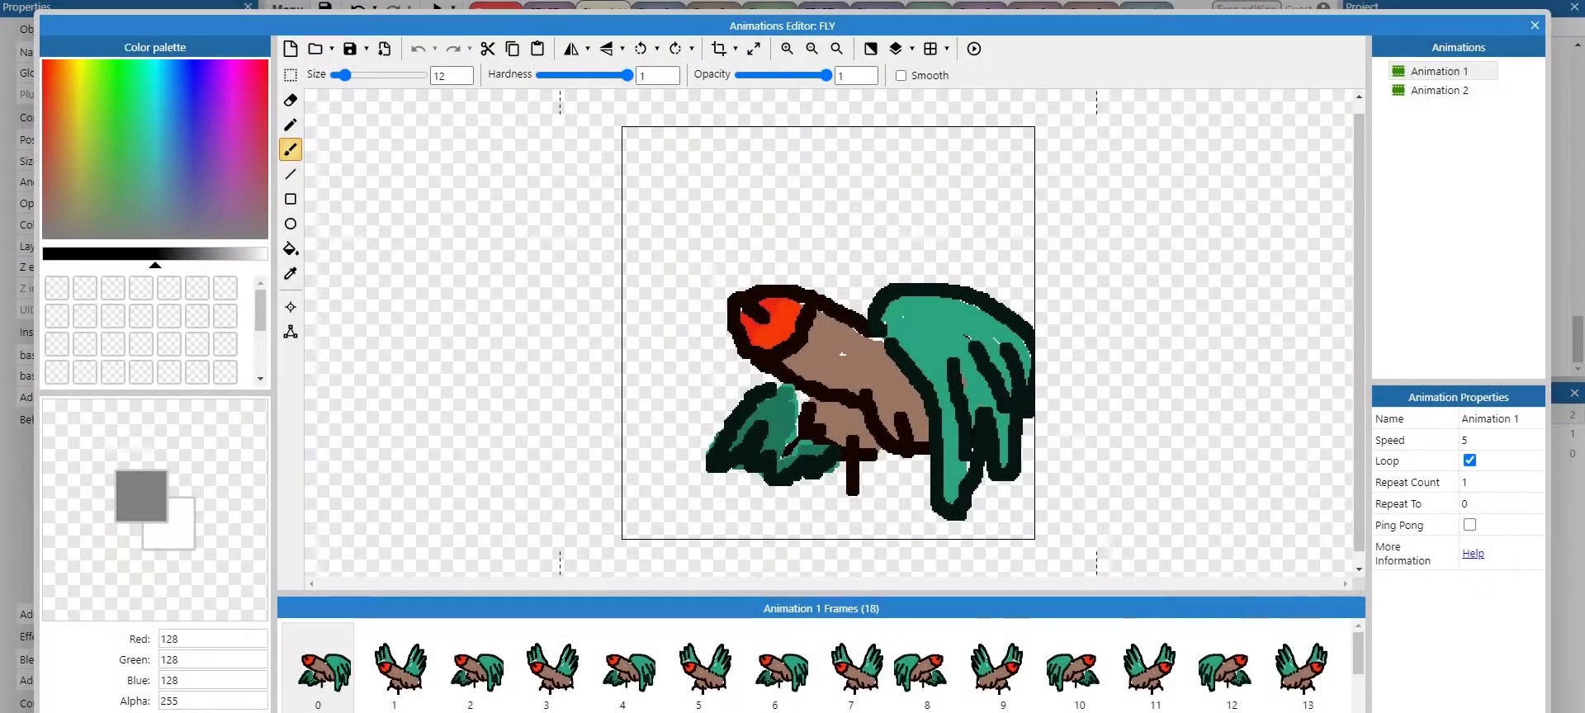
Examine the FLY sprite's Animation 1 frame by frame up to frame 13, check the remaining frames, and close the editor.
click(394, 660)
click(469, 661)
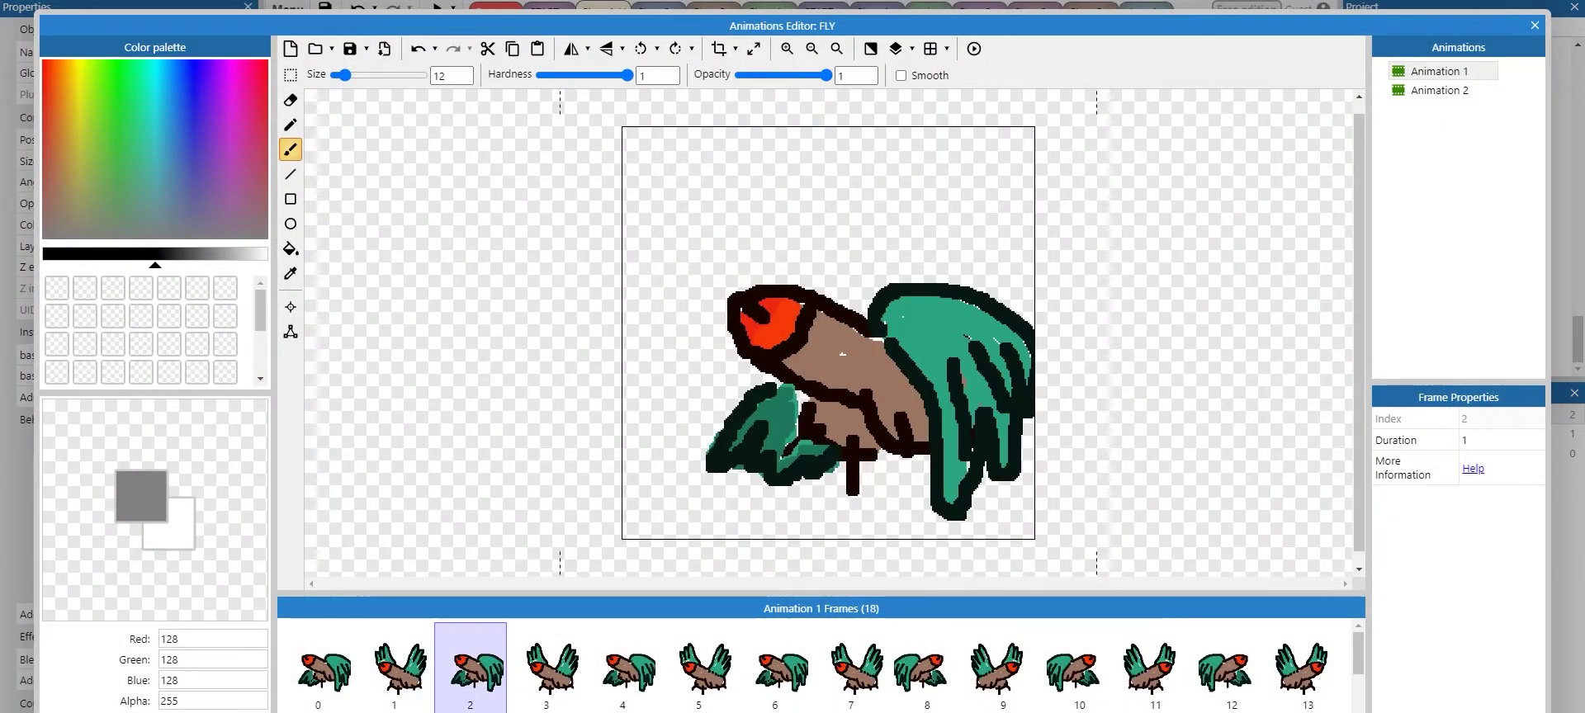
click(545, 661)
click(623, 661)
click(698, 660)
click(774, 660)
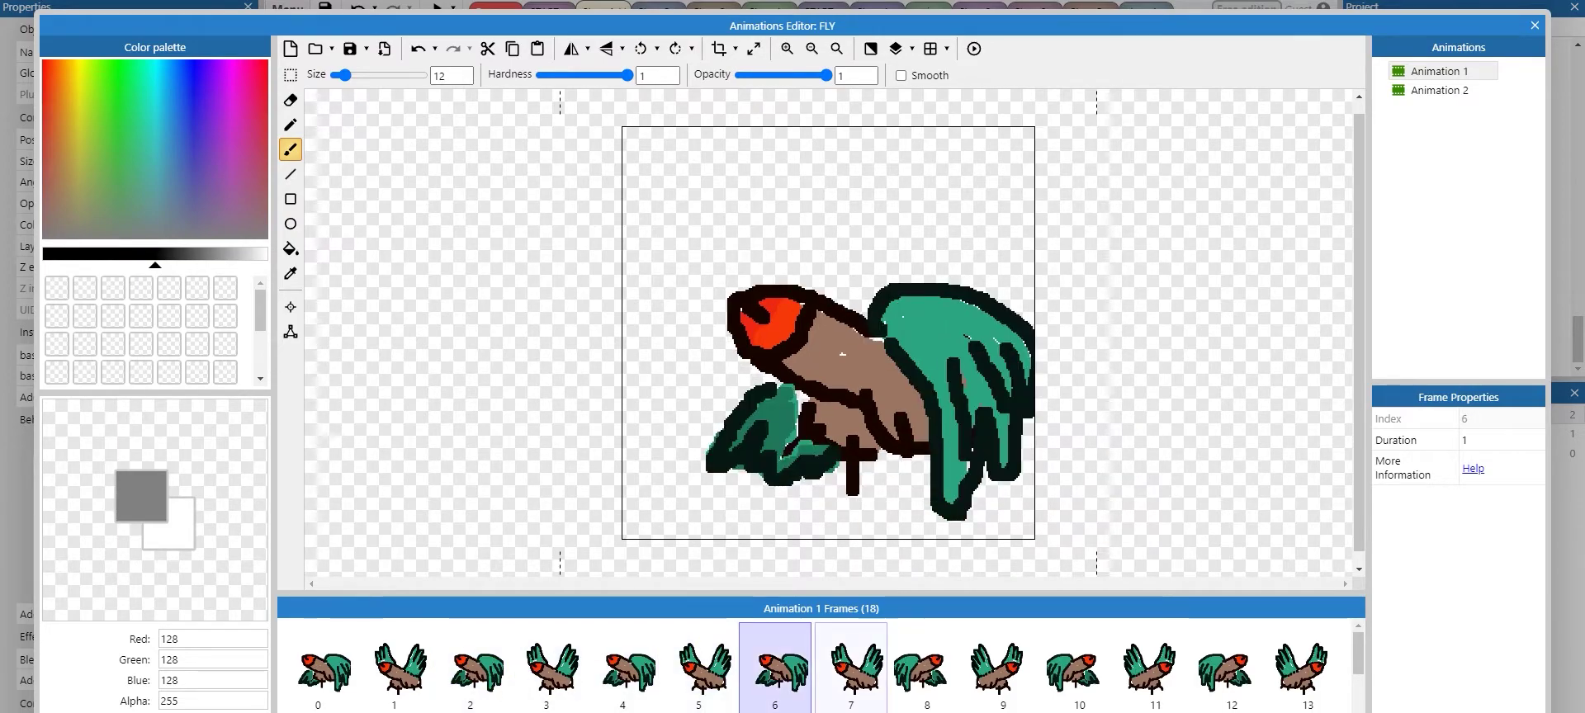
key(Right)
key(Right)
key(Right)
key(Right)
key(Right)
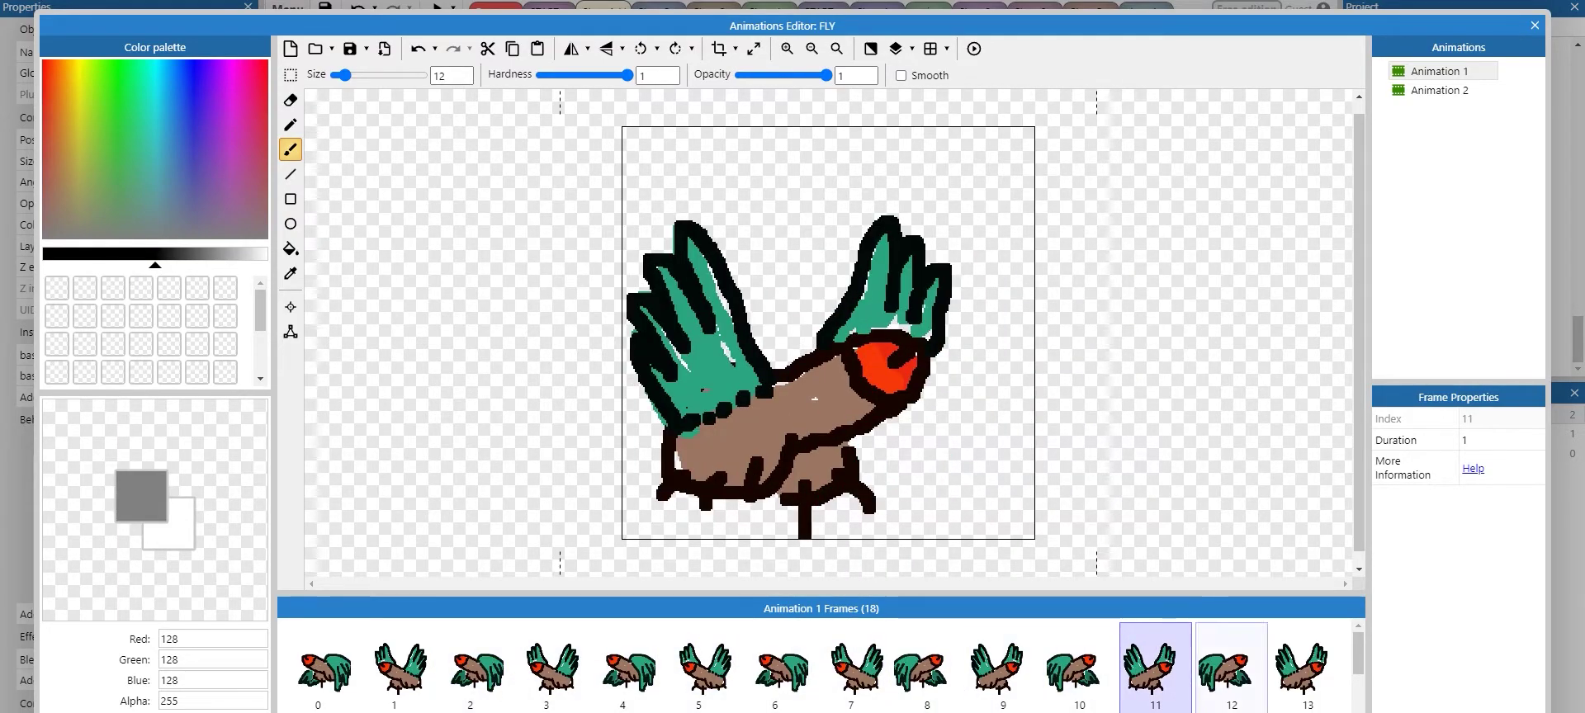
key(Right)
key(Right)
scroll(826, 665, down, 1)
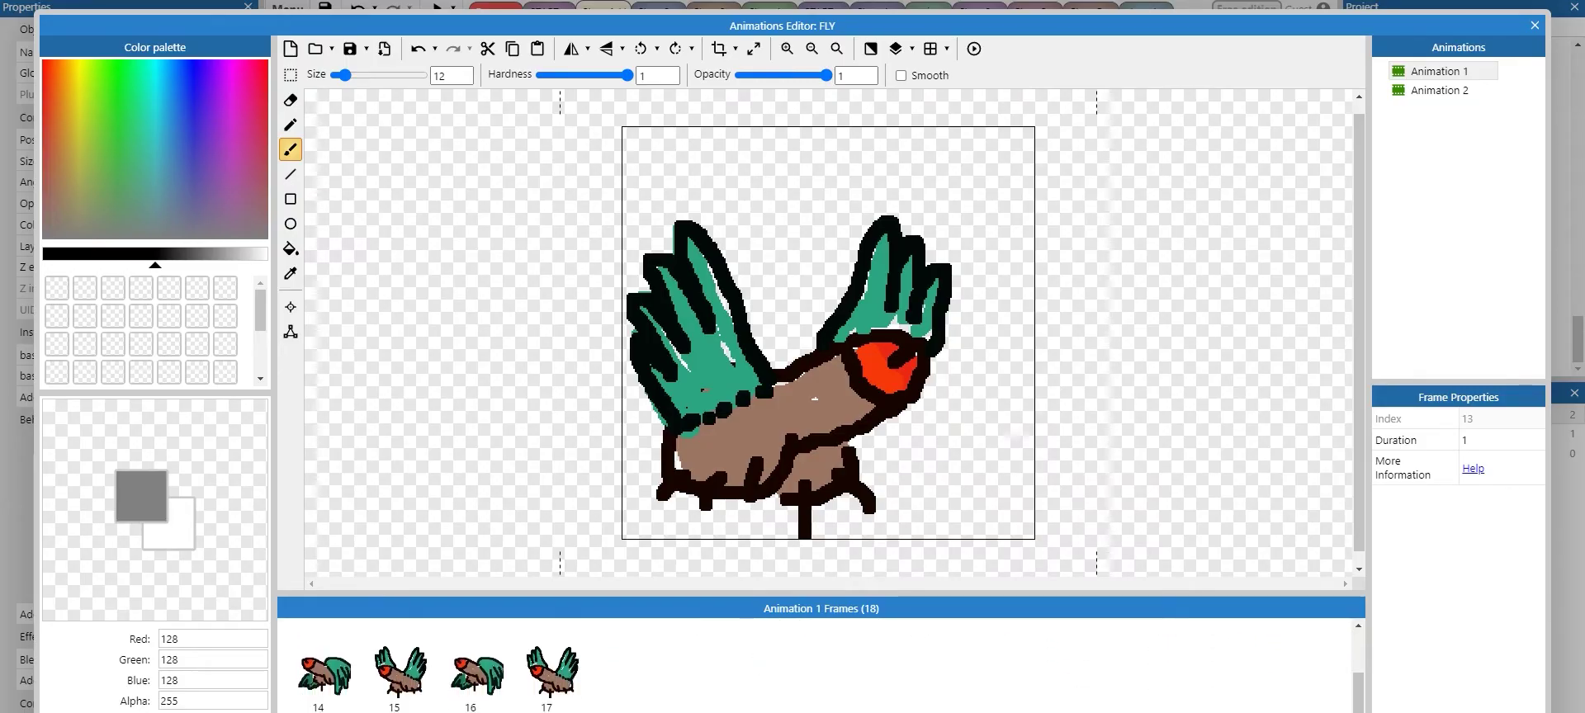
click(1535, 25)
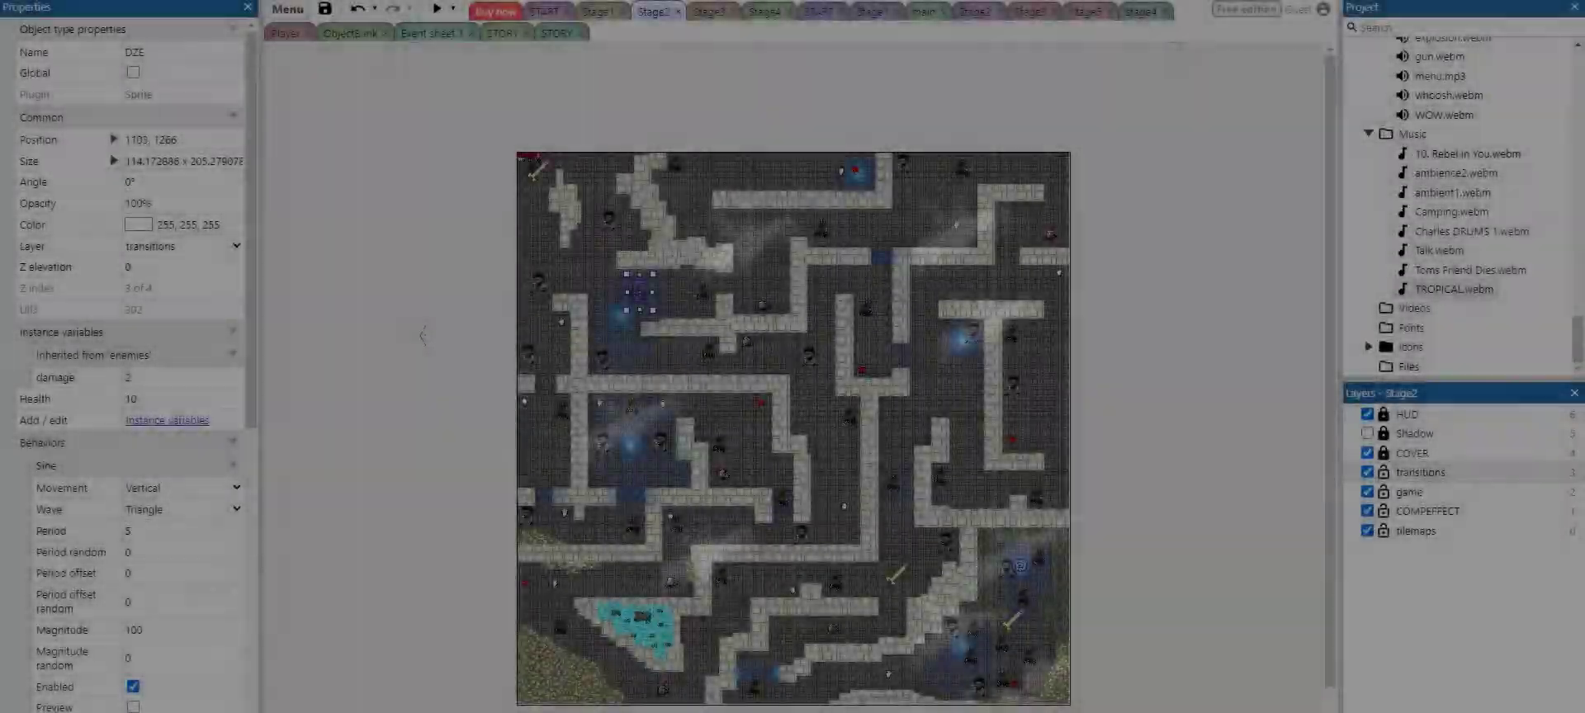
Open a DZE enemy from the Stage2 layout in the Animations Editor and enlarge the frame strip to show all its frames.
ctrl+scroll(805, 483, up, 9)
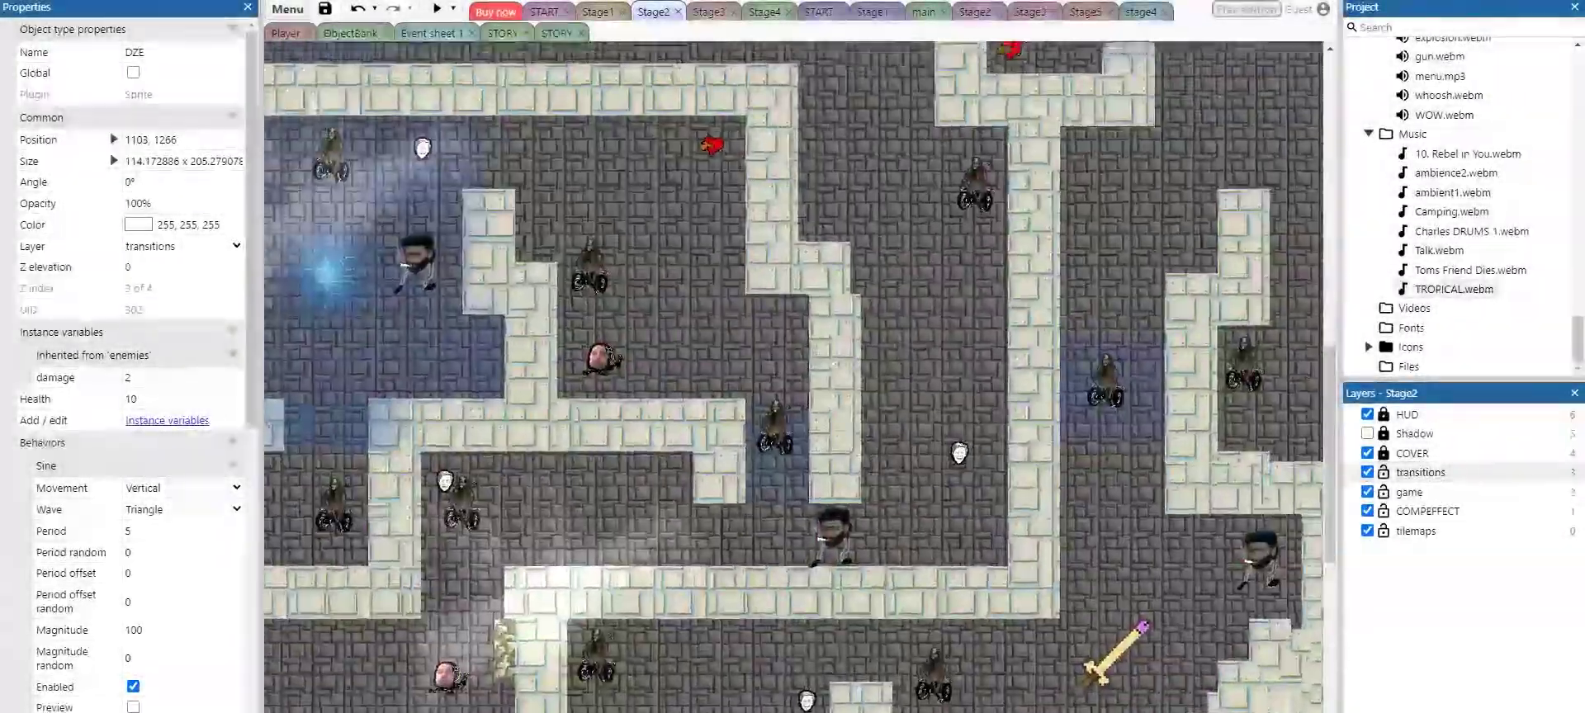
ctrl+scroll(793, 396, up, 2)
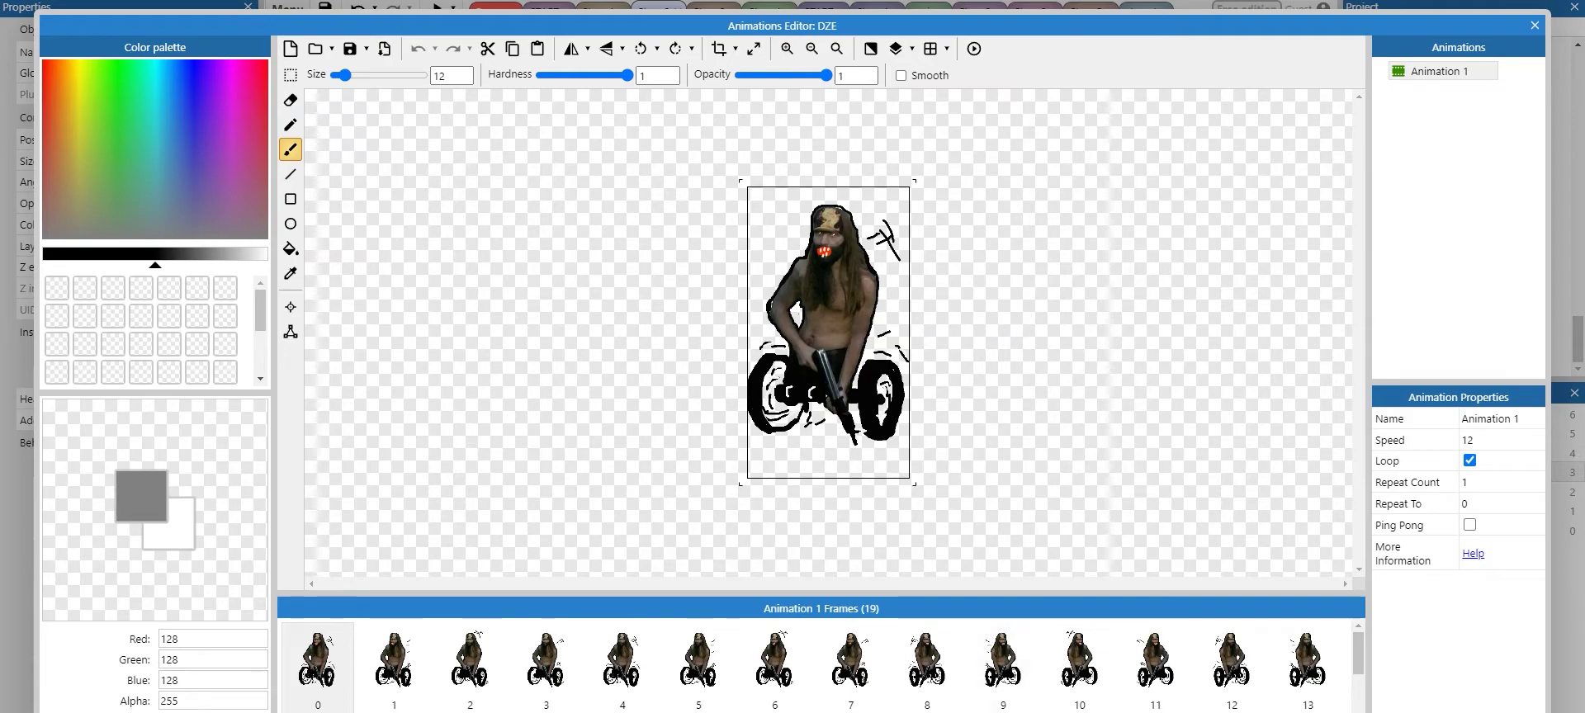
drag(821, 594, 822, 478)
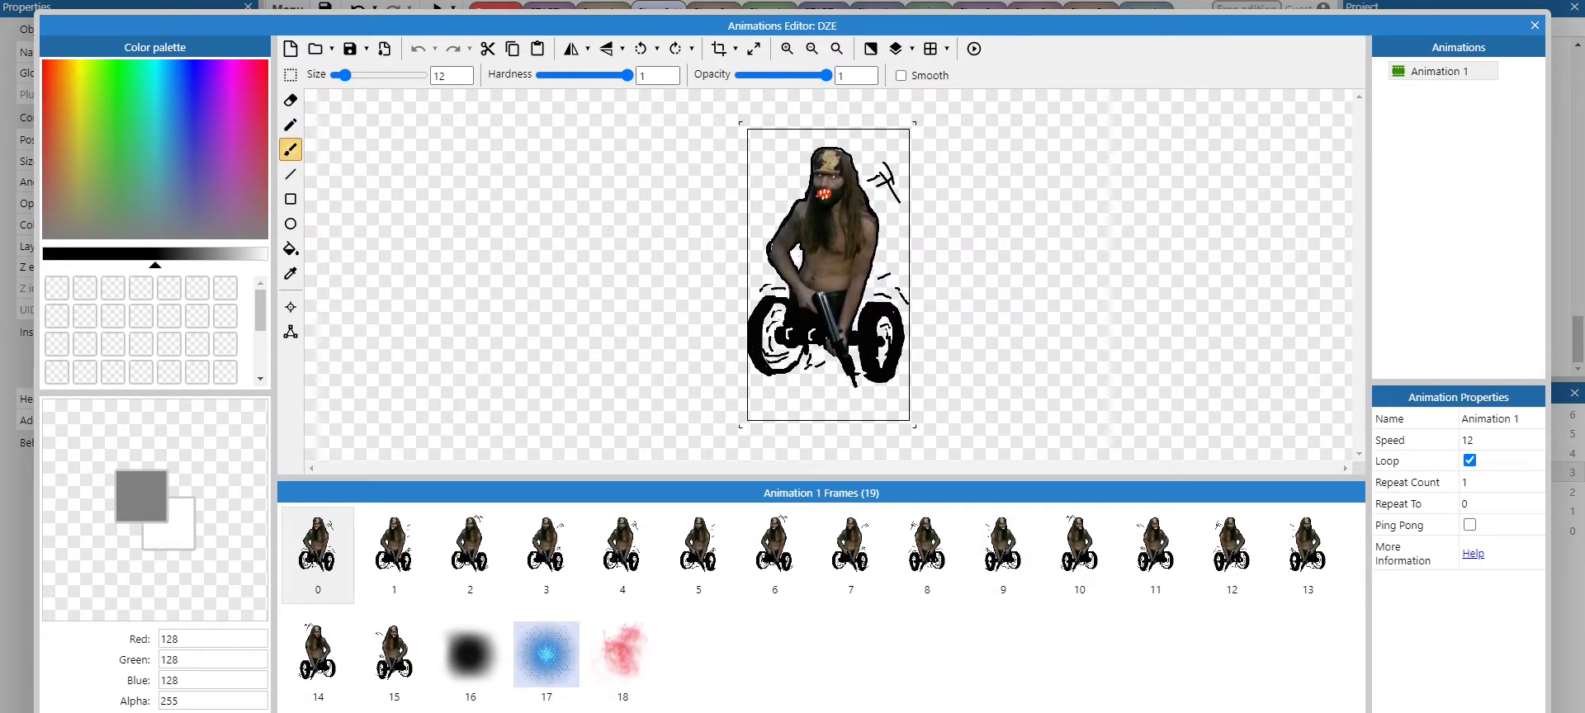
Examine the DZE animation's frames in order, from frame 1 through frame 18.
click(394, 555)
click(470, 555)
click(546, 555)
click(622, 555)
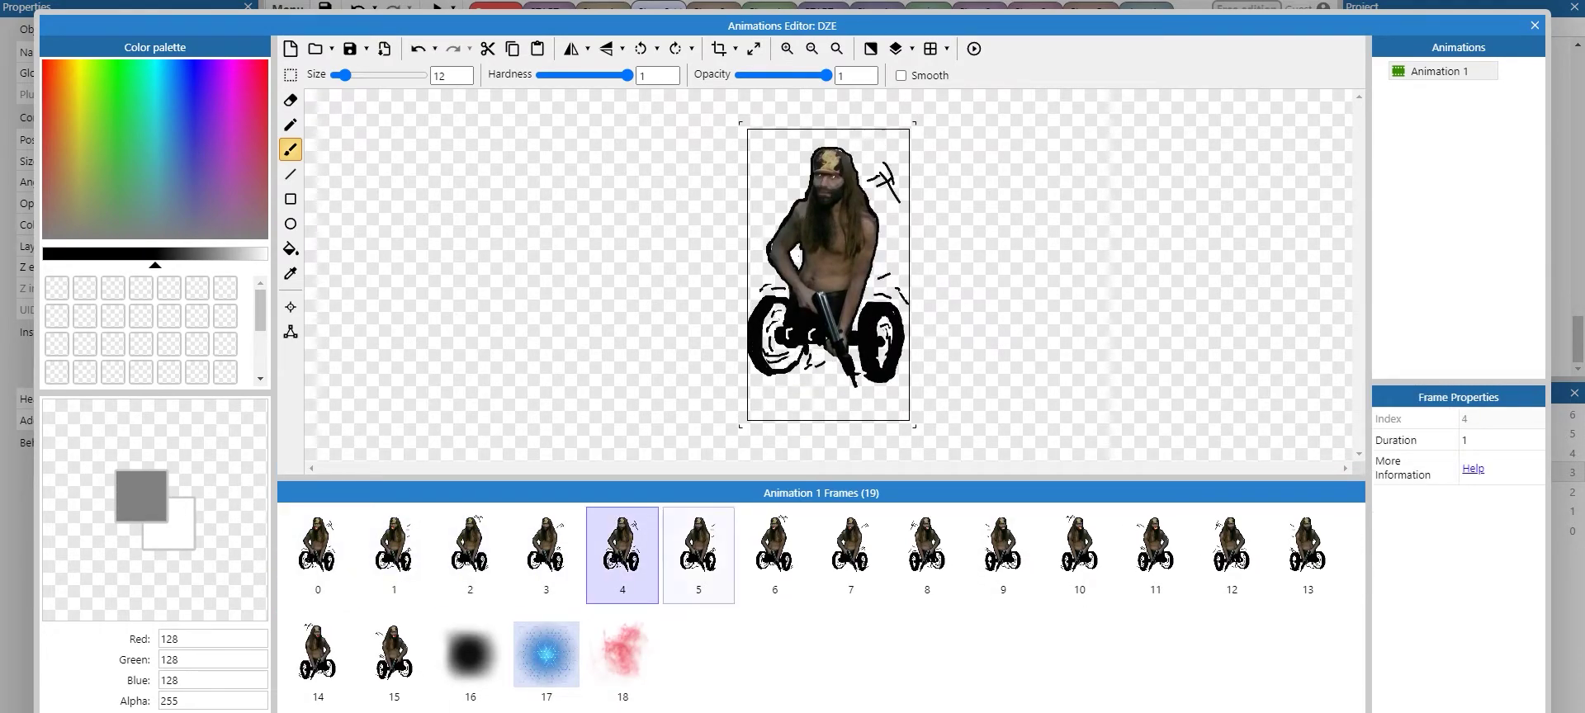
click(774, 554)
key(Right)
key(Right)
key(Right)
key(Right)
key(Right)
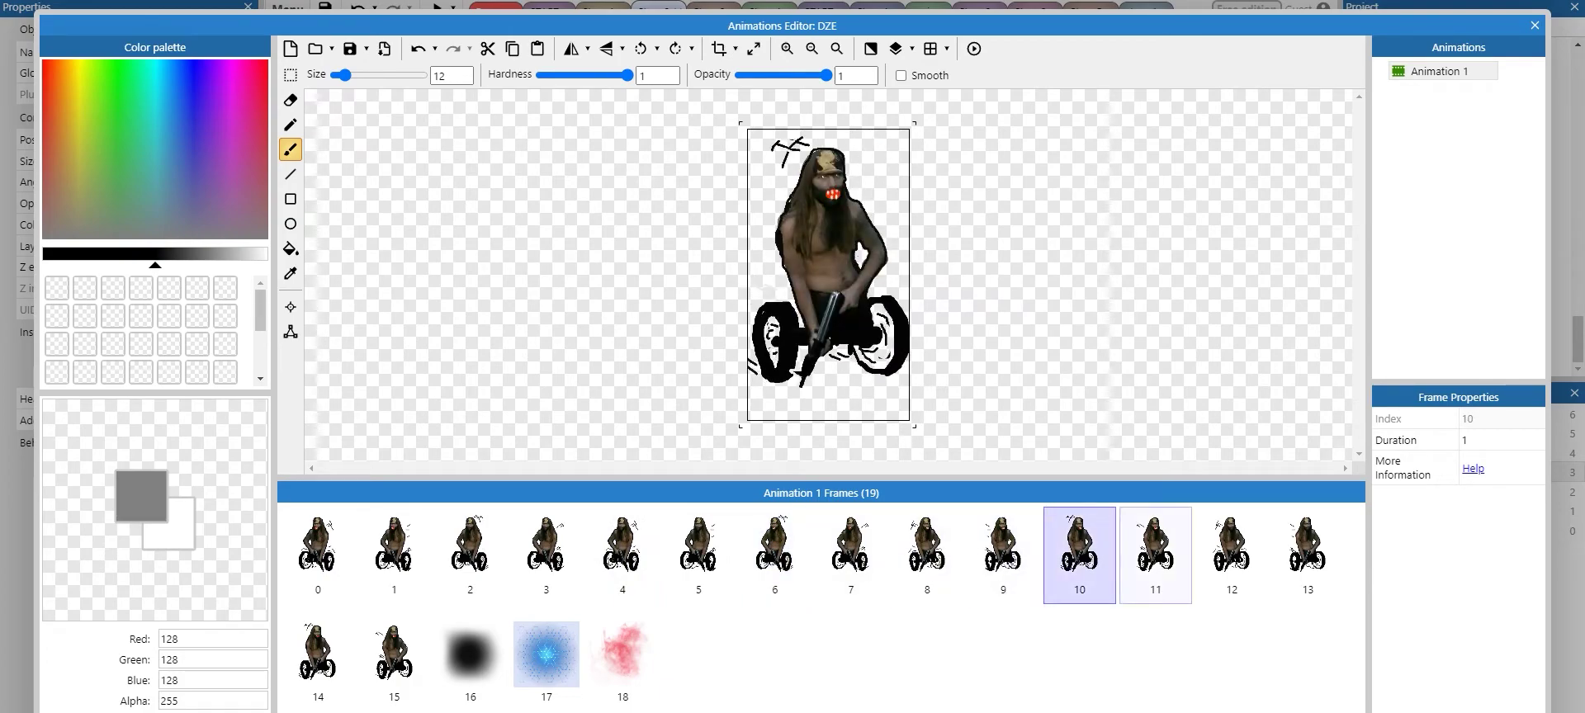
key(Right)
key(Right)
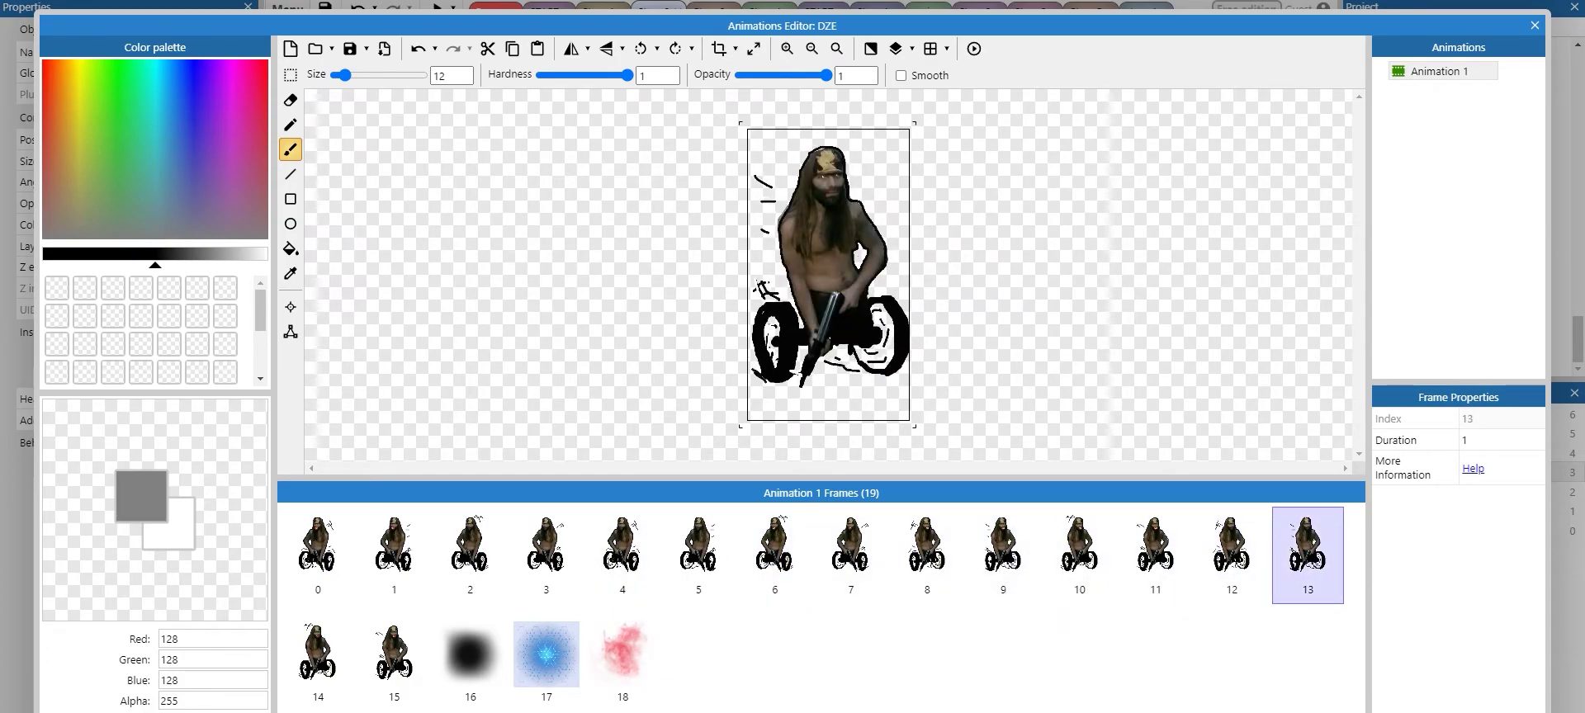
key(Right)
key(Right)
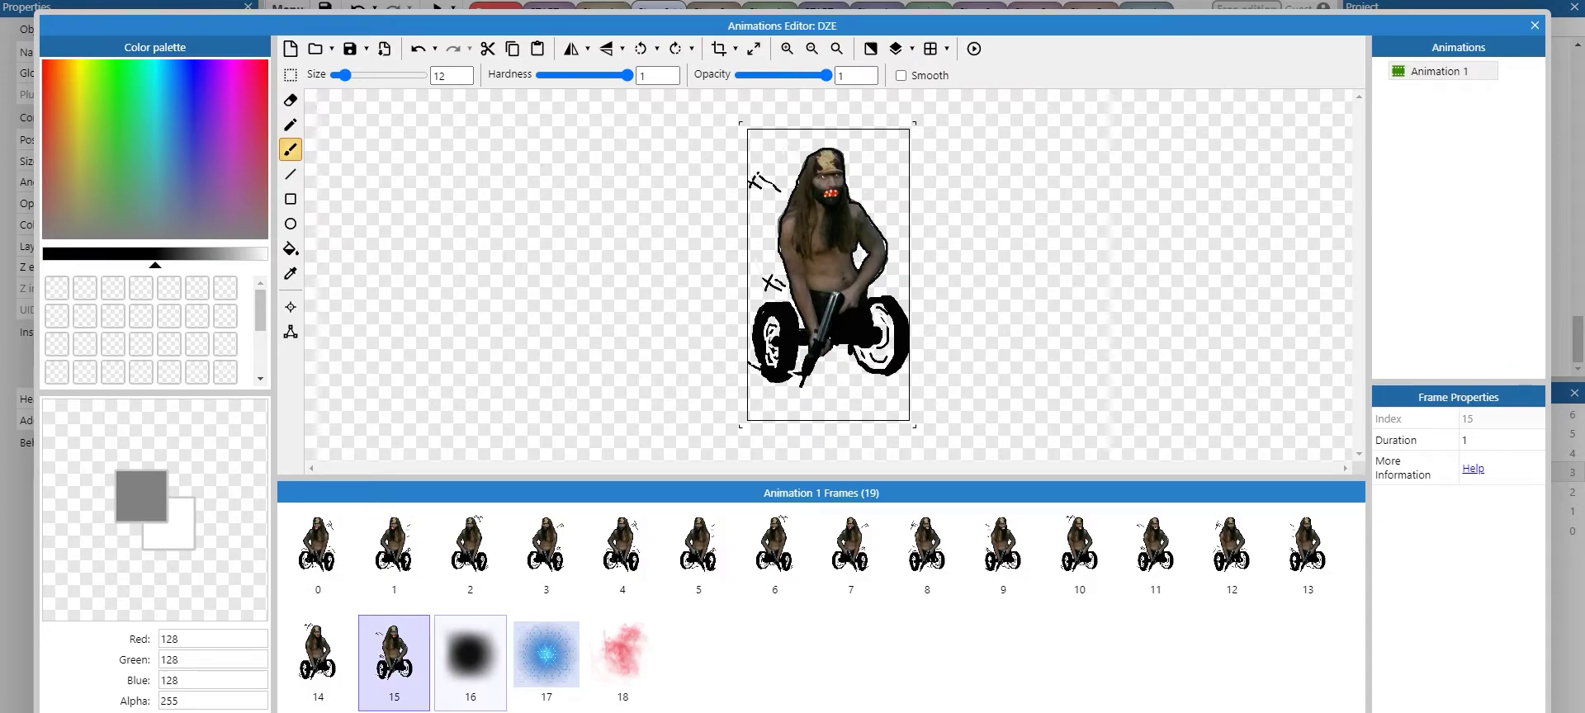
key(Right)
key(Right)
key(Right)
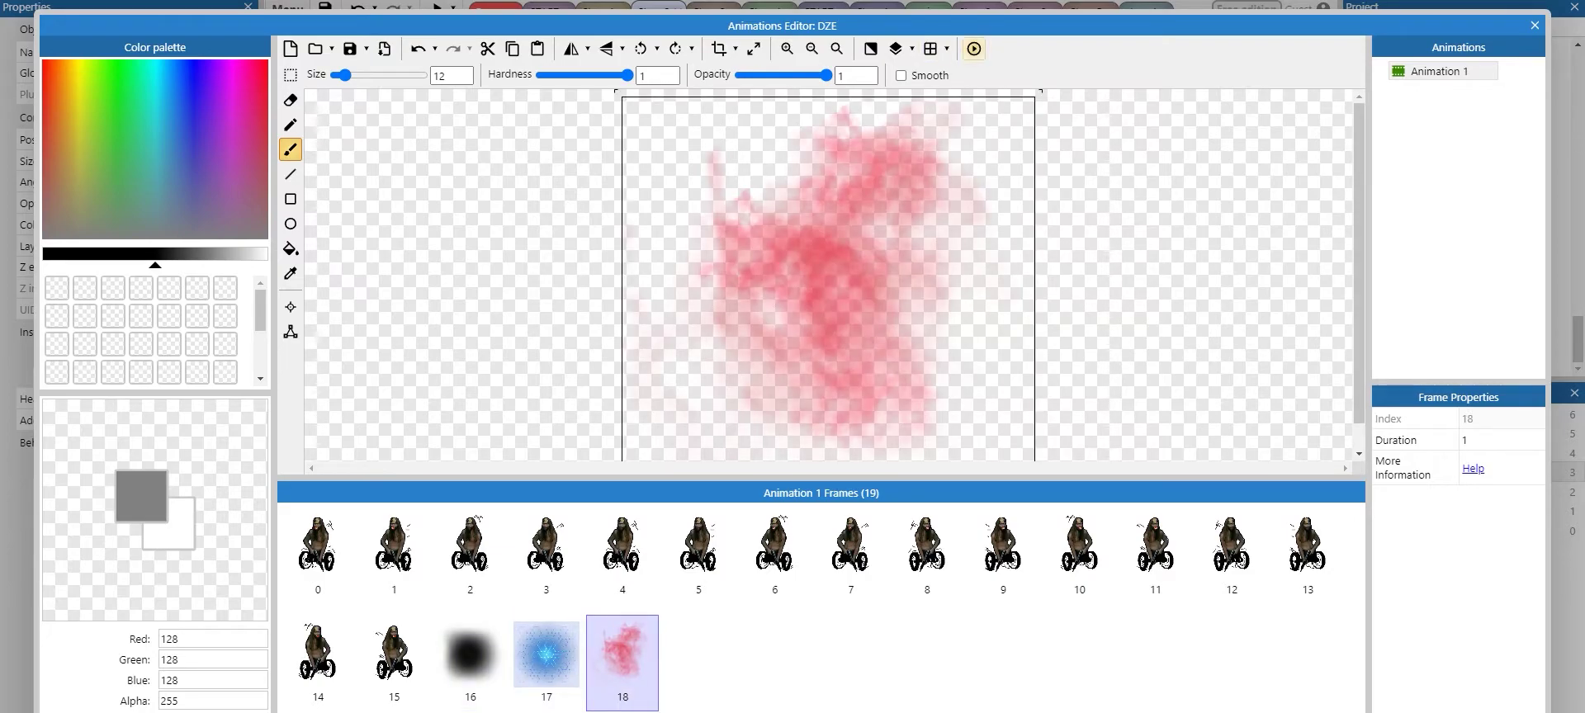
Preview the DZE animation, close the preview and return to the Stage2 layout.
click(974, 49)
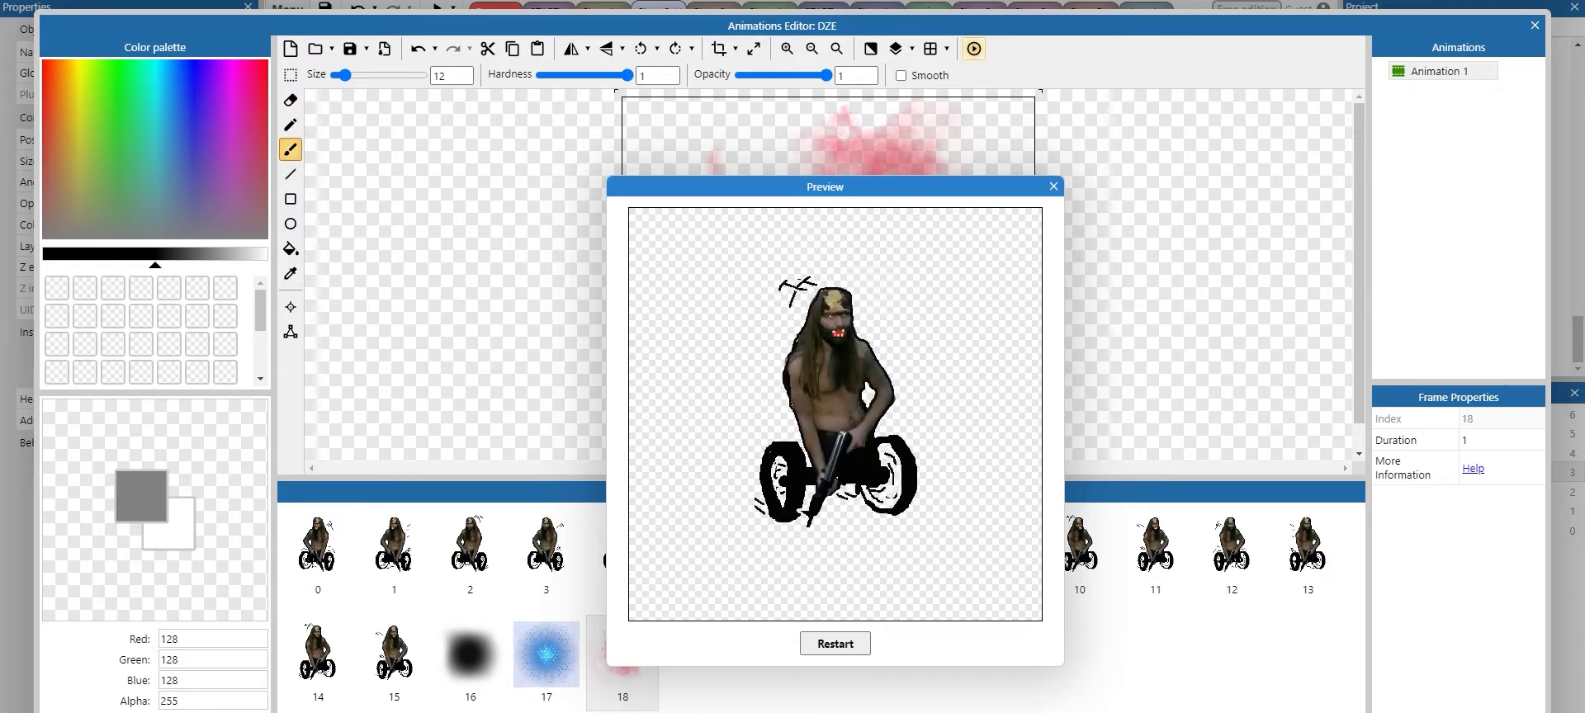
click(1054, 186)
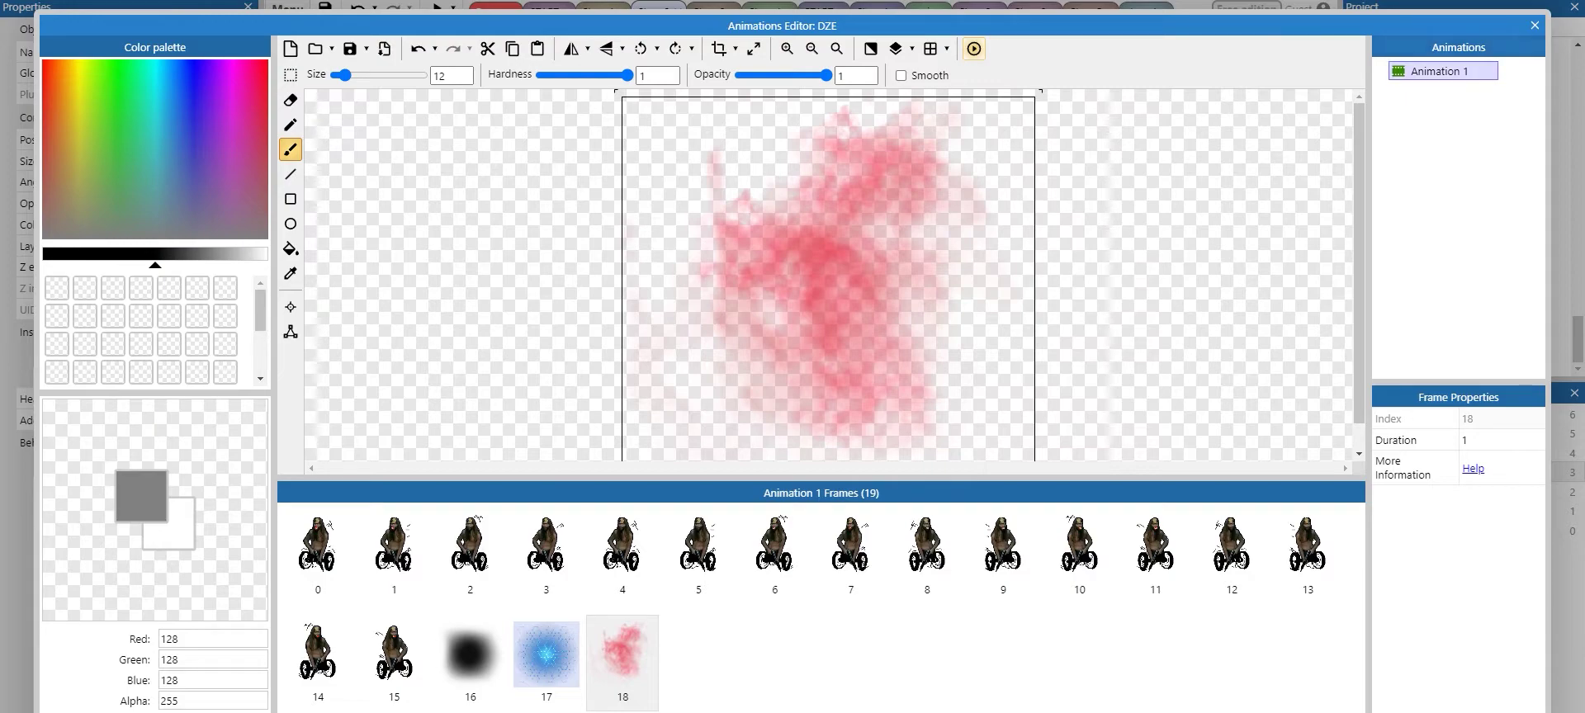
click(1442, 72)
click(1535, 25)
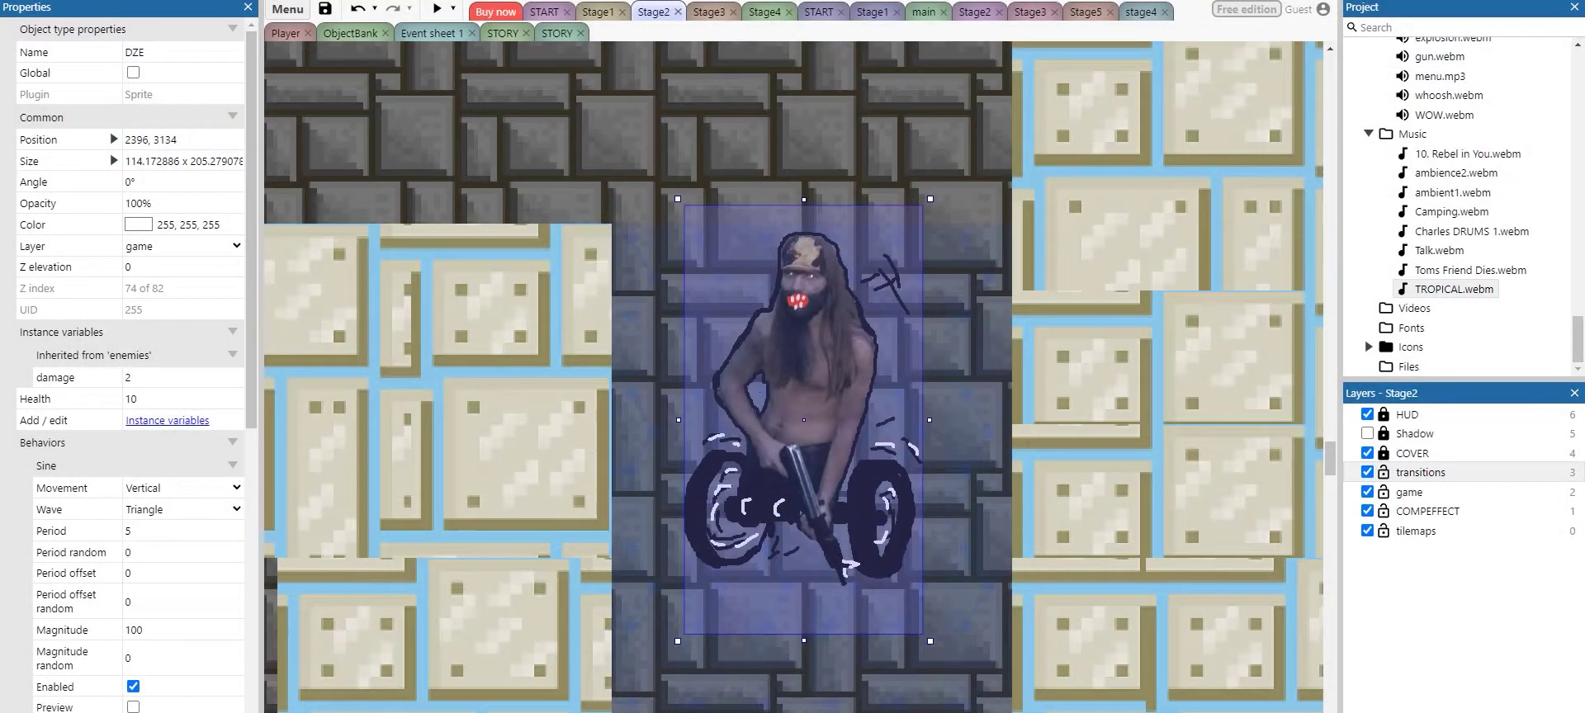
Open the Trigger_door spiral near the Stage2 checkpoints in the Animations Editor and compare its frames 0 to 3.
ctrl+scroll(978, 397, down, 8)
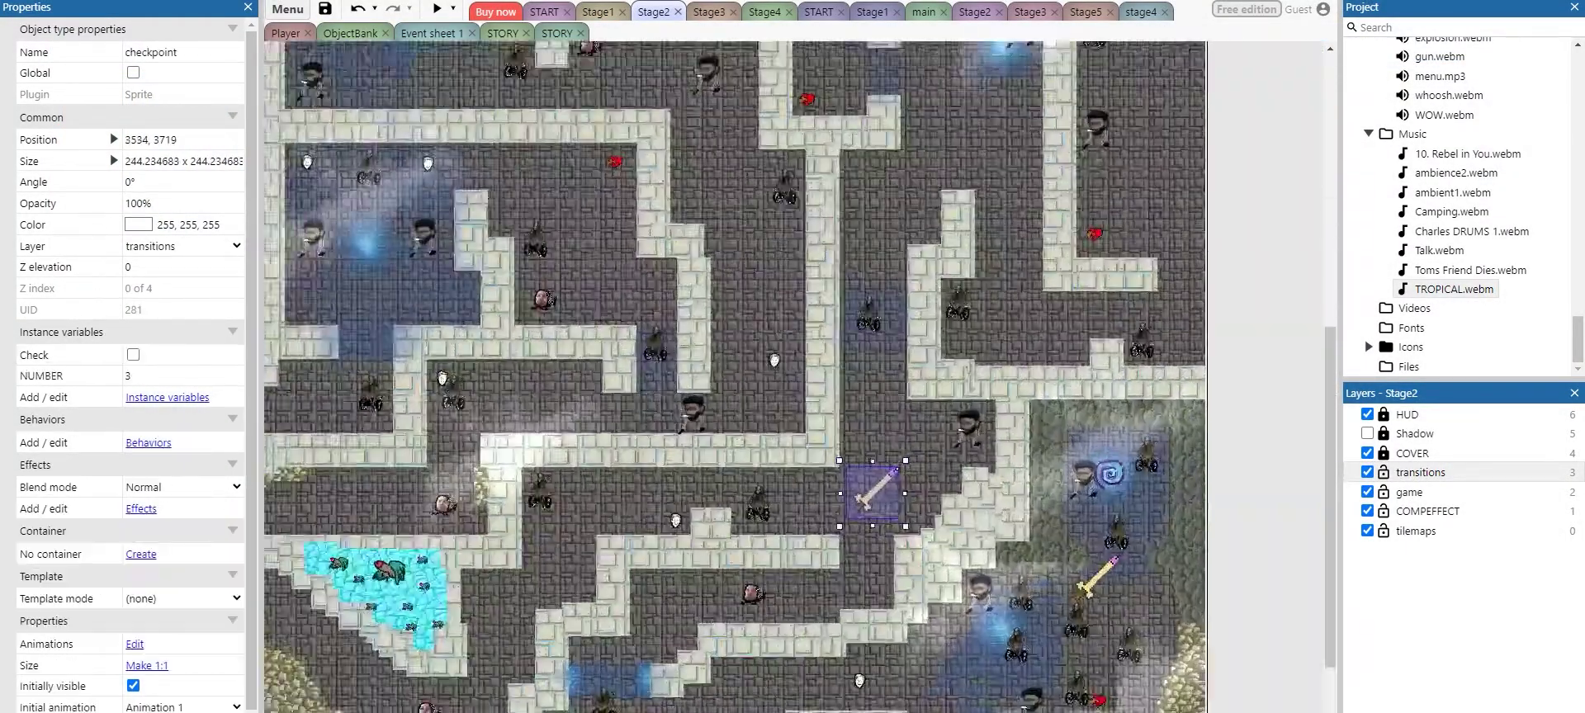
ctrl+scroll(1111, 476, up, 7)
double_click(1110, 474)
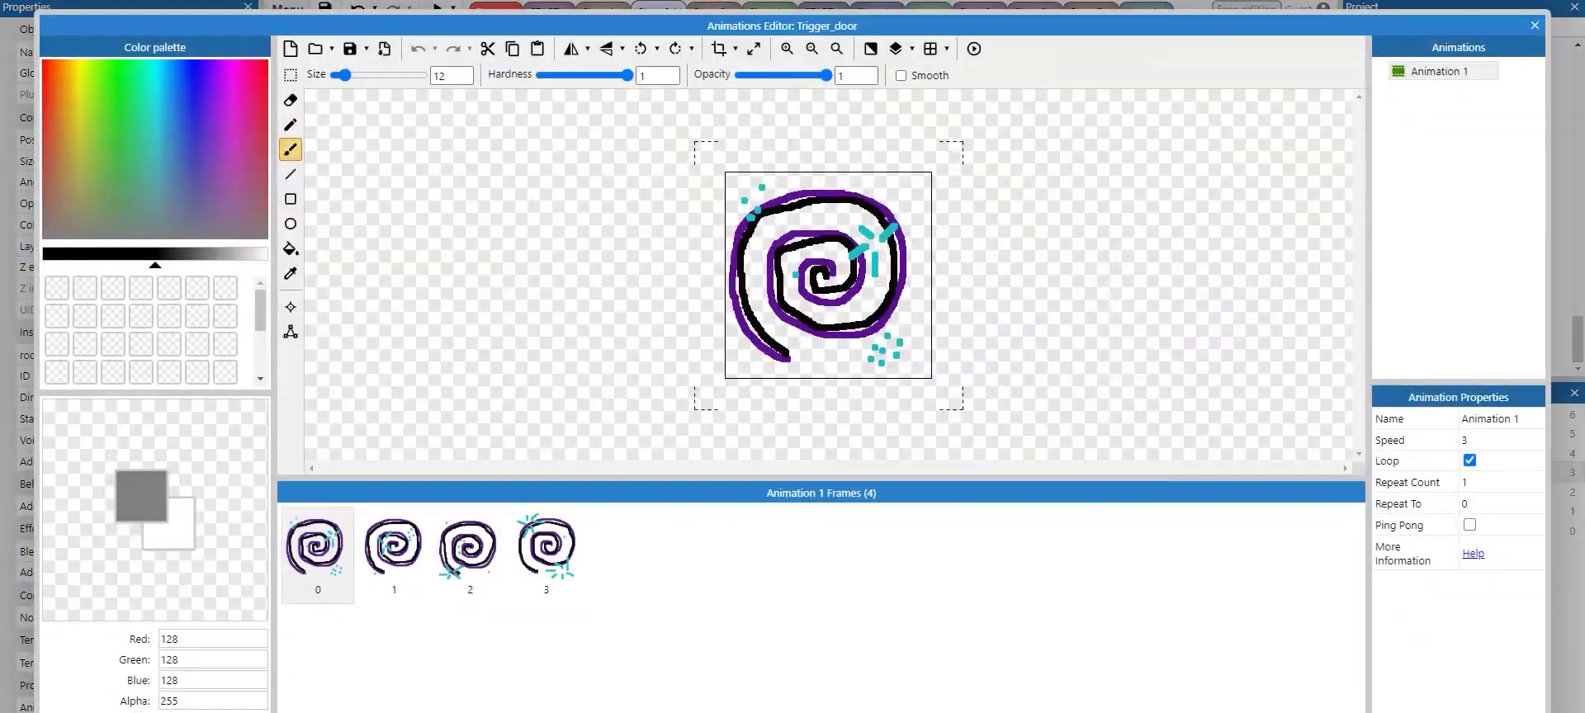
click(394, 554)
click(470, 553)
click(546, 553)
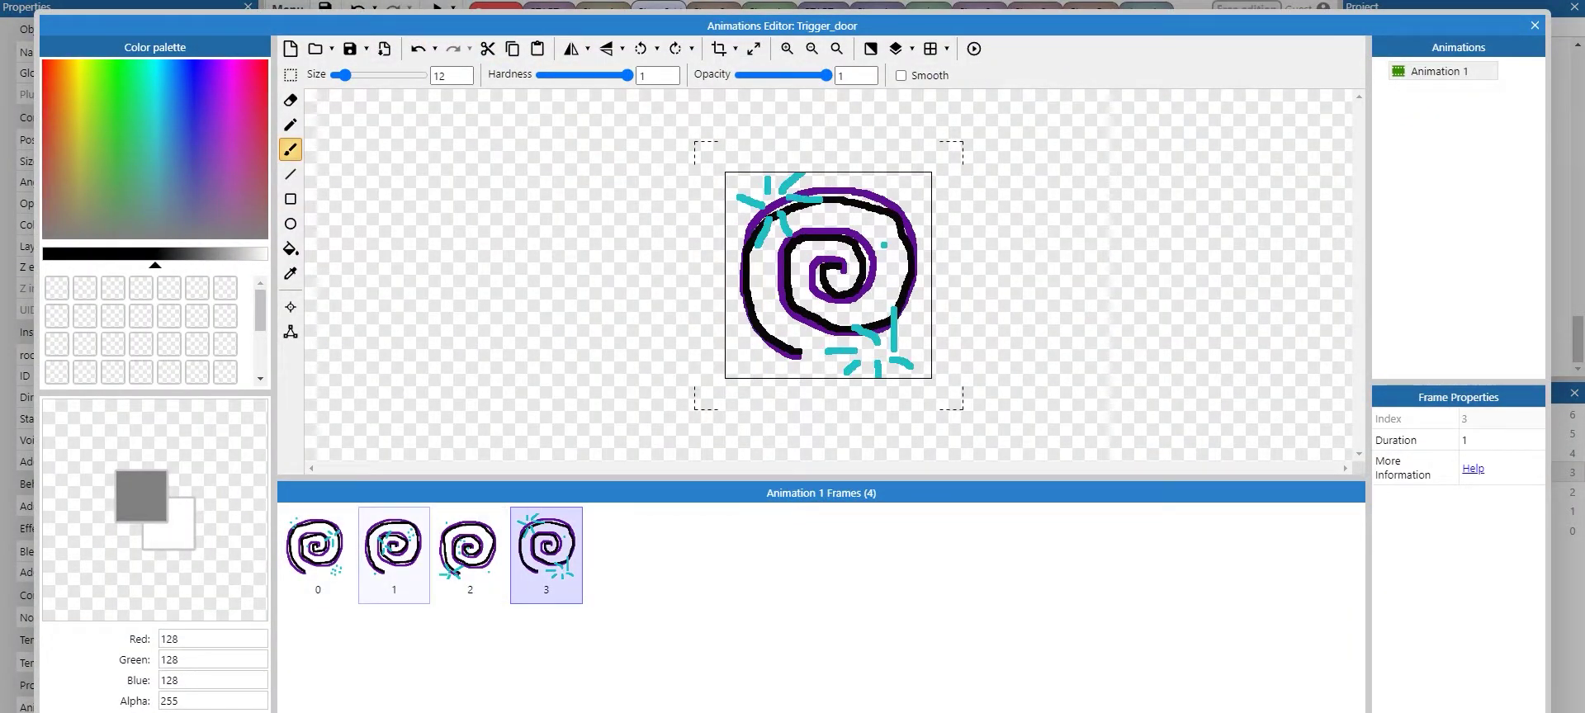
click(317, 553)
key(Right)
key(Right)
key(Right)
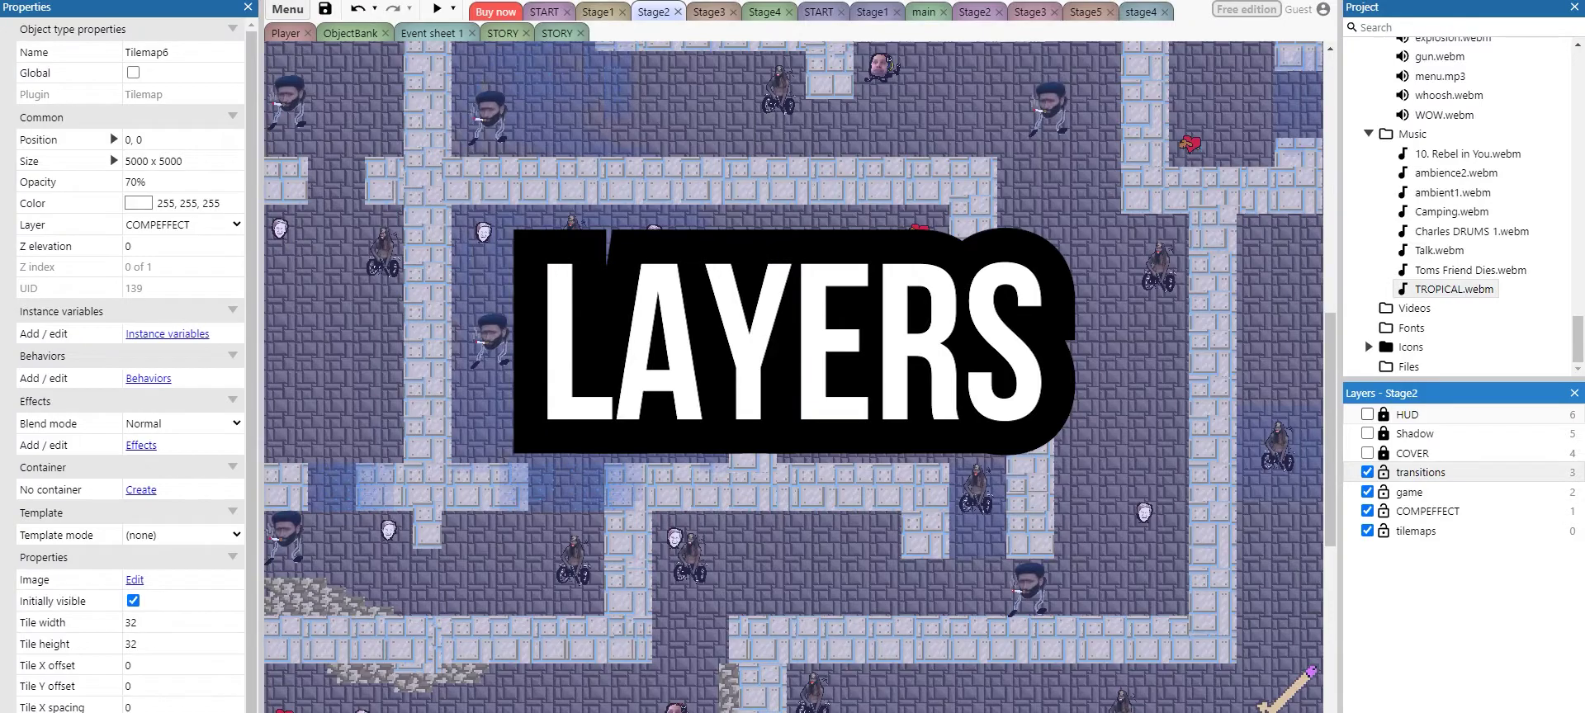
Show the COVER, Shadow and HUD layers of Stage2 and select the Shadow layer to view its properties.
click(1367, 473)
click(1367, 473)
click(1368, 454)
click(1367, 433)
click(1367, 414)
click(1409, 433)
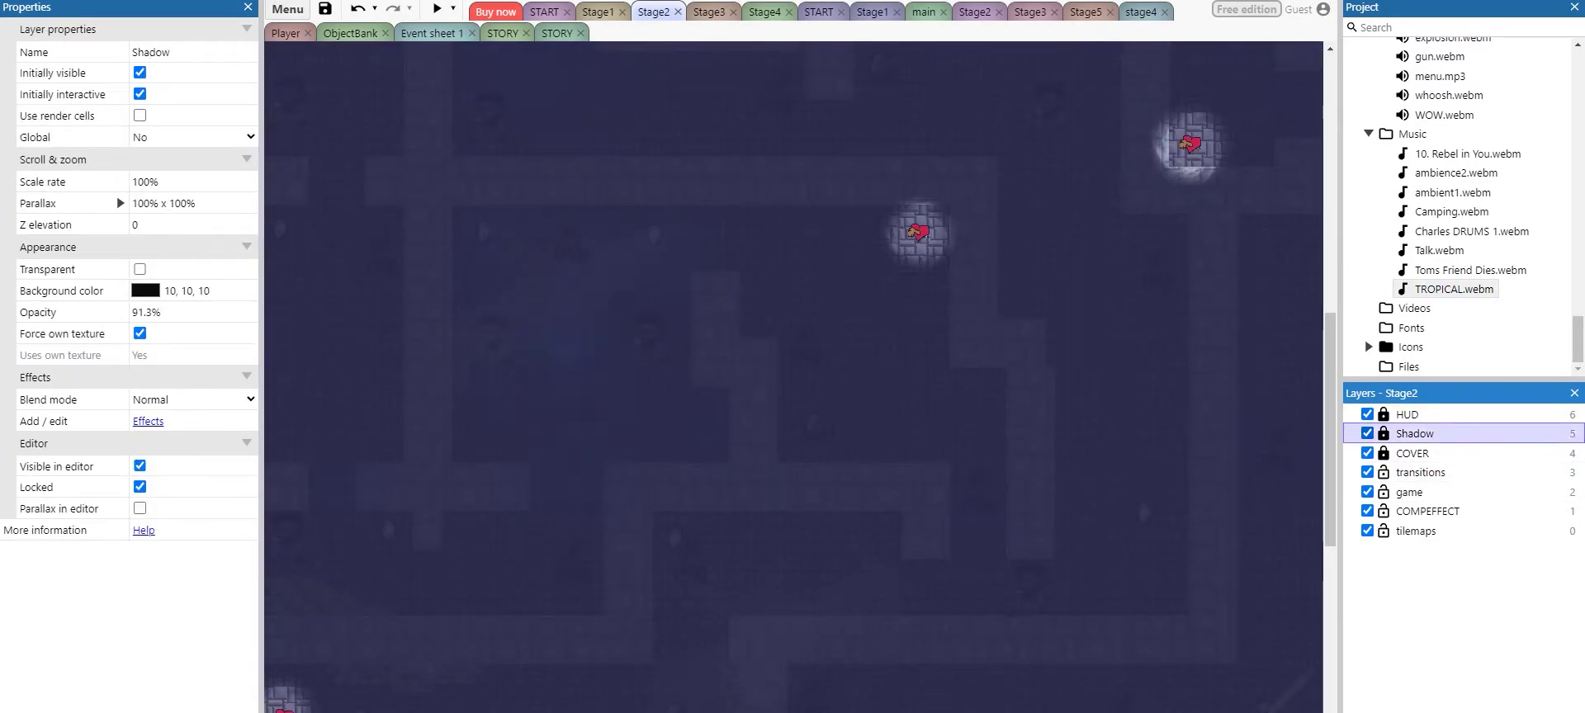
Hide the Shadow, HUD and COMPEFFECT layers and select COMPEFFECT to view its properties.
click(1367, 433)
click(1368, 415)
click(1368, 511)
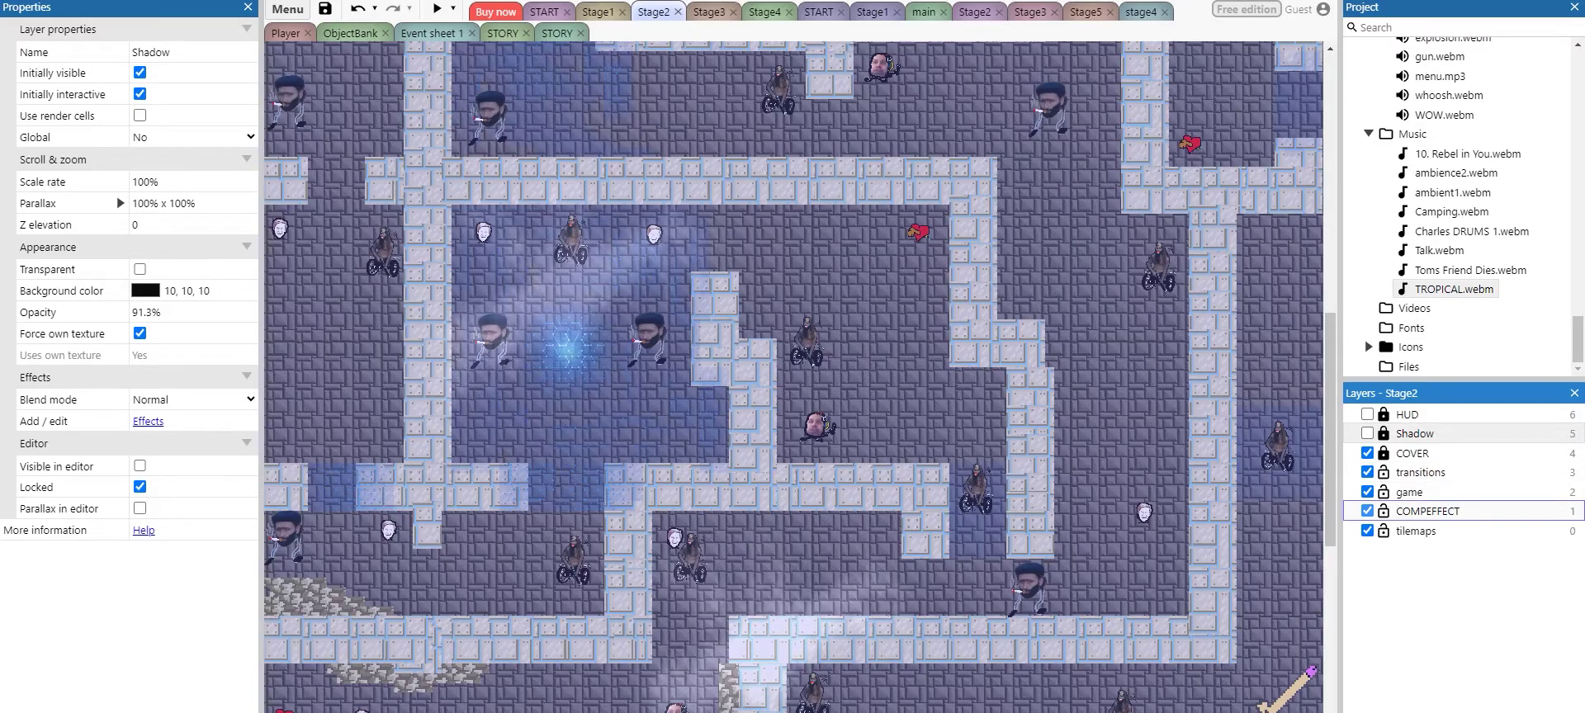
click(1428, 511)
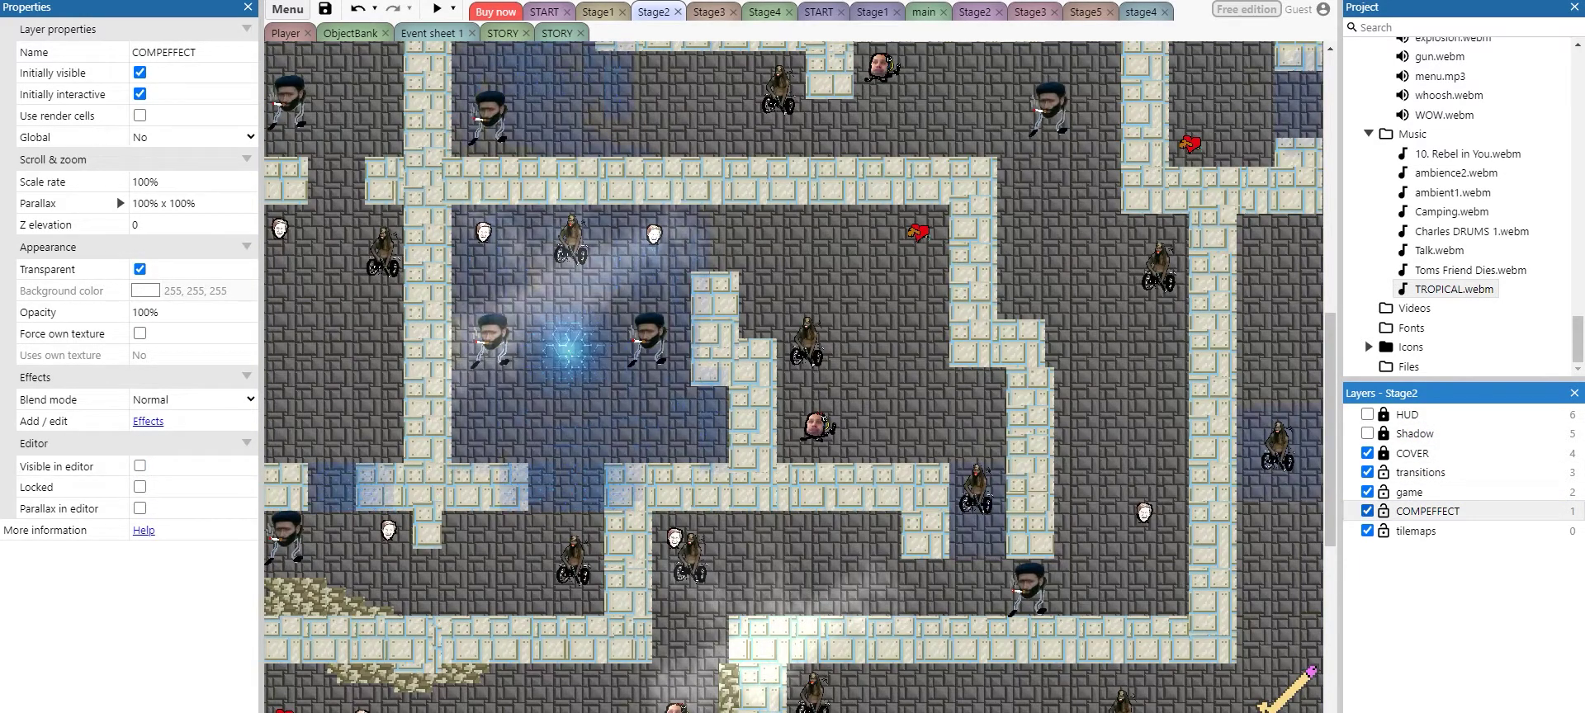
Toggle the tilemaps layer off and on to compare Stage2 with and without its floor and walls.
click(1368, 531)
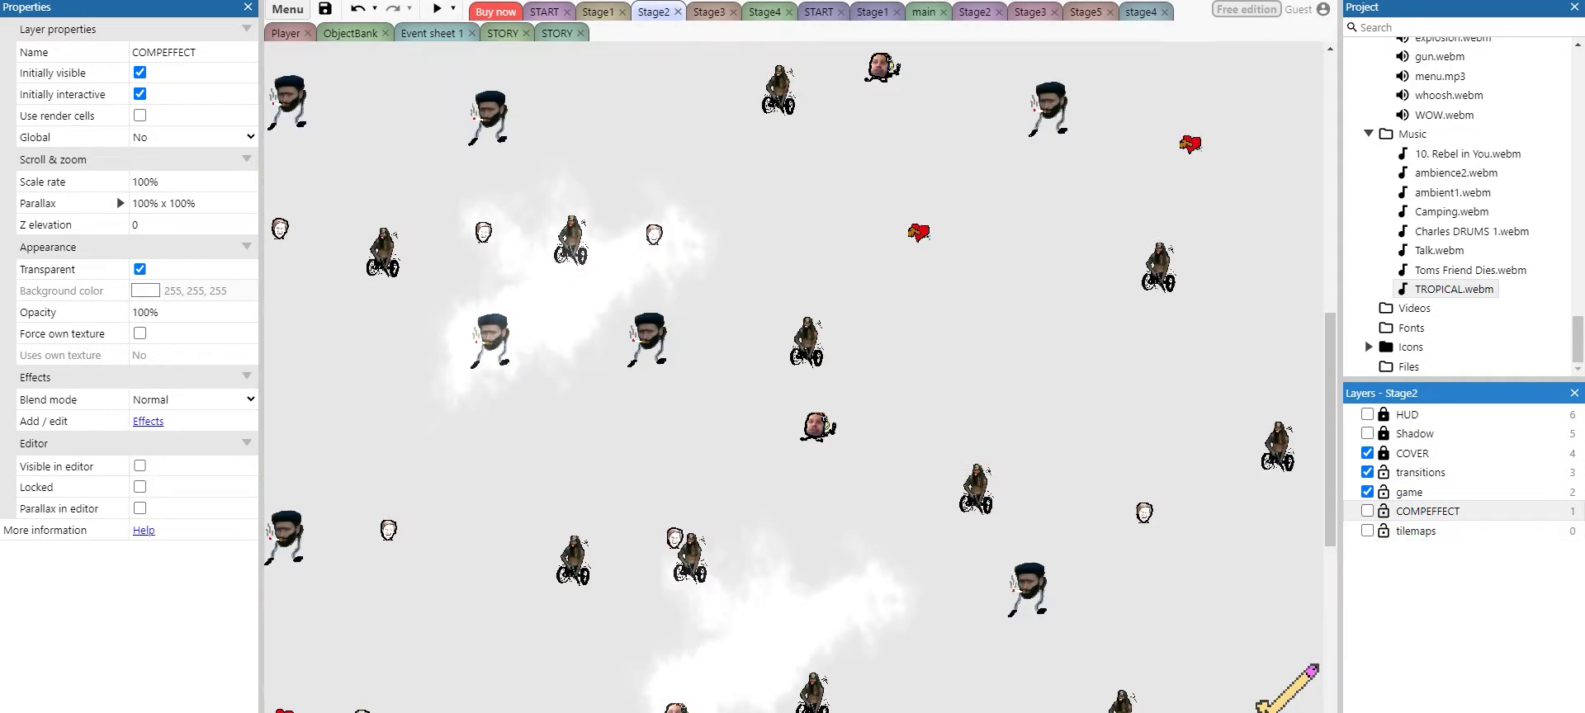
ctrl+scroll(760, 381, down, 4)
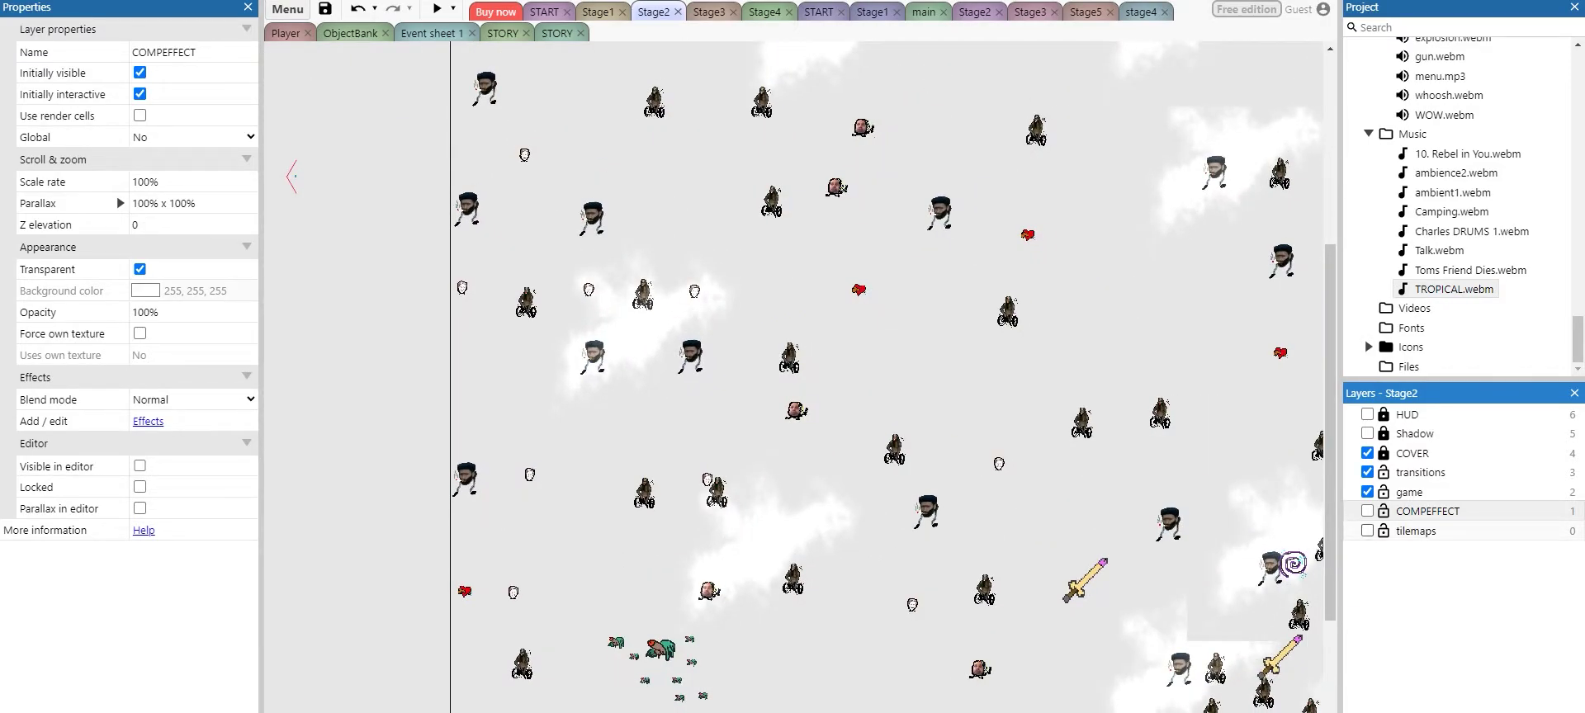
click(1368, 531)
click(1368, 531)
click(1368, 531)
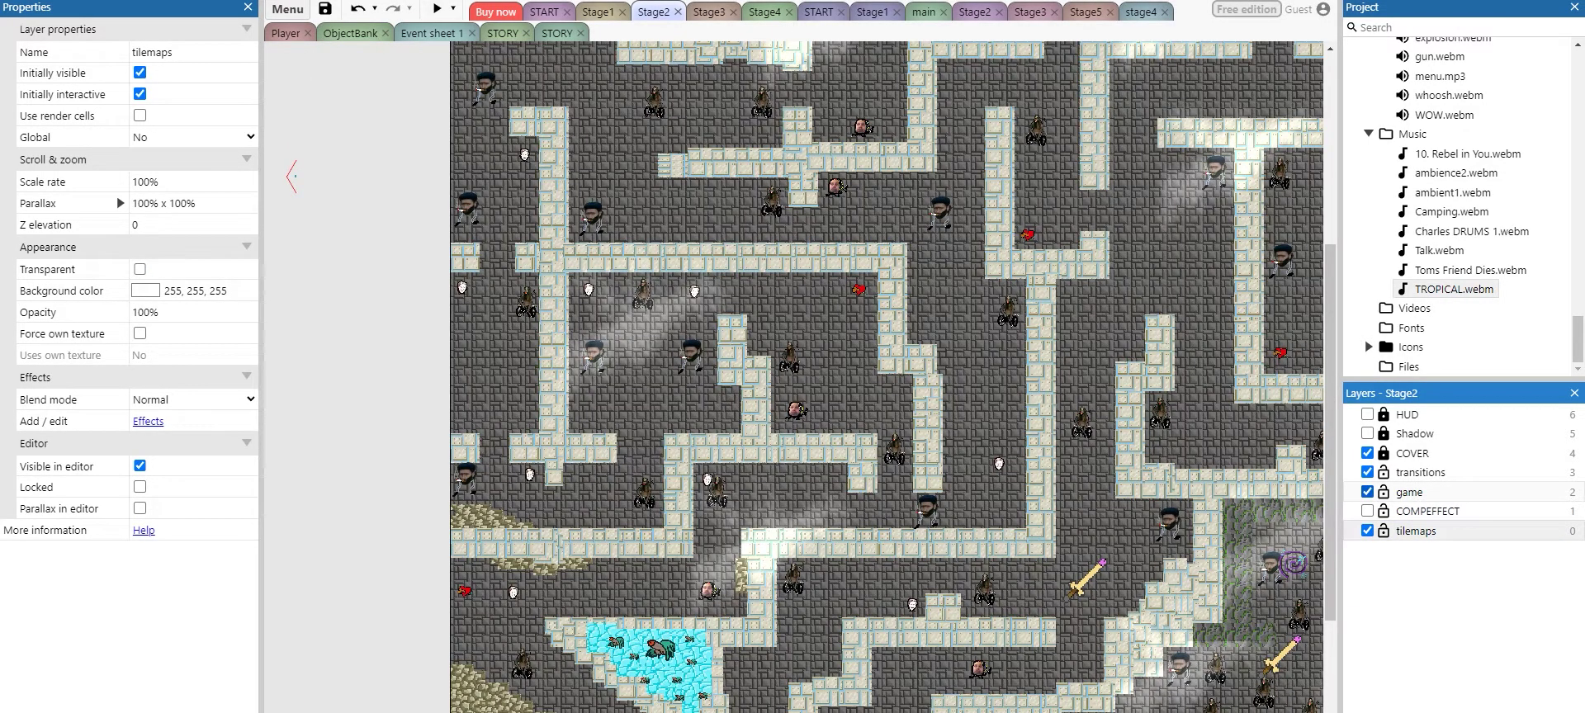
Toggle the game layer off and on to check which objects it holds, and toggle the transitions layer.
click(1368, 492)
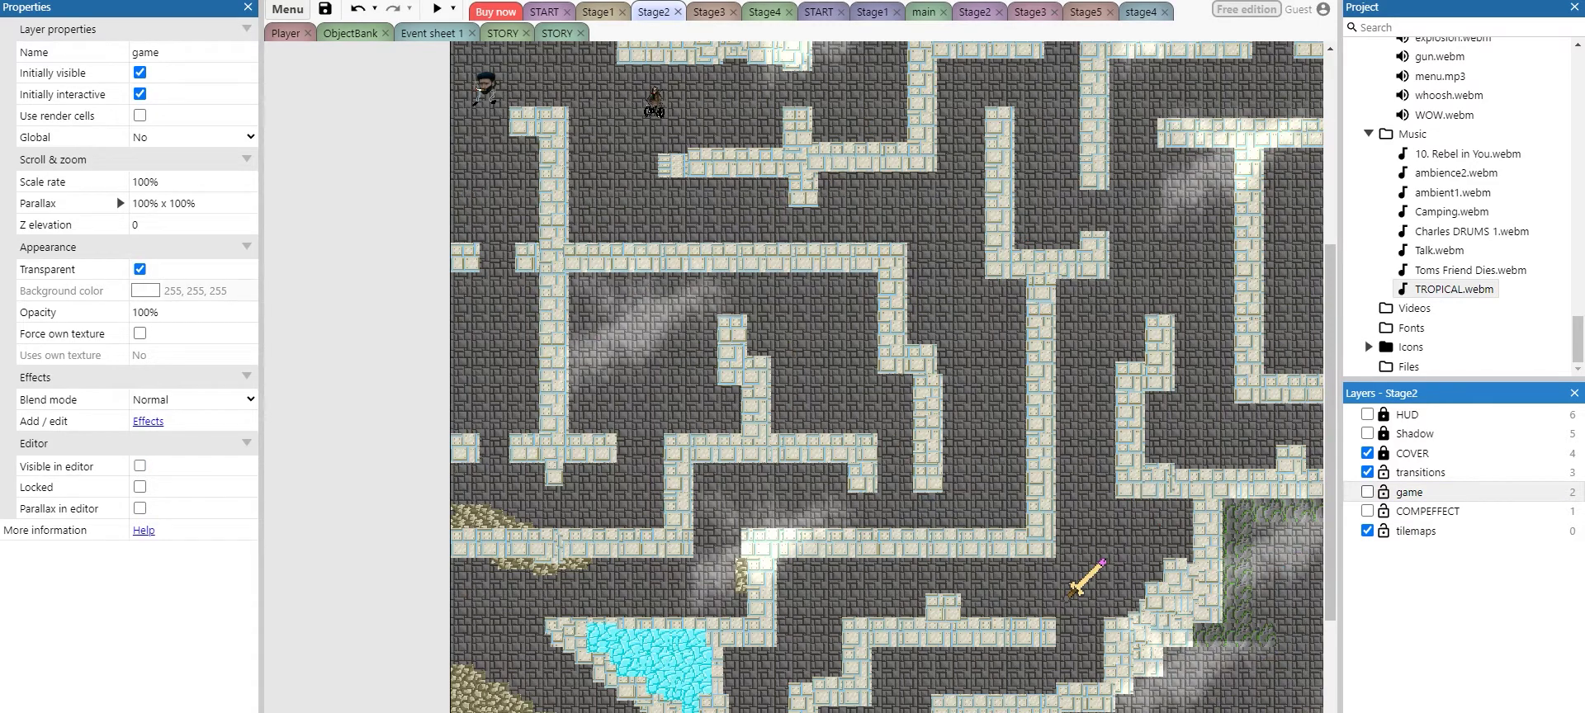
click(1368, 493)
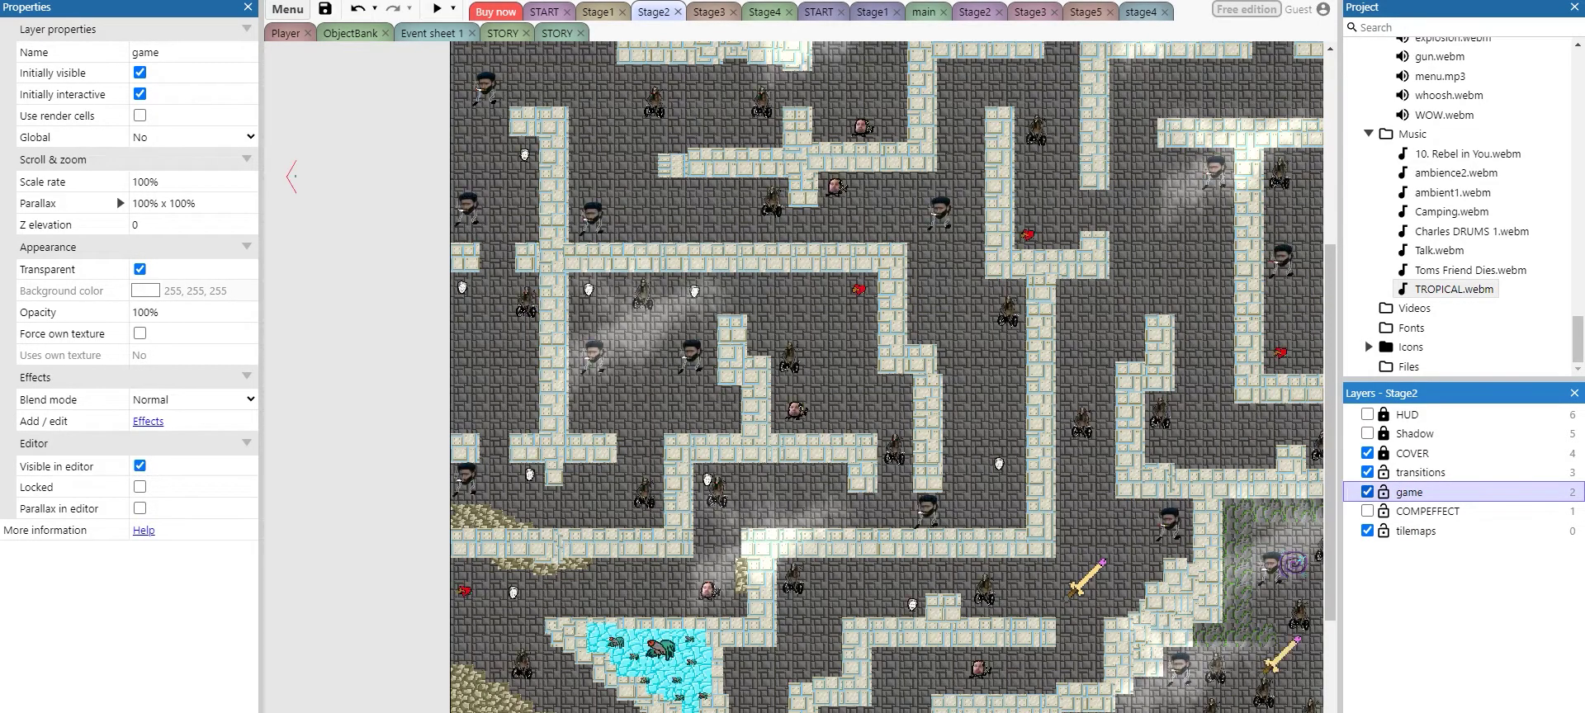
click(1368, 472)
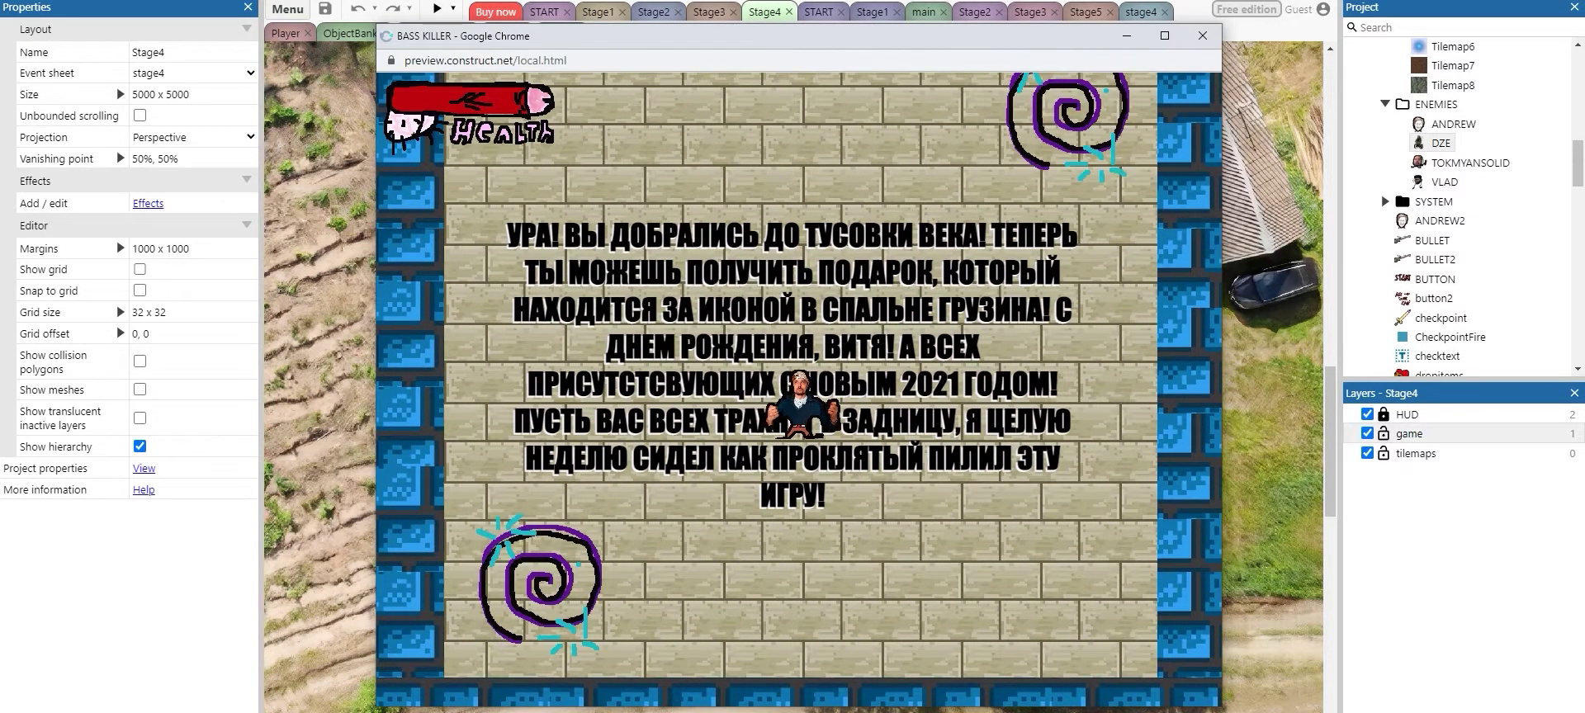
Walk the player character up and down over the birthday message between the spiral portals in the running preview.
key(Down)
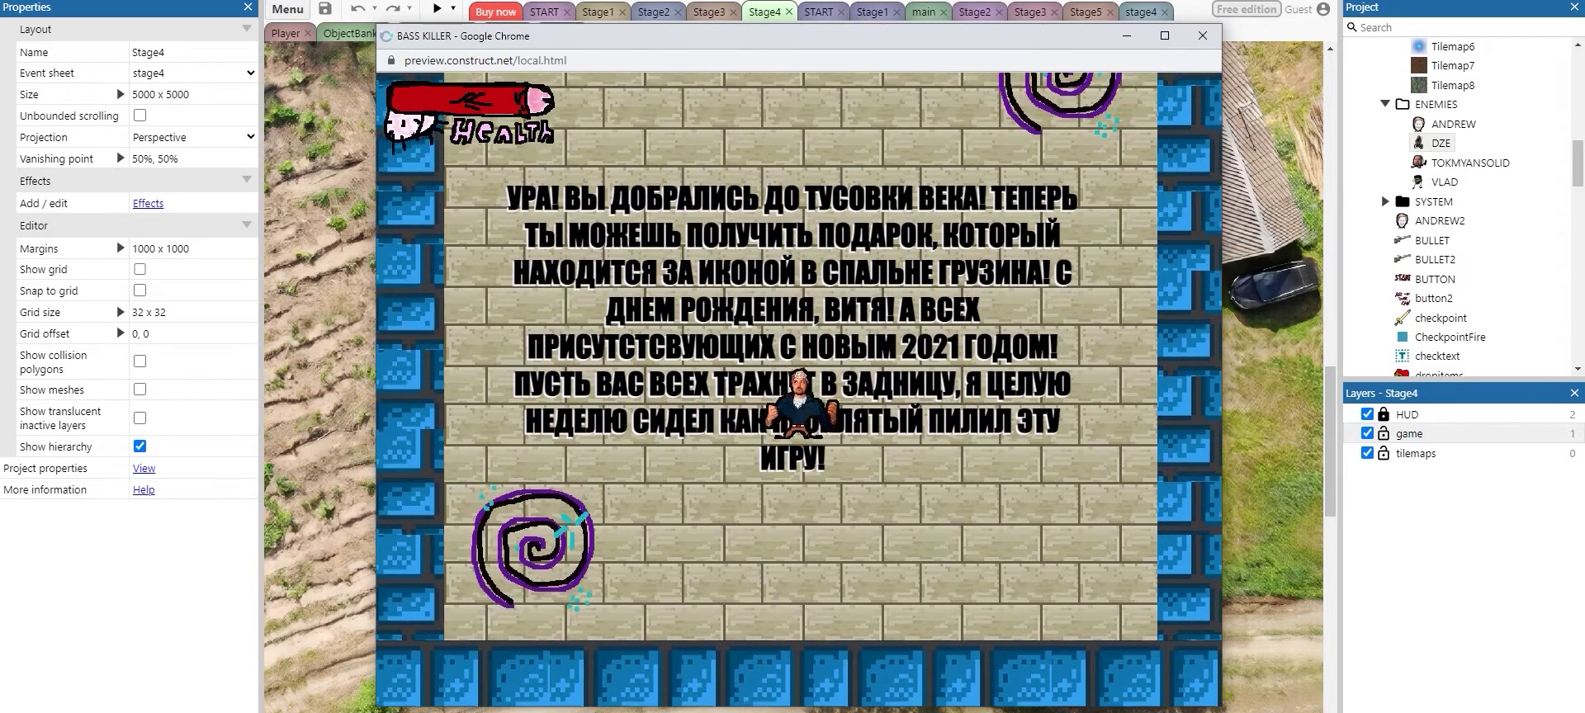
key(Up)
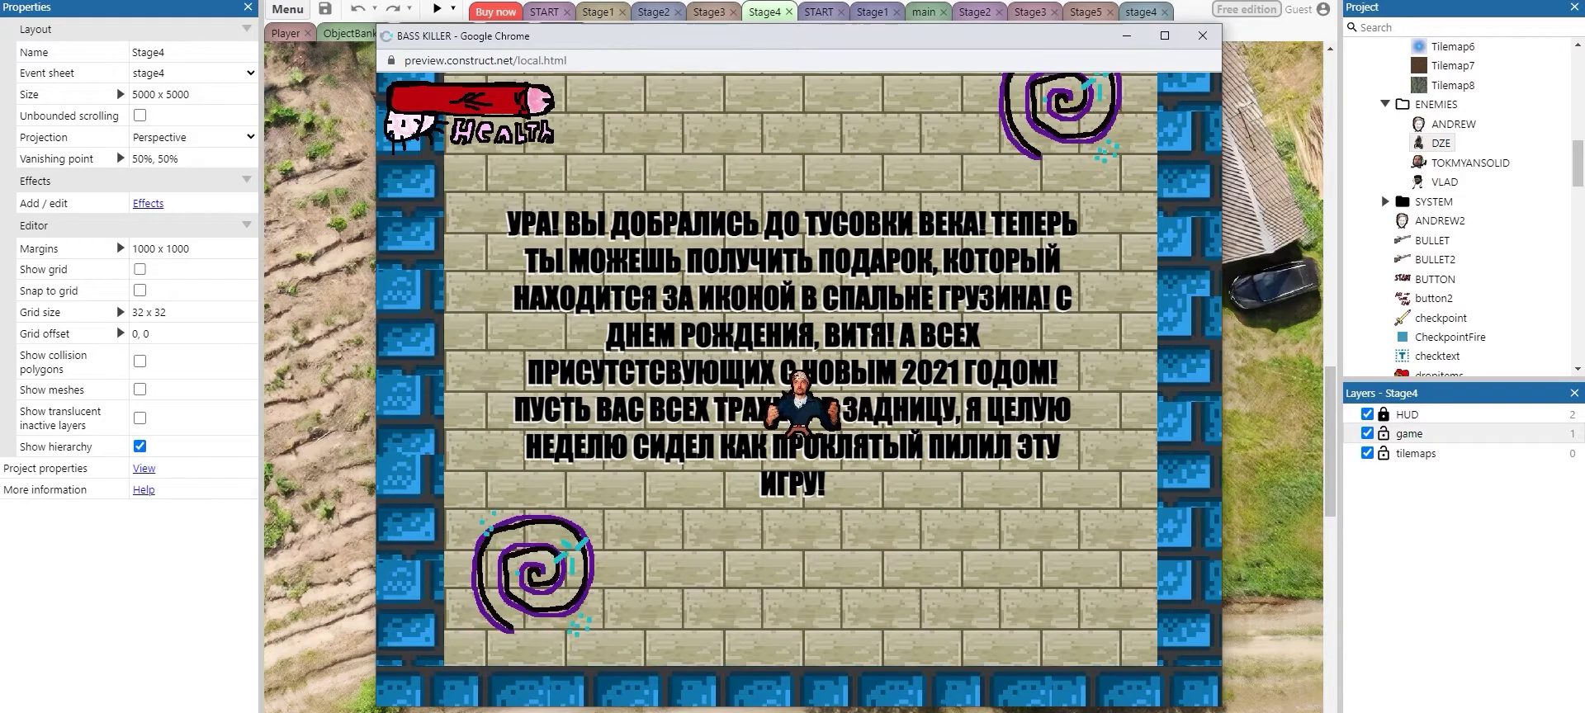
key(Down)
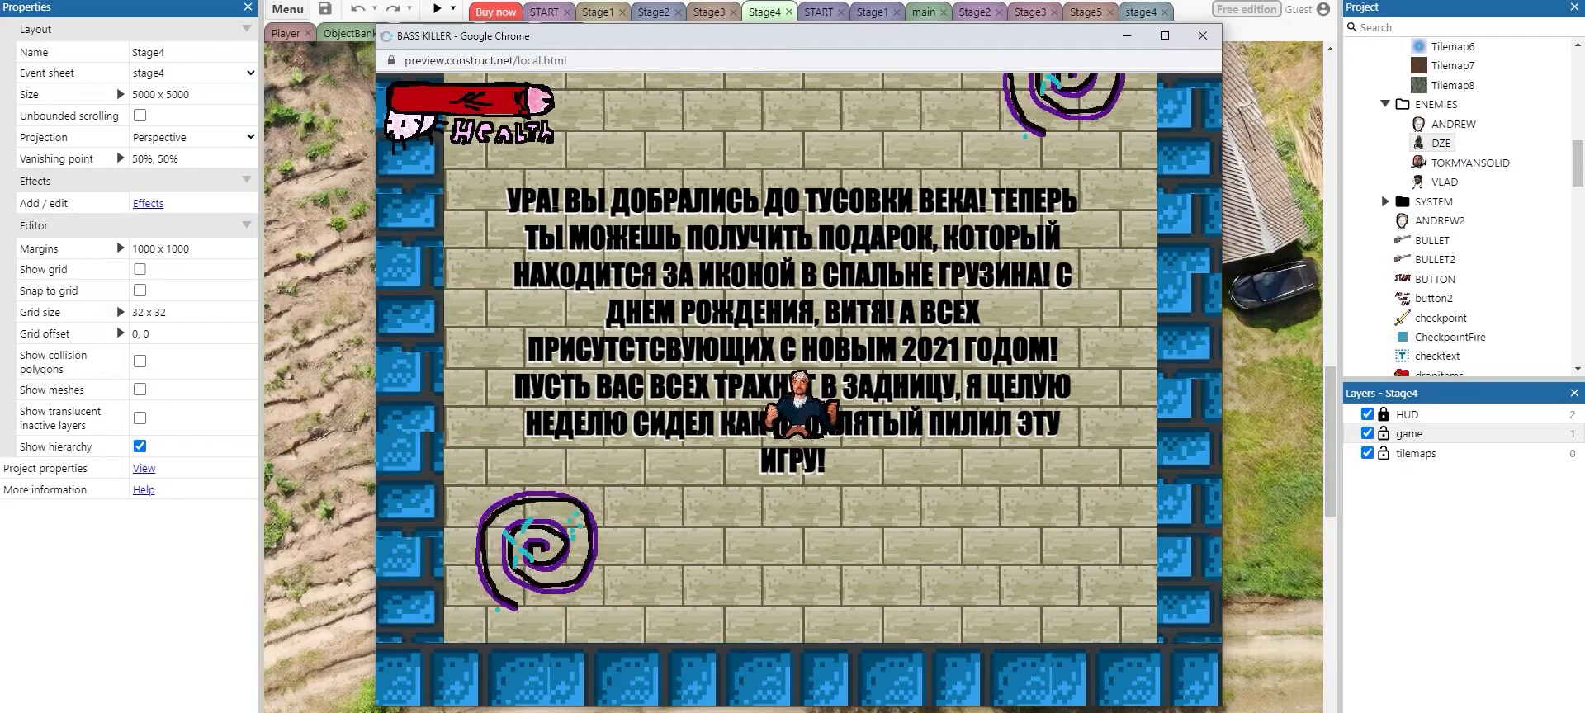
key(Down)
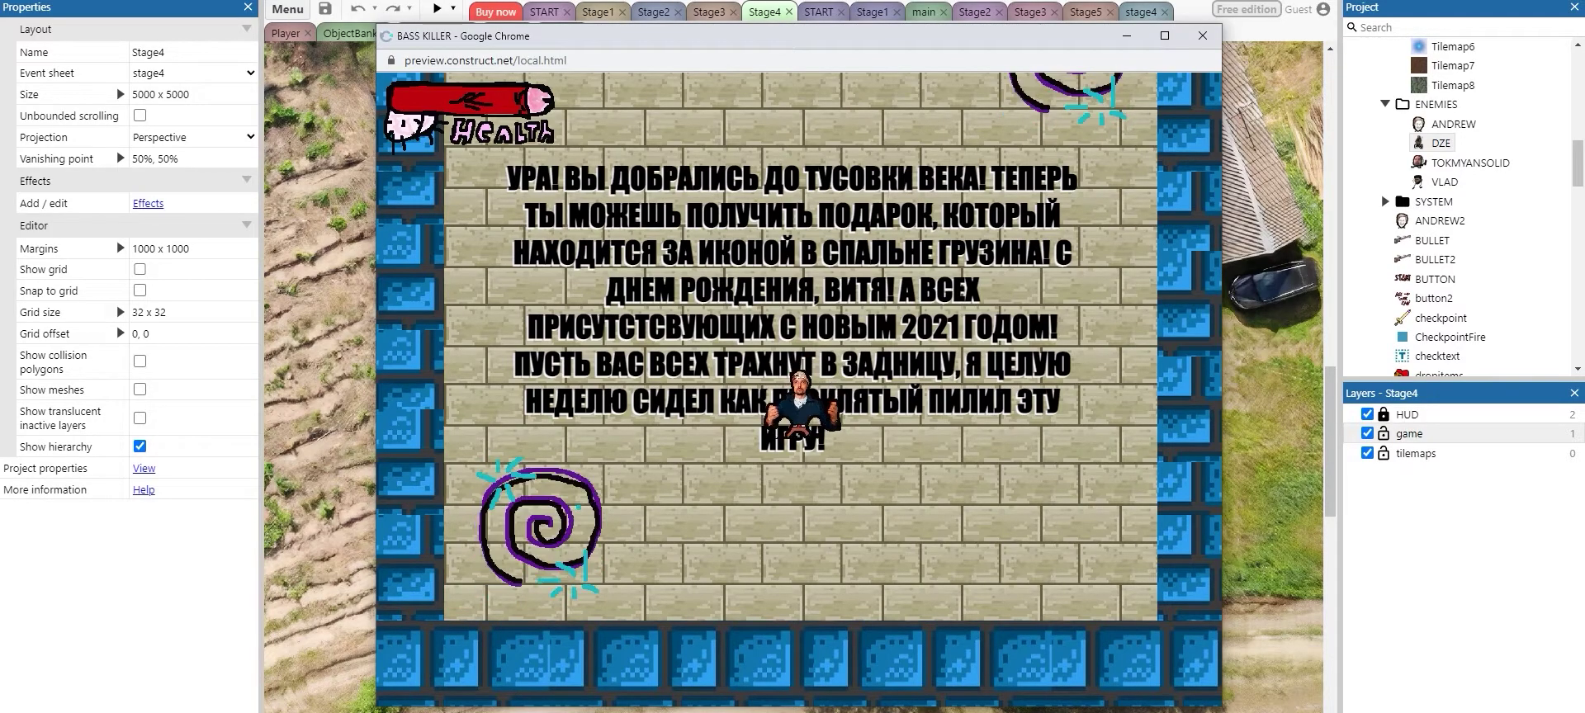
key(Down)
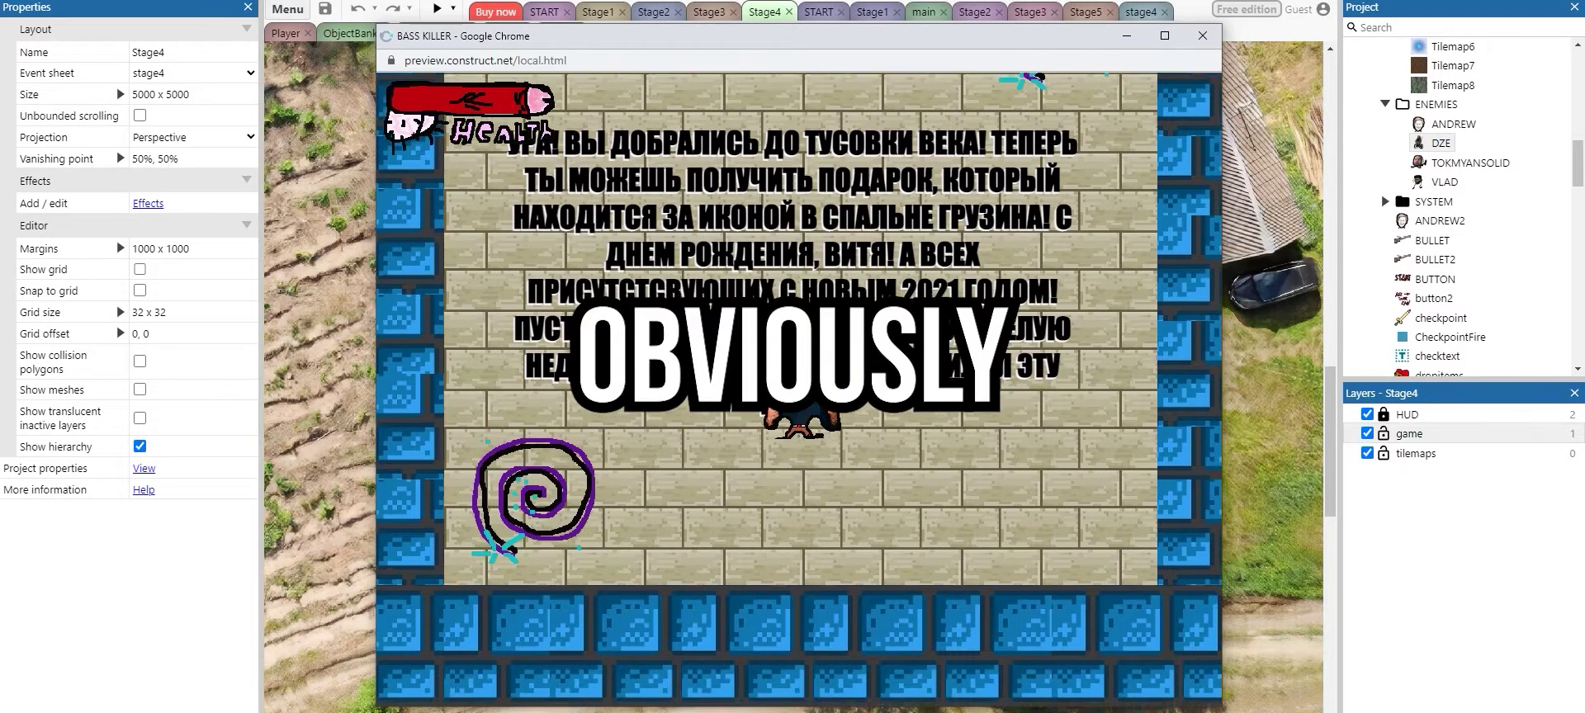
key(Up)
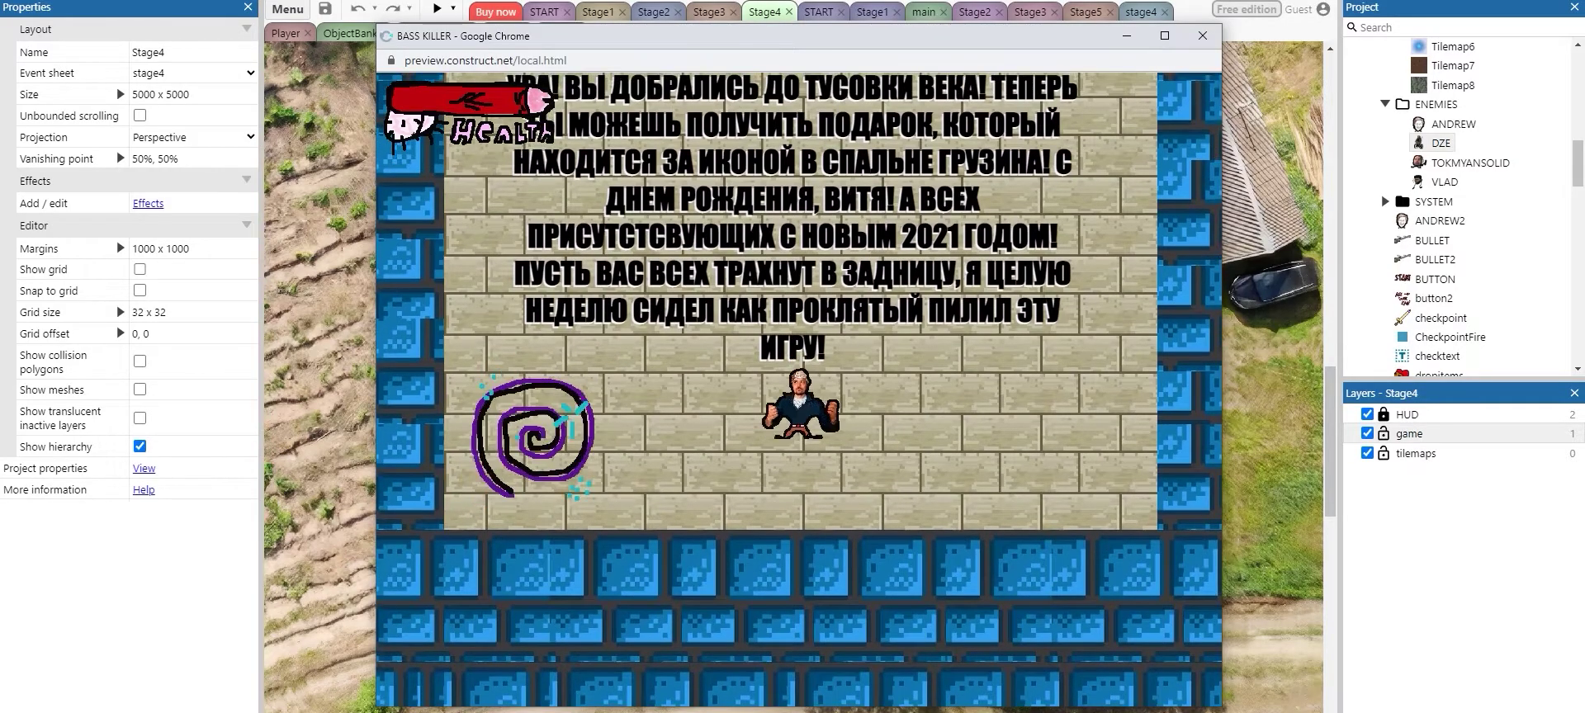
key(Up)
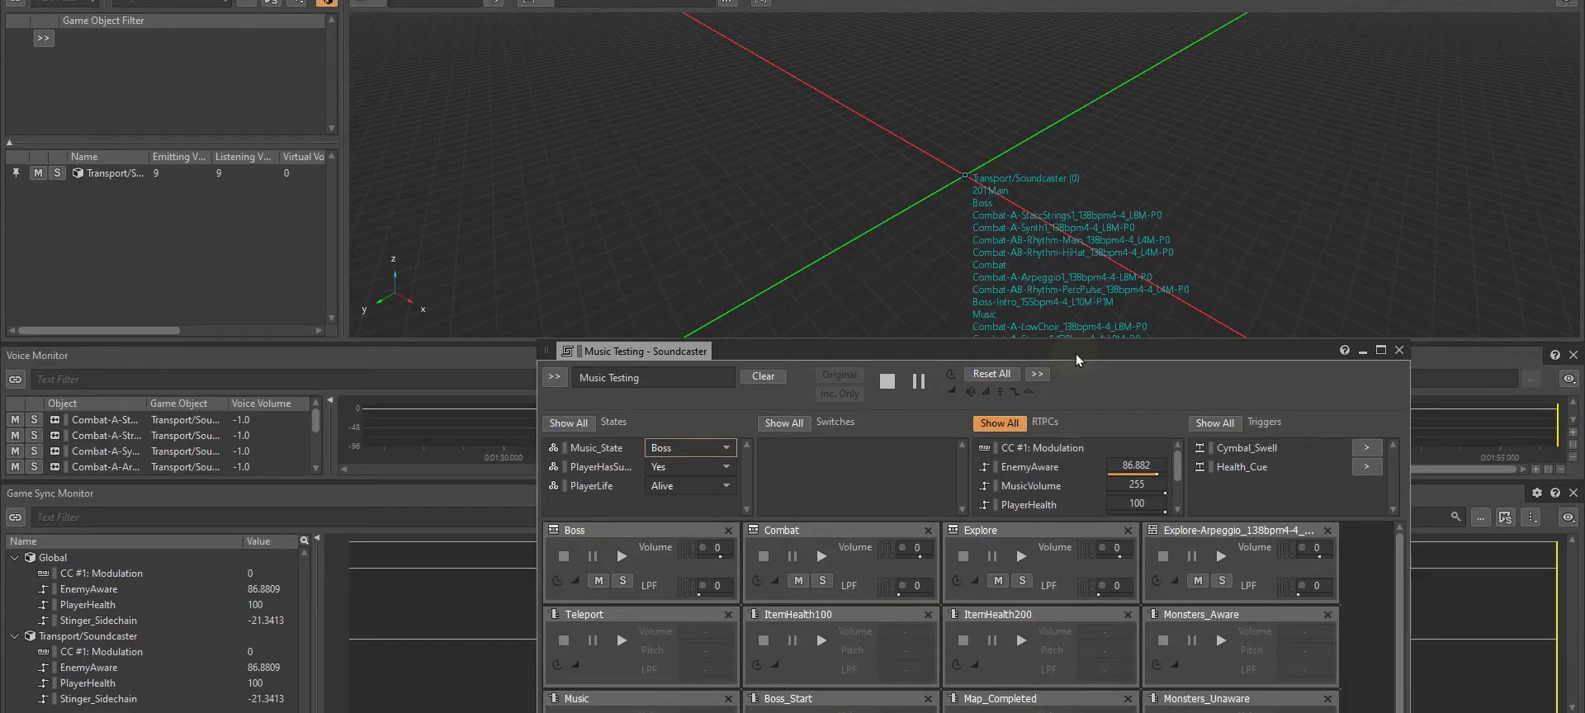
Switch to Wwise and reposition the floating Music Testing Soundcaster window slightly over the profiling views.
drag(1076, 354, 1108, 357)
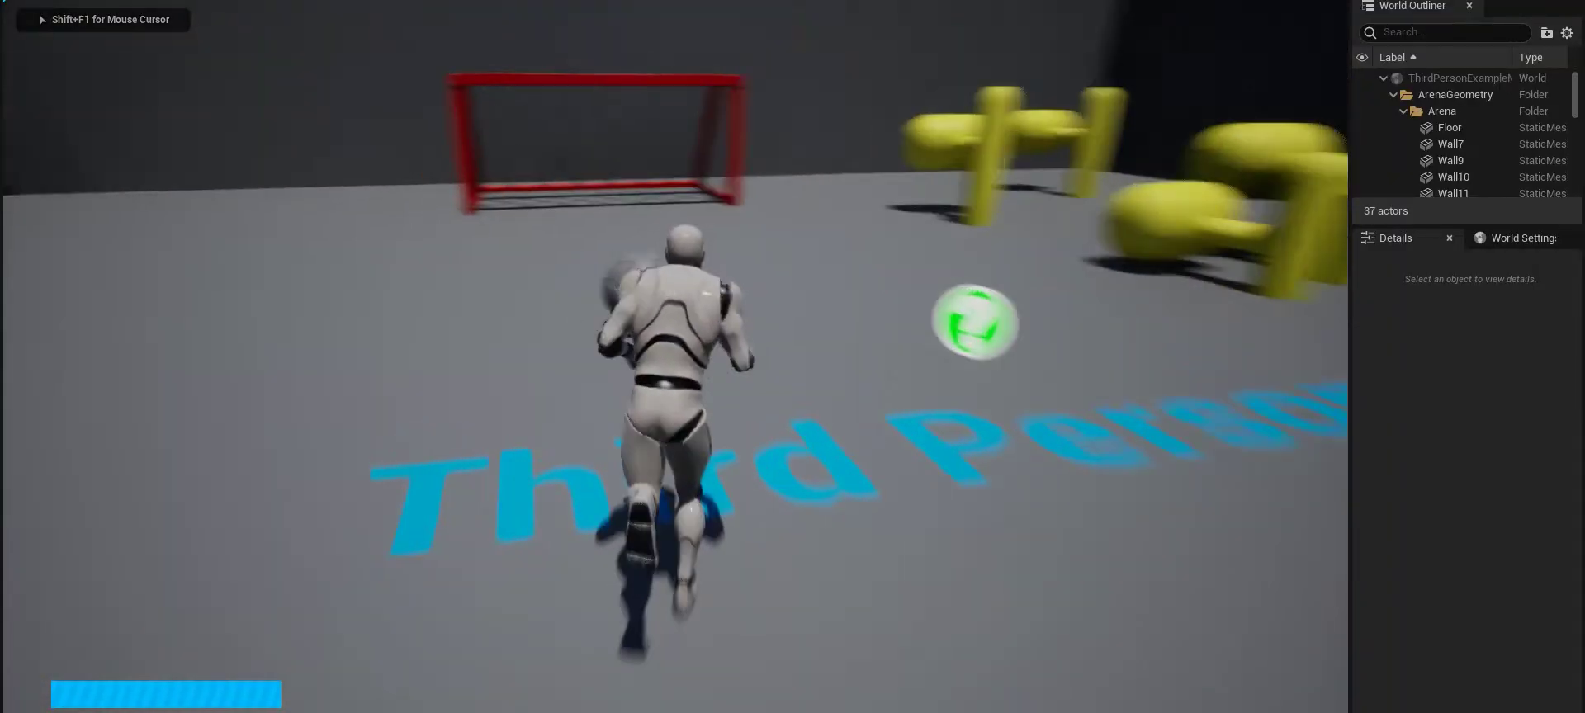
Switch to Unreal Engine to steer the running third-person character in the arena and look around the village landscape.
key(d)
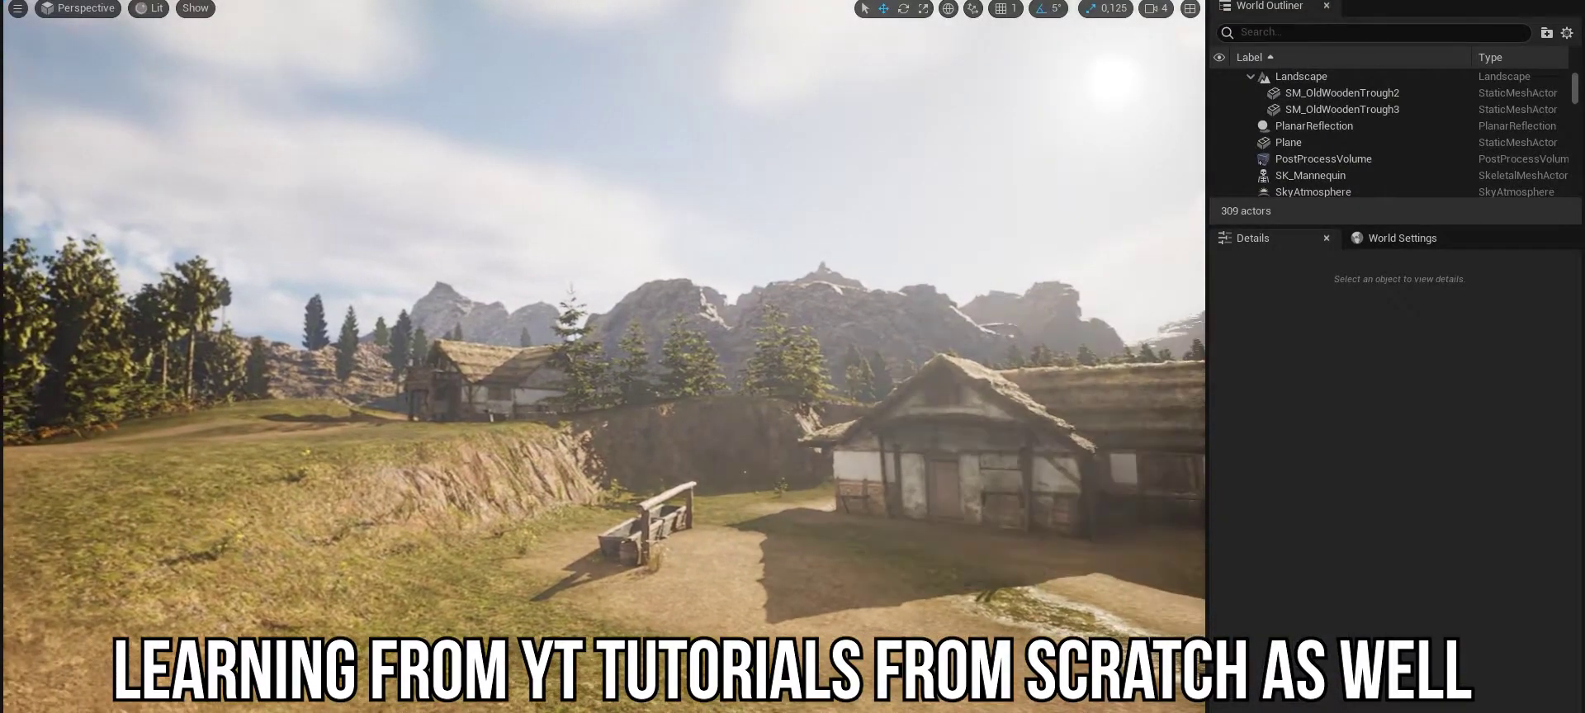
right_drag(604, 357, 863, 349)
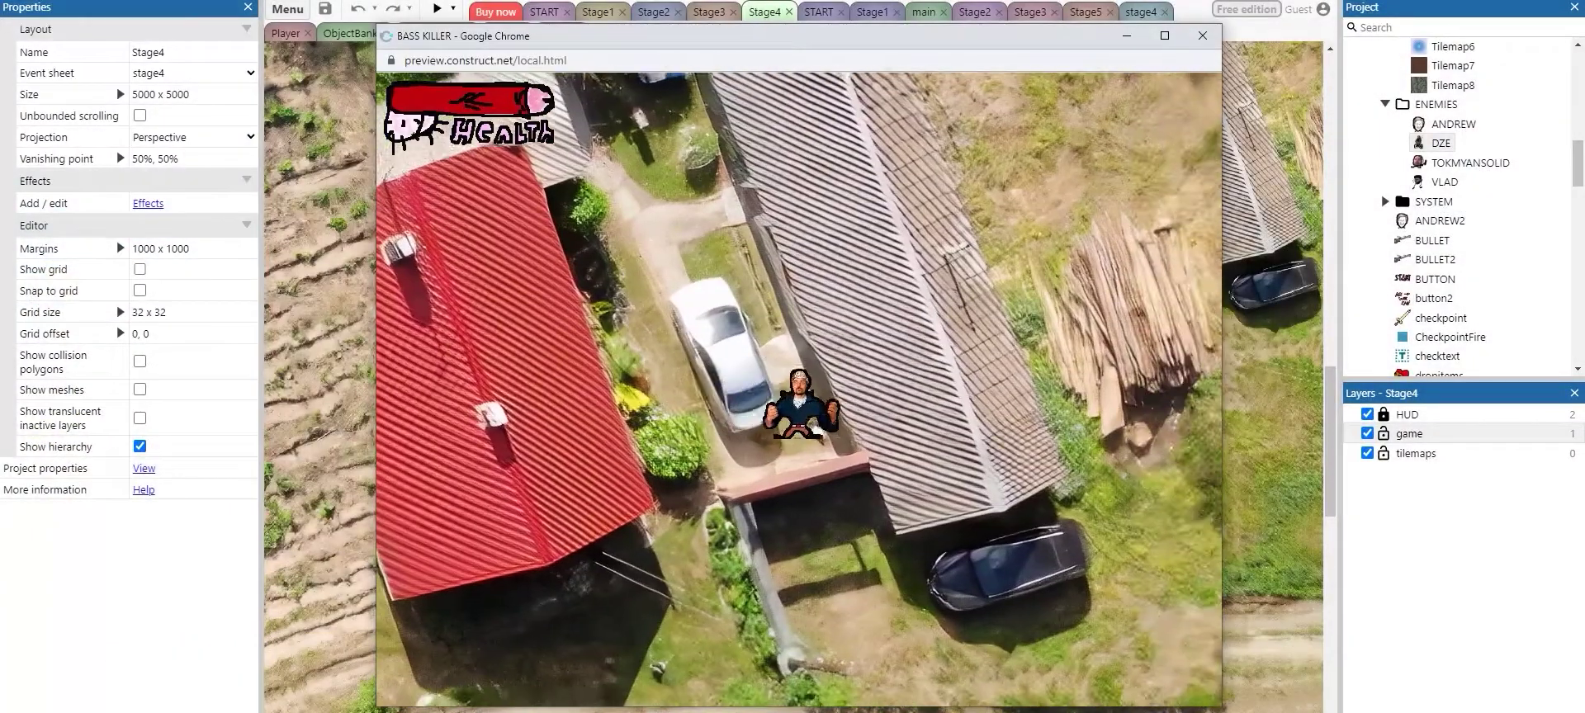
Return to the BASS KILLER preview and walk the character from the houses past the parked black car onto the grass.
key(Down)
key(Right)
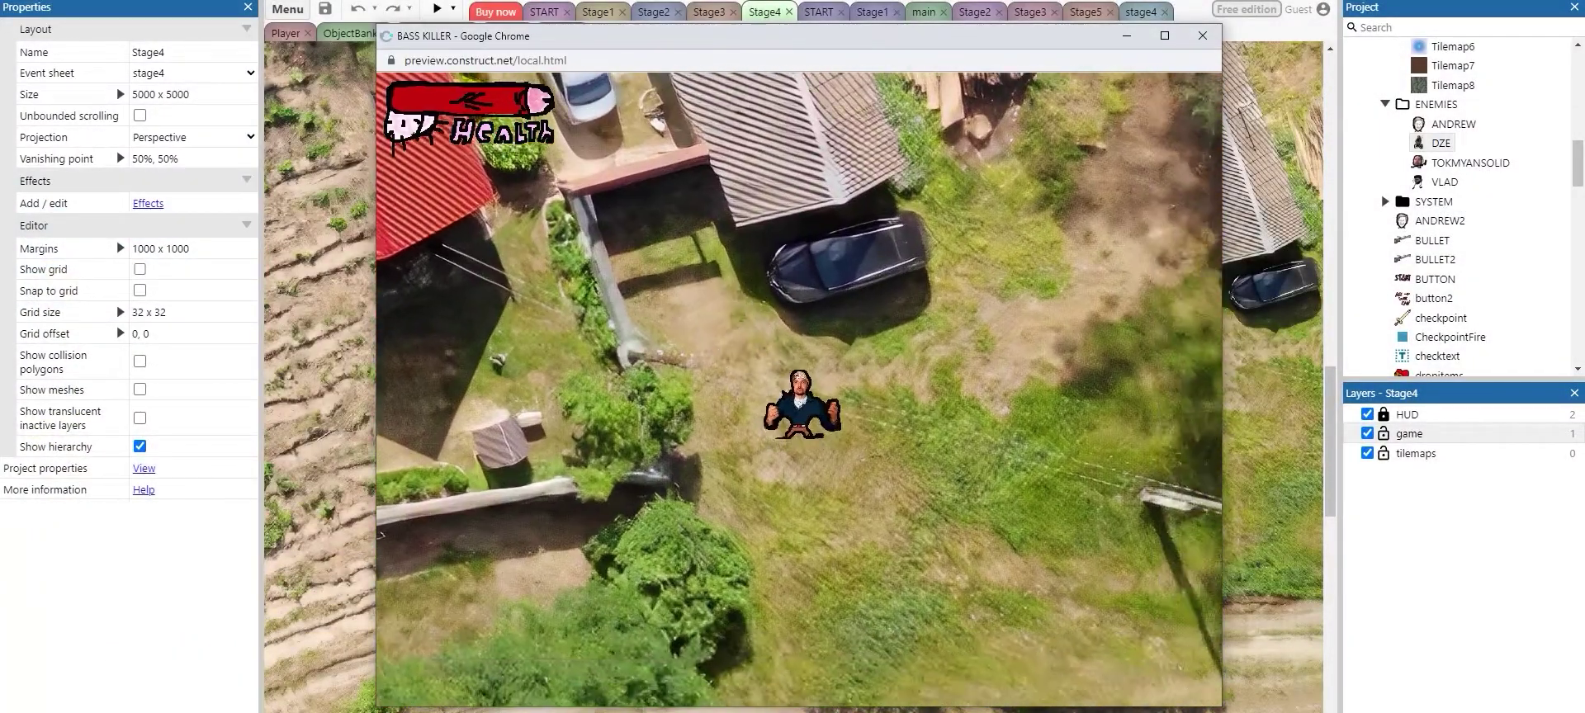